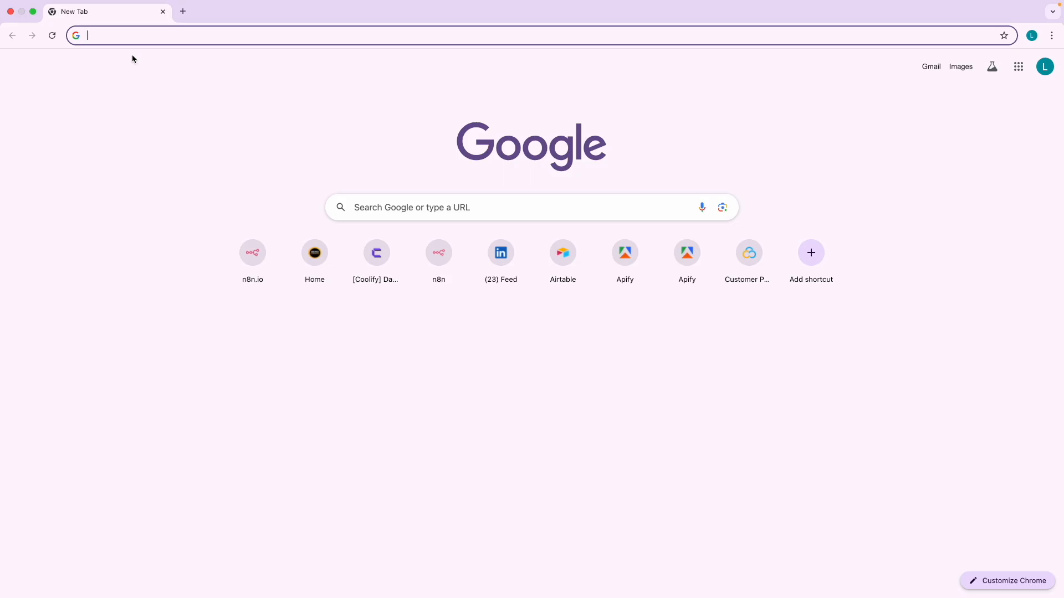
Step: Open the Slack website through the address kukucourses.com/my/slack
text(kuku)
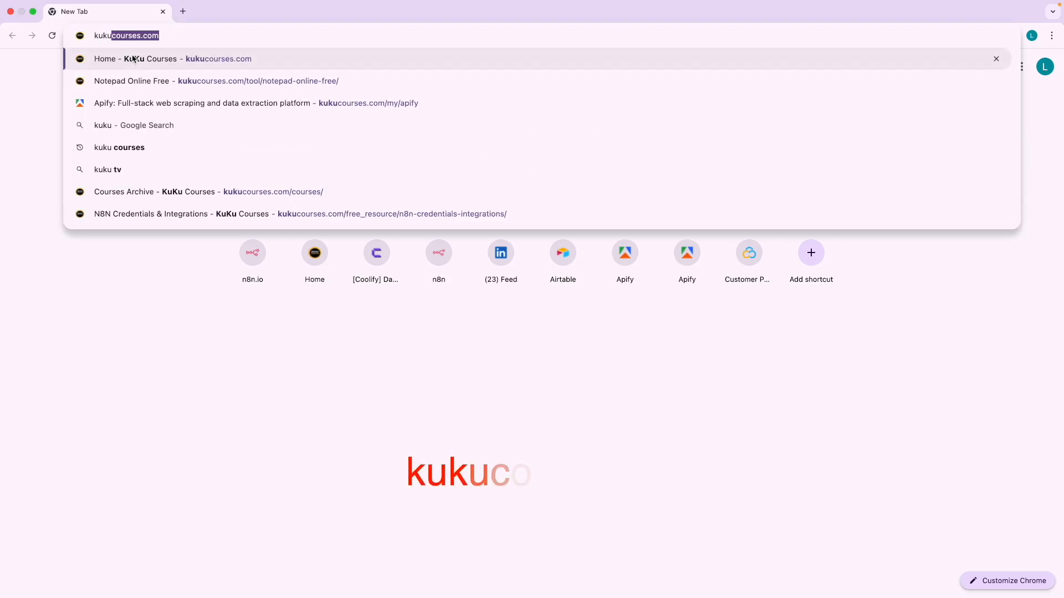
text(courses.c)
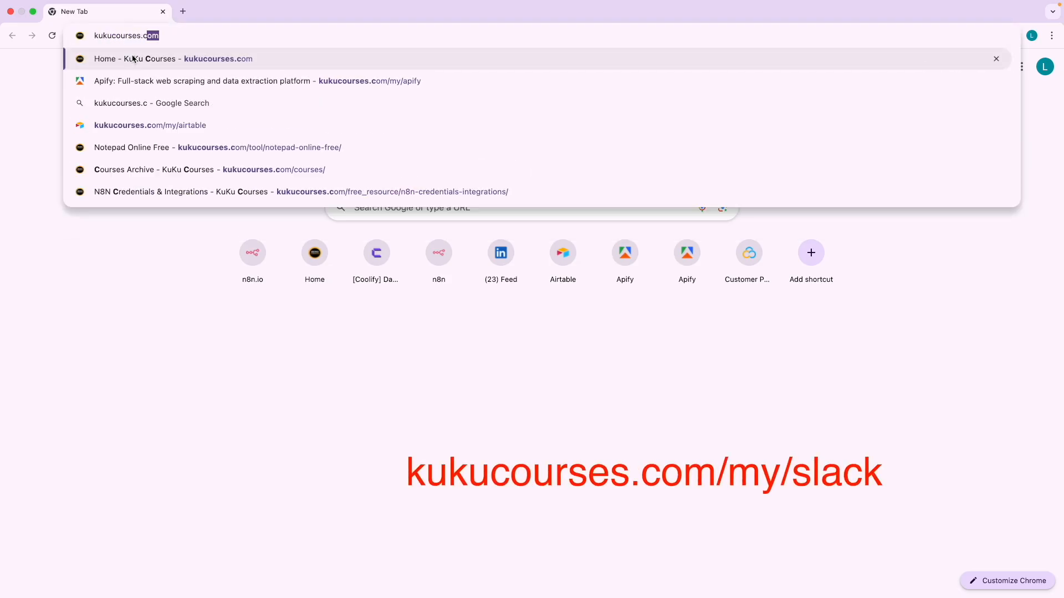
text(om/m)
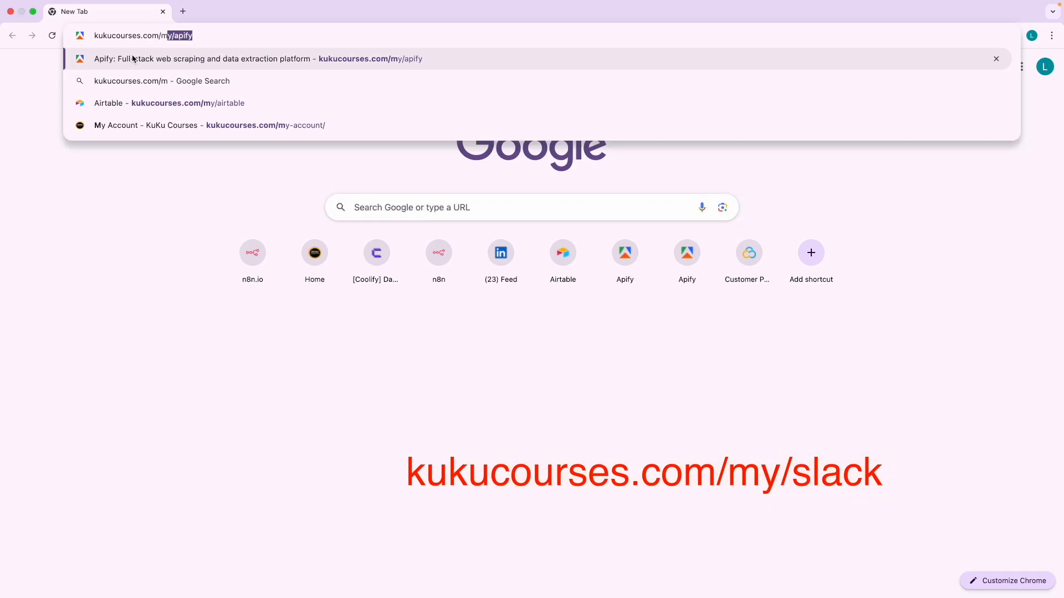
text(y/slack)
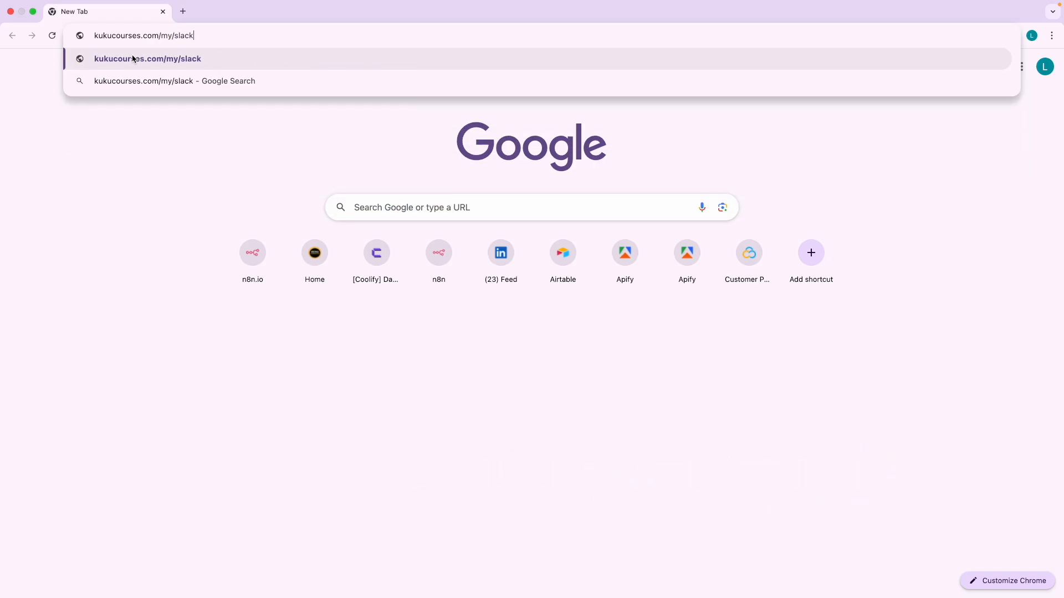
key(Return)
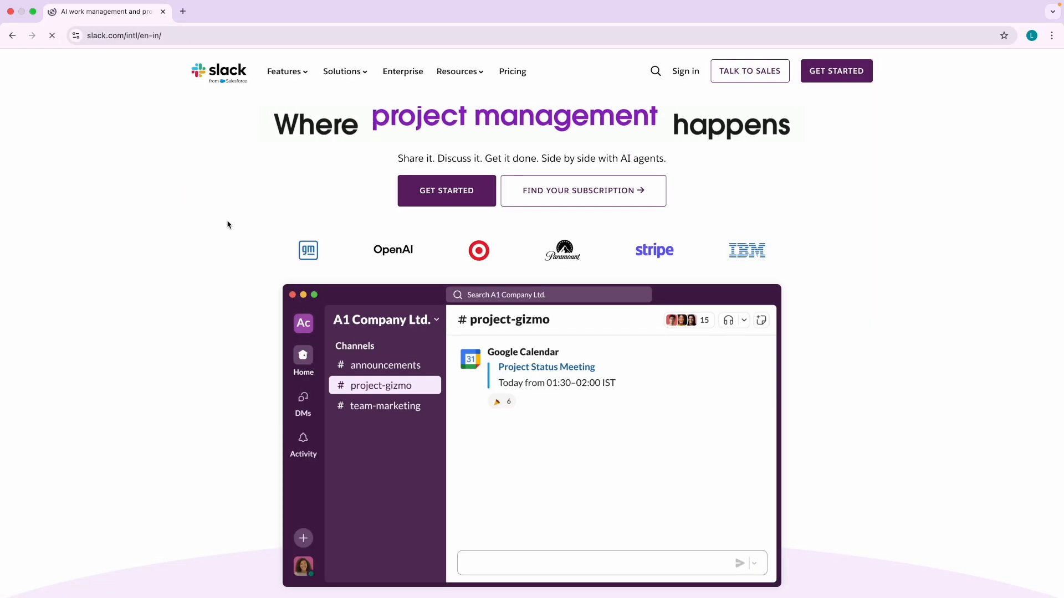
Step: Open Slack's pricing page and examine the Free plan and its included features
click(513, 72)
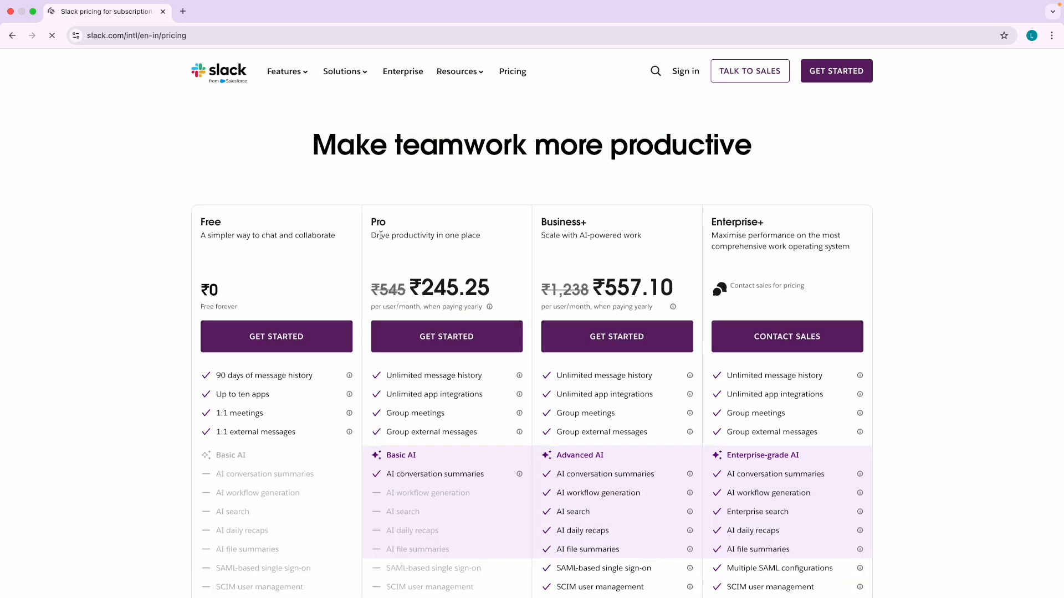
scroll(223, 275, up, 5)
click(186, 185)
double_click(188, 190)
scroll(298, 508, down, 2)
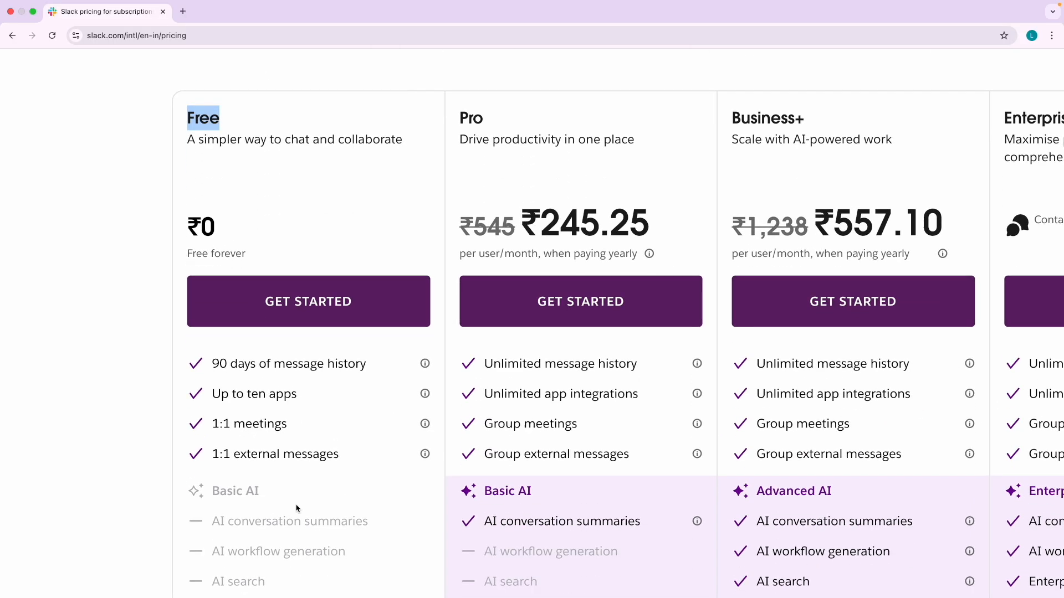
click(124, 477)
scroll(229, 471, down, 5)
scroll(229, 471, down, 3)
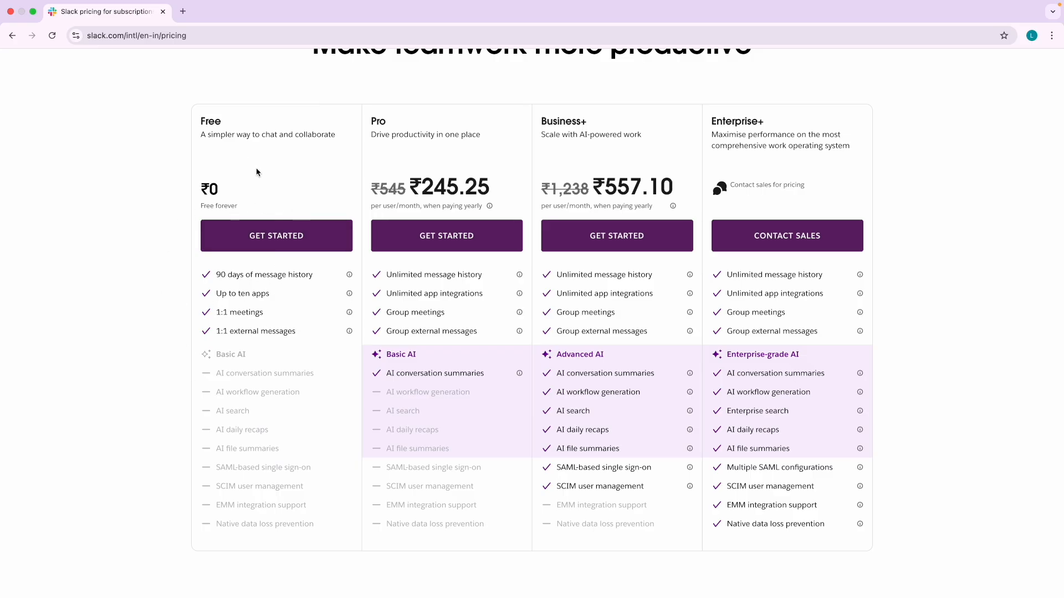
Step: Compare the Pro plan's price and features with the Free plan on the pricing page
scroll(256, 172, up, 2)
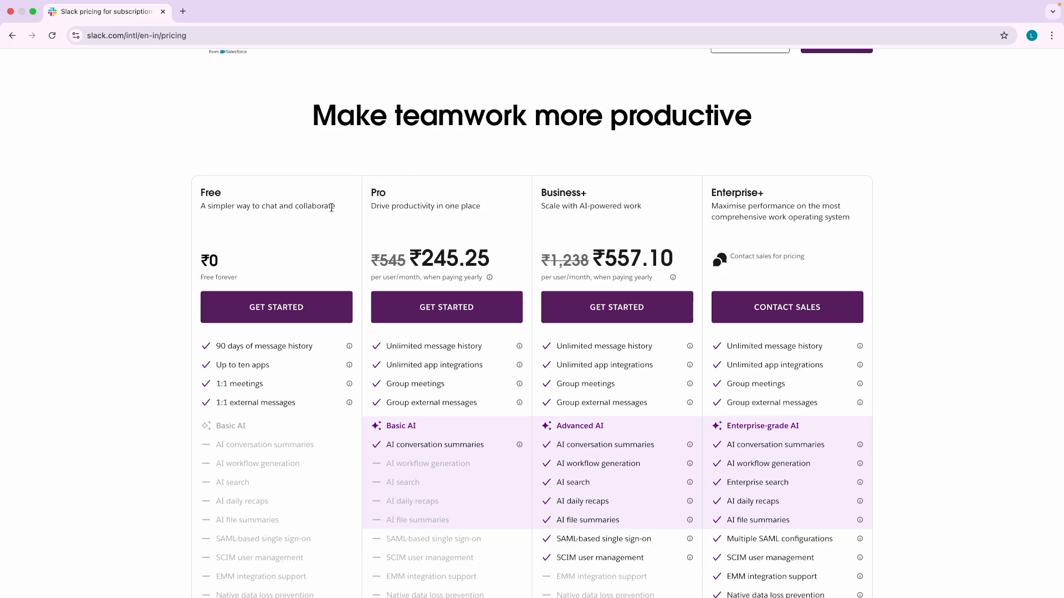
scroll(332, 207, up, 1)
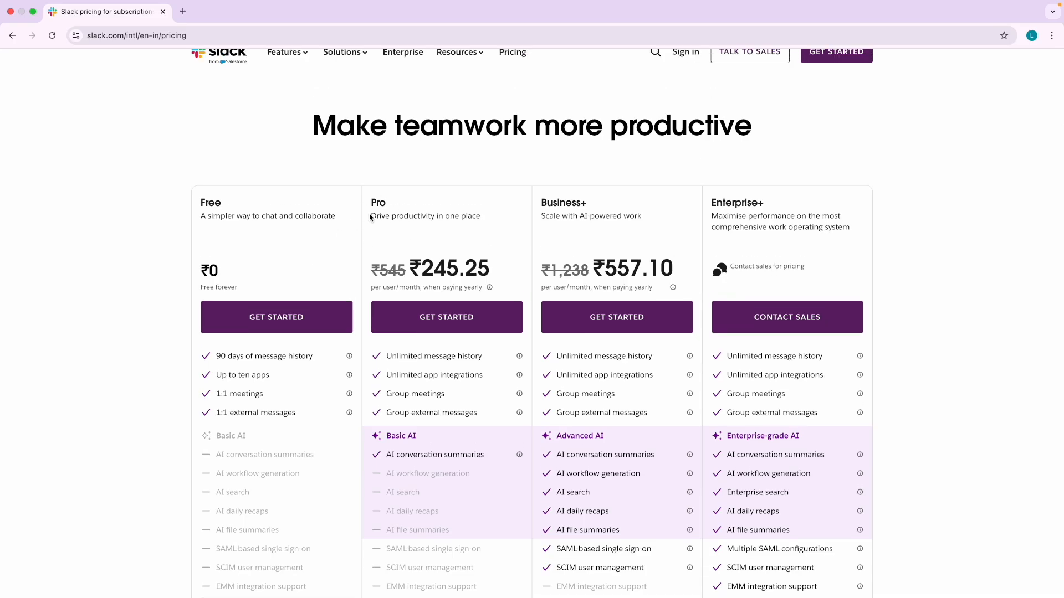
scroll(455, 203, up, 1)
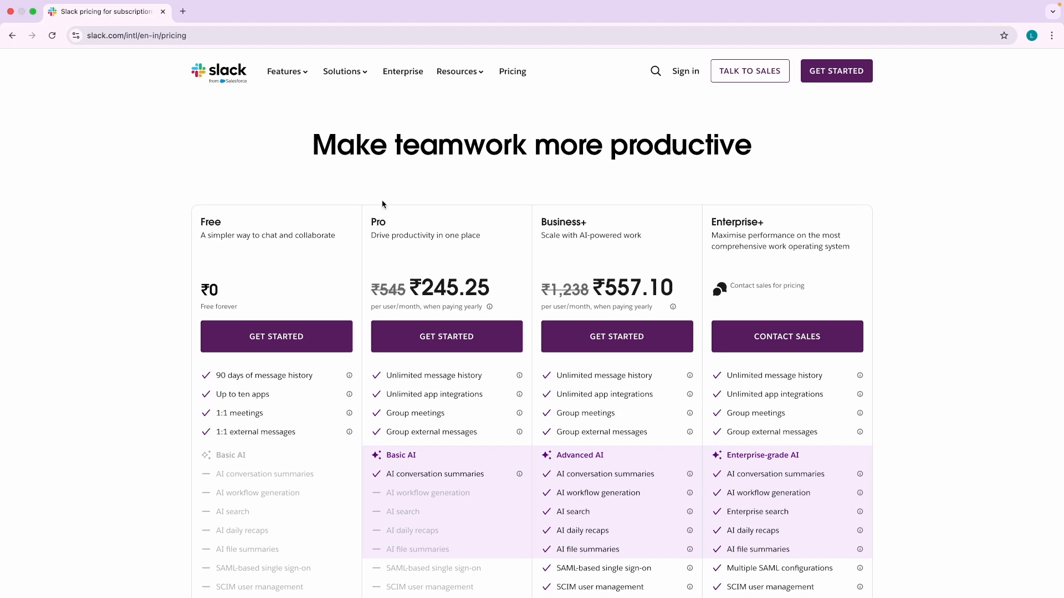
scroll(357, 220, up, 5)
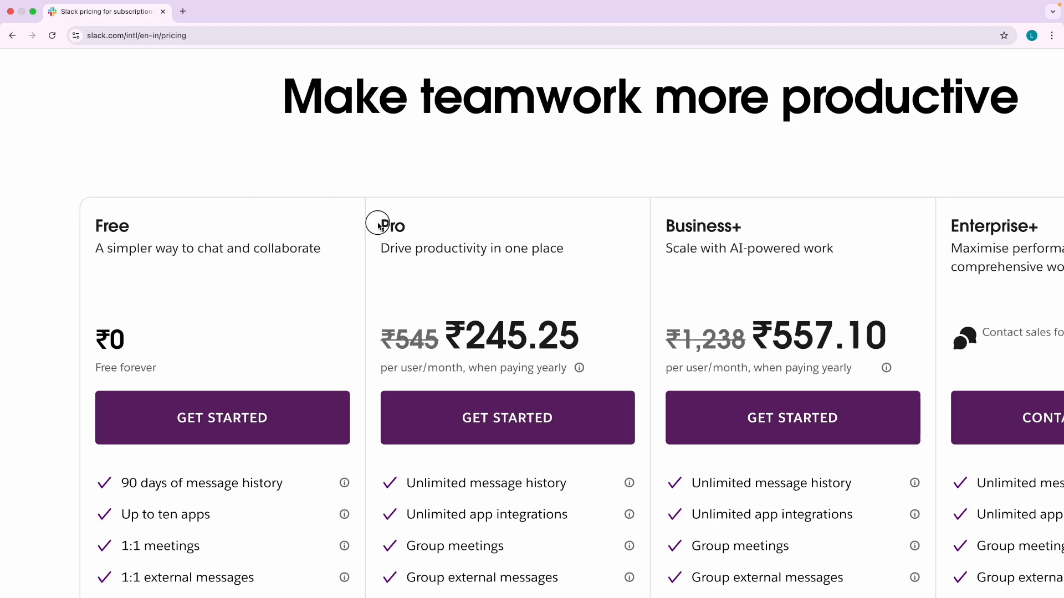
drag(375, 221, 406, 223)
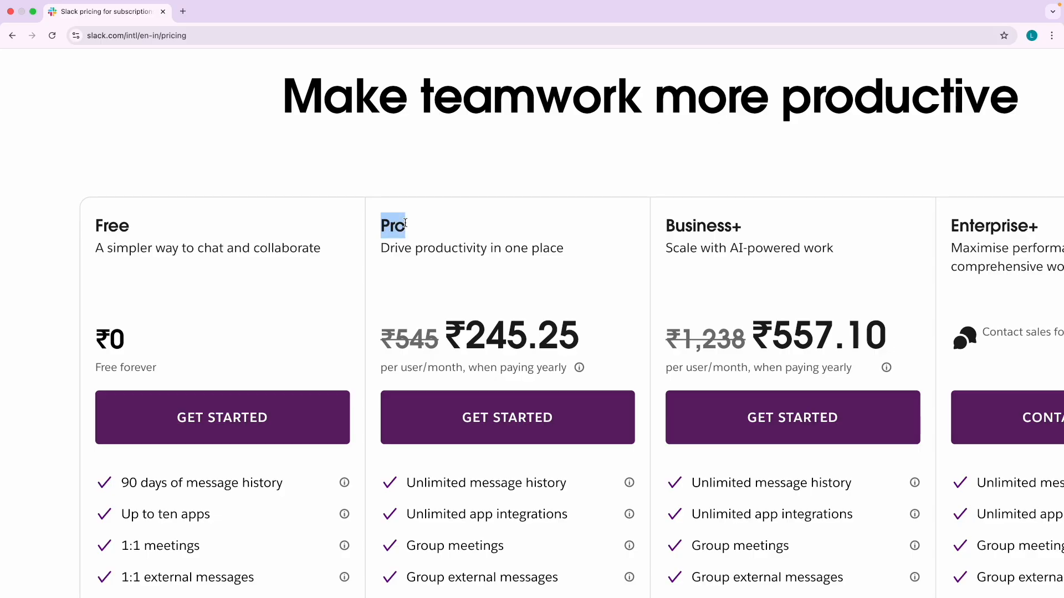
scroll(404, 225, down, 5)
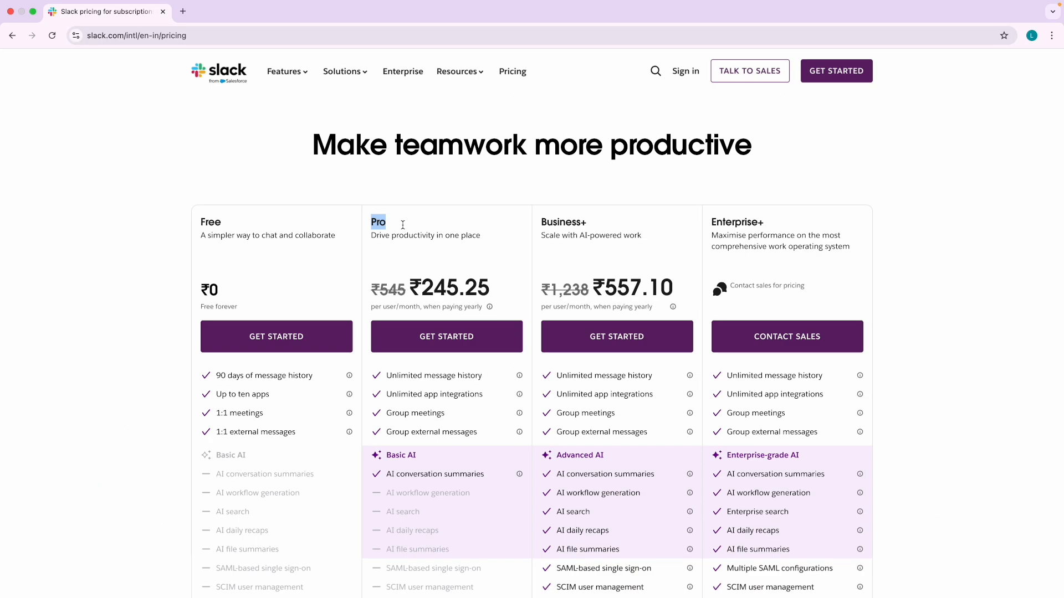
click(342, 176)
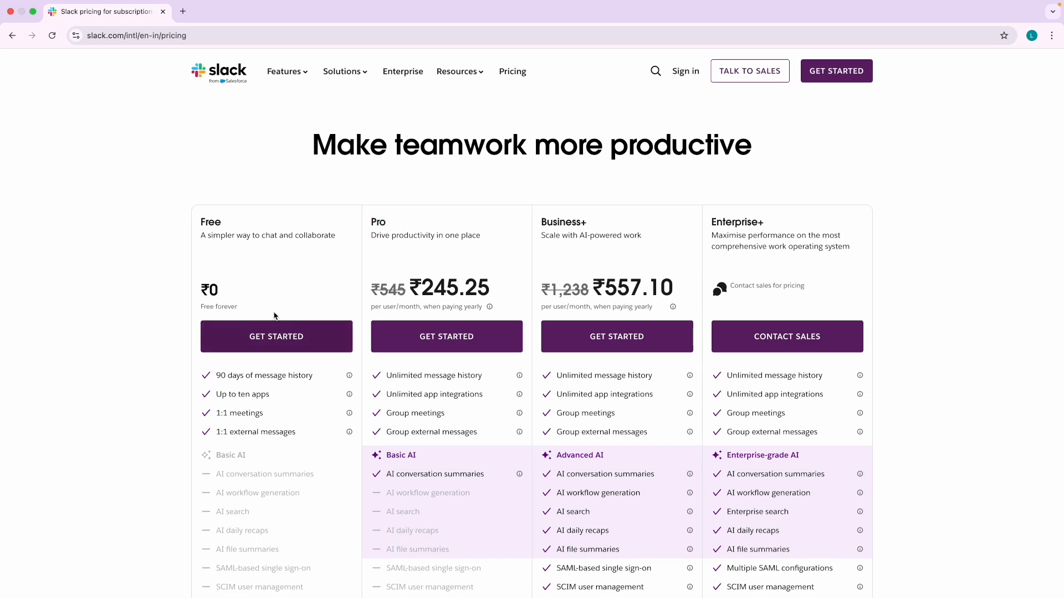
Step: Start creating a new Slack workspace by signing up with the existing Google account and allowing Slack access
click(843, 74)
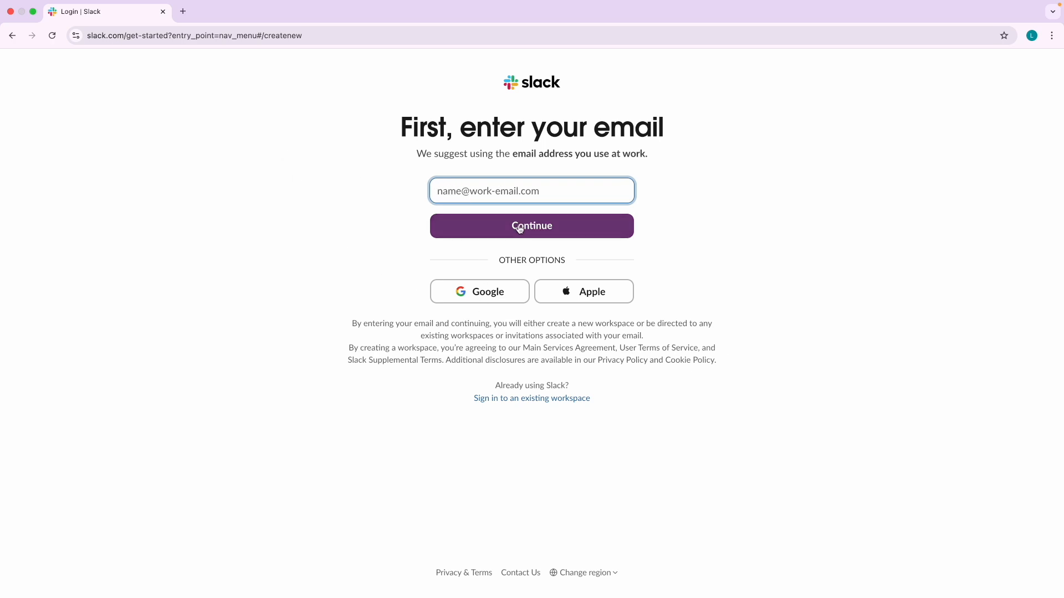
click(457, 298)
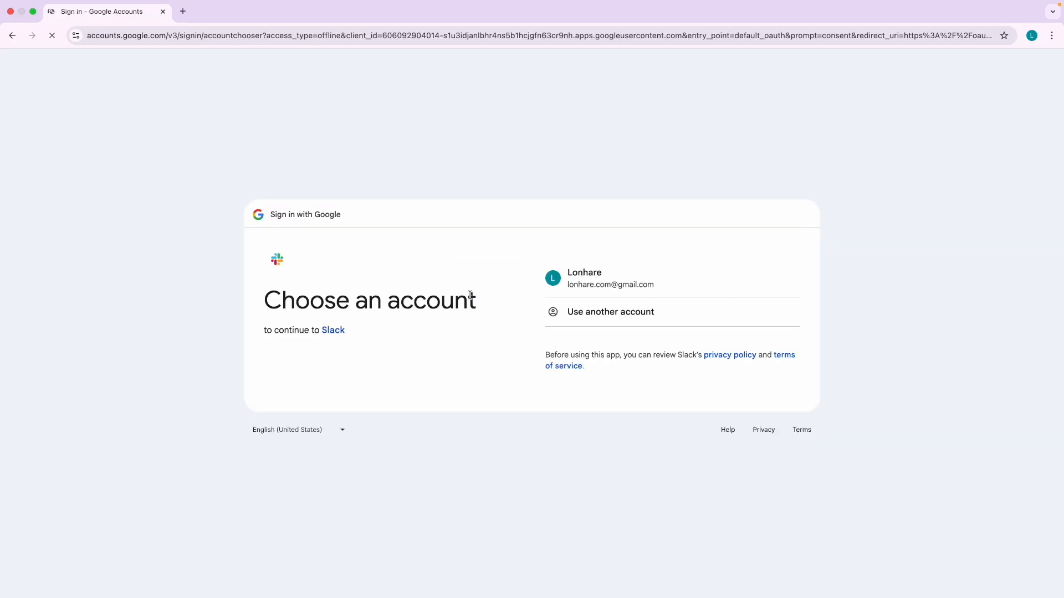
click(606, 278)
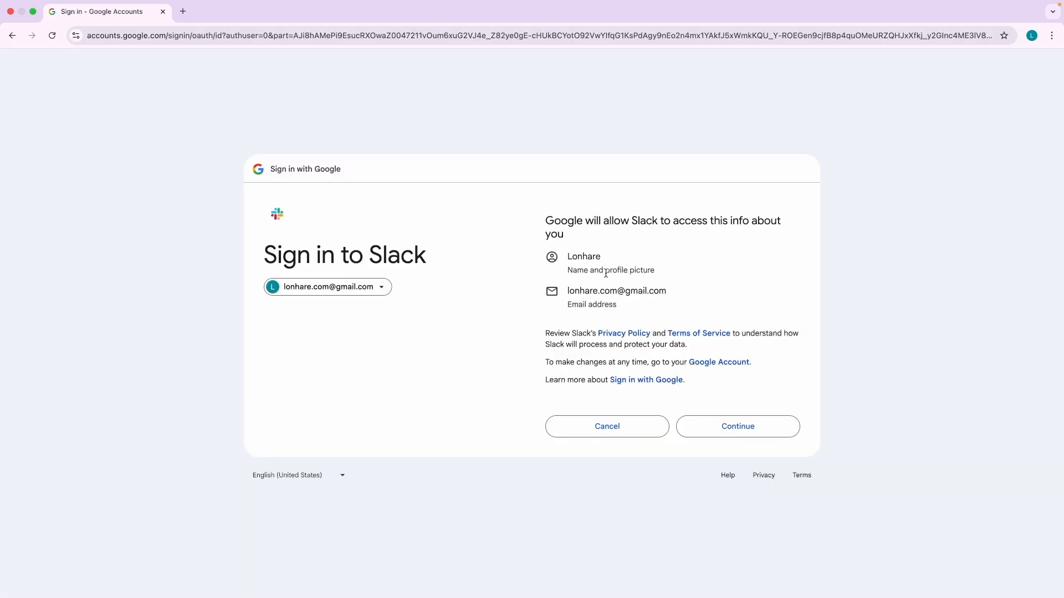
click(715, 424)
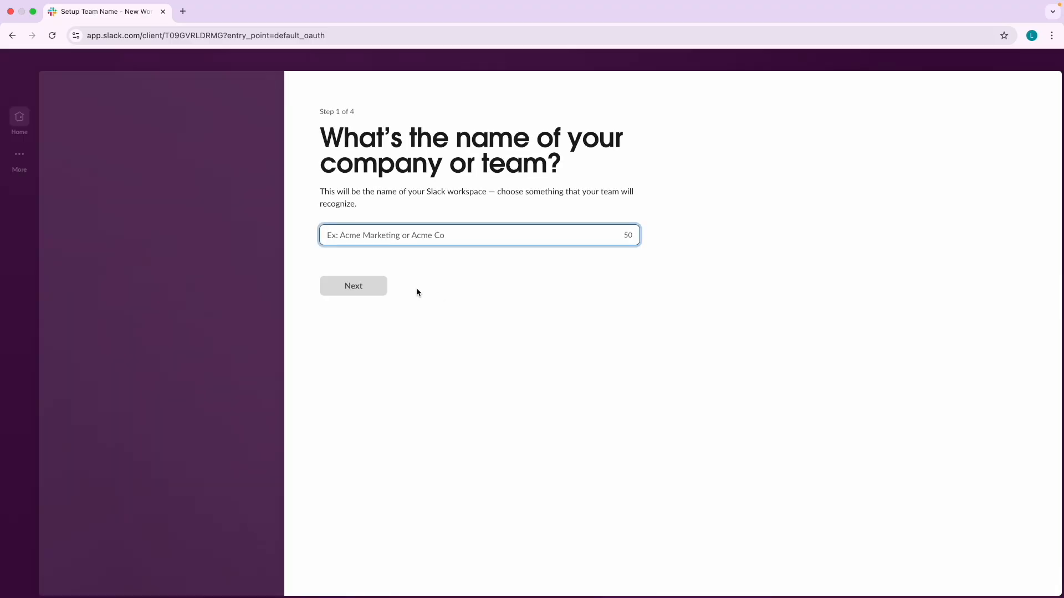
Step: Read the company or team name question and its note about the Slack workspace name
drag(406, 148, 563, 171)
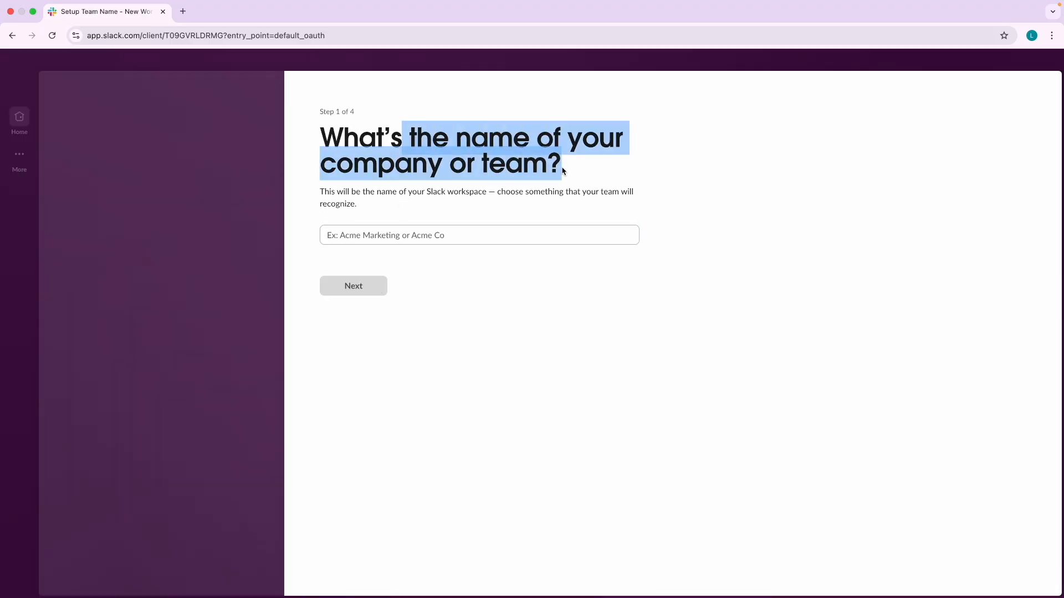
click(370, 236)
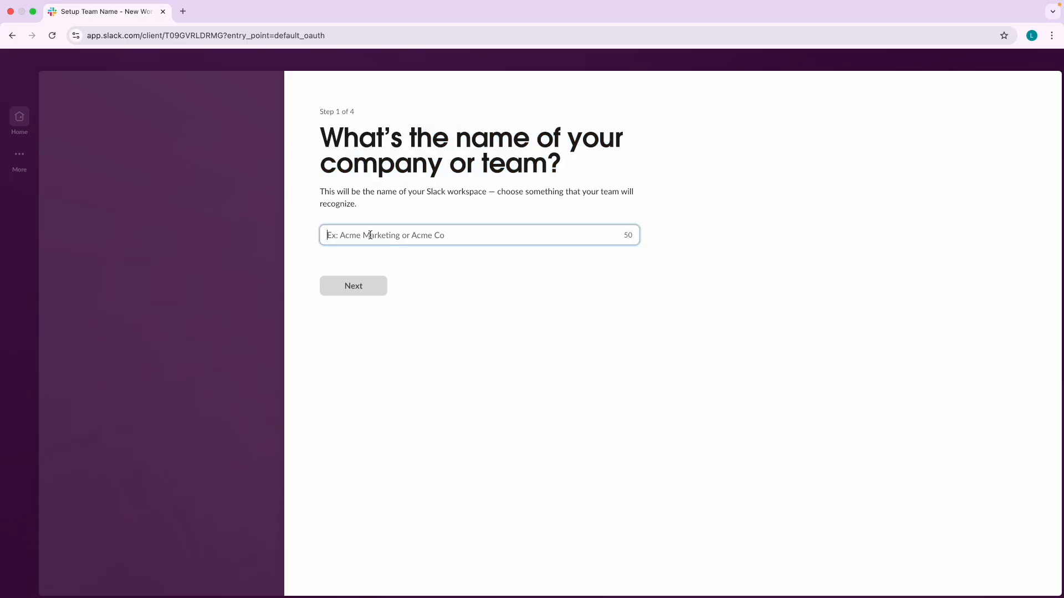
scroll(371, 236, up, 5)
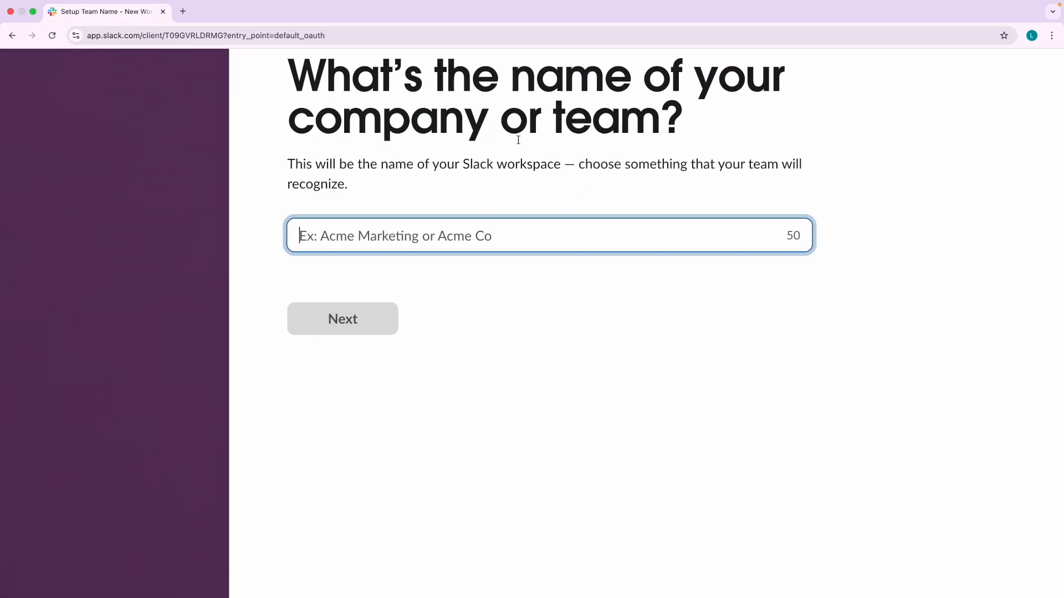
drag(470, 164, 560, 165)
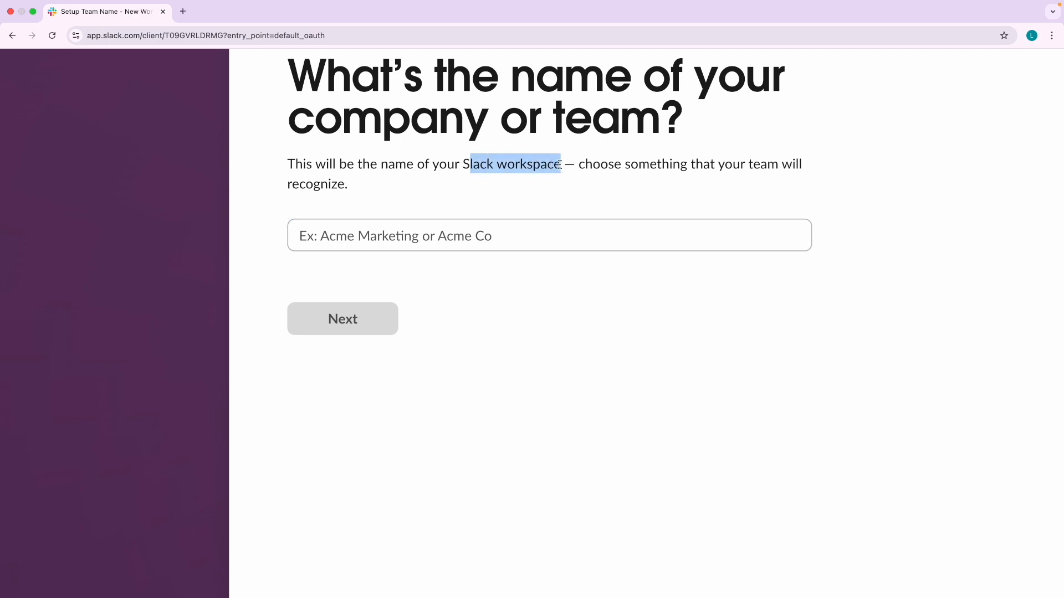
click(473, 165)
drag(463, 165, 560, 166)
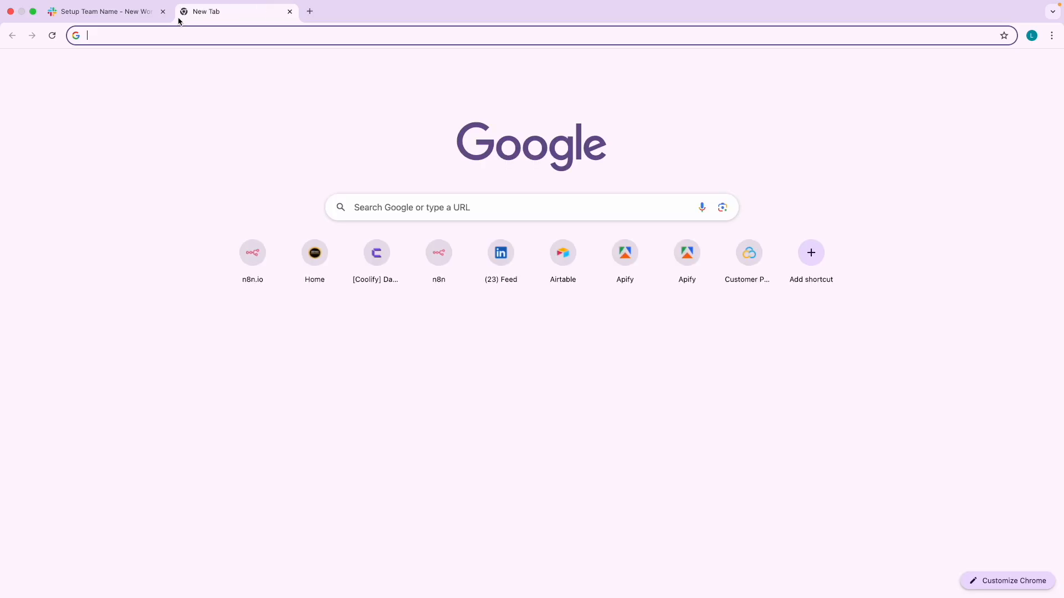
Step: Search Google Images for "company with offices" in a new tab, declining the use of precise location
click(181, 12)
text(com)
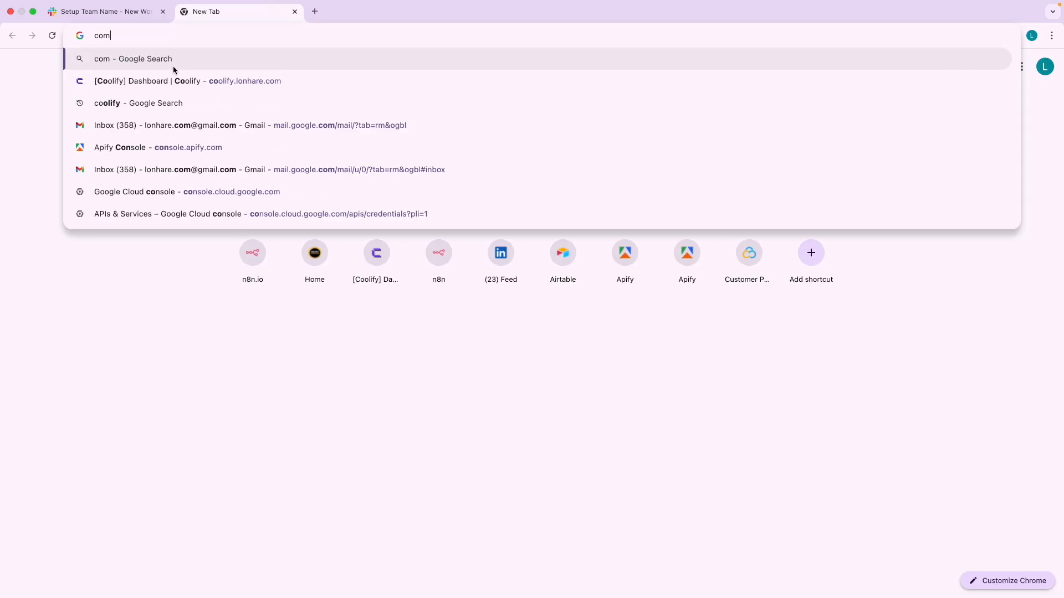
text(pan y withoffices)
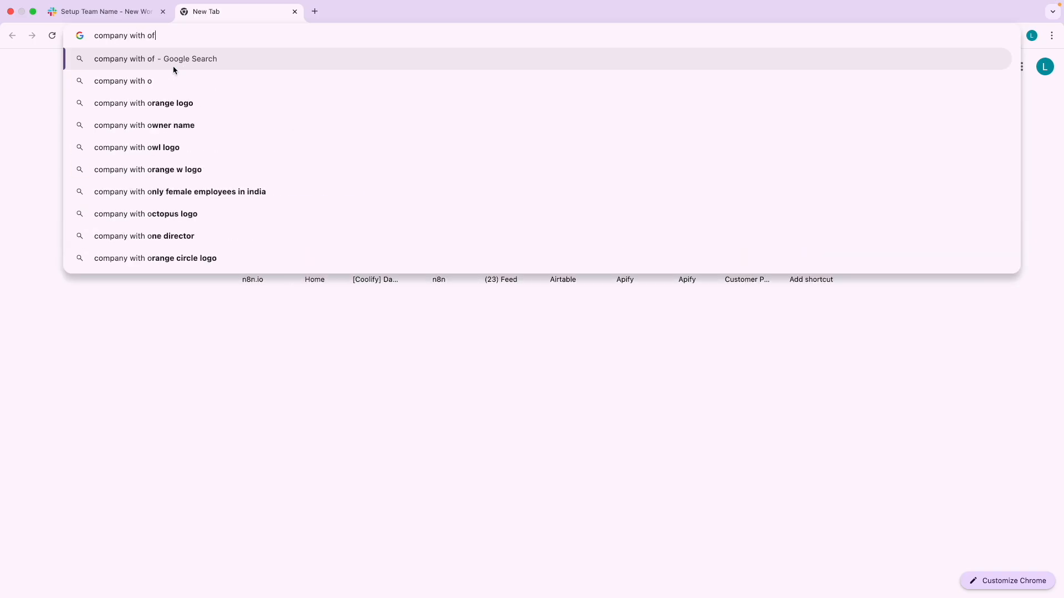
key(Return)
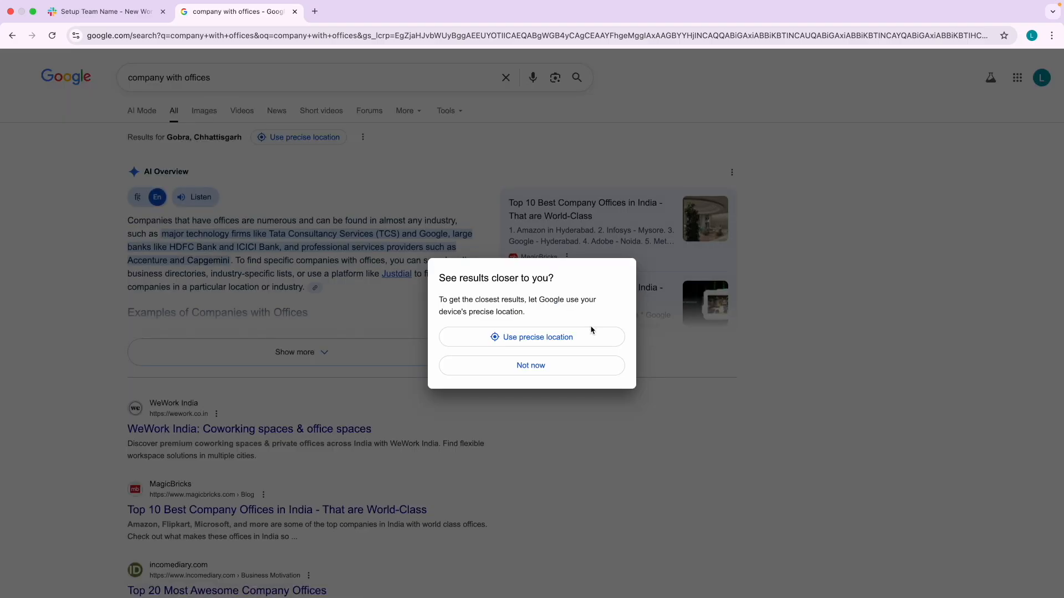
click(551, 362)
click(204, 110)
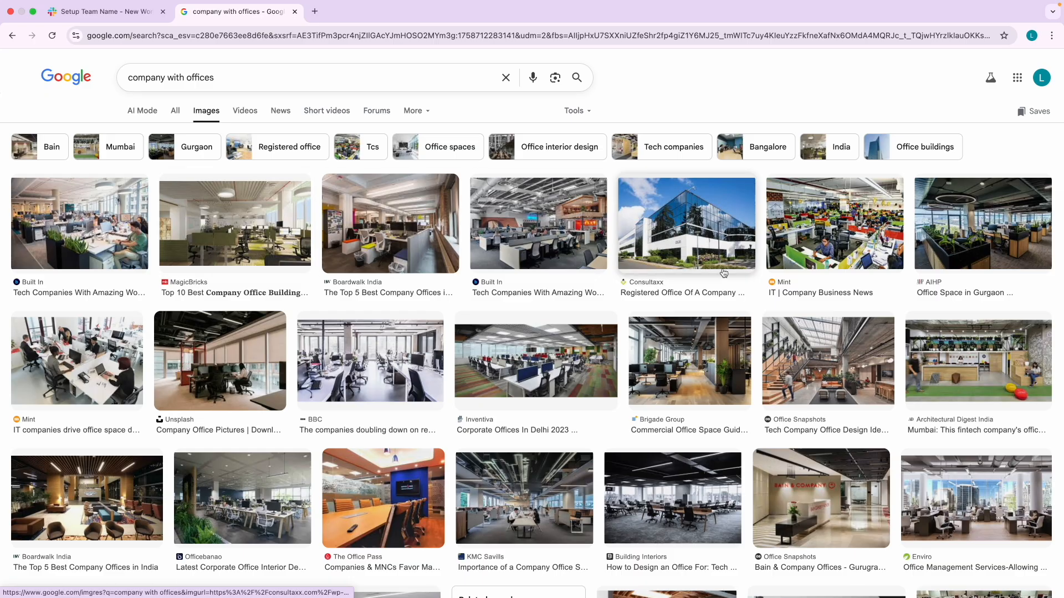
Step: Compare enlarged previews of the Consultaxx office building exterior and the AIHP office interior in Gurgaon
click(699, 230)
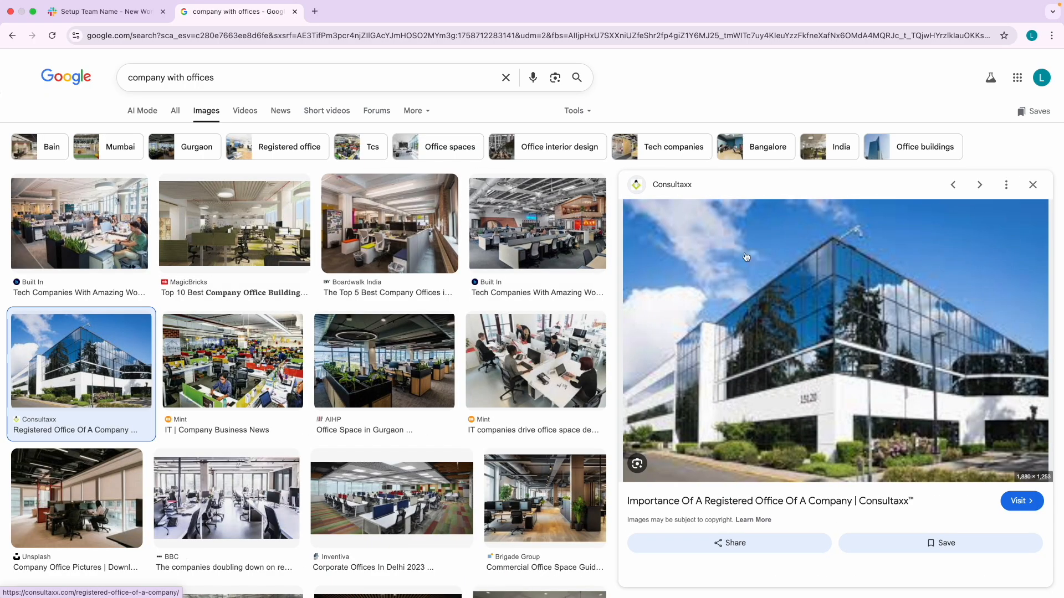
scroll(794, 353, down, 2)
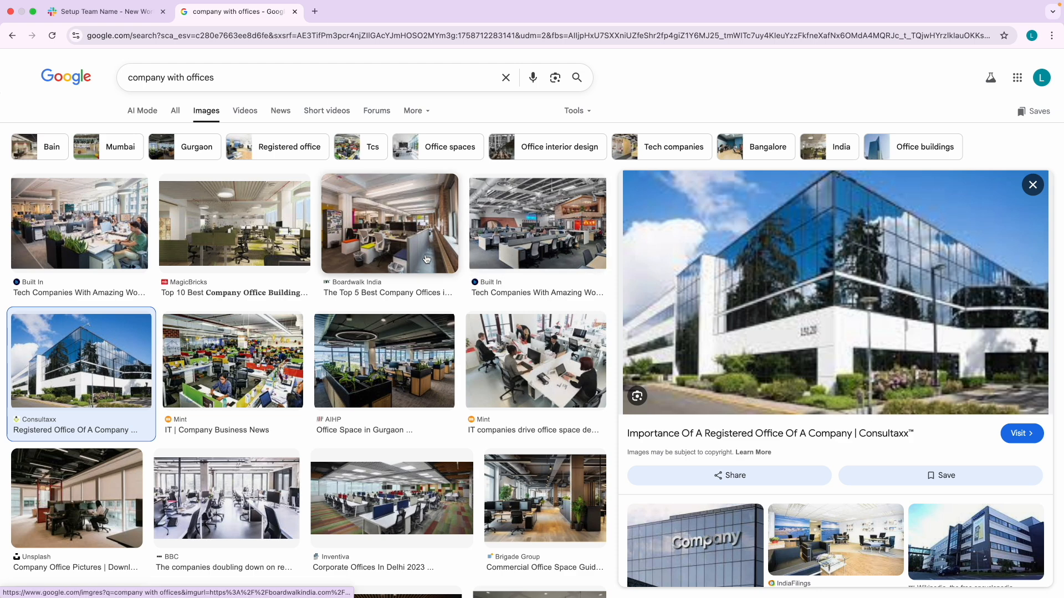
click(376, 381)
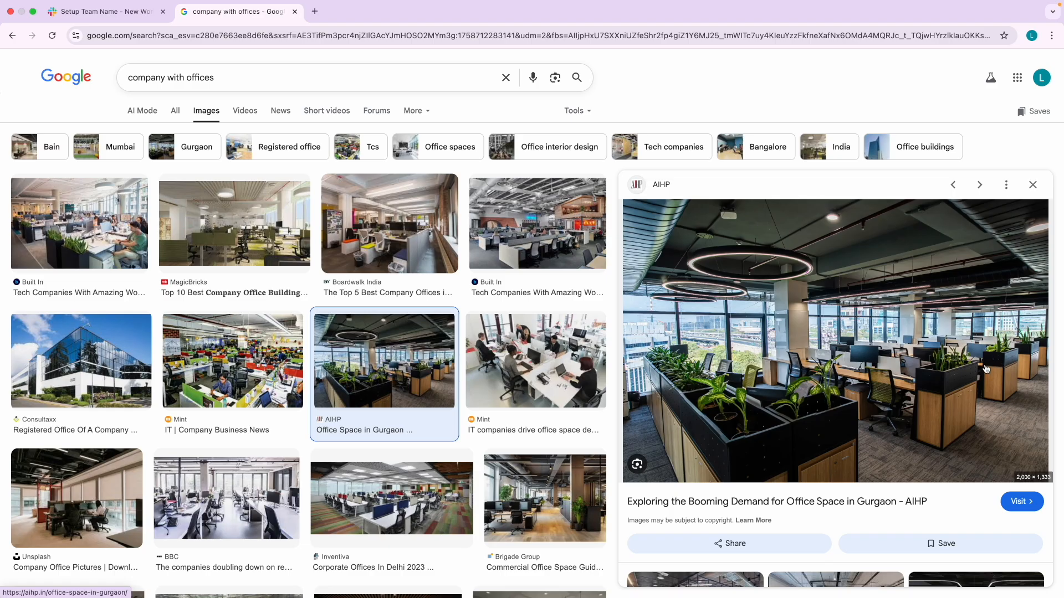
scroll(992, 363, down, 2)
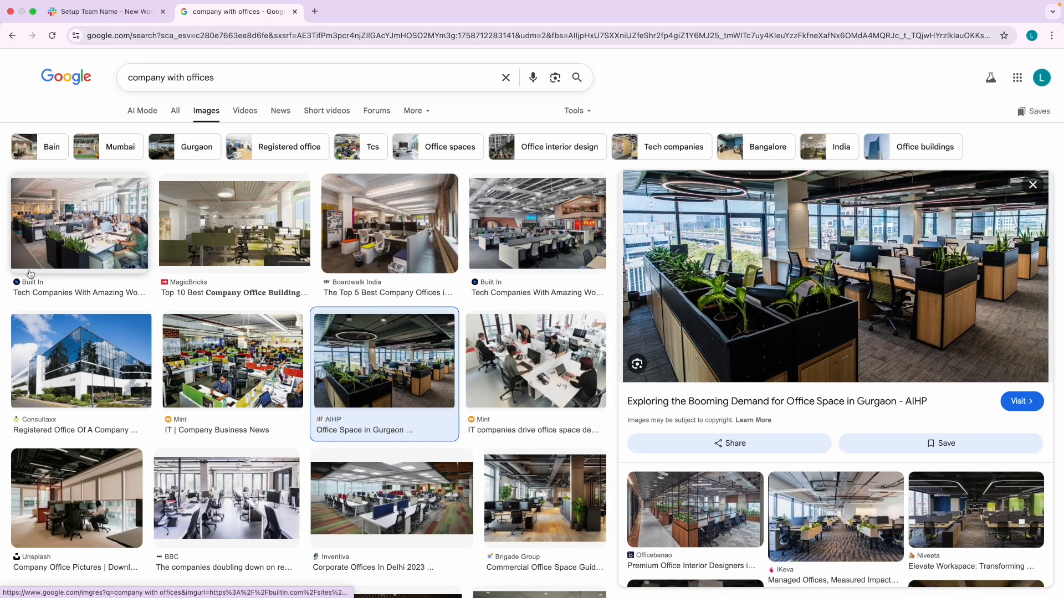
click(80, 353)
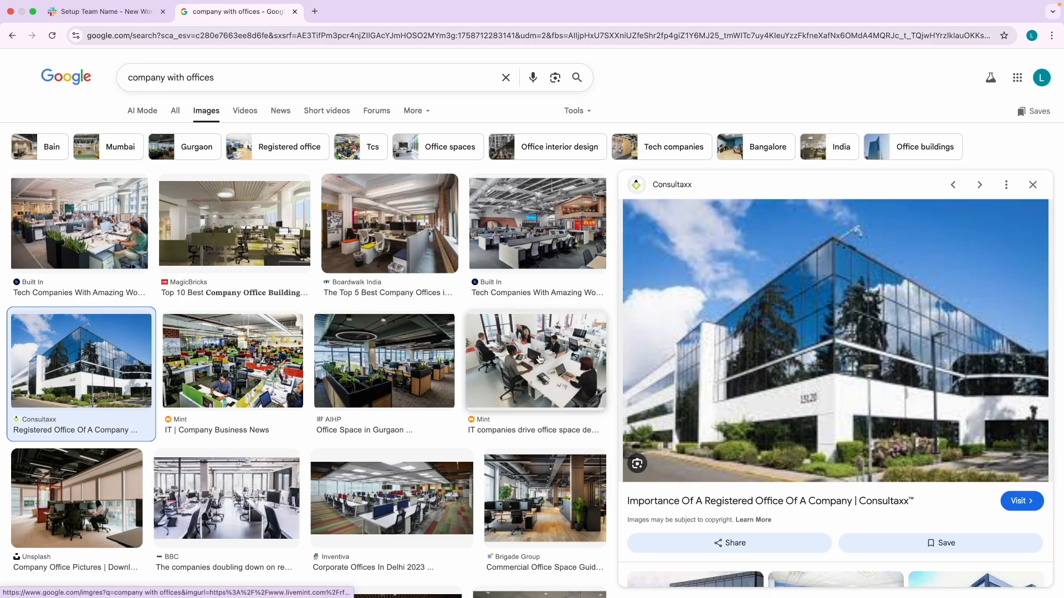
click(421, 360)
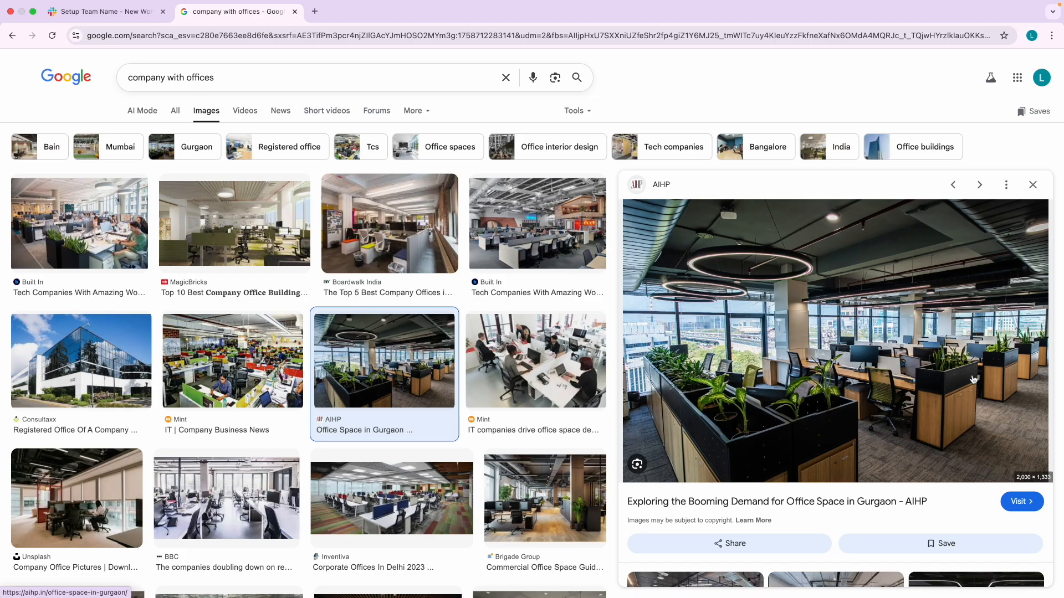
click(91, 374)
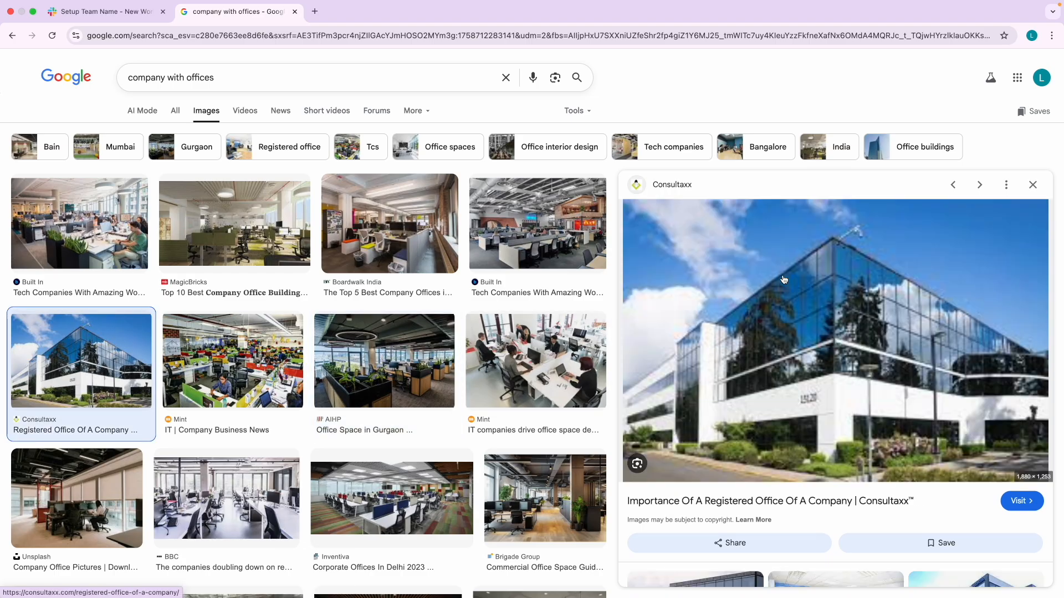
Step: Return to the Slack setup, name the workspace Lonhare, and continue to the profile step
click(116, 16)
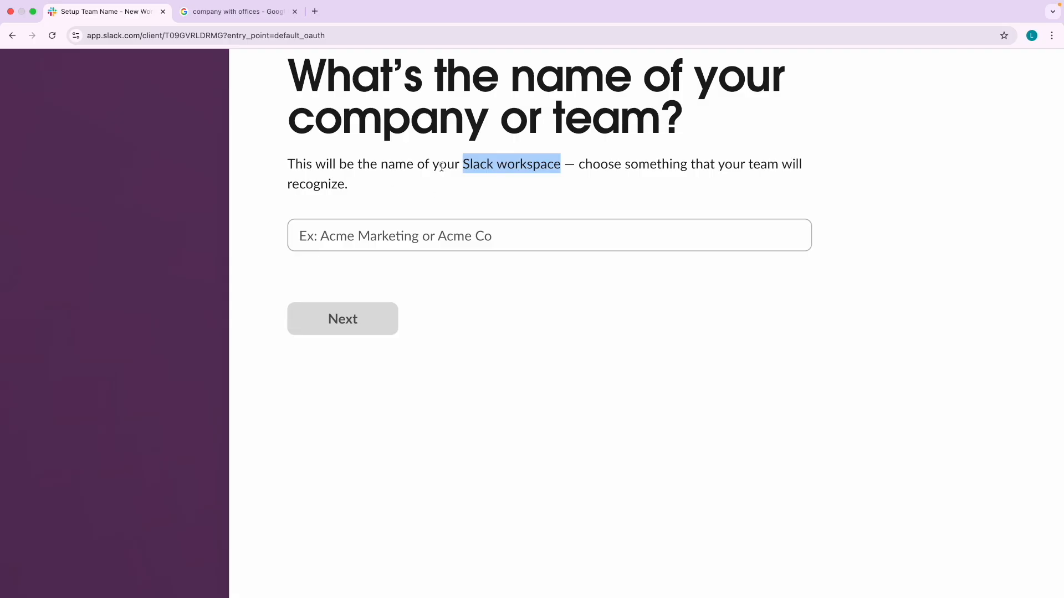
click(344, 241)
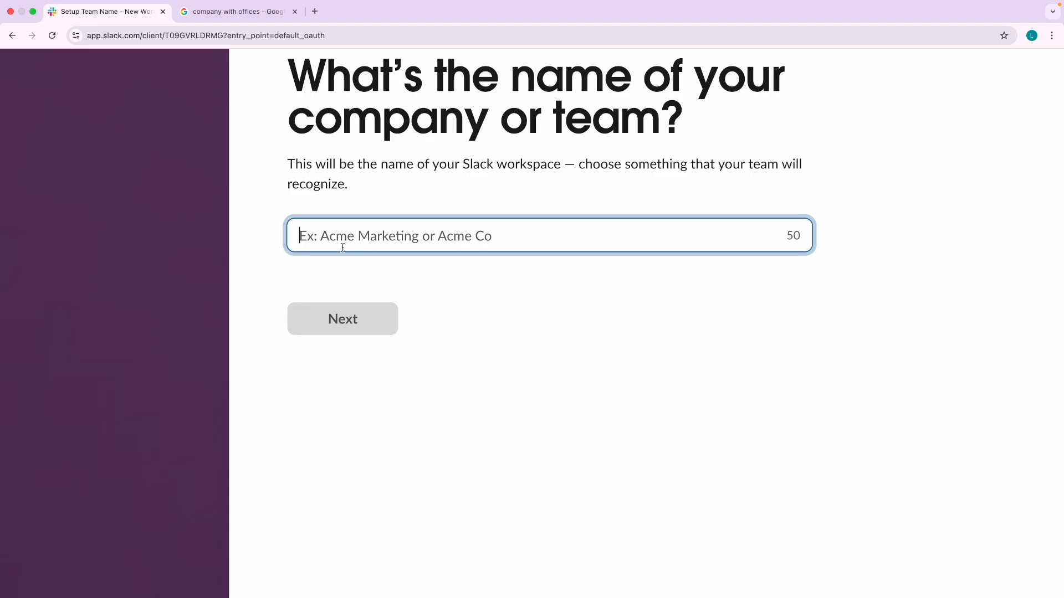
text(Lonhare)
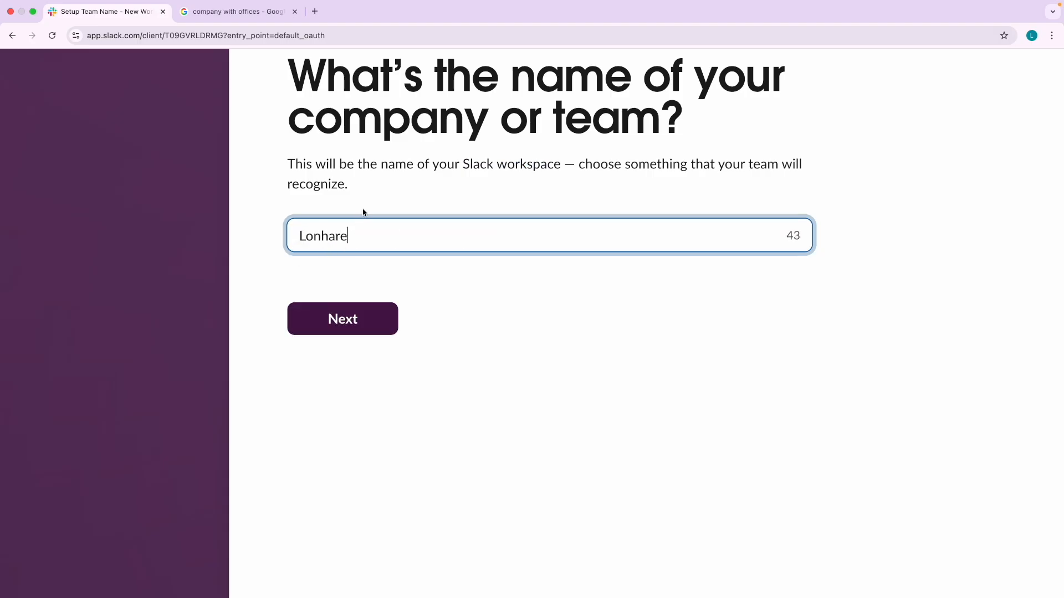
click(279, 295)
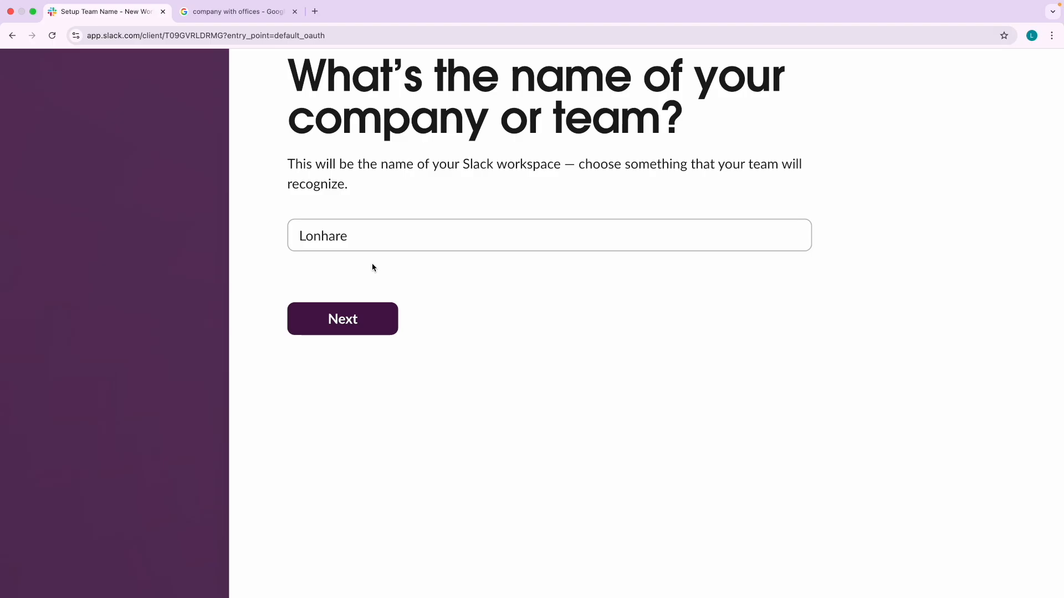
click(360, 294)
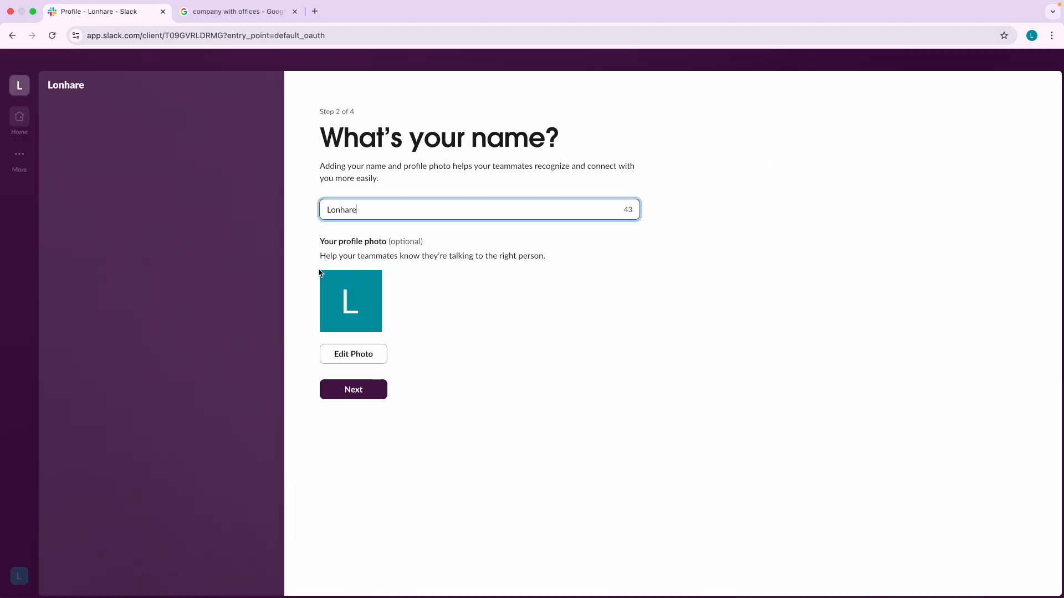
Step: Accept the prefilled profile name and default photo, and continue to the coworker invitation step
drag(334, 245, 367, 246)
click(401, 258)
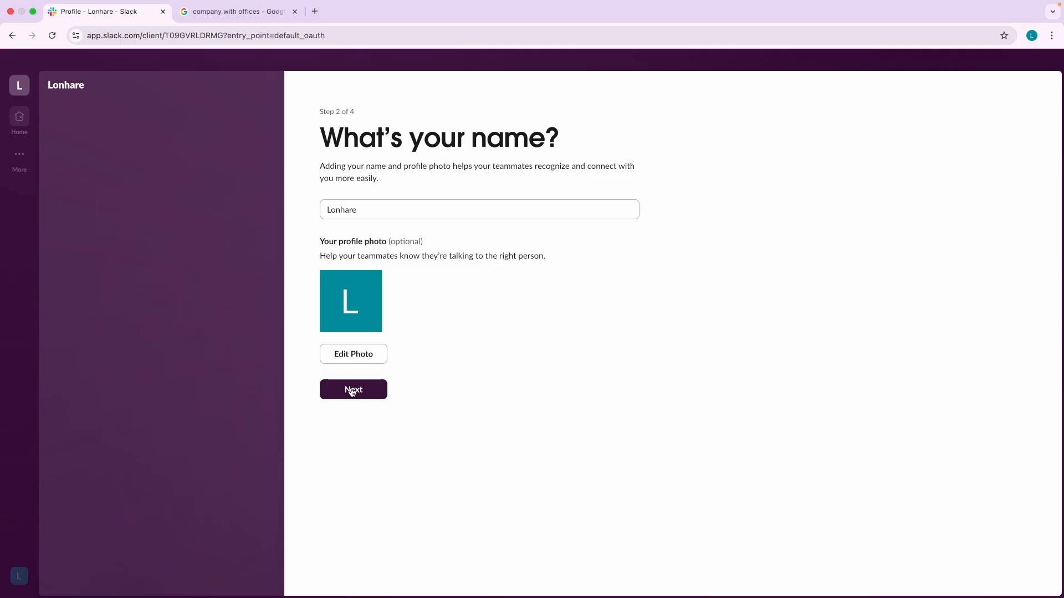
click(253, 12)
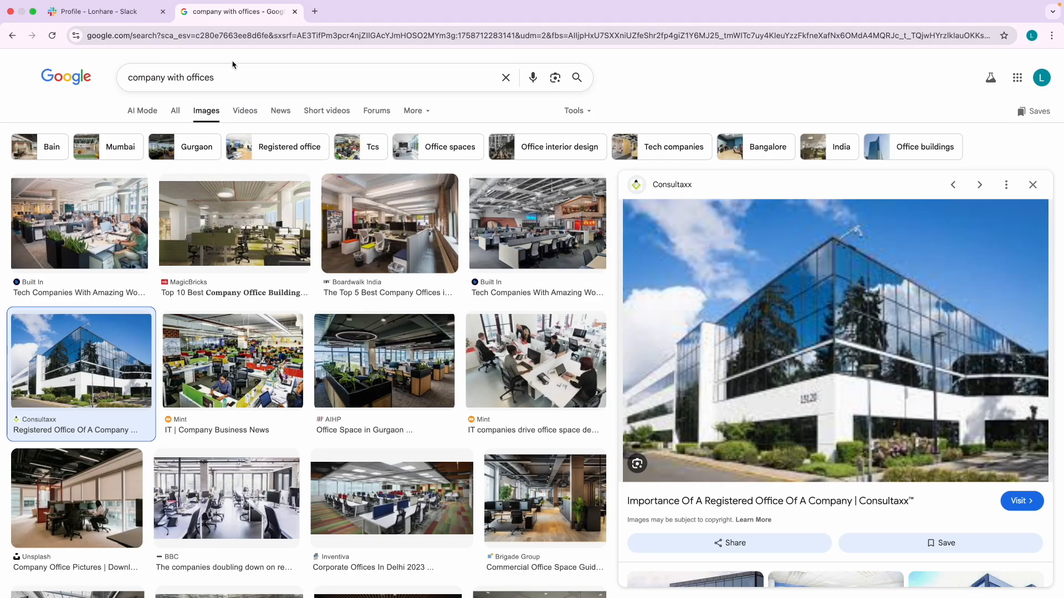
click(92, 23)
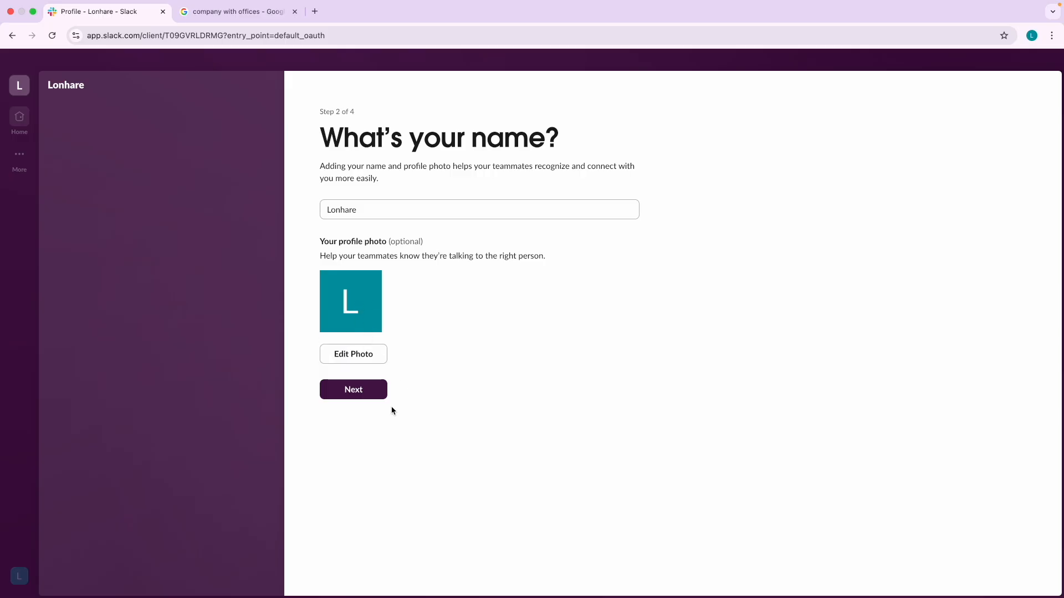
click(359, 396)
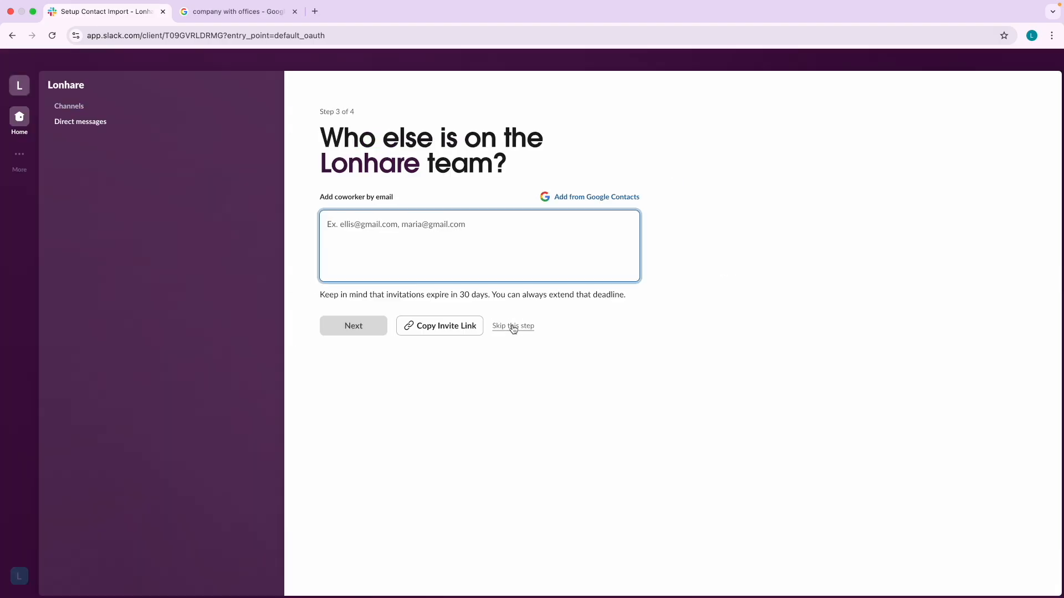
Step: Finish the workspace setup without inviting coworkers, choosing the Limited Free Version and dismissing the welcome tour and AI notice
click(514, 327)
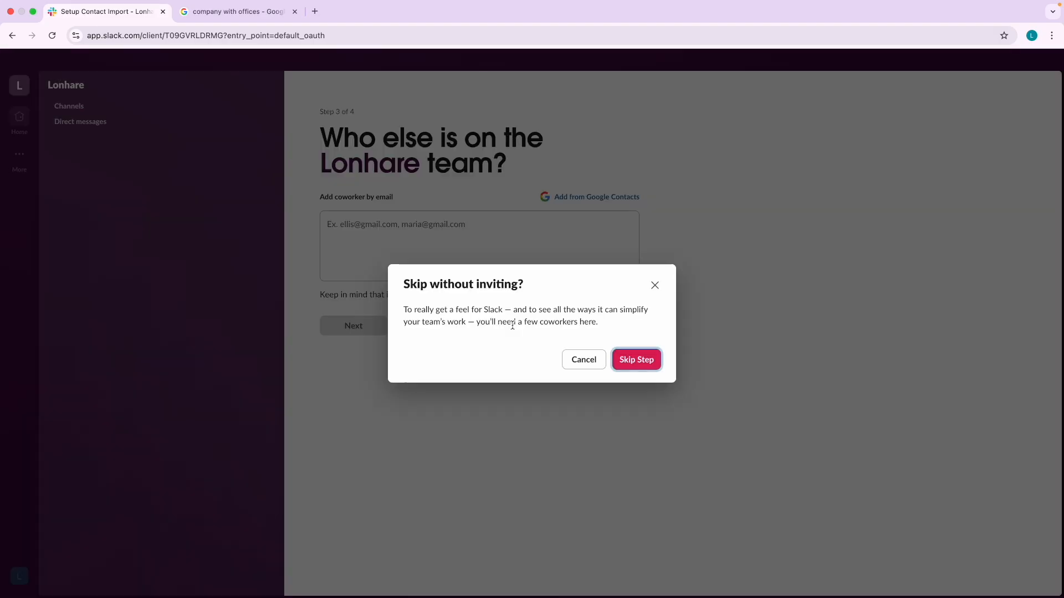
click(634, 363)
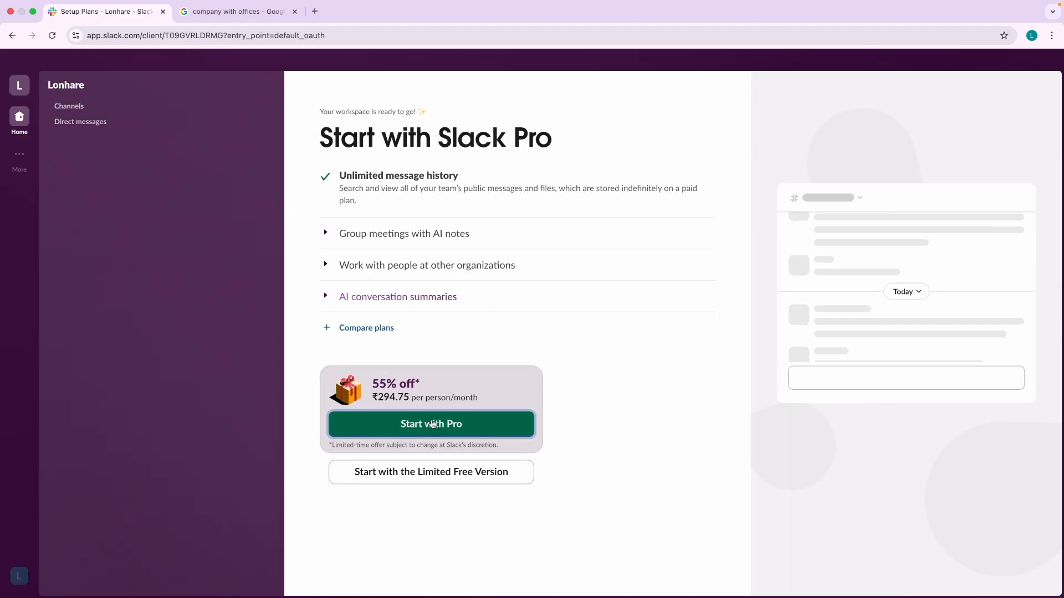
click(390, 480)
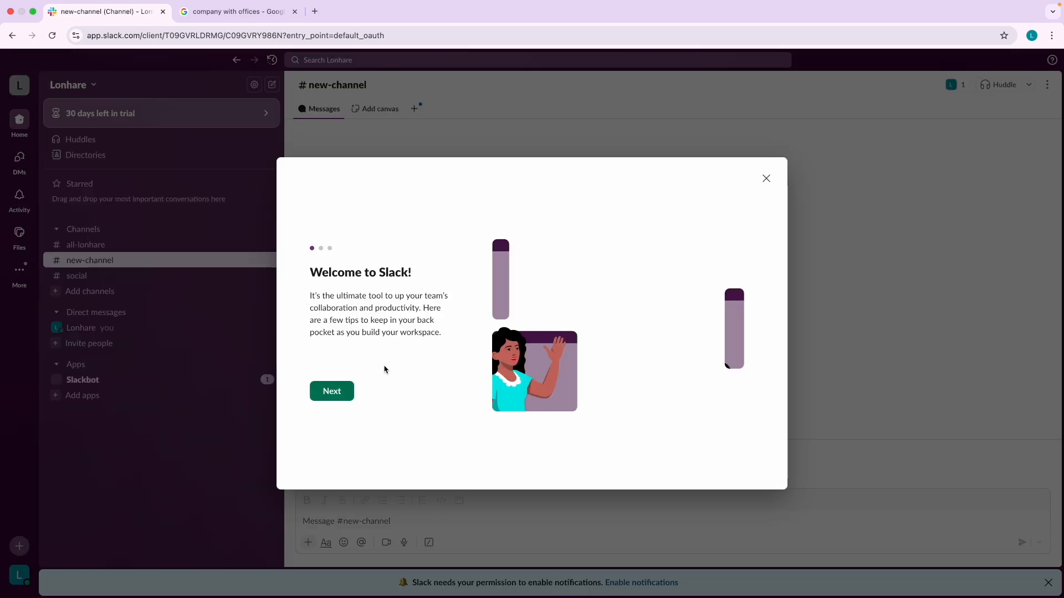
click(773, 182)
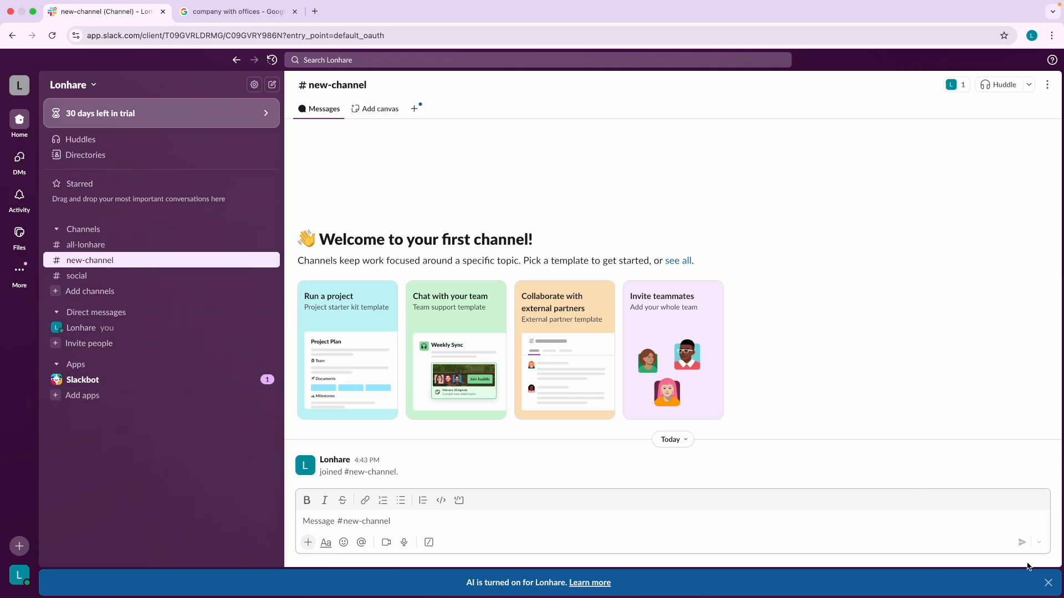
click(1048, 583)
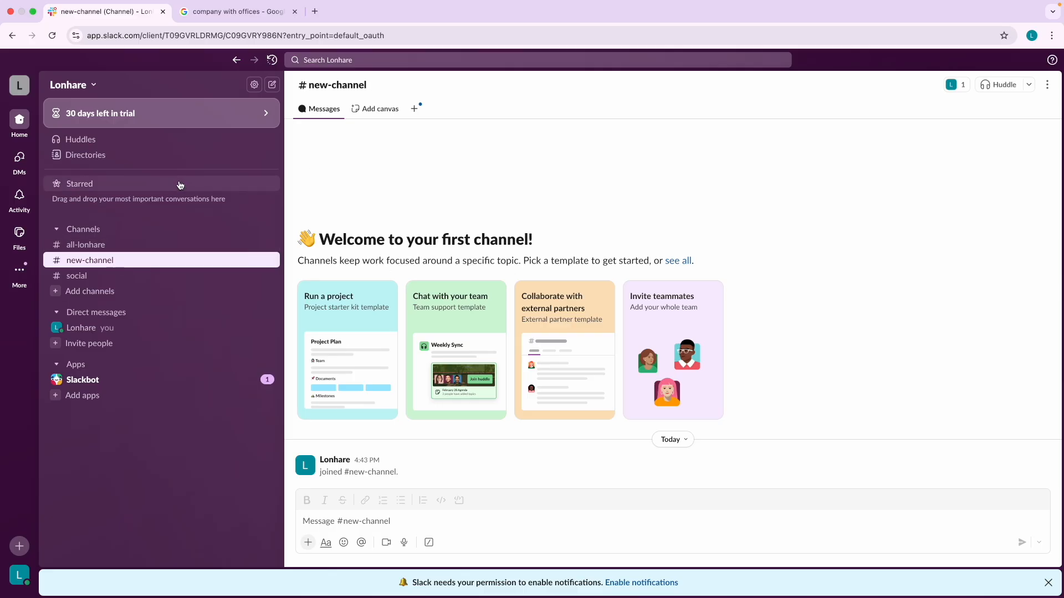
Step: Check the workspace switcher for the current workspace's name and address, and close it
click(19, 85)
scroll(25, 123, up, 5)
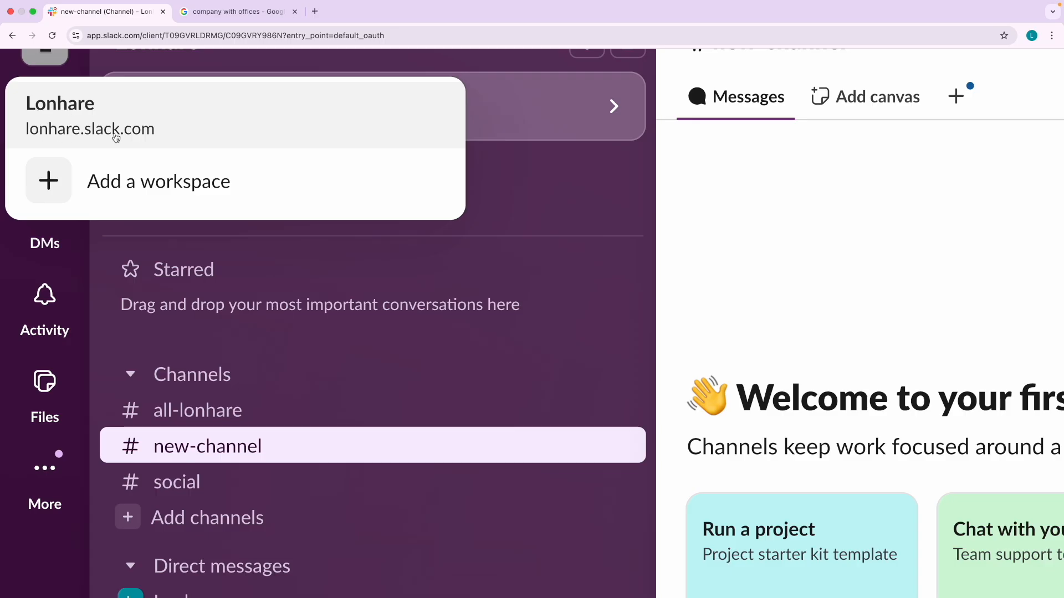
scroll(116, 137, down, 5)
click(441, 163)
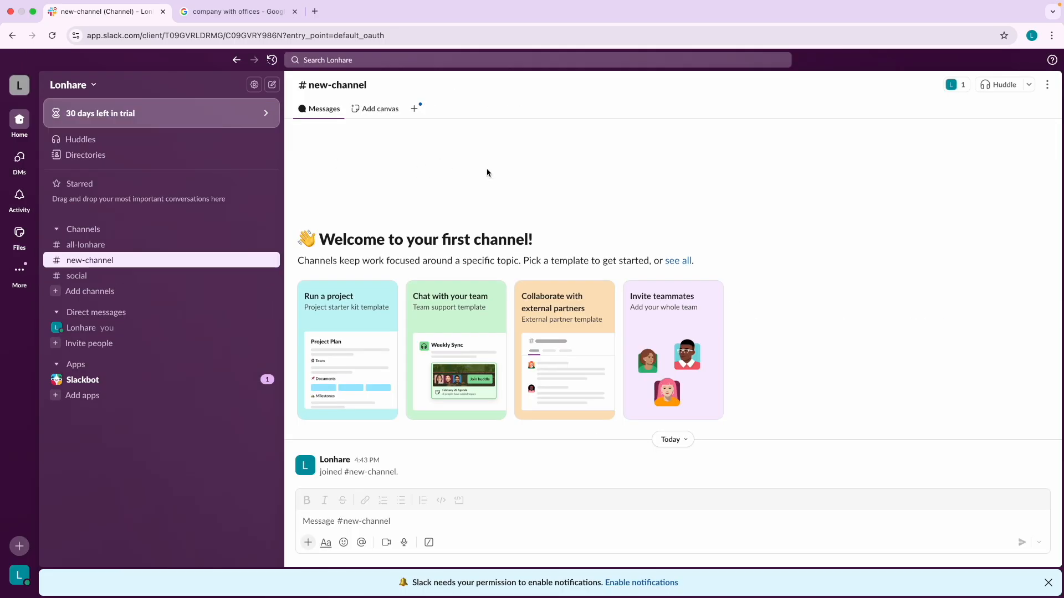
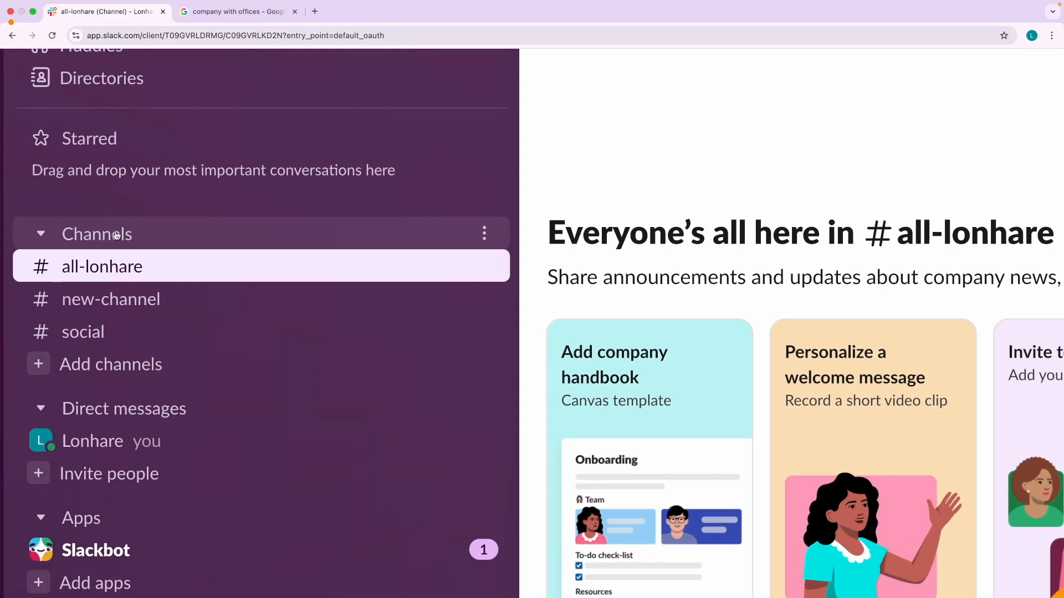
click(93, 237)
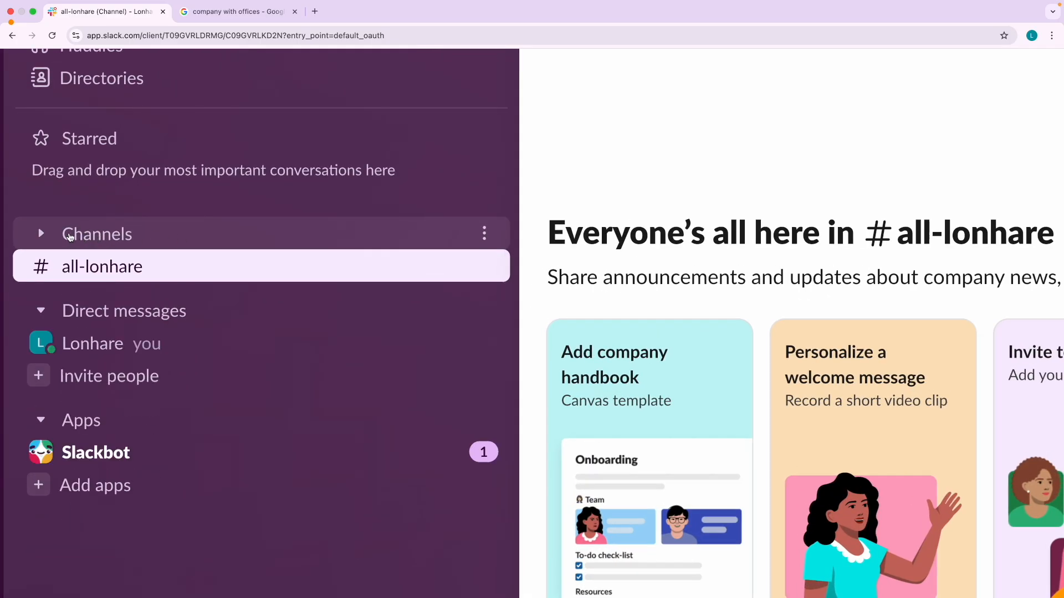
click(51, 235)
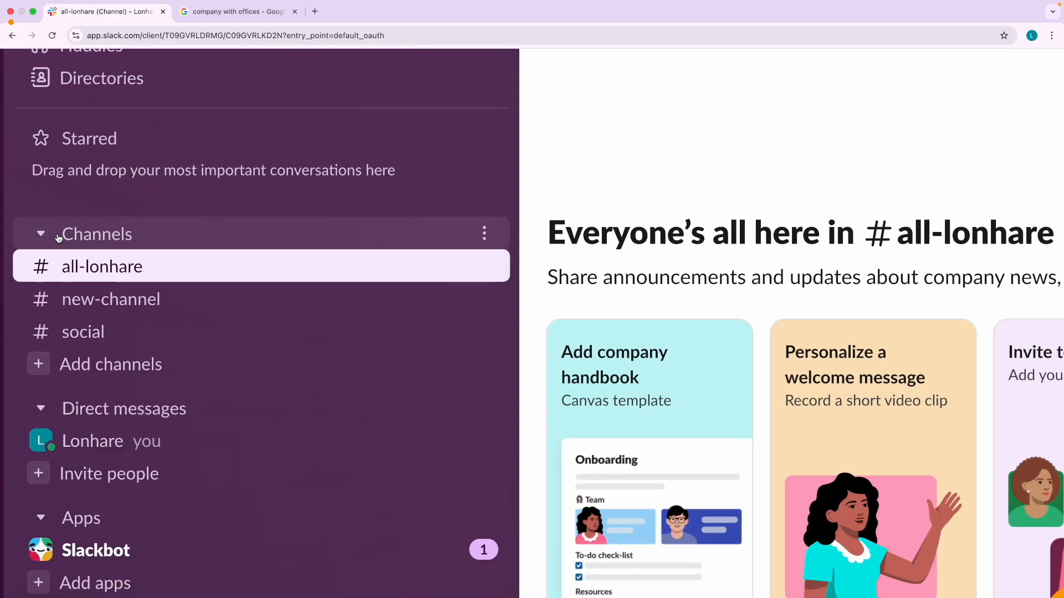
right_click(97, 242)
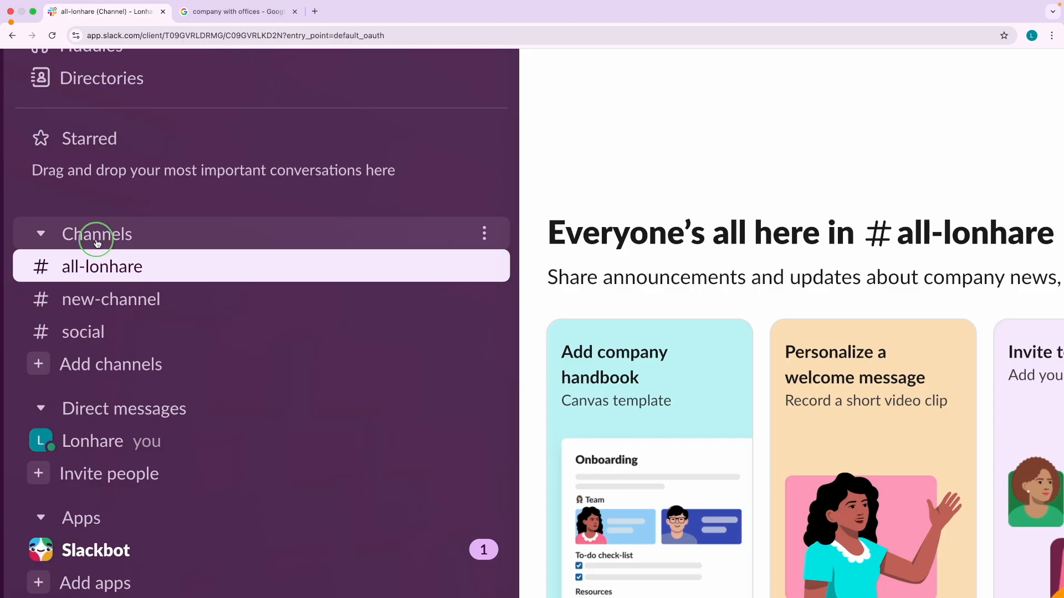
mouse_move(184, 290)
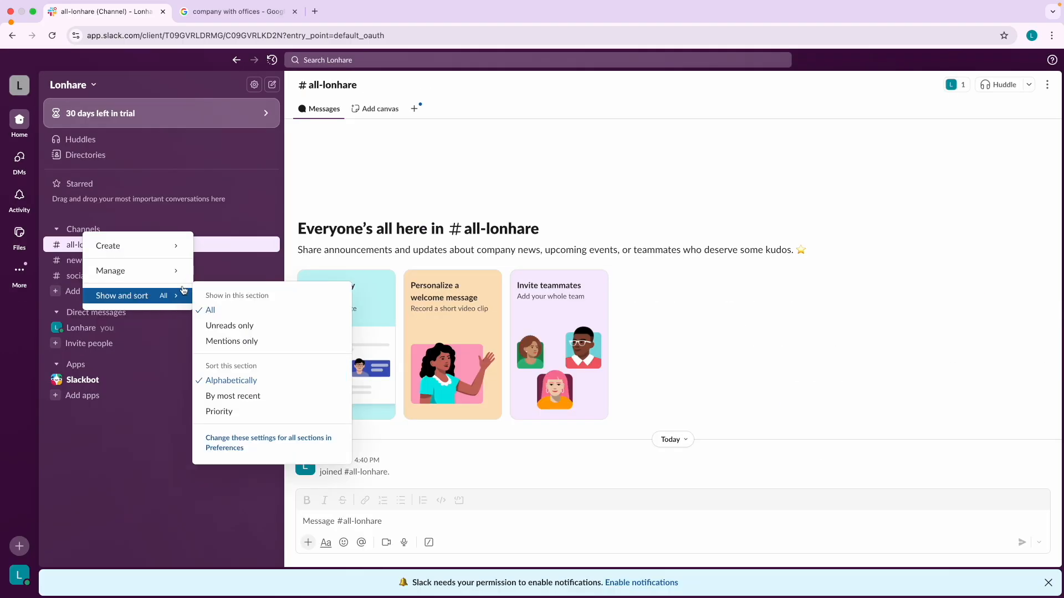
mouse_move(155, 249)
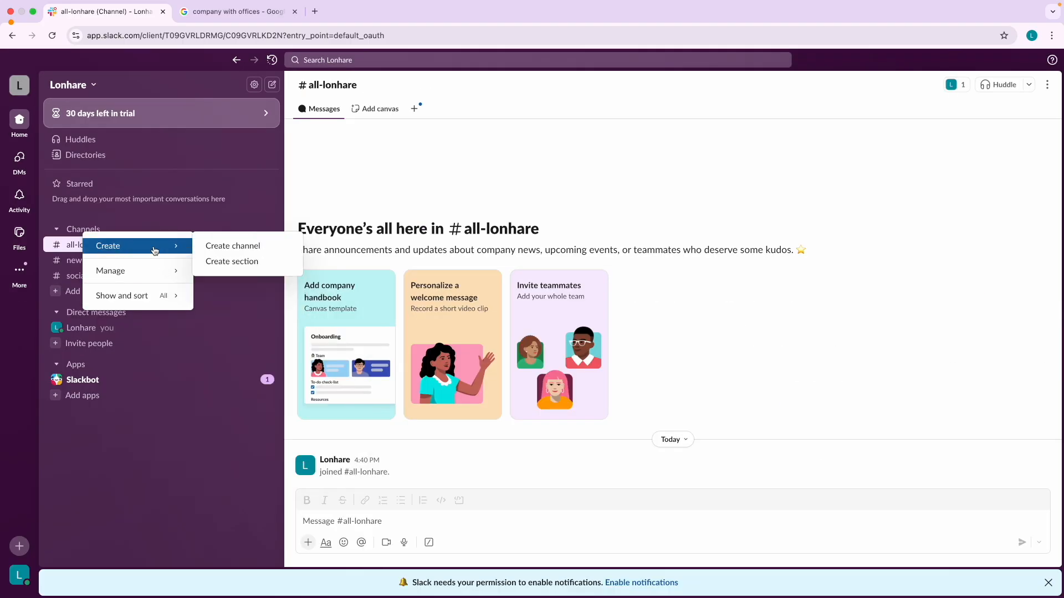
click(238, 248)
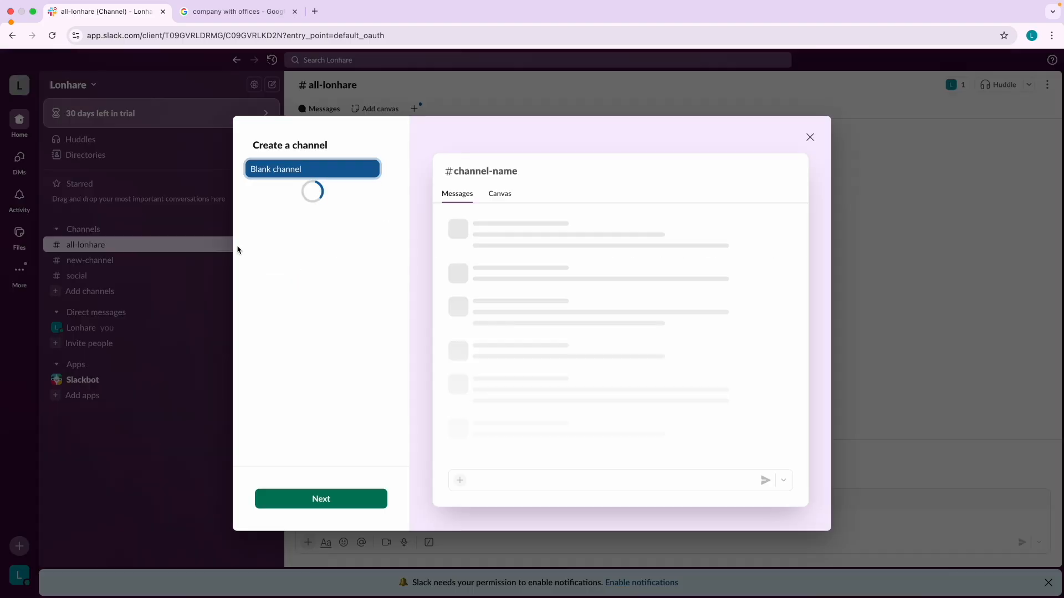
click(810, 137)
Step: Create a sidebar section named Departments with the office building emoji
right_click(92, 229)
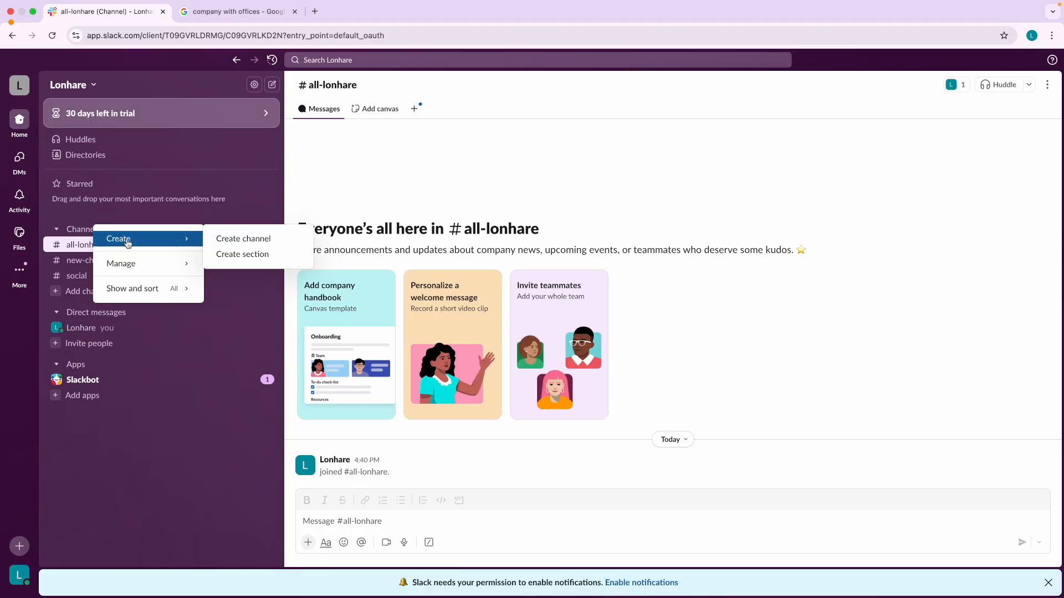
mouse_move(182, 238)
click(238, 255)
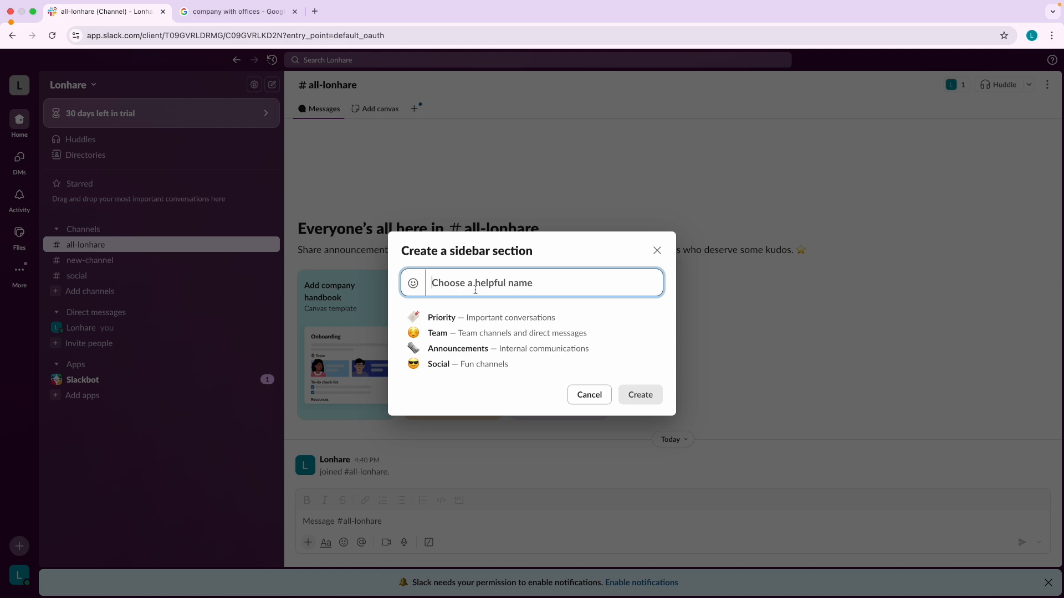
text(Departments)
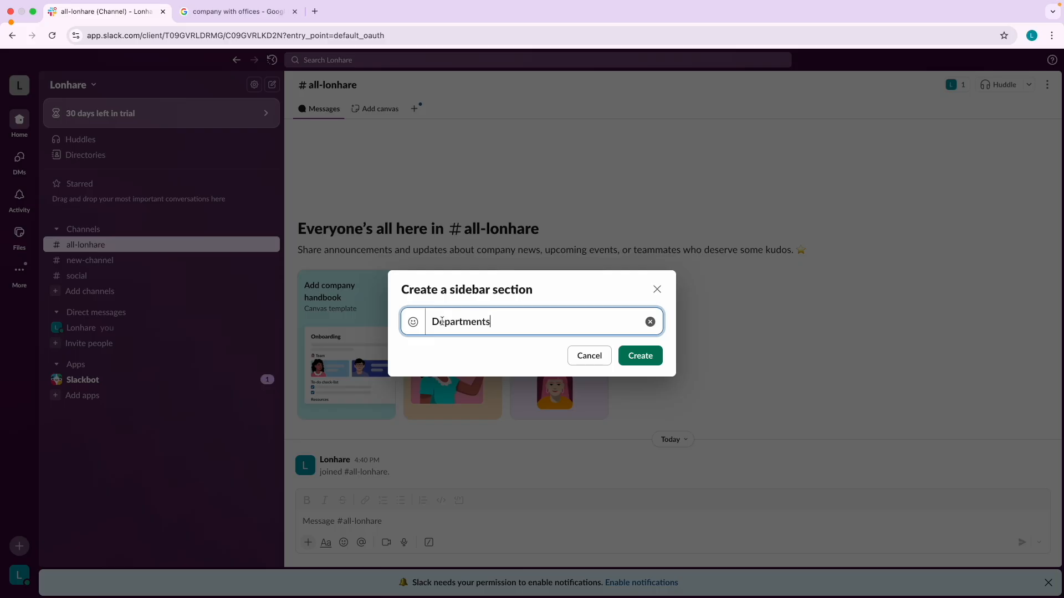
click(412, 322)
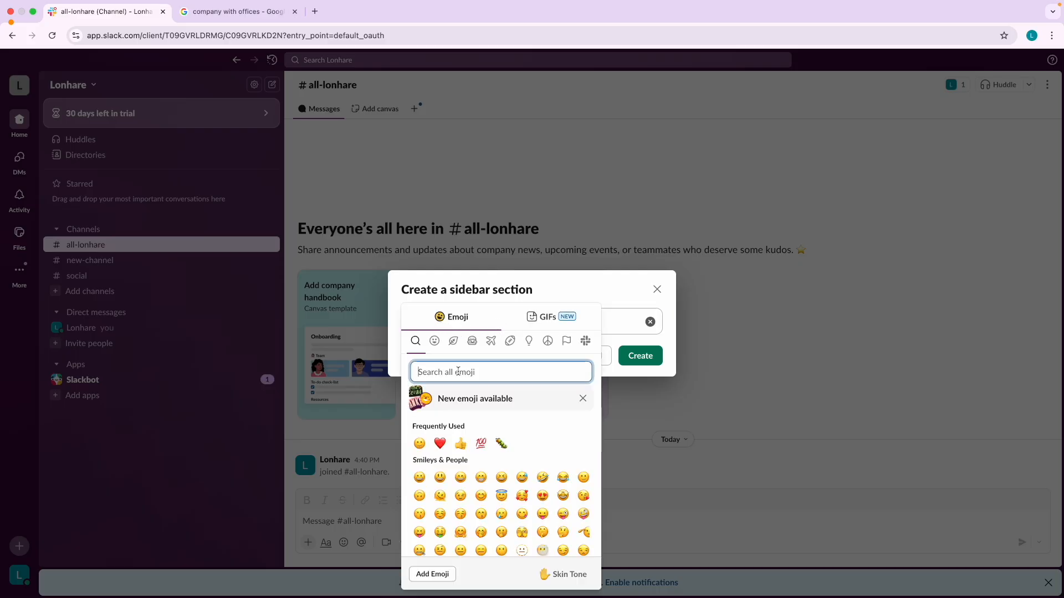
text(offi)
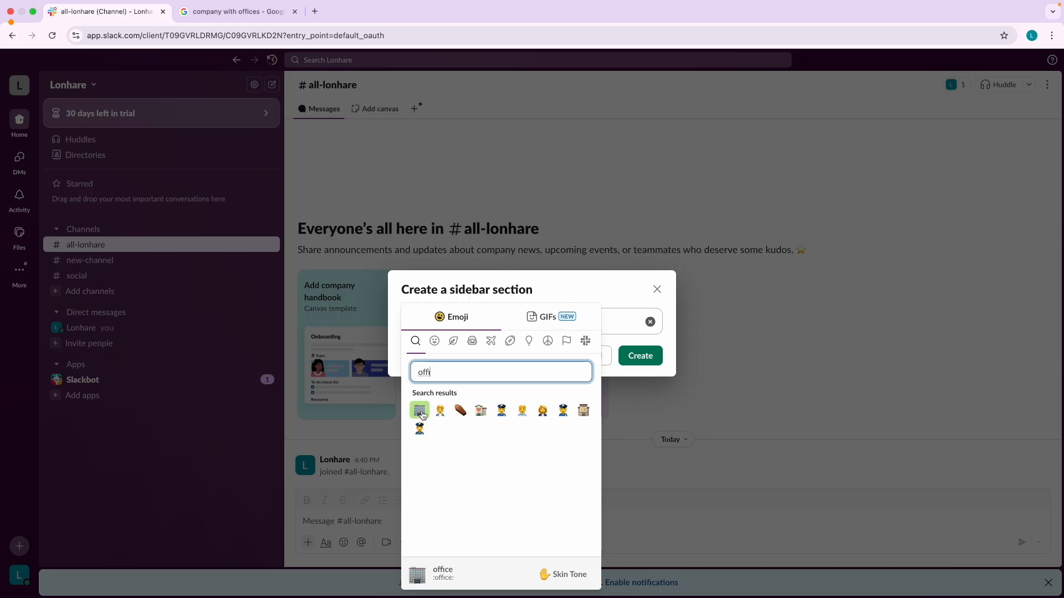
click(419, 410)
click(643, 356)
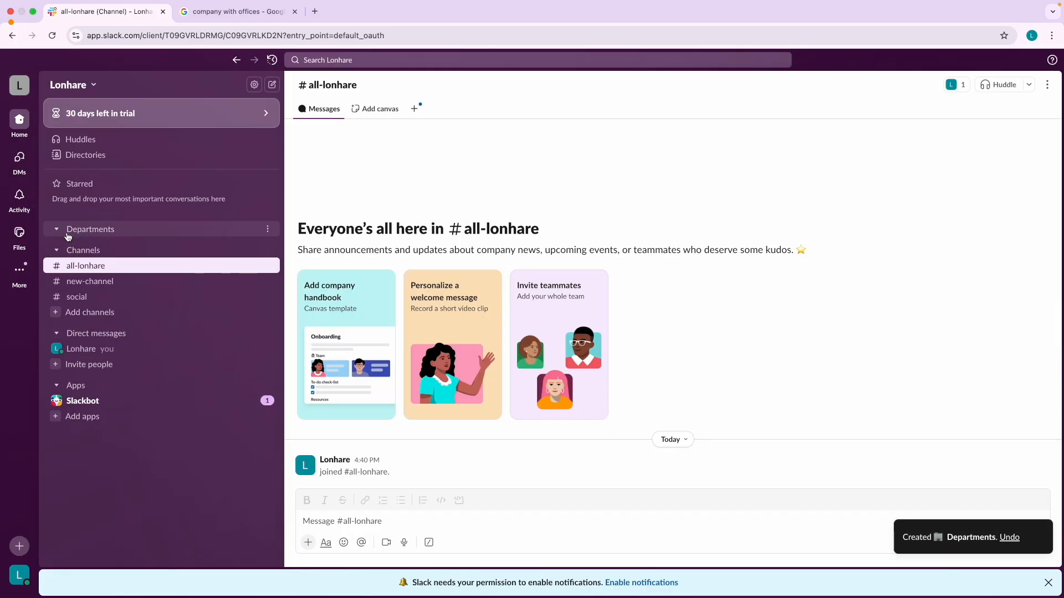
Step: Start a new blank channel in the Departments section and name it sales
click(66, 235)
click(61, 232)
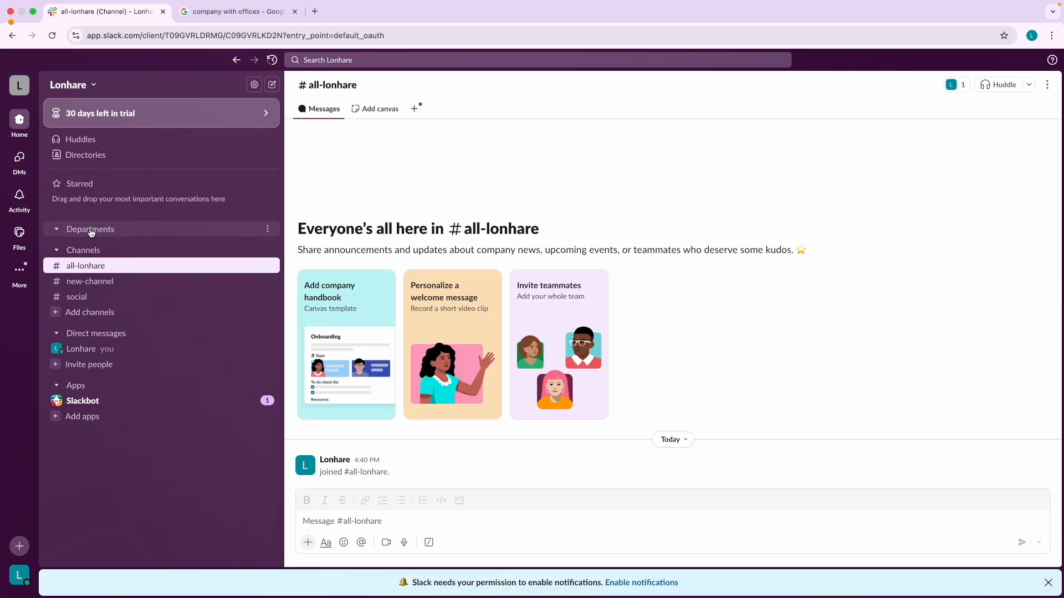
right_click(92, 233)
mouse_move(113, 244)
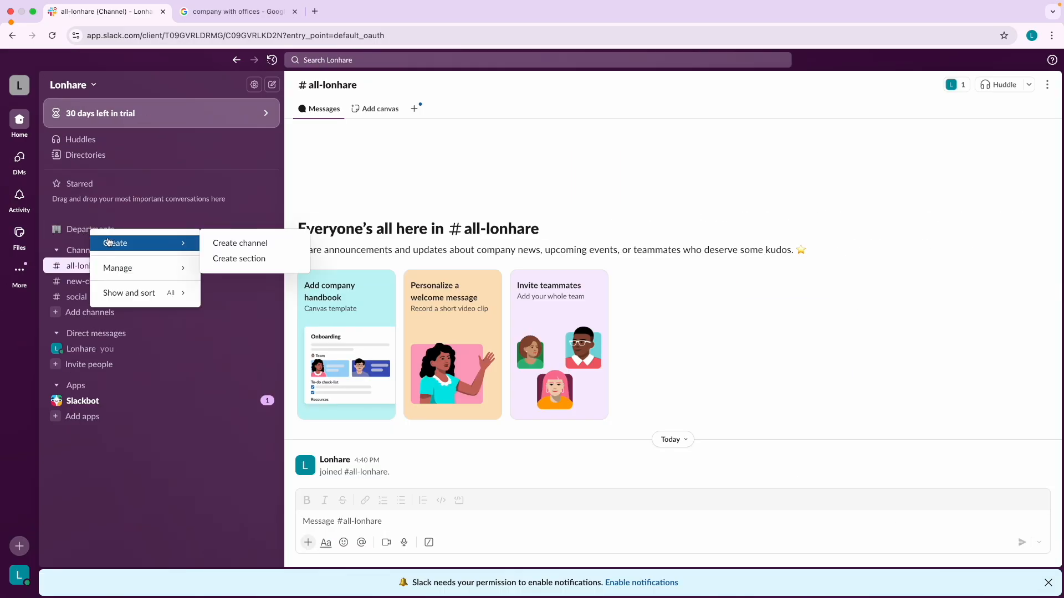
click(240, 244)
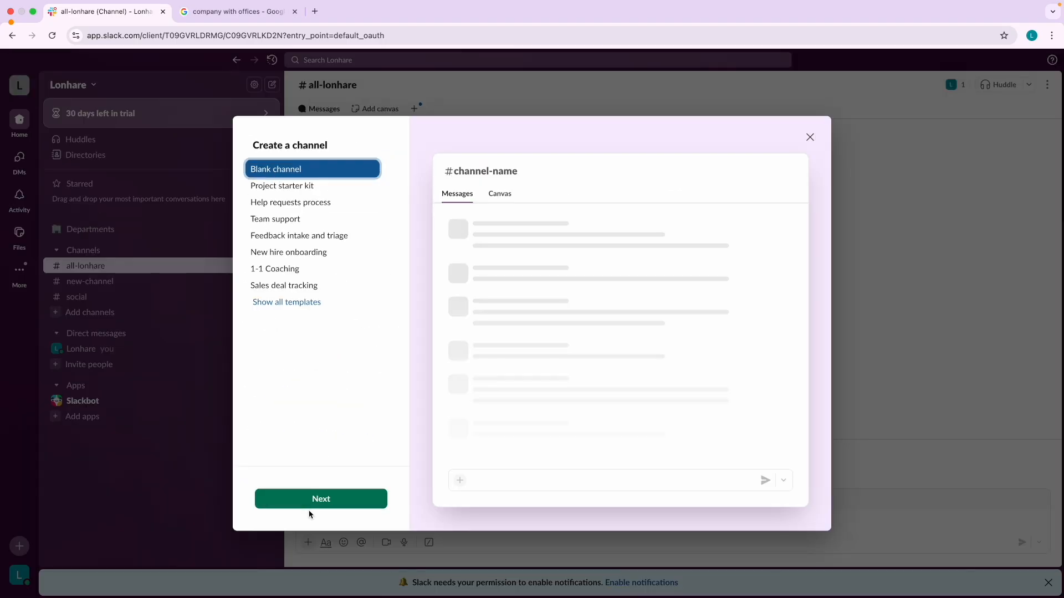
click(313, 501)
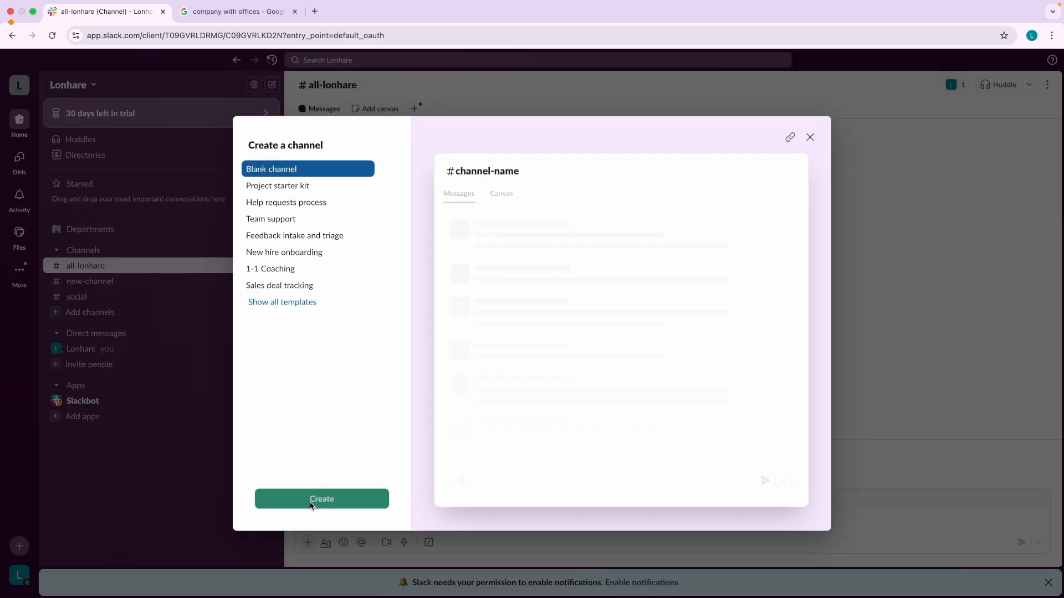
scroll(279, 222, up, 5)
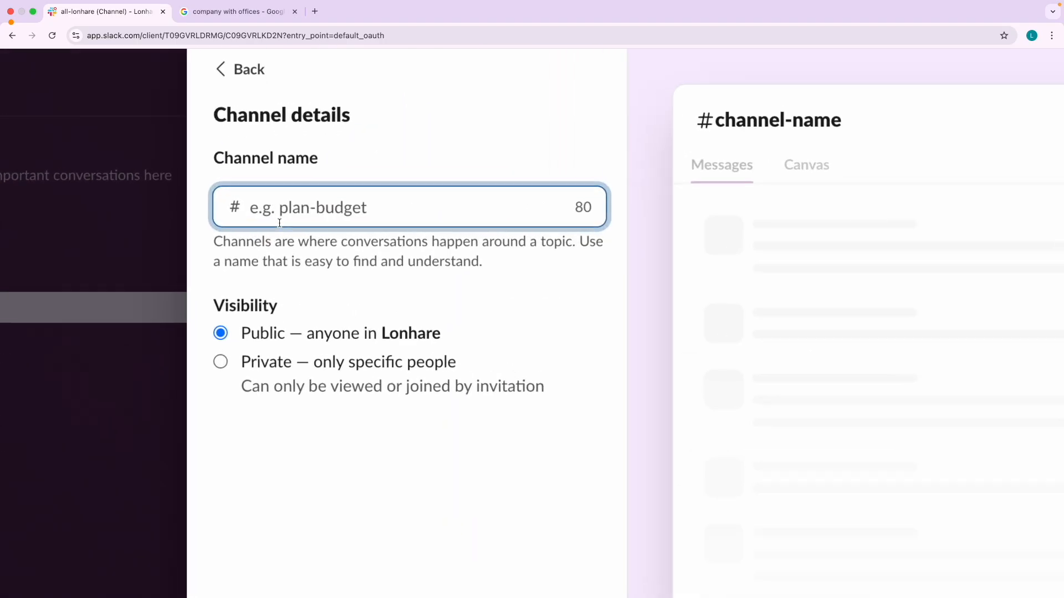
click(279, 222)
text(sales)
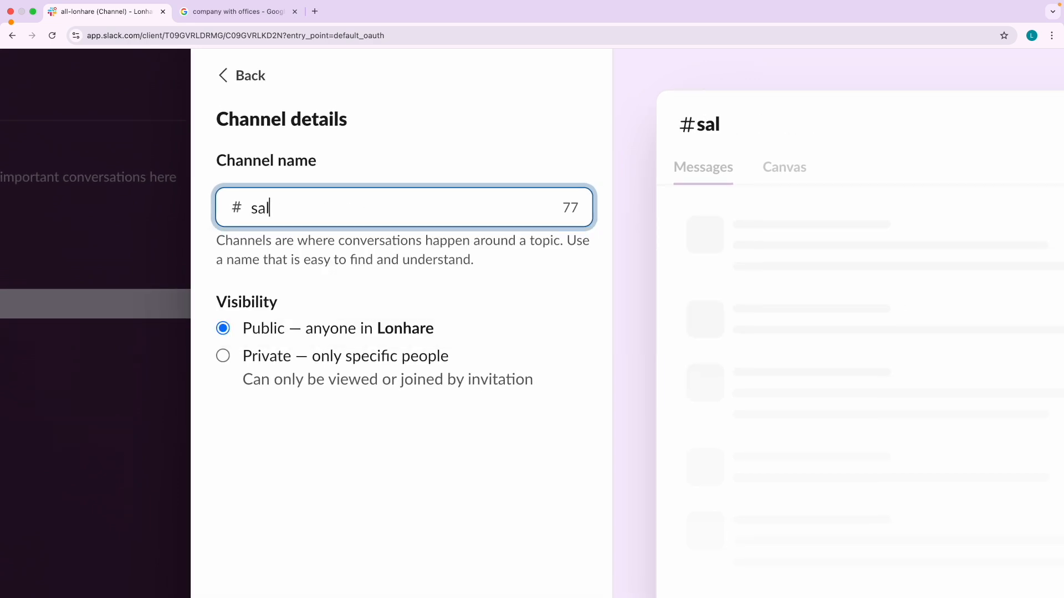
click(430, 161)
scroll(430, 161, down, 5)
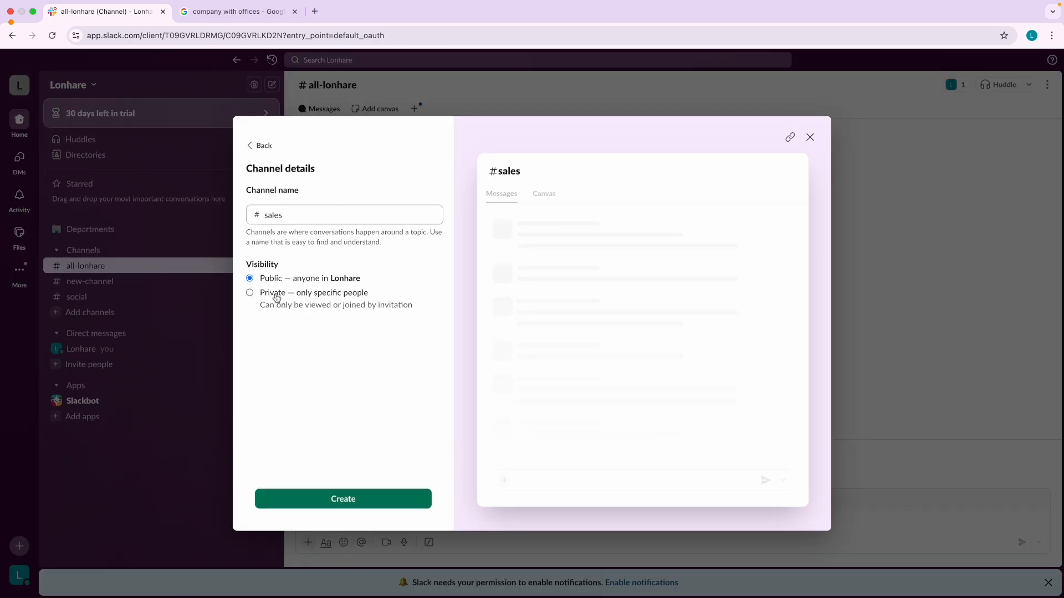
Step: Create the sales channel with public visibility for anyone in Lonhare, without adding people to it
scroll(274, 297, up, 5)
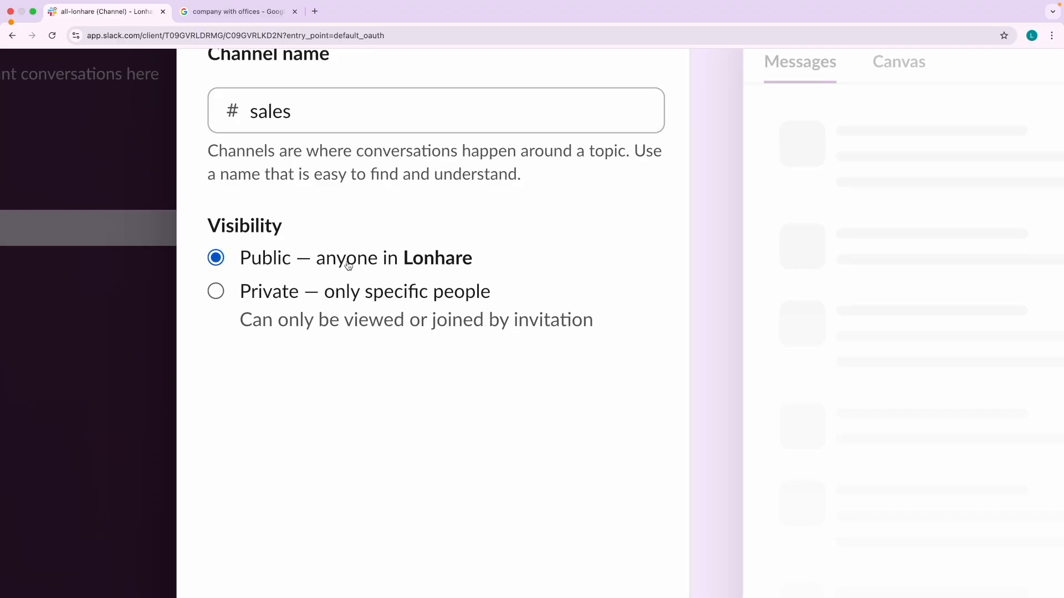
click(241, 299)
click(267, 260)
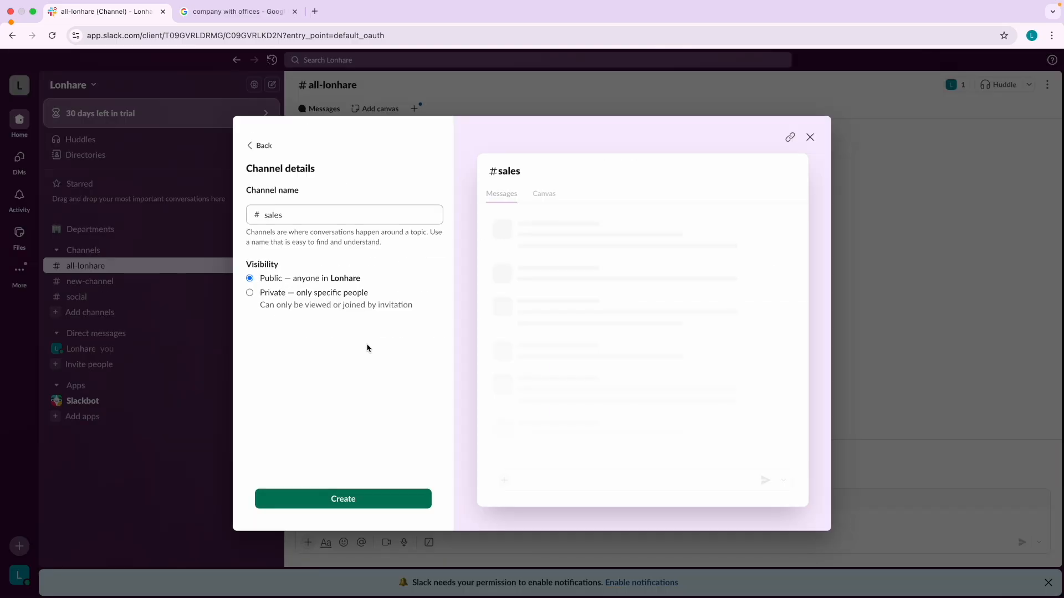
click(358, 506)
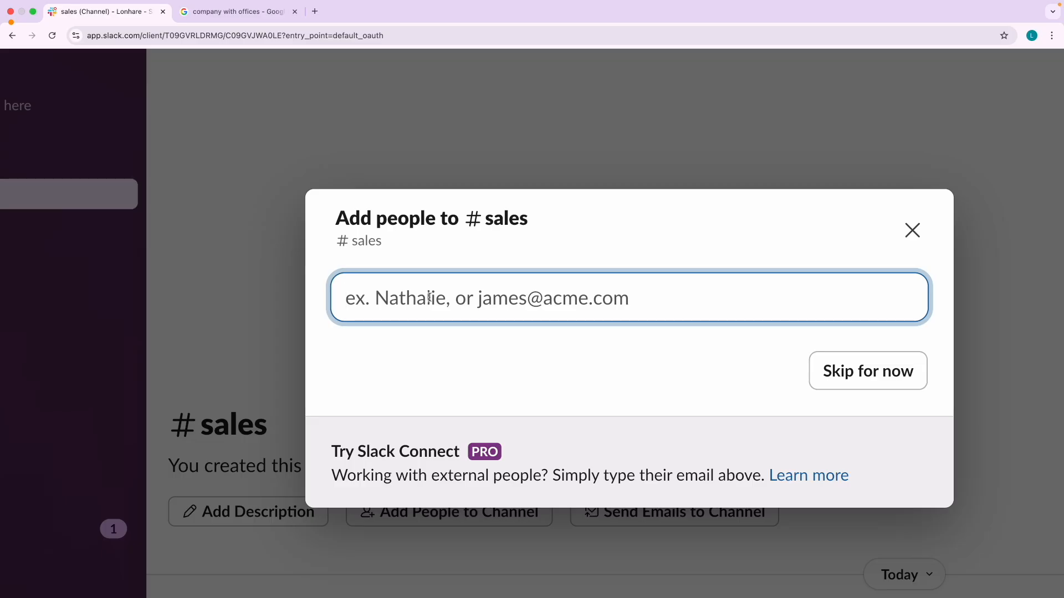
click(912, 230)
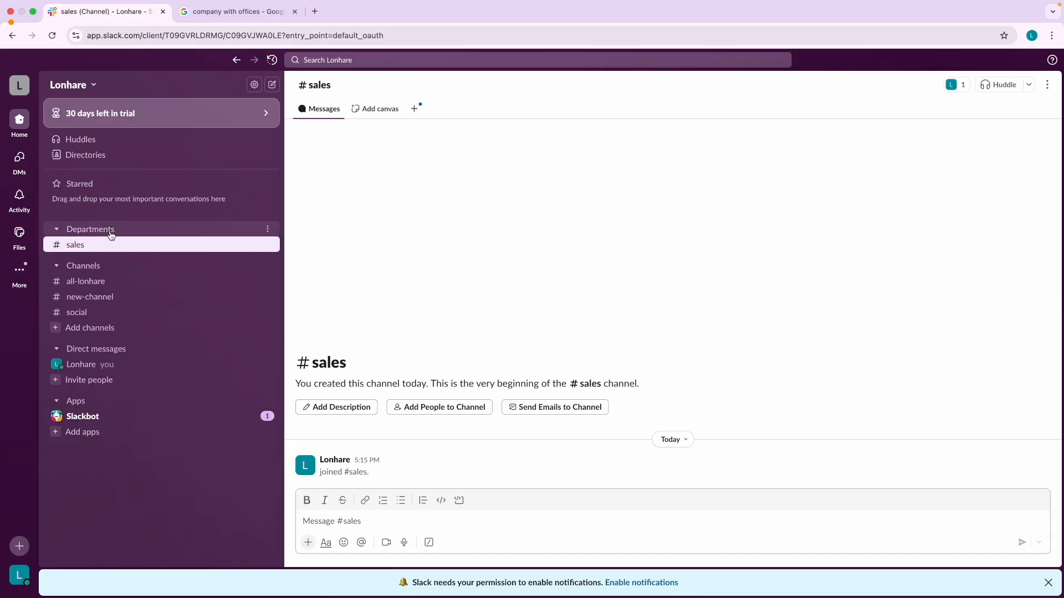
Step: Post the message "hey here is the sales target this month" in the sales channel
click(332, 529)
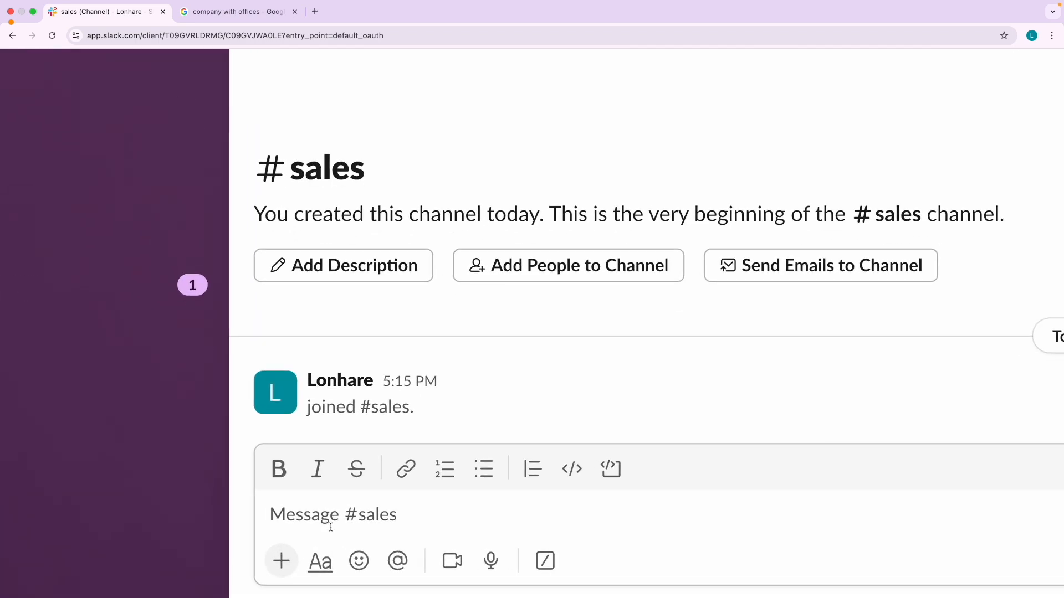
text(hey )
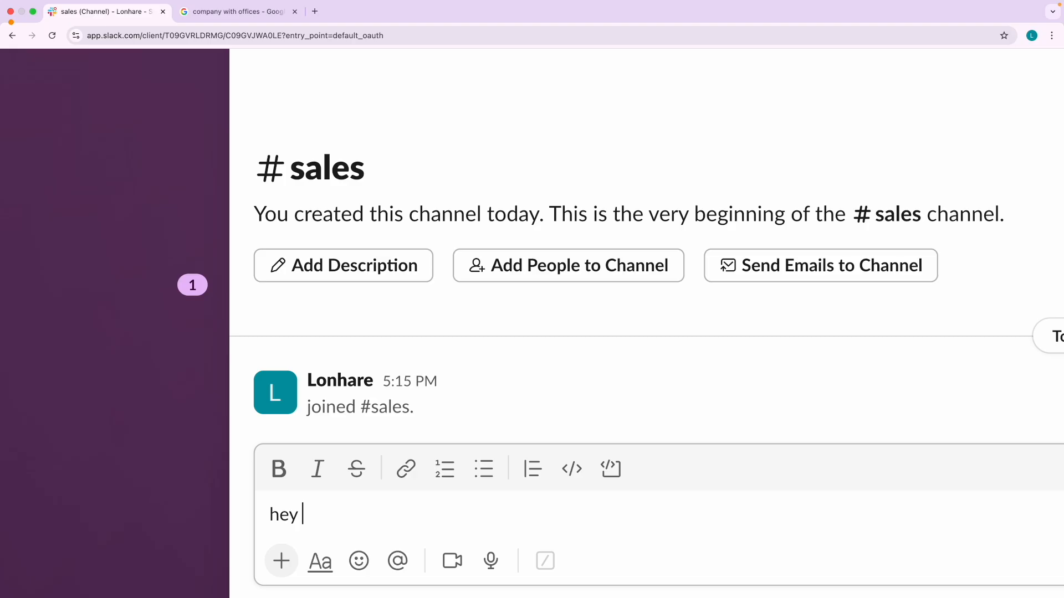
text(here is the s)
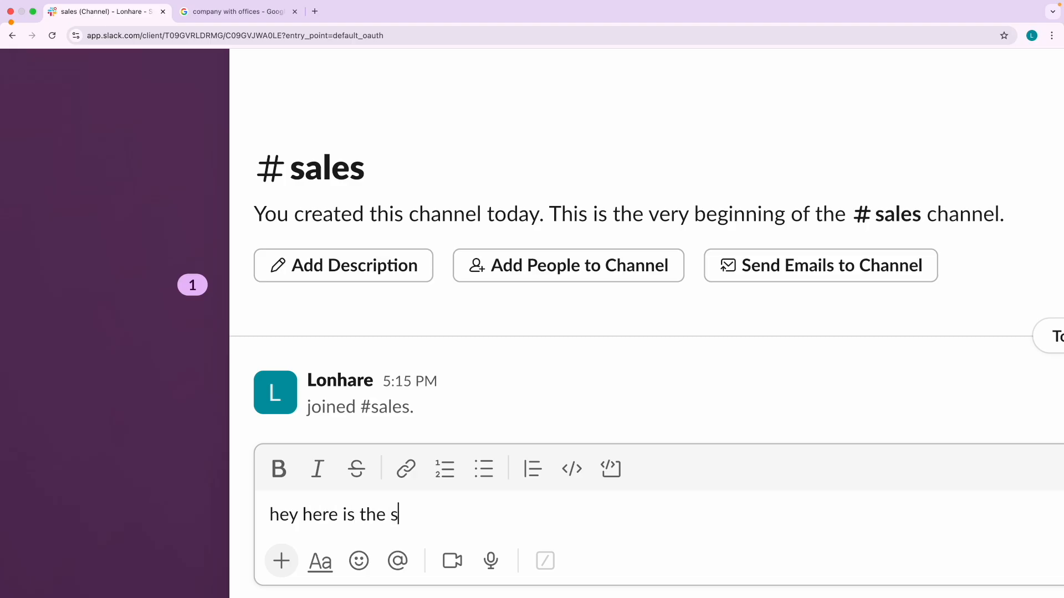
text(ales target t)
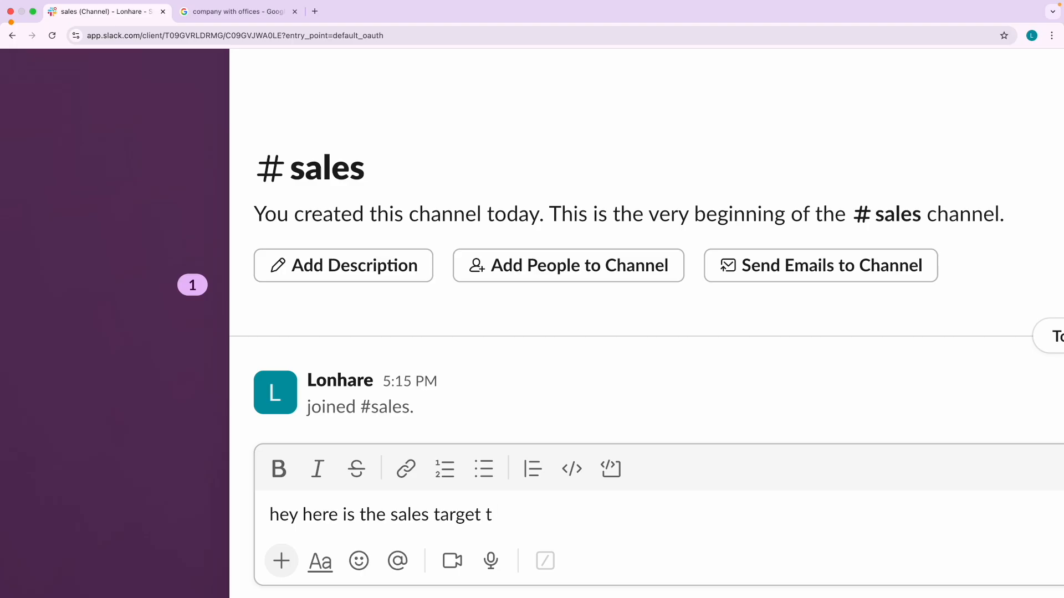
text(is his month)
key(Return)
key(super+0)
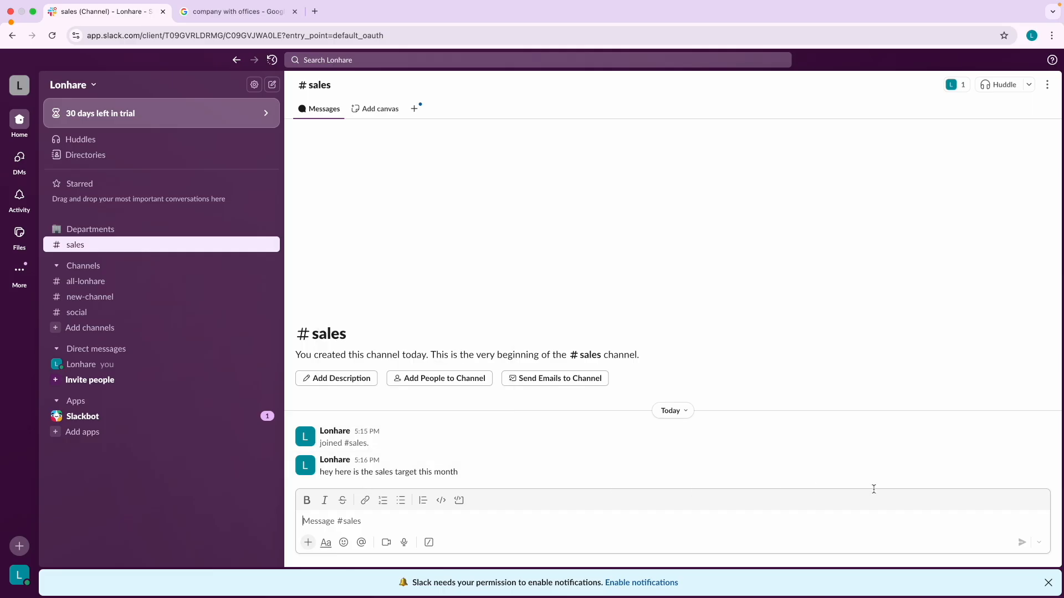
Step: Reply "Thanks for sharing this" in a thread on the sales target message, and close the thread
scroll(1019, 463, up, 3)
scroll(1020, 462, down, 3)
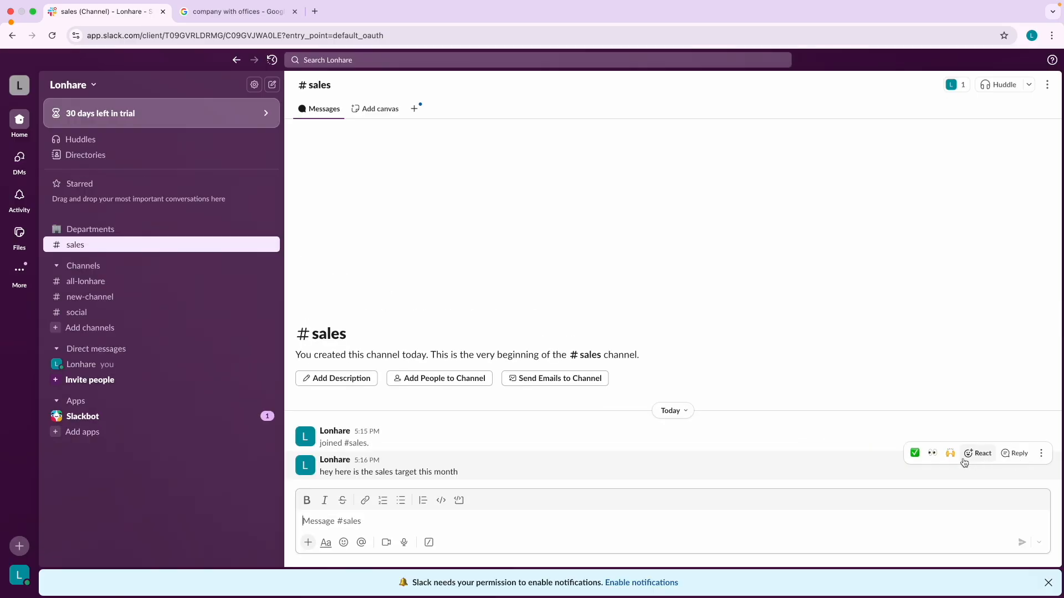
click(1017, 455)
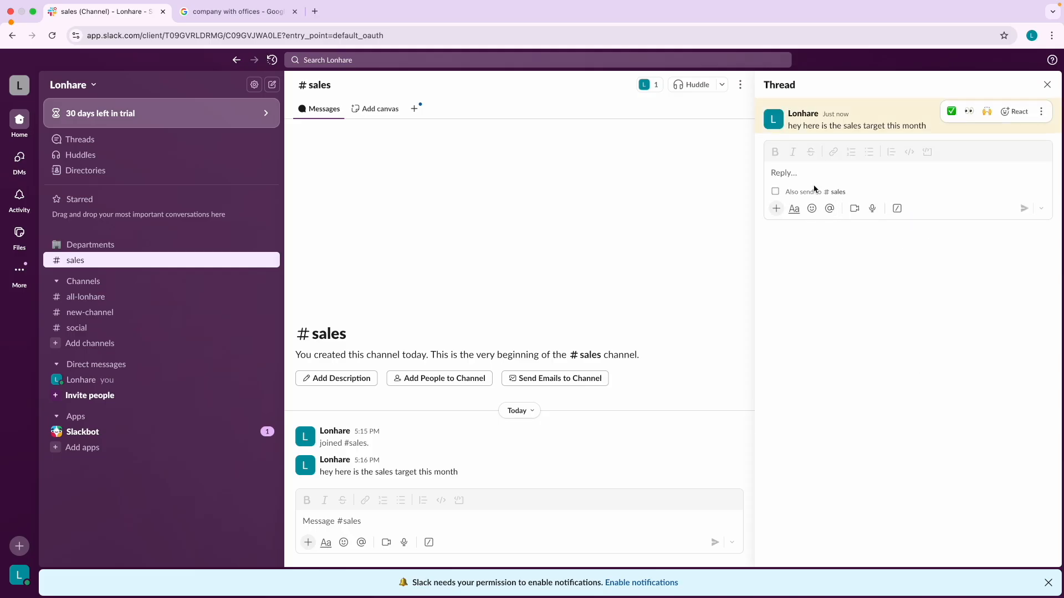
click(793, 173)
scroll(793, 173, up, 3)
text(Thanks for sha)
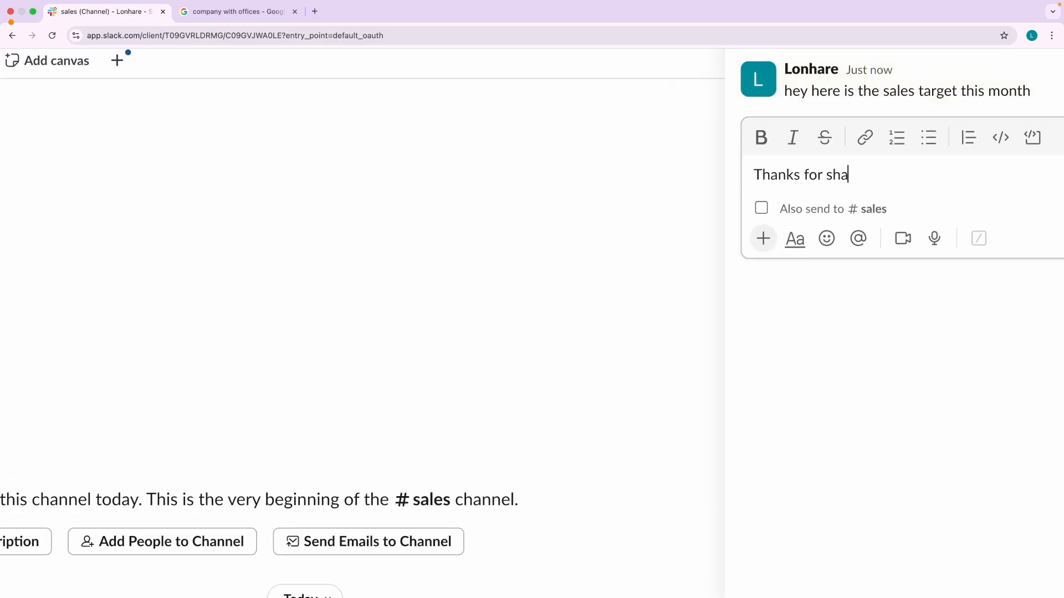
text(ring this)
scroll(979, 218, down, 3)
click(1025, 207)
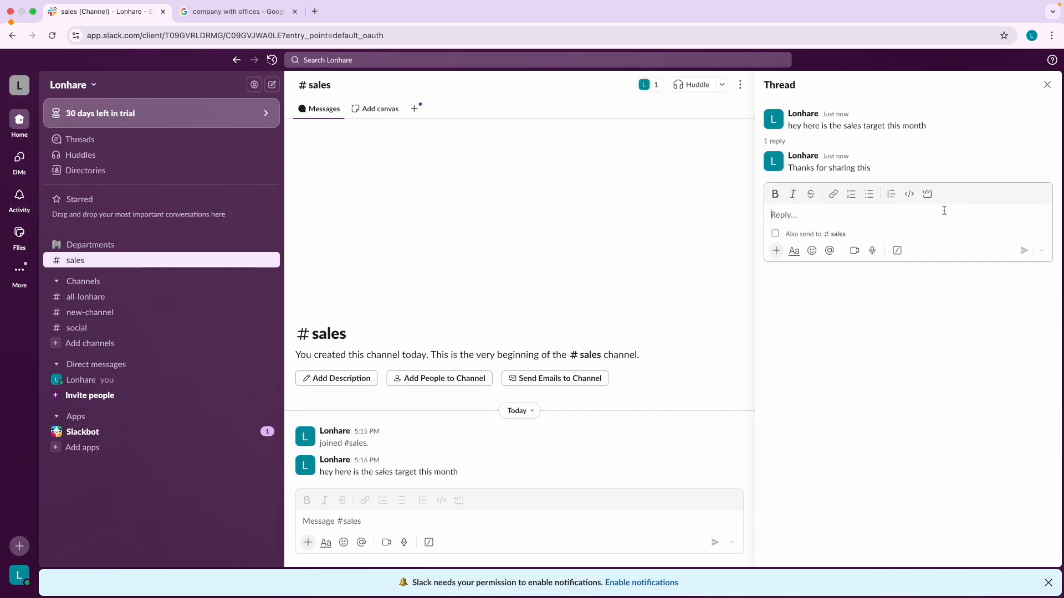
click(397, 453)
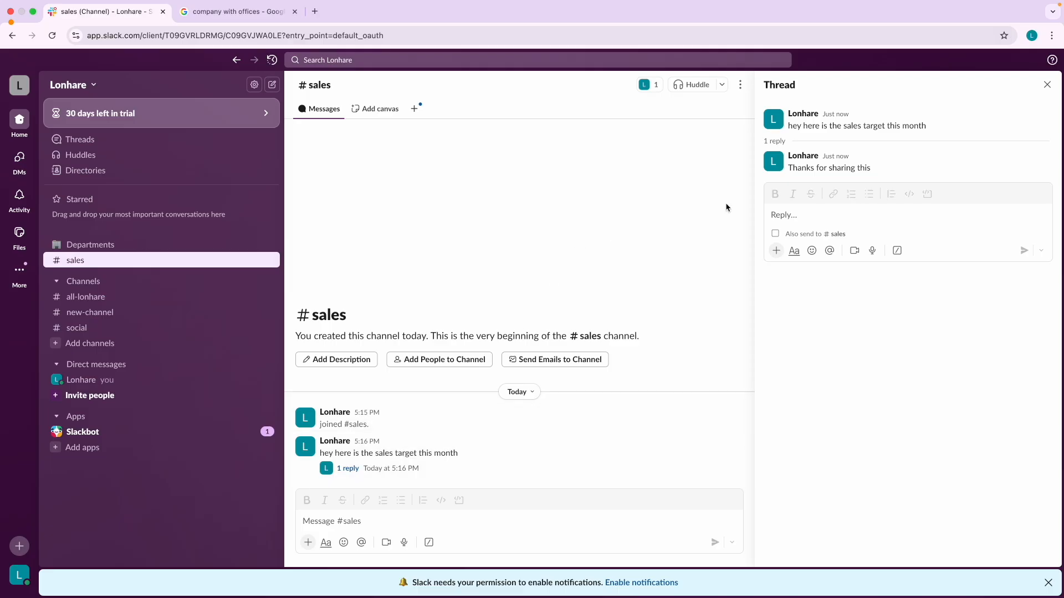
click(1048, 84)
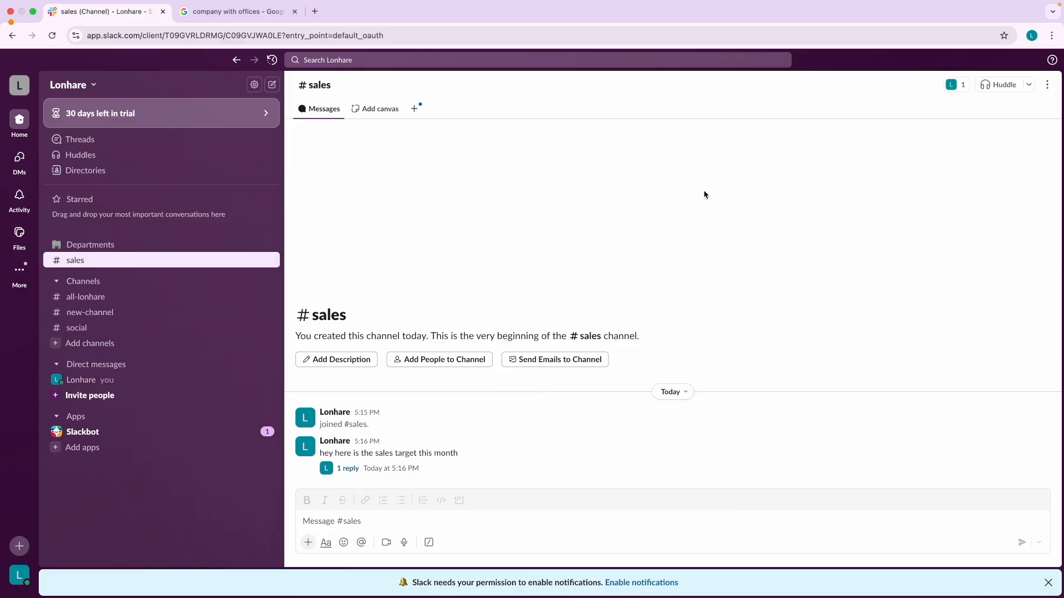
Step: Switch to the Dummy Chrome profile and open the Kuku Courses Slack workspace admin page
click(1031, 36)
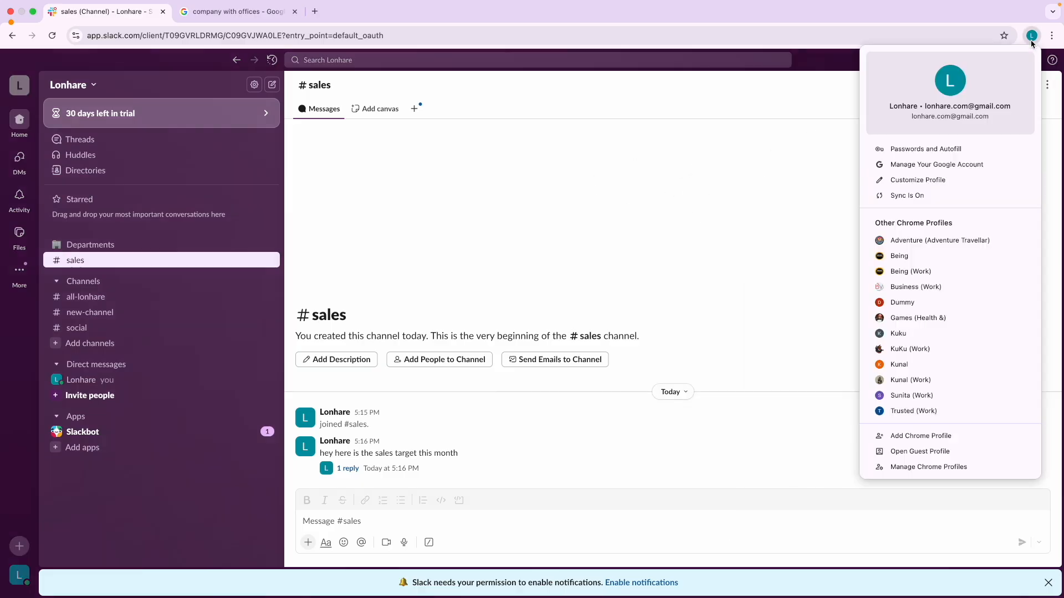
click(913, 304)
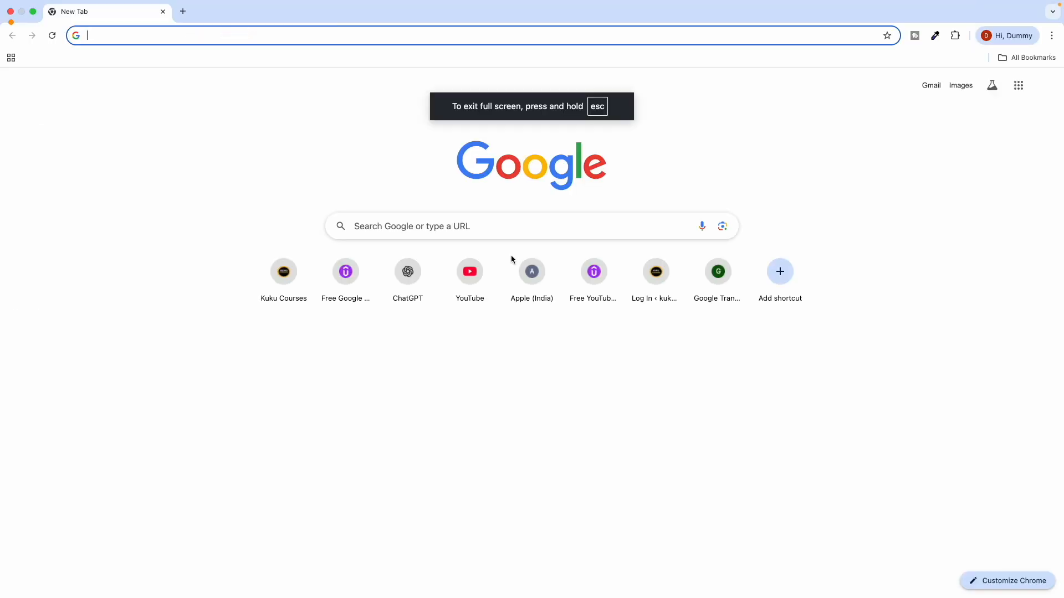
text(slack)
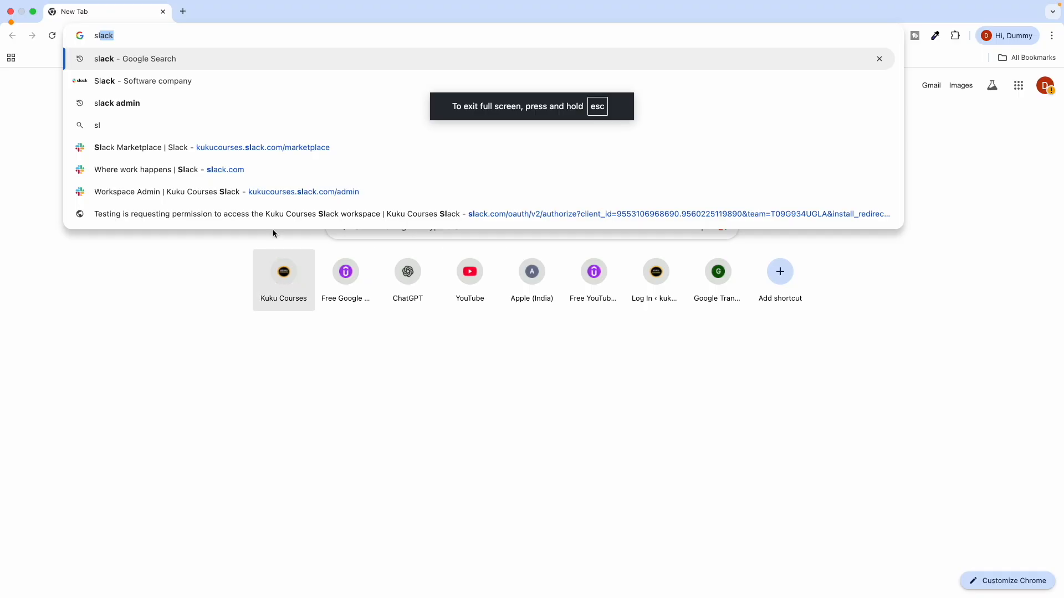
click(270, 192)
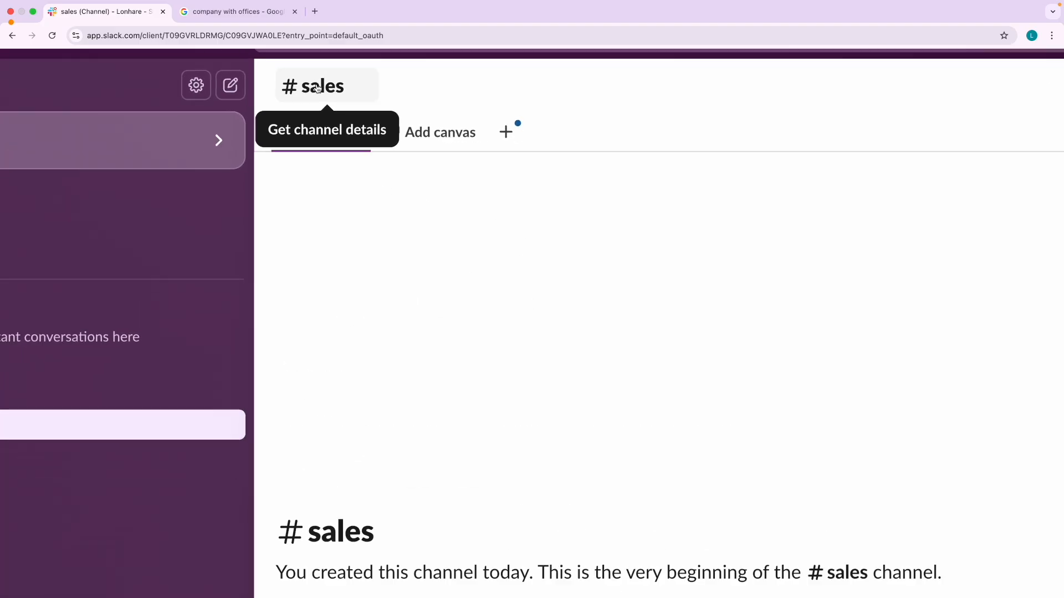
Step: Set the sales channel's topic to "Sales Department" in the Lonhare workspace
click(317, 88)
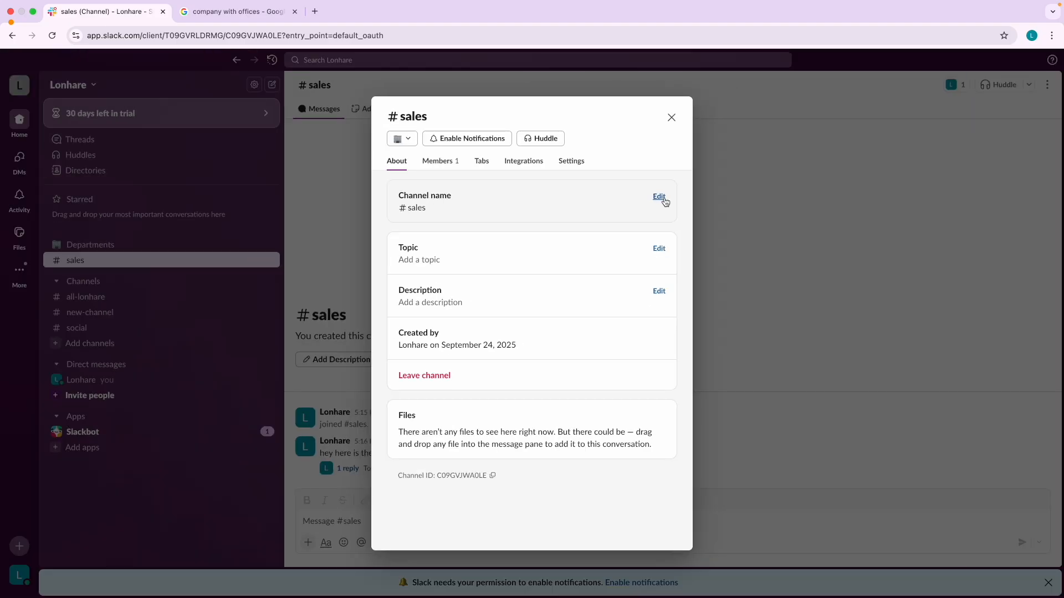
click(659, 258)
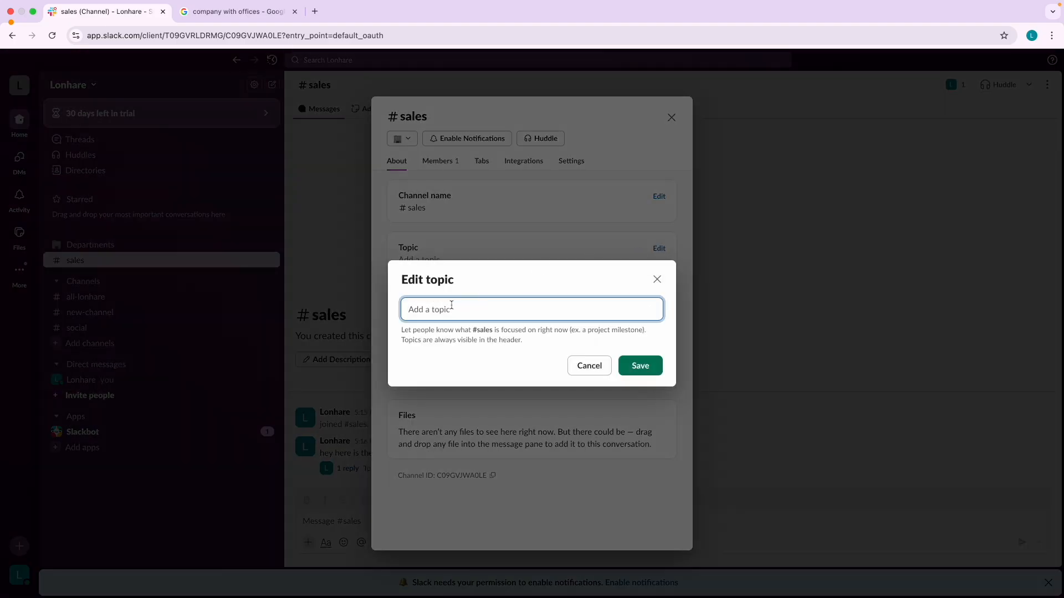
text(Sales Department)
click(638, 365)
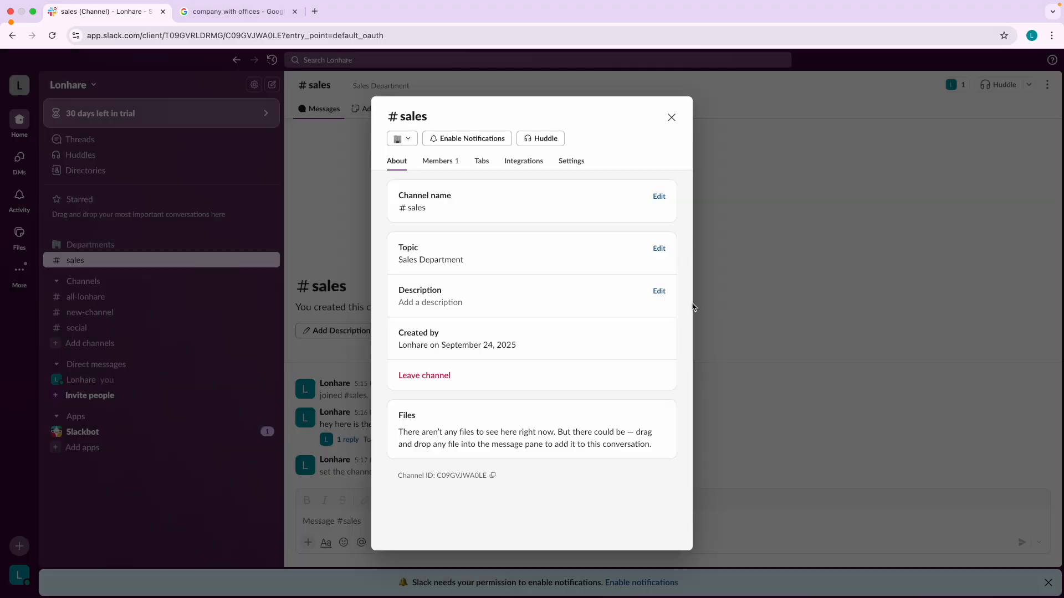
Step: Set the sales channel's description to "This channel is for sales people."
click(661, 294)
text(This channel is for sales peop)
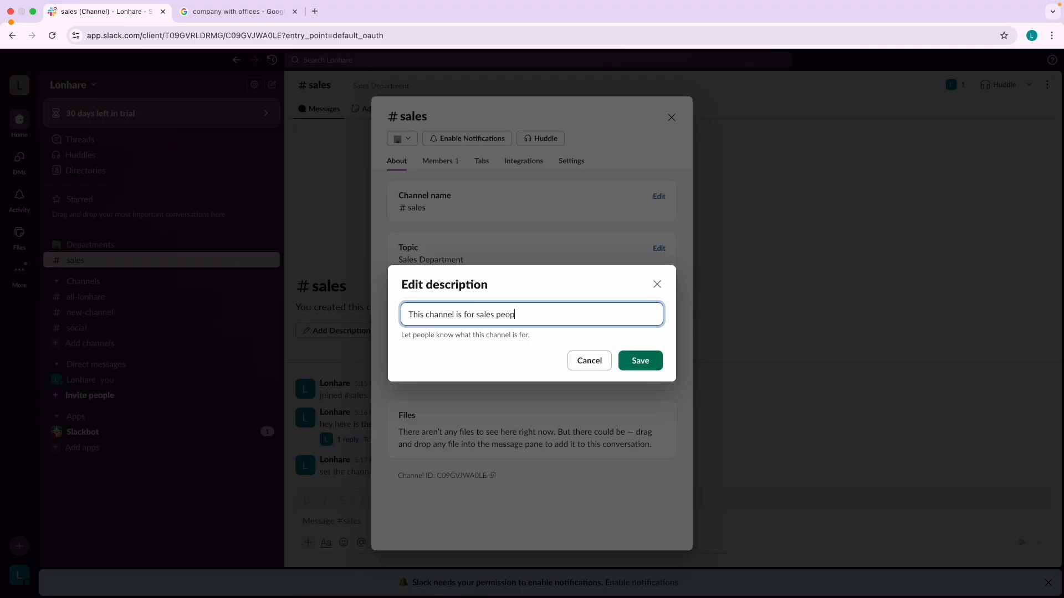
click(640, 360)
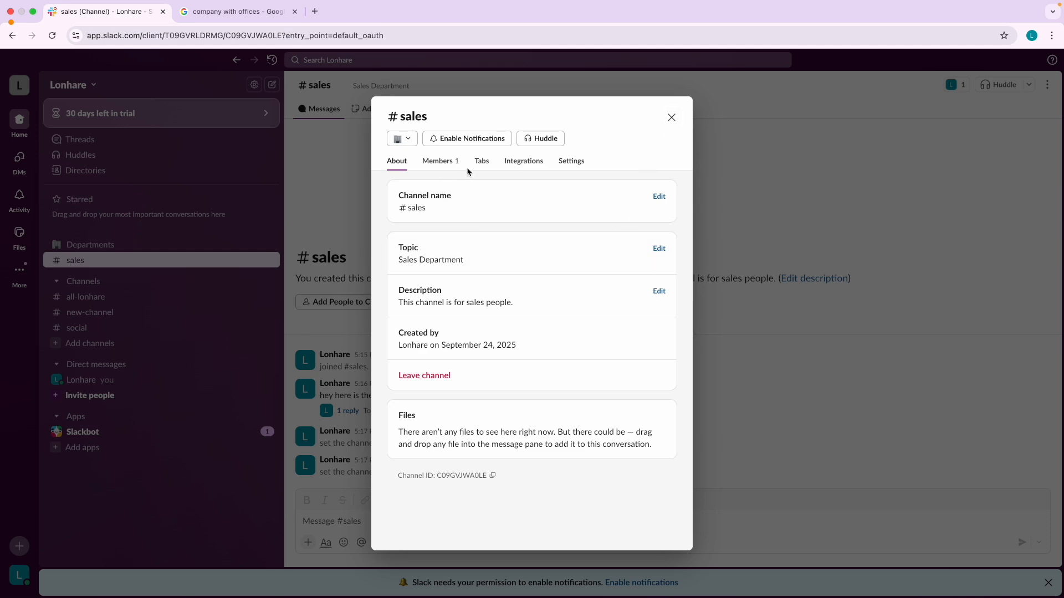
Step: Copy the Google account e-mail from the other Chrome profile and enter it as a person to add to the sales channel
click(436, 164)
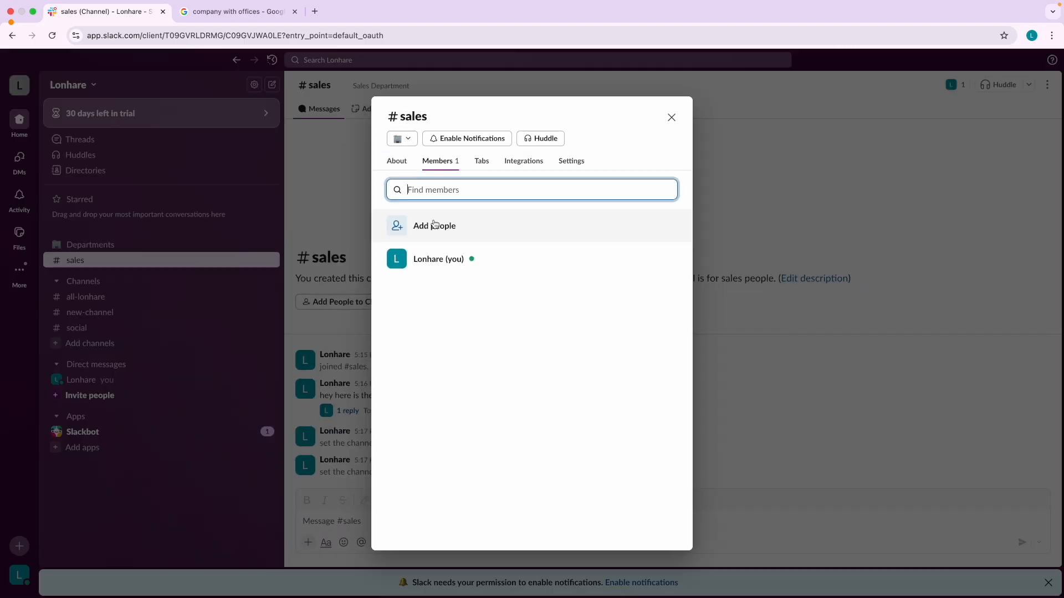
click(425, 228)
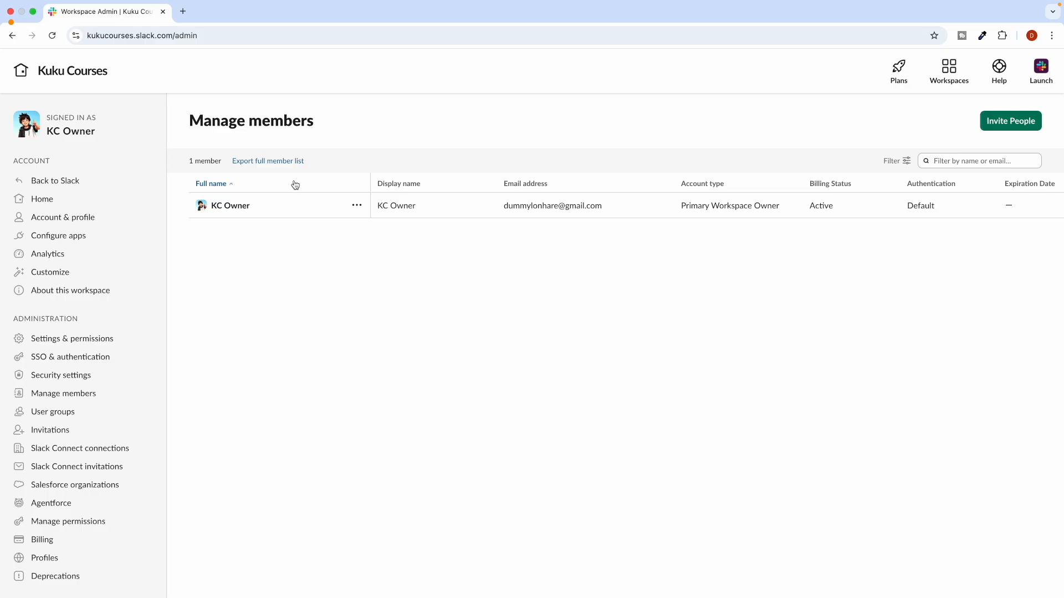
click(183, 11)
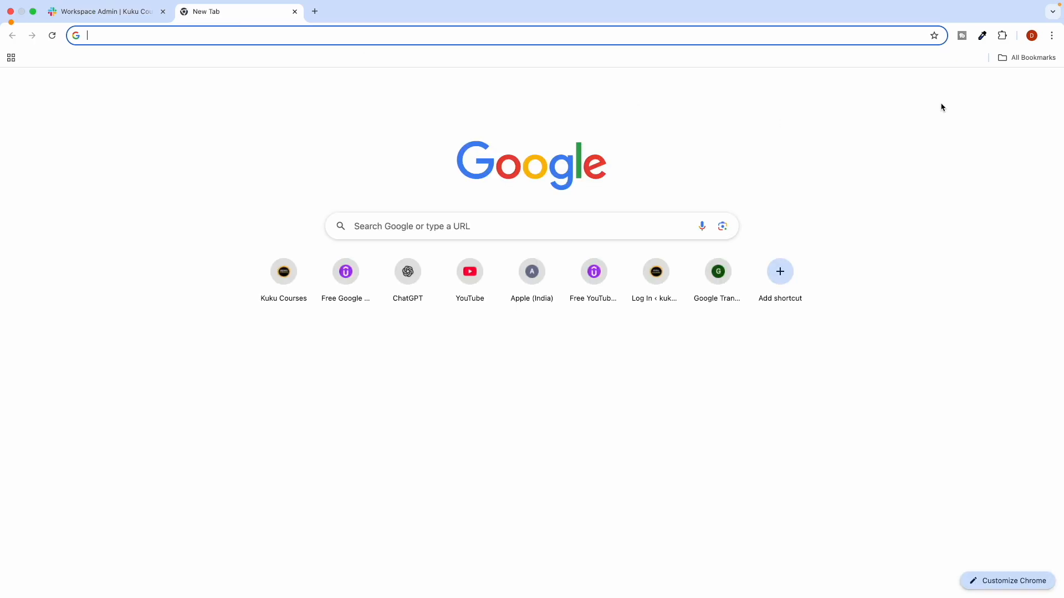
click(1053, 90)
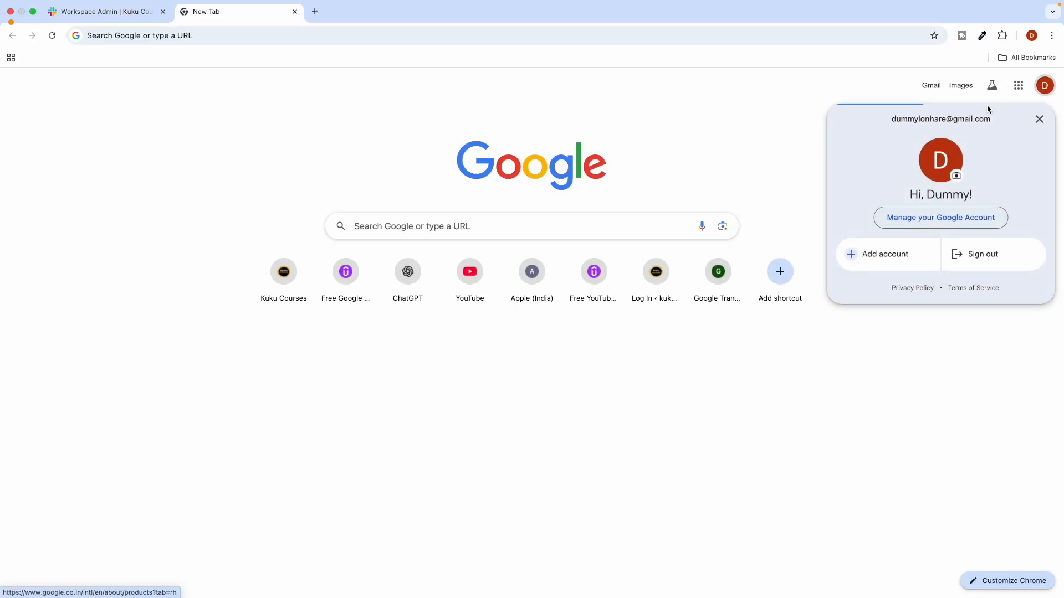
triple_click(931, 119)
key(ctrl+c)
click(637, 113)
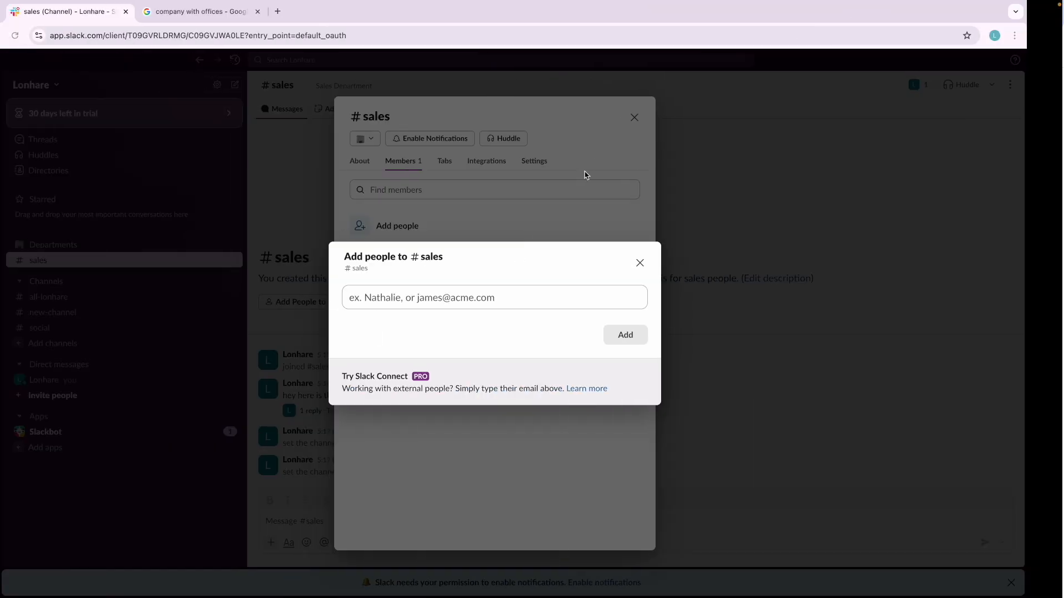
key(ctrl+v)
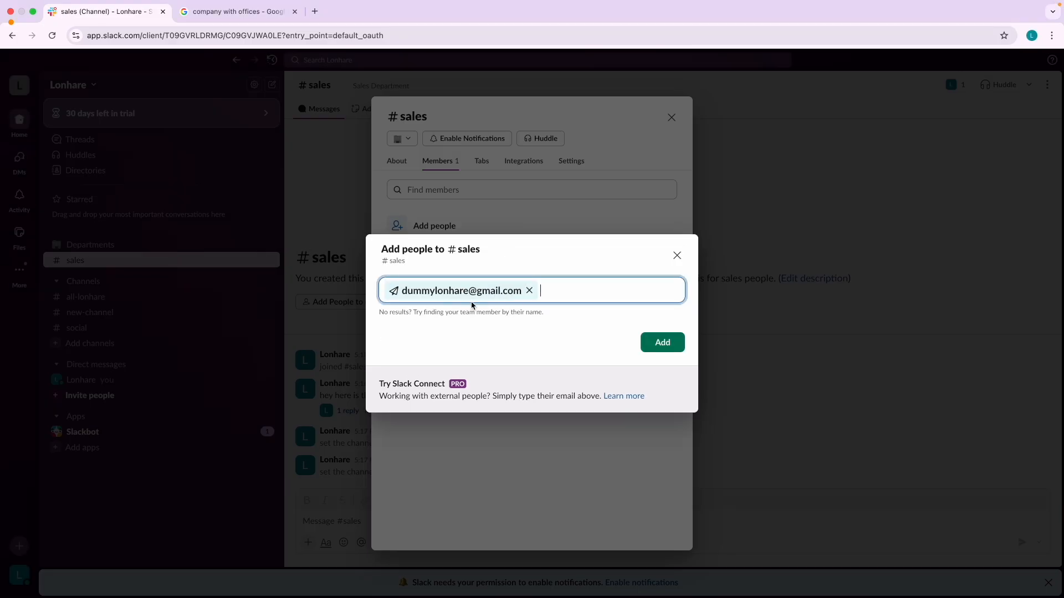
Step: Invite the entered person to the sales channel as a member of your organization and finish the invitation
click(661, 343)
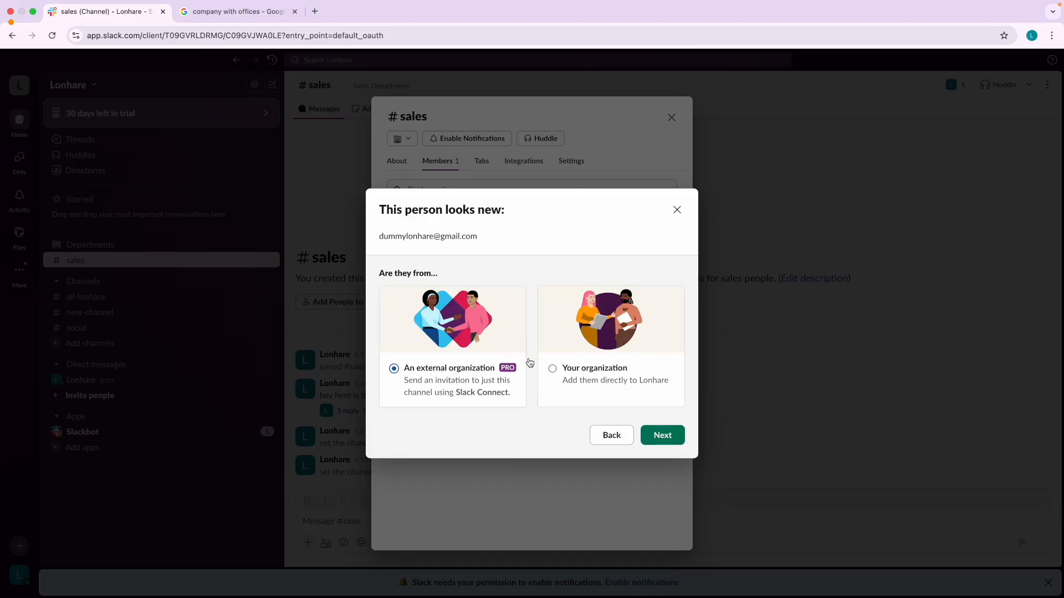
click(609, 384)
click(663, 435)
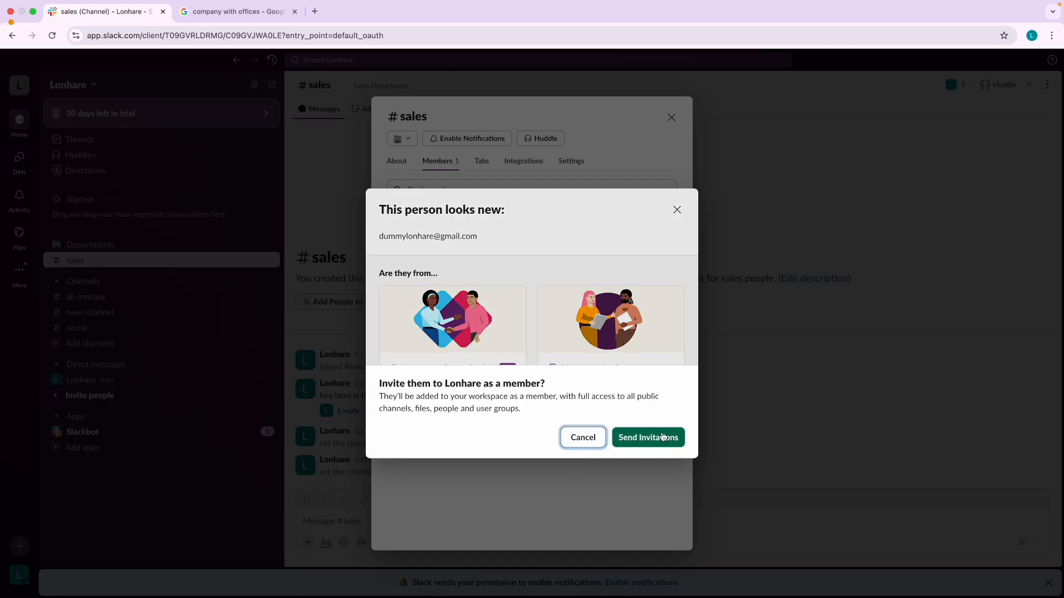
click(641, 438)
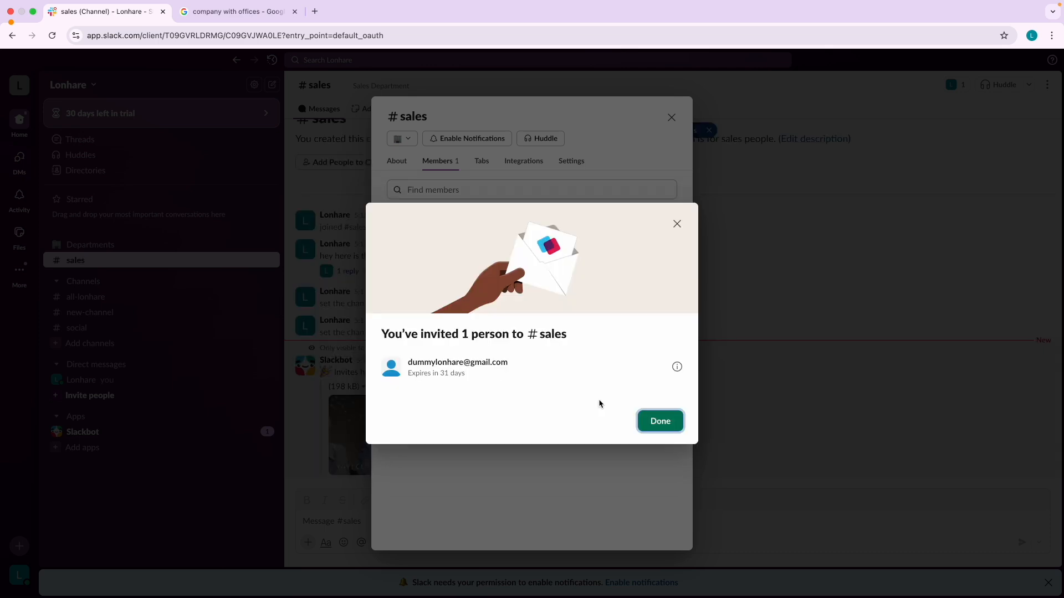
click(667, 432)
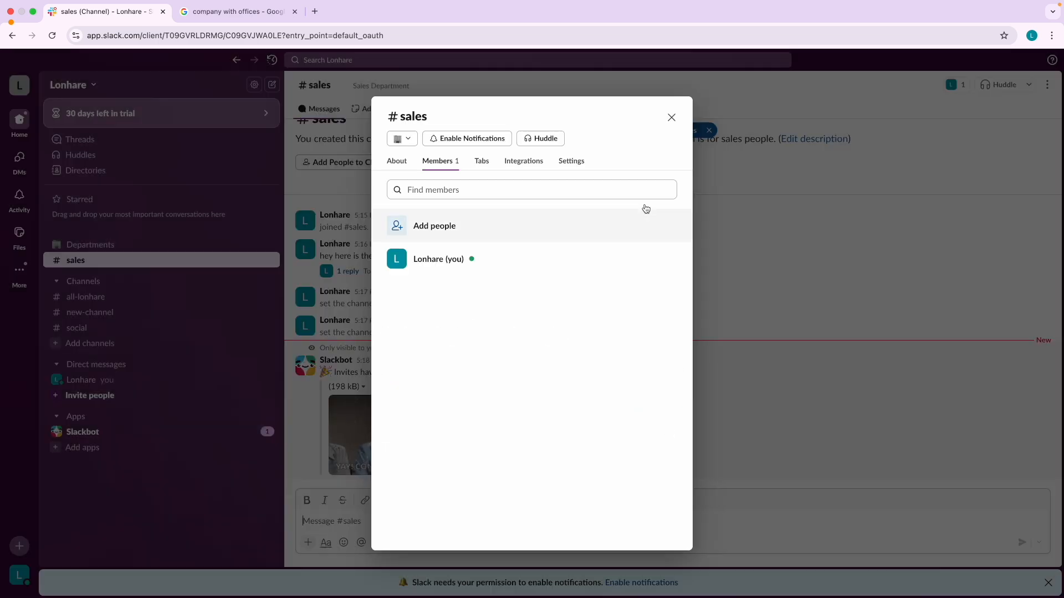
Step: Switch to the other Chrome profile, open Gmail, and open Slack's invitation e-mail for the Lonhare workspace
key(ctrl+Right)
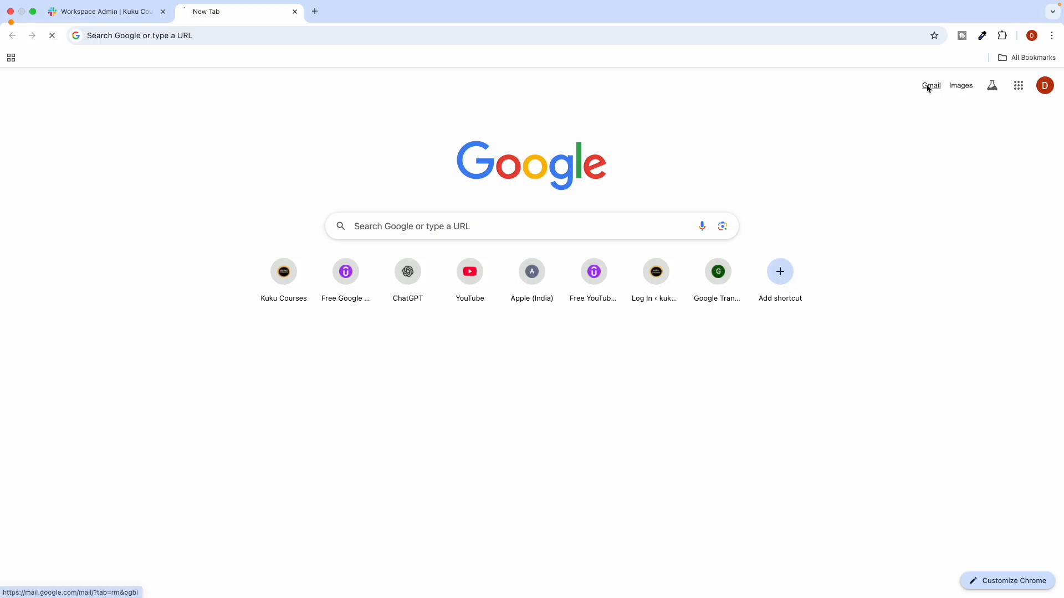
click(926, 86)
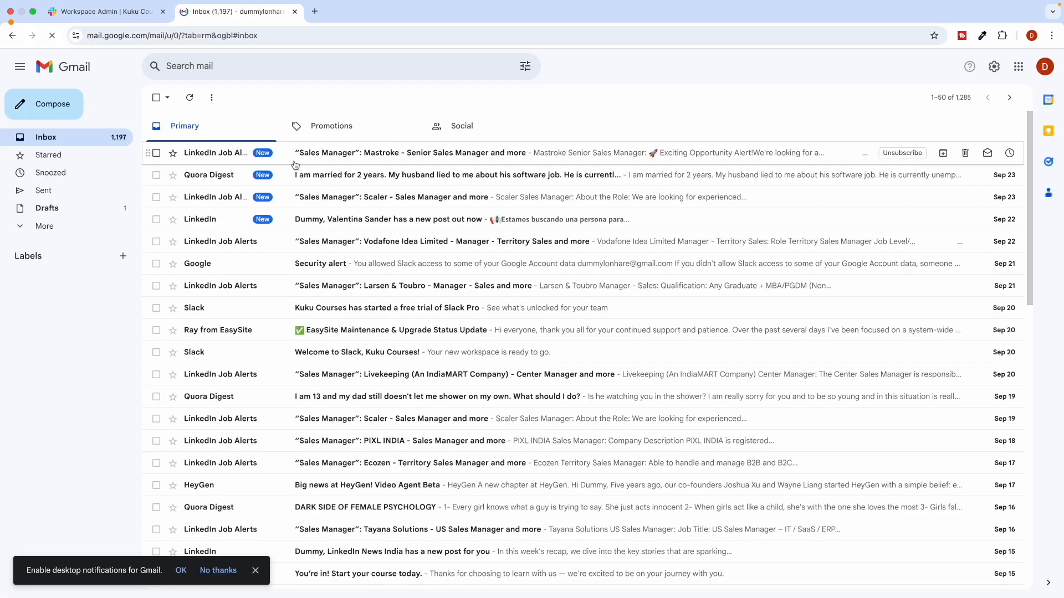
click(190, 98)
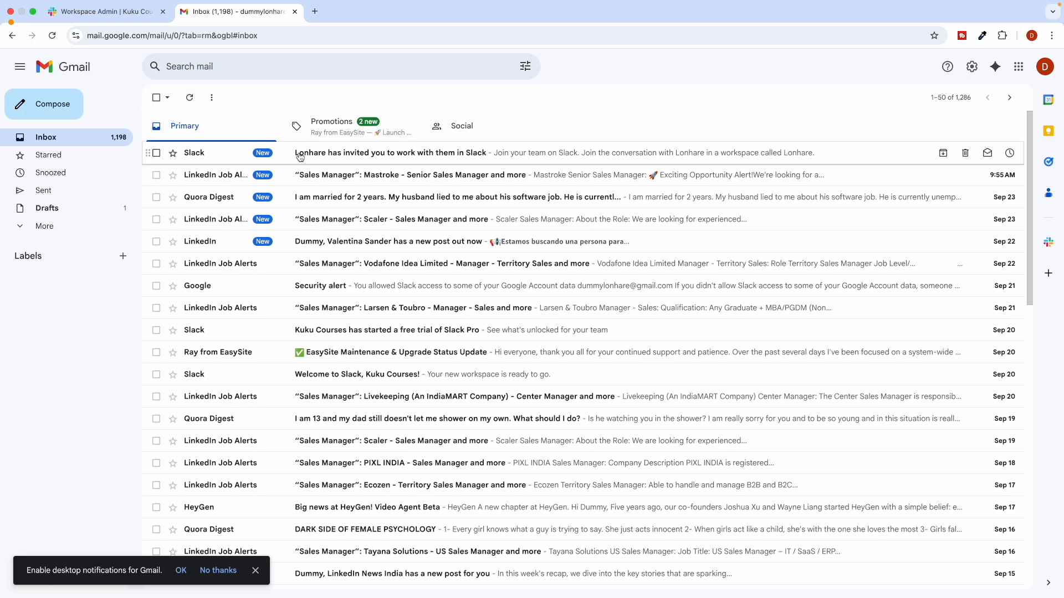
click(299, 154)
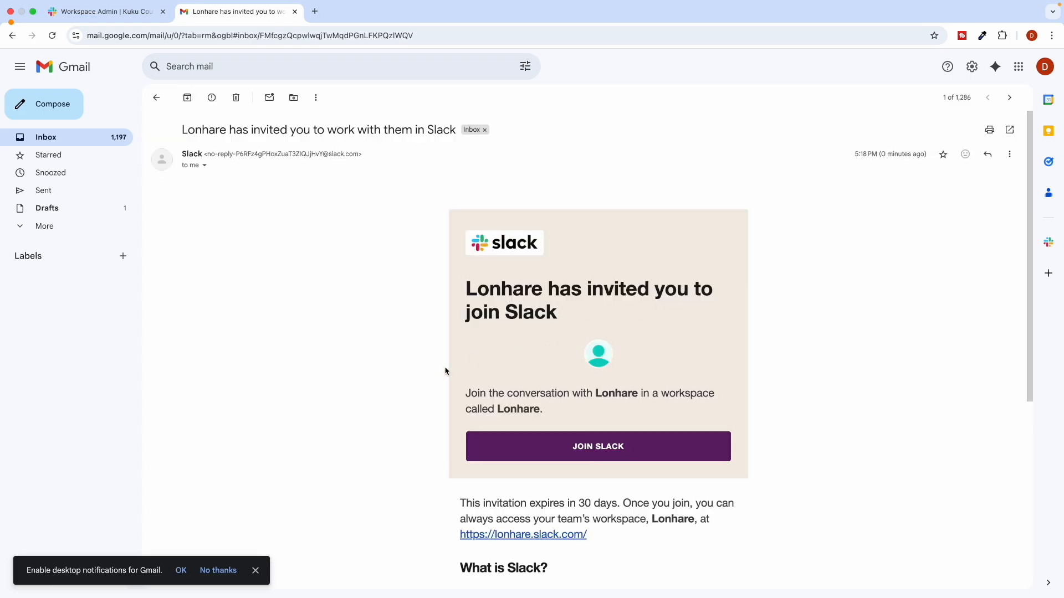
Step: Join the Lonhare workspace with the invited Google account, and return to the owner's workspace with the sales channel details closed
click(578, 446)
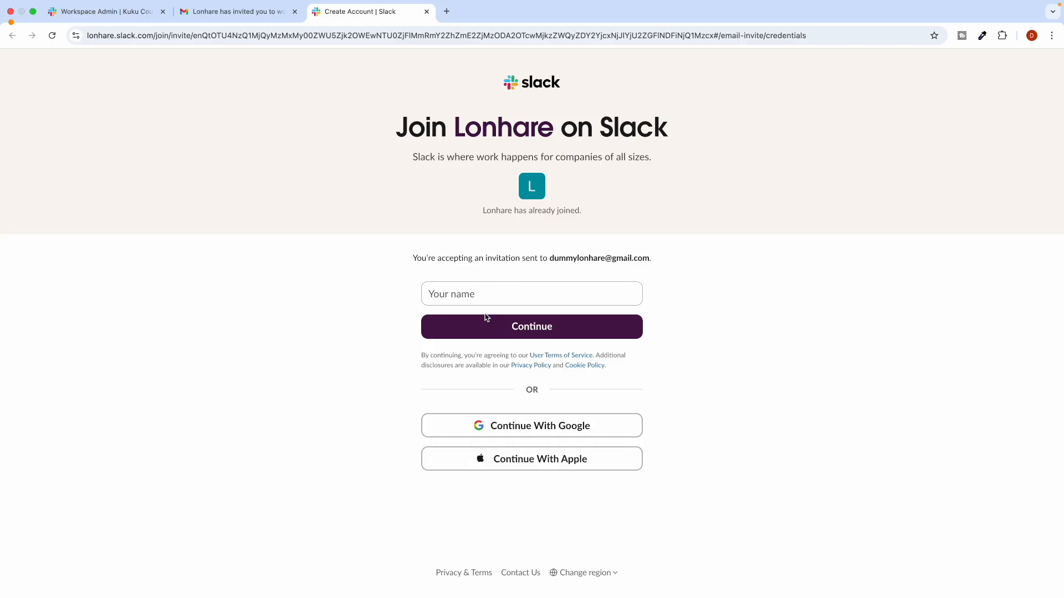
click(510, 435)
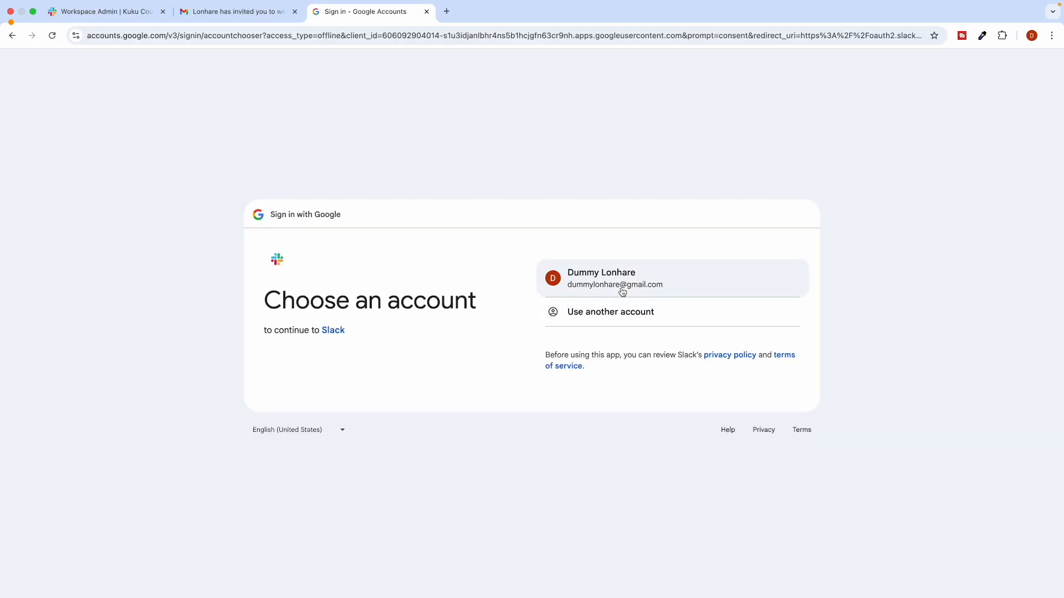
click(623, 292)
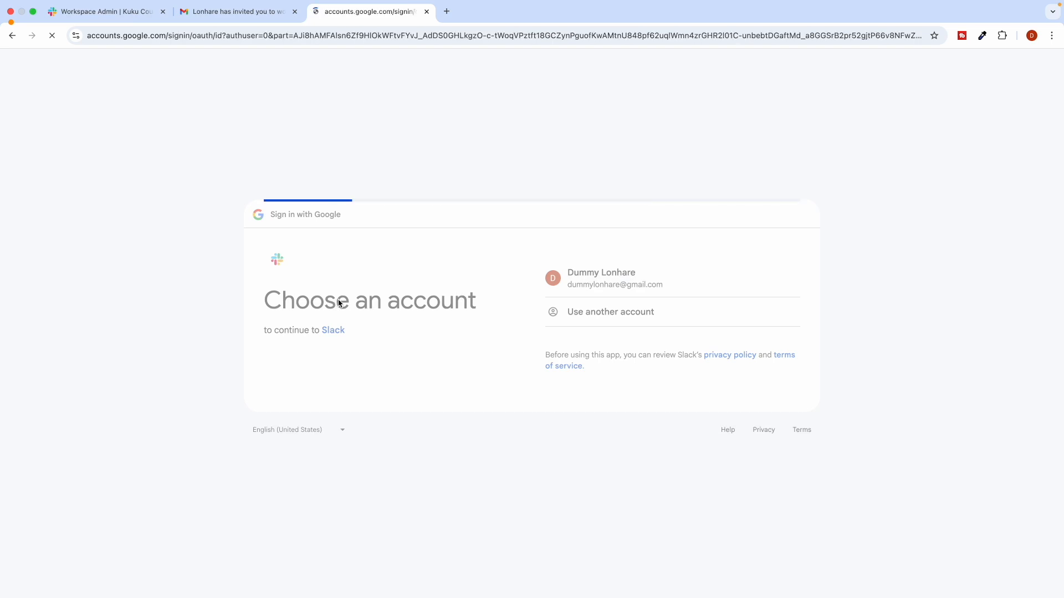
click(734, 394)
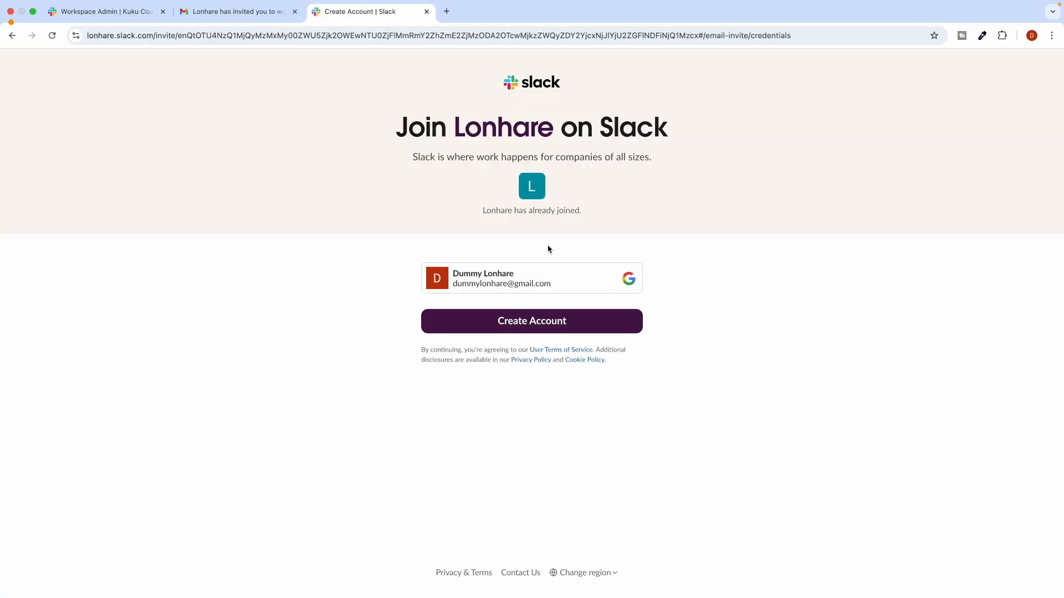
key(ctrl+Left)
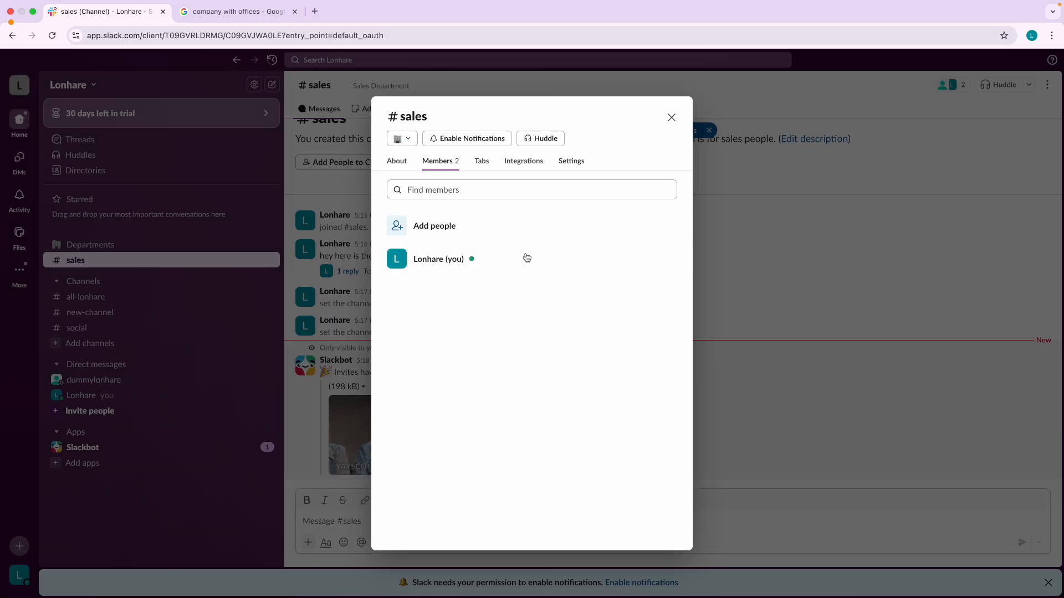
click(671, 117)
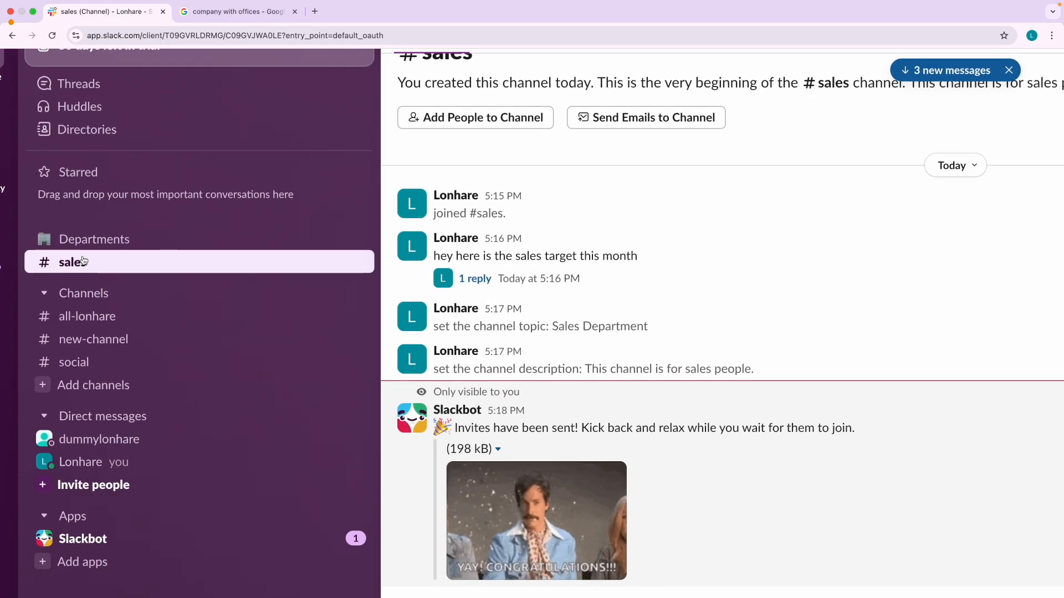
Step: Create a blank public channel named production in the Departments section without adding any people
right_click(93, 239)
mouse_move(124, 346)
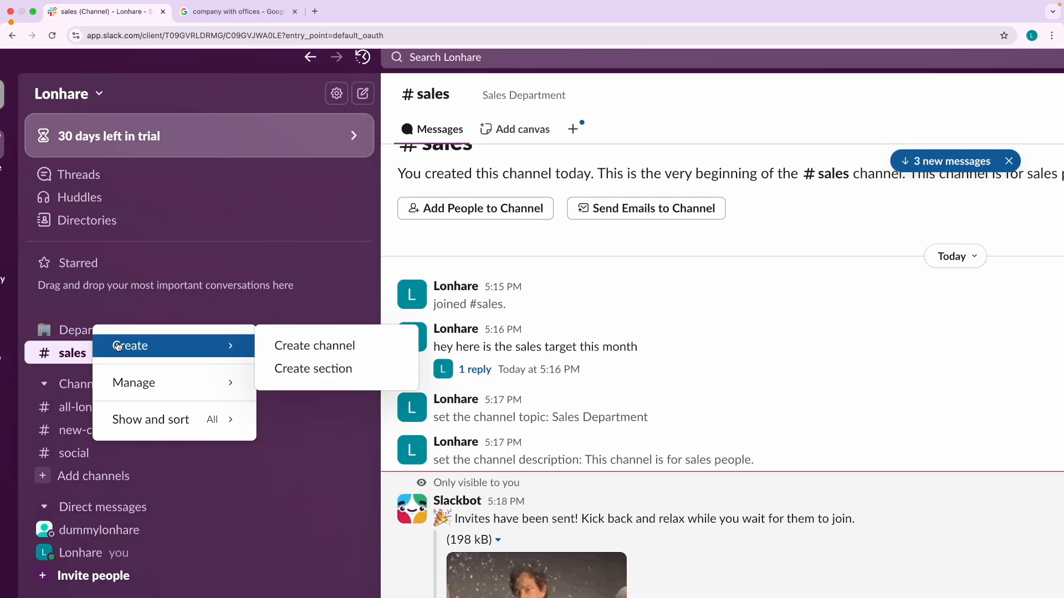
click(327, 346)
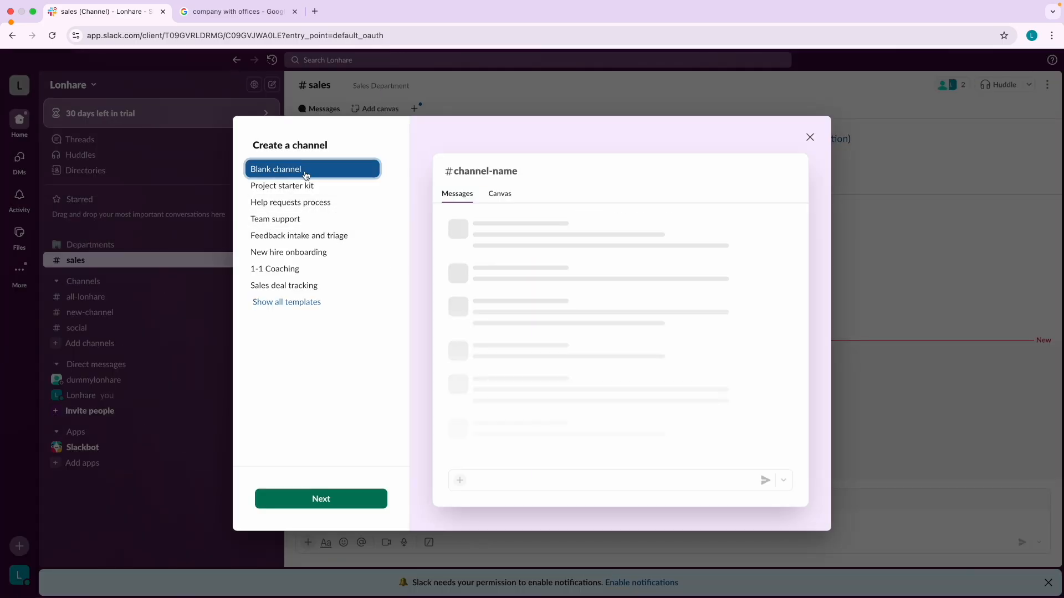
click(316, 500)
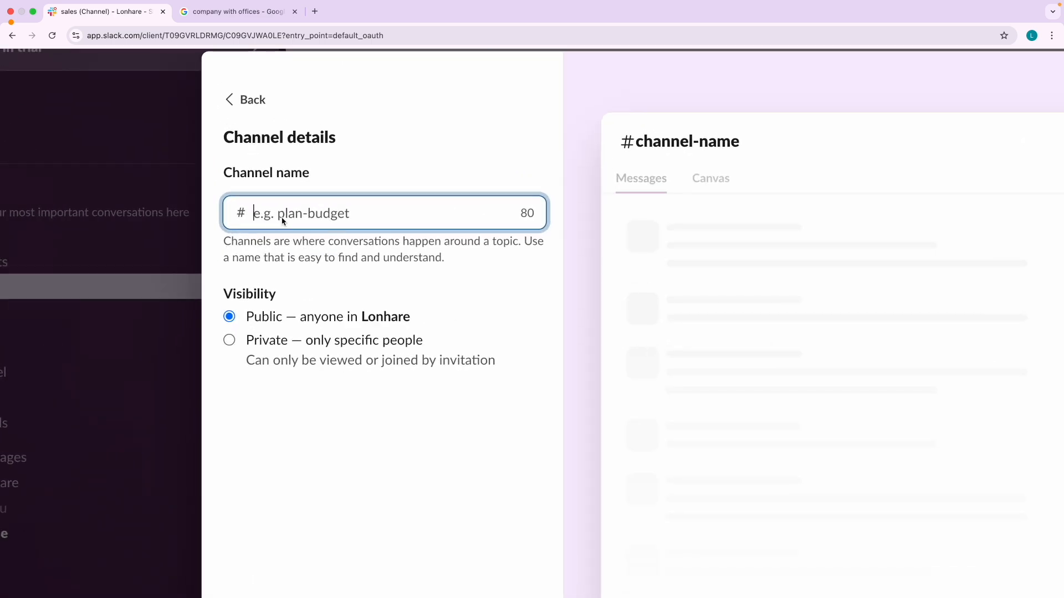
click(282, 218)
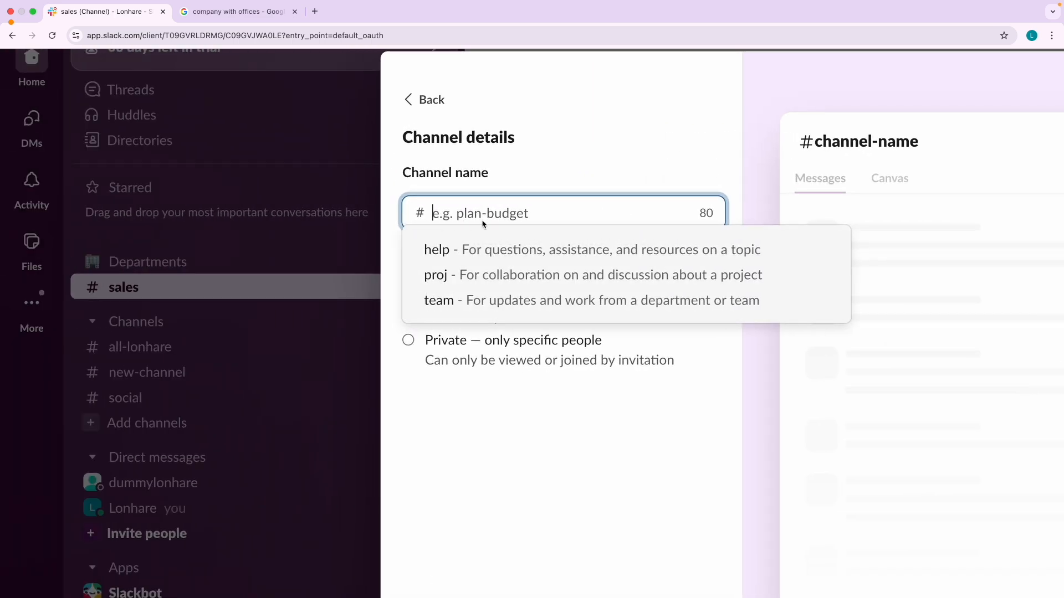
text(pr)
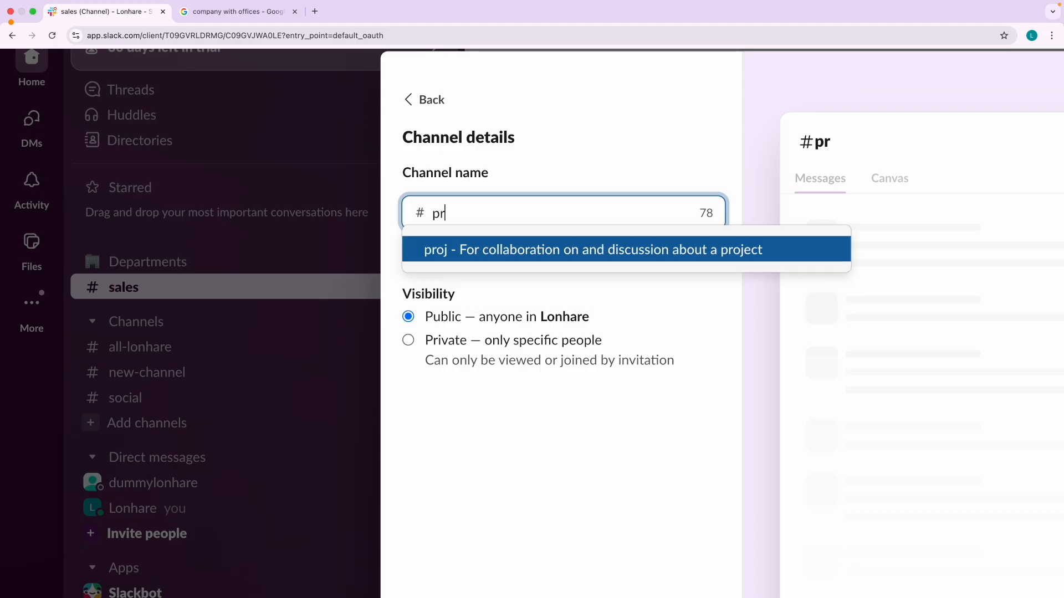
text(oductio)
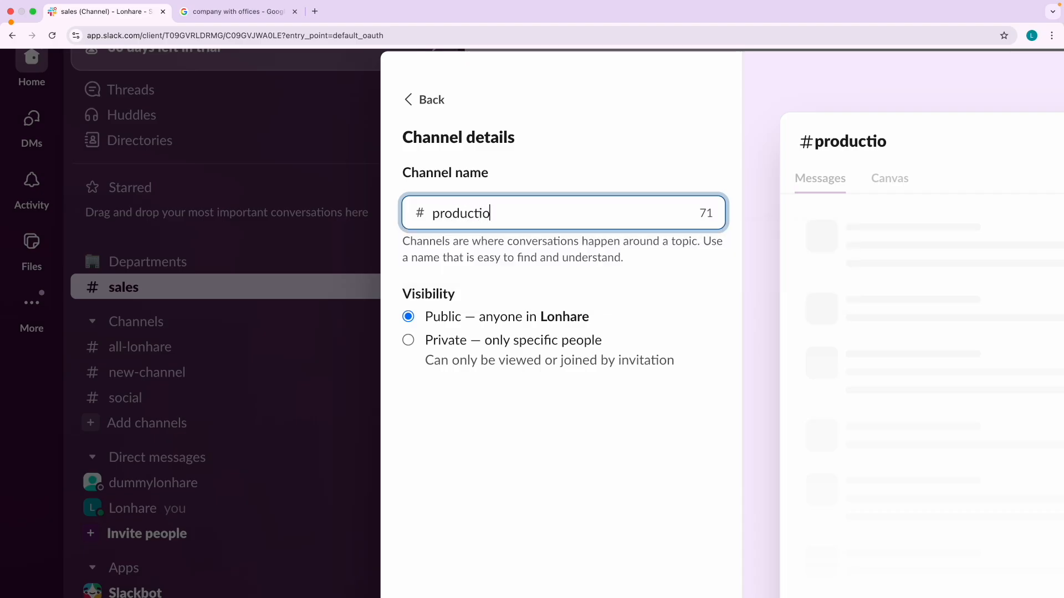
key(Caps_Lock)
text(n)
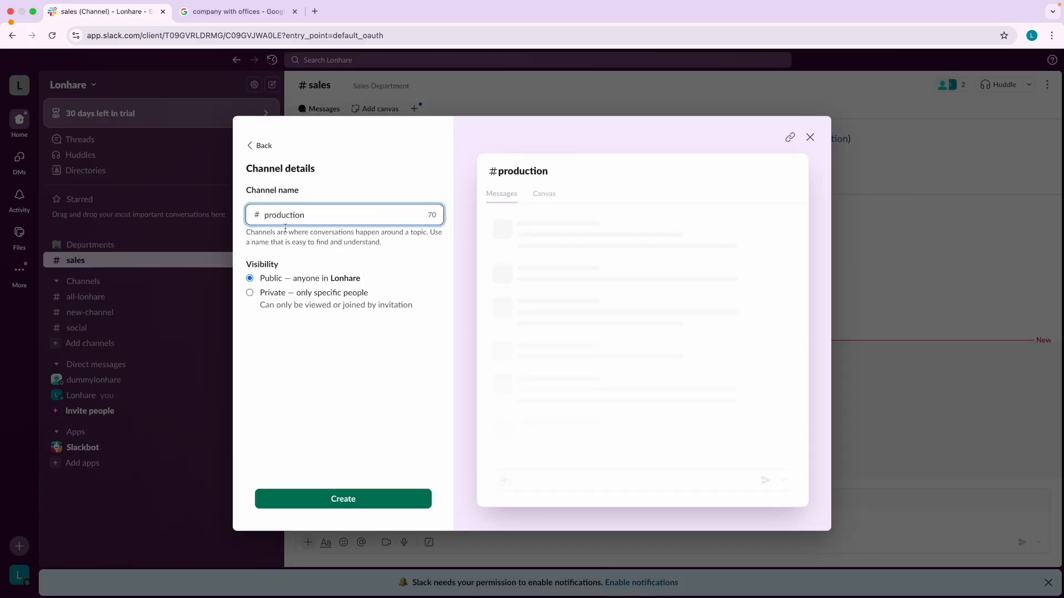
click(346, 498)
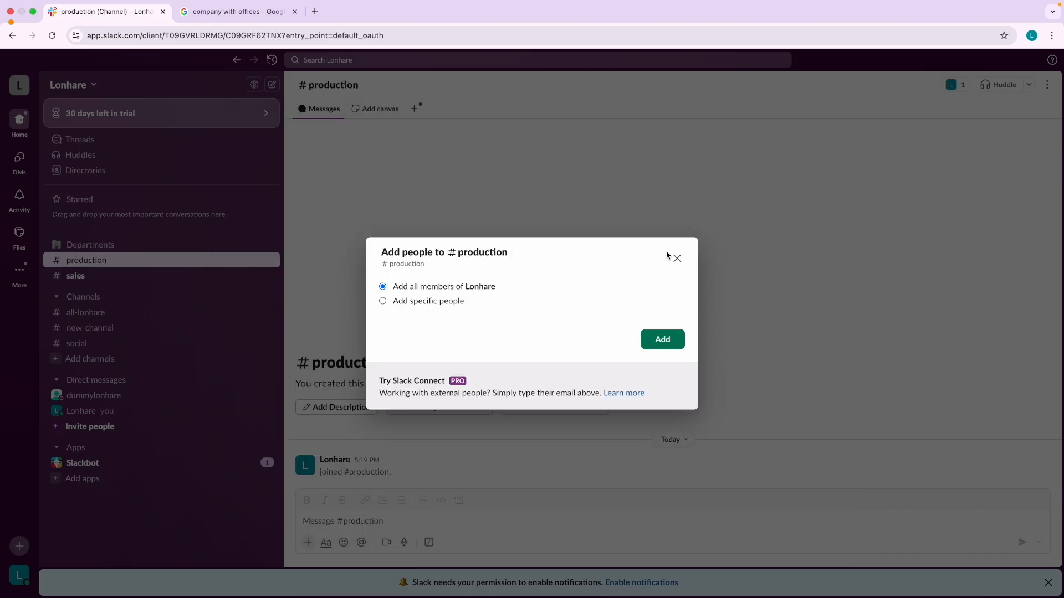
click(677, 258)
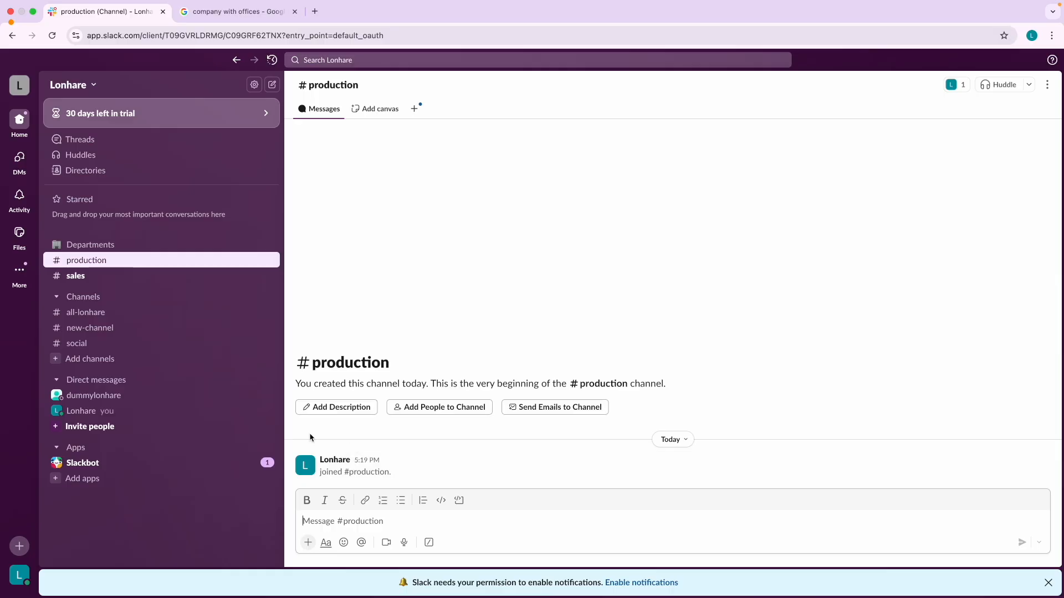
Step: Start a new channel in the Departments section from the Team support template with all its components
right_click(82, 252)
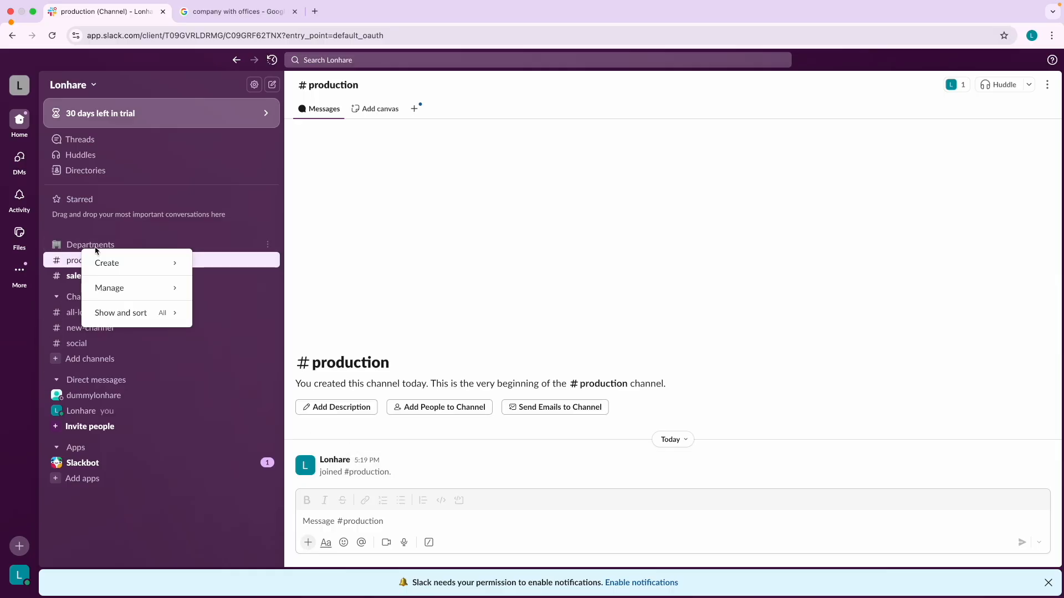
mouse_move(111, 261)
click(218, 262)
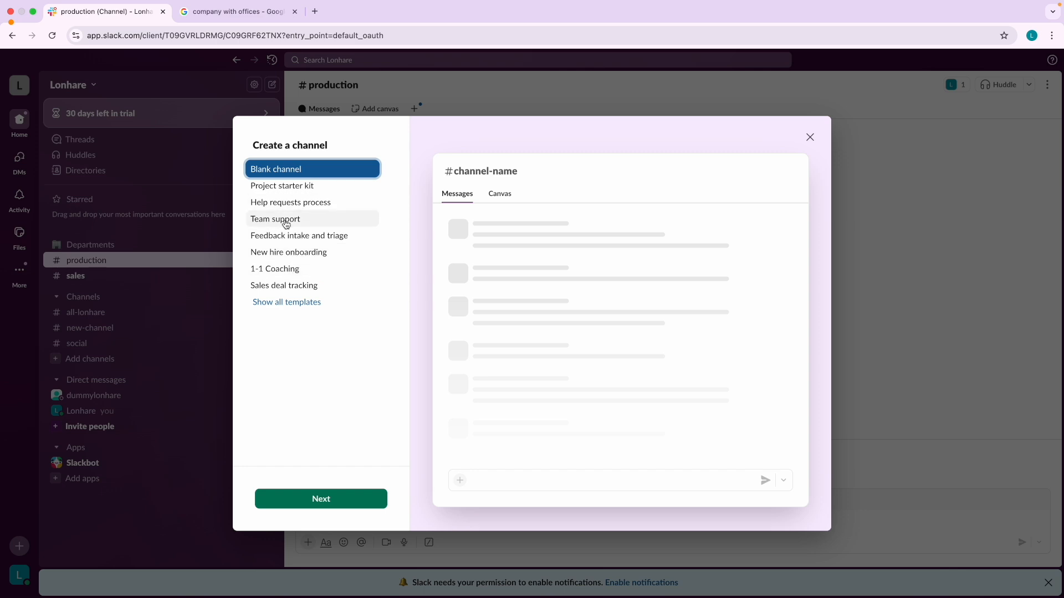
click(280, 219)
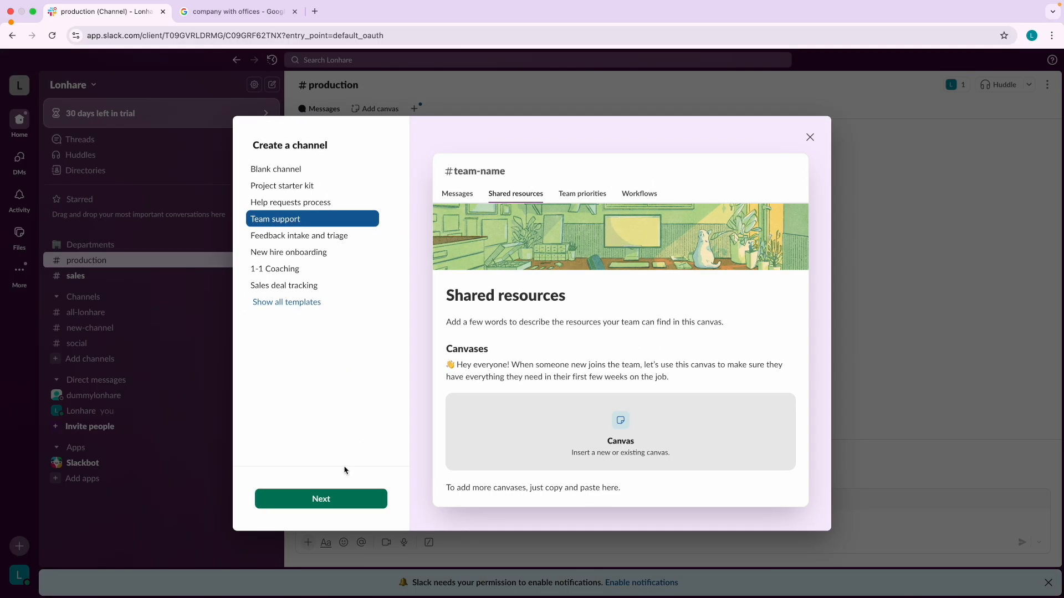
click(317, 499)
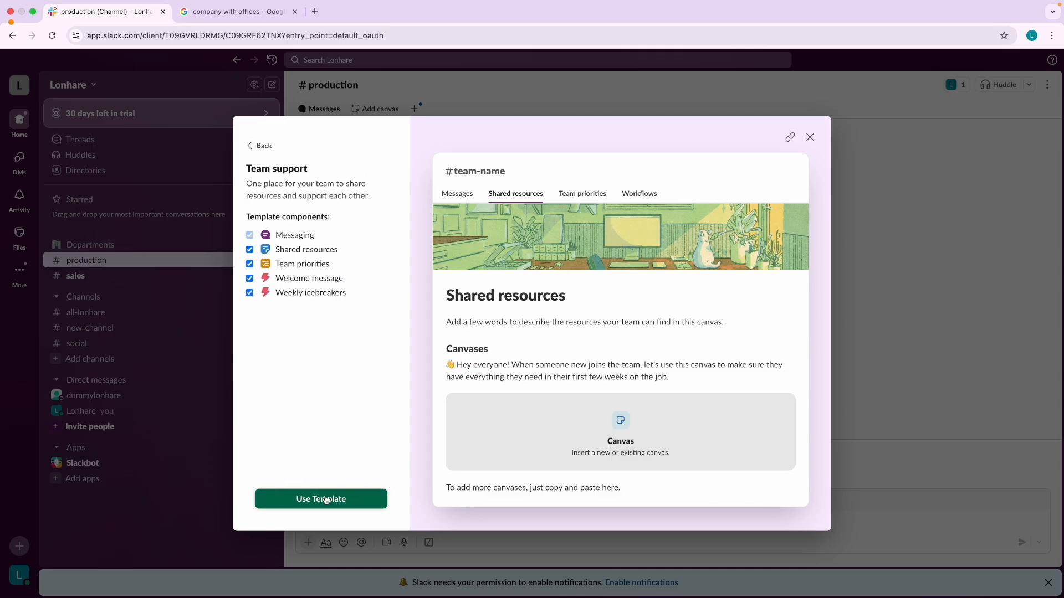
click(324, 500)
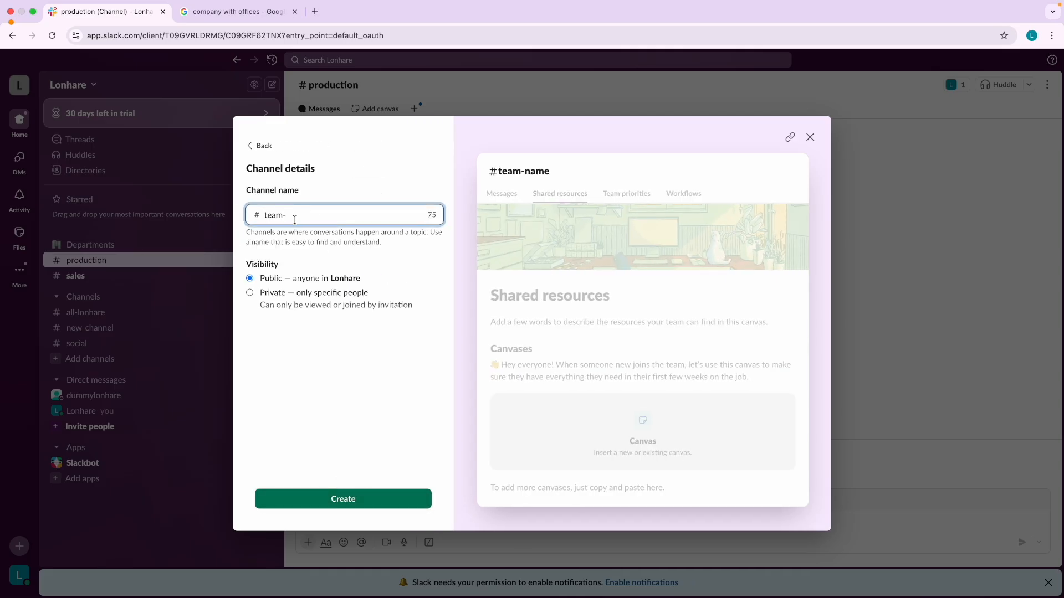
Step: Name the new Team support channel support, create it as public, and skip adding people
text(su)
key(BackSpace)
key(BackSpace)
key(BackSpace)
key(BackSpace)
key(BackSpace)
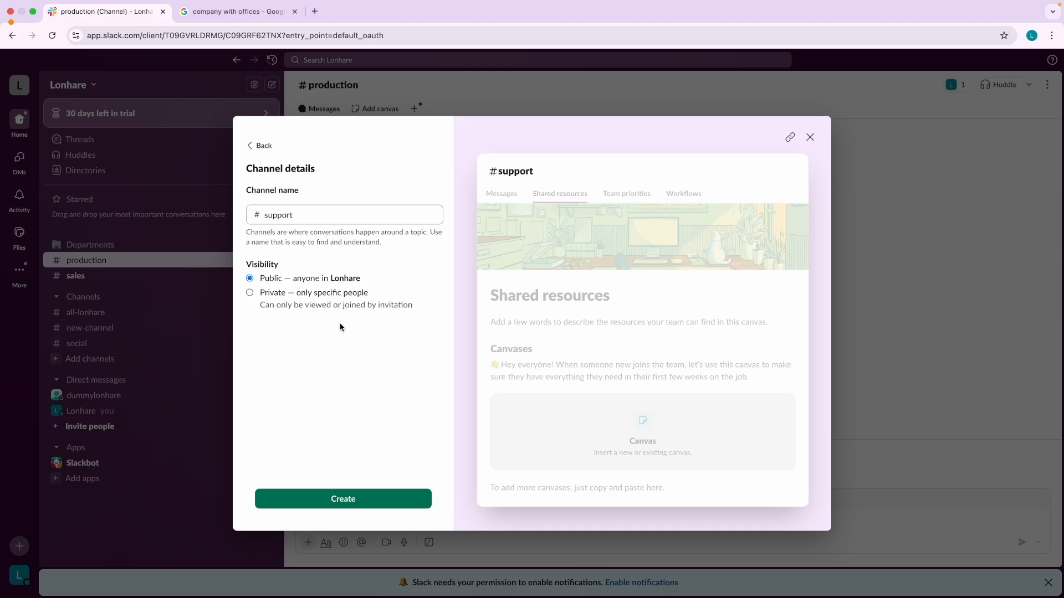
click(348, 500)
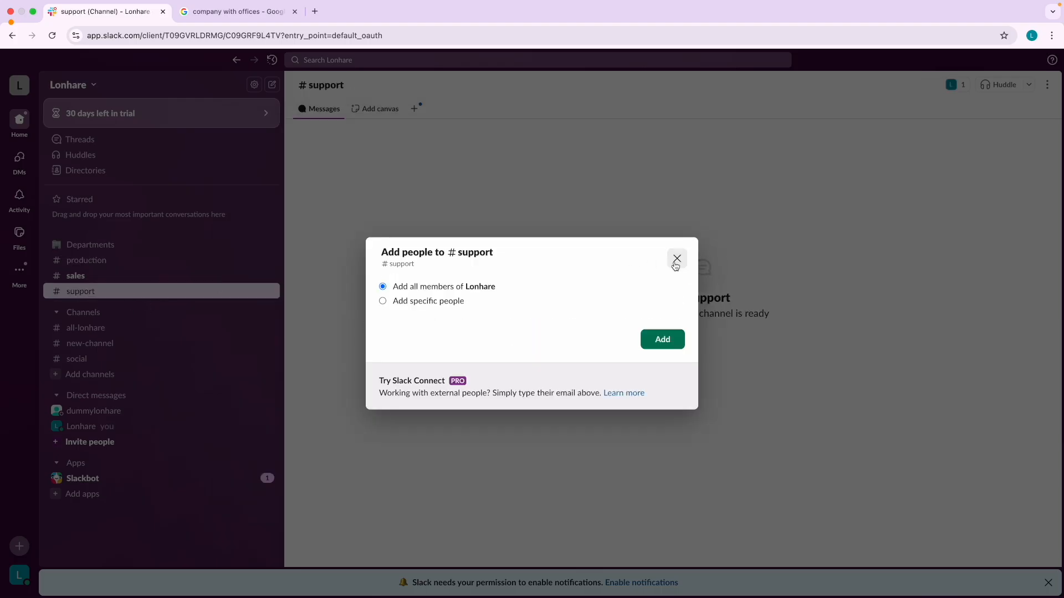
click(677, 259)
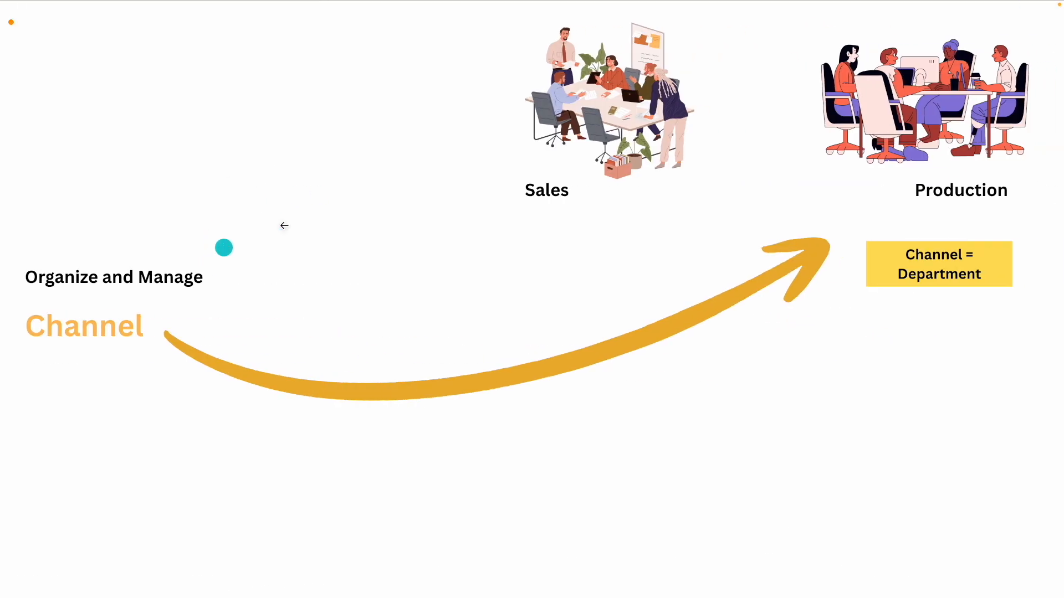
click(228, 223)
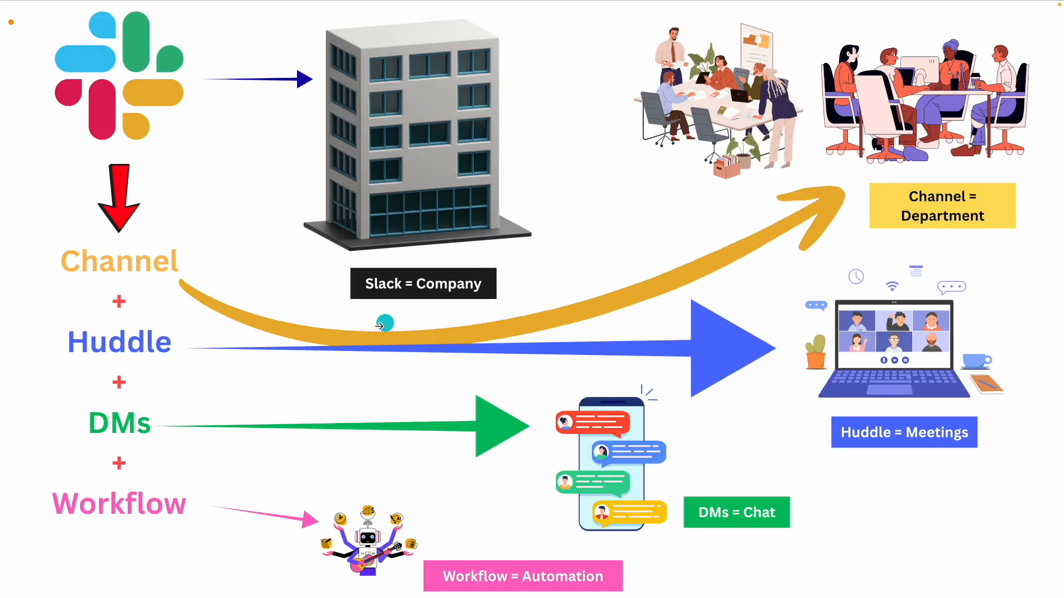
key(ctrl+Left)
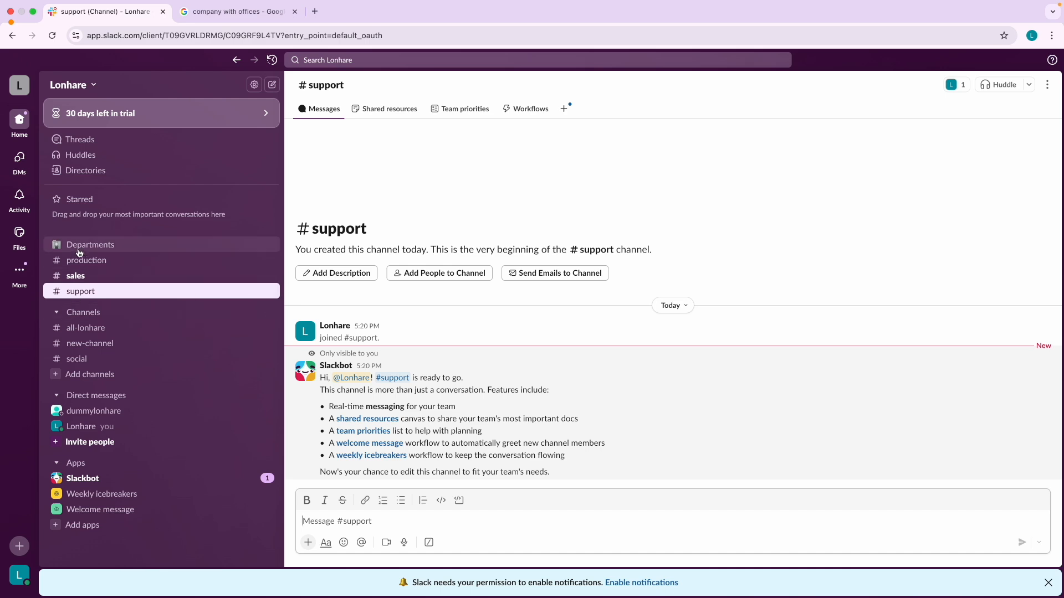
scroll(91, 273, up, 5)
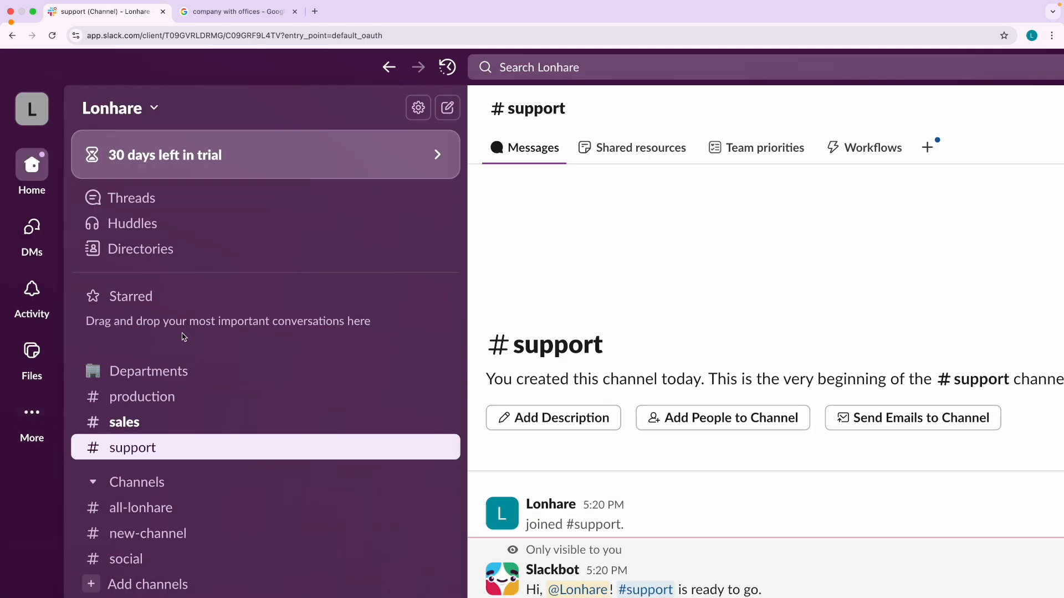
scroll(126, 366, down, 3)
scroll(204, 270, down, 5)
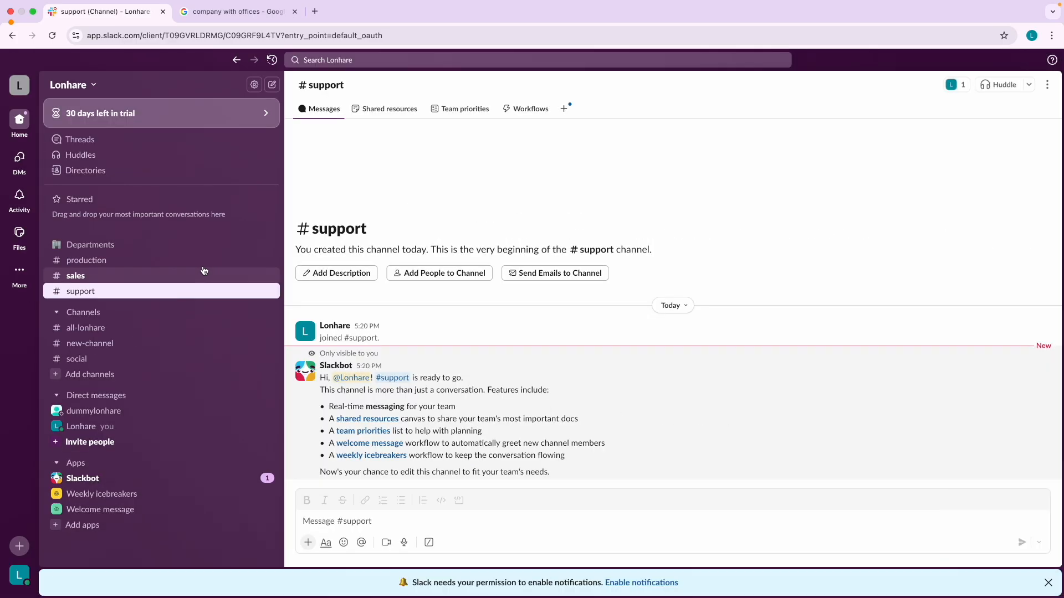
Step: Look over the production and support channels in the Departments section, dismissing the list template tip in support
click(103, 269)
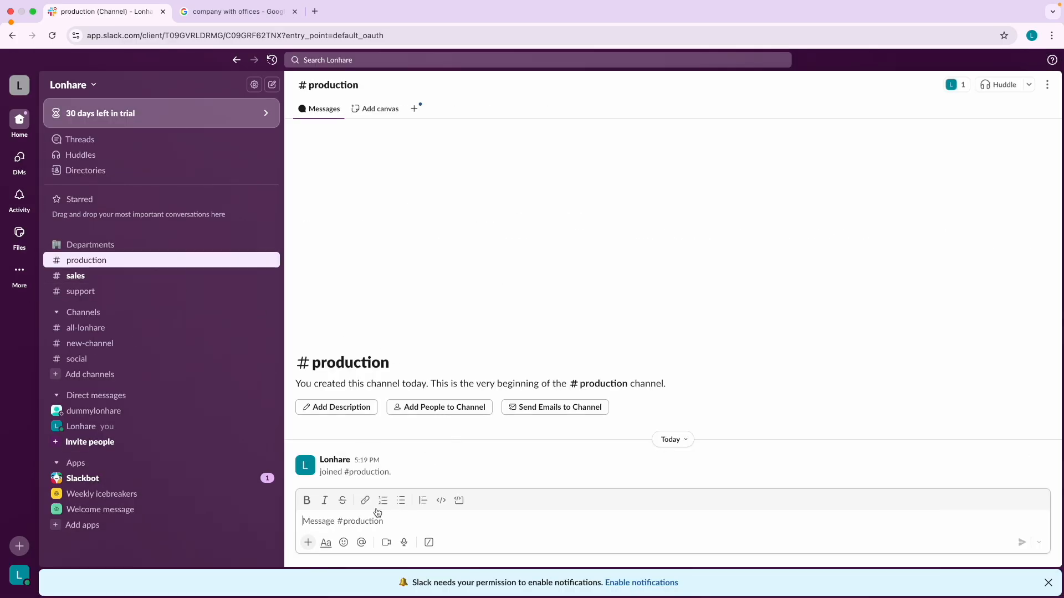
scroll(376, 509, up, 5)
scroll(376, 509, down, 5)
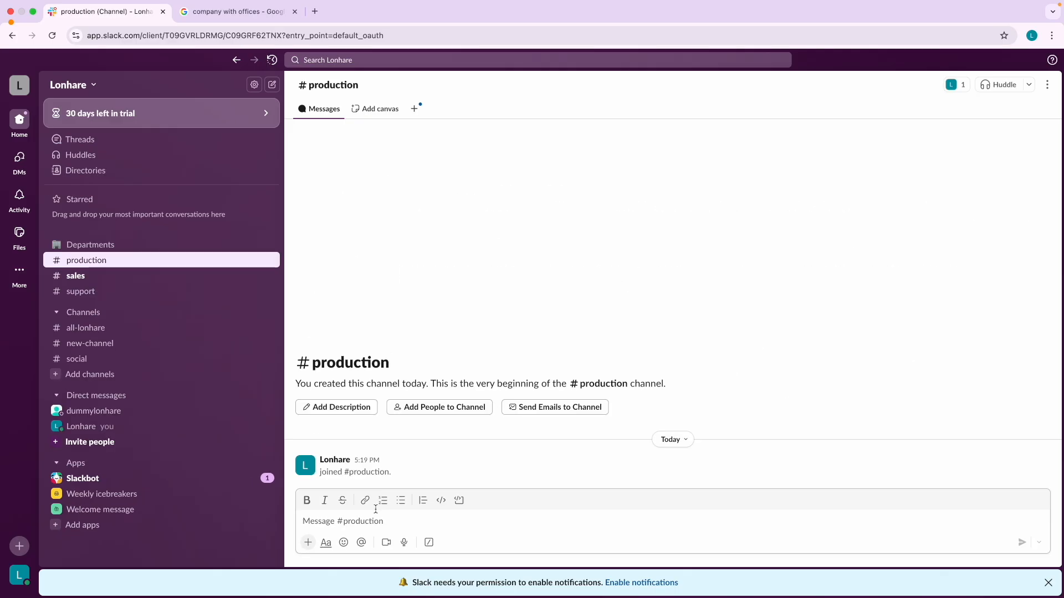
click(87, 294)
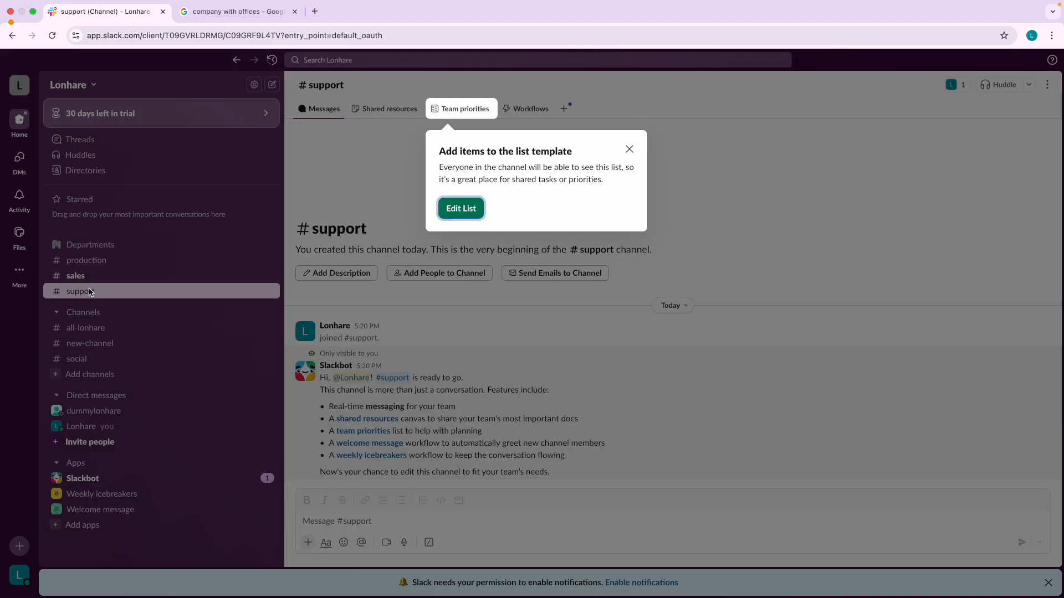
click(629, 150)
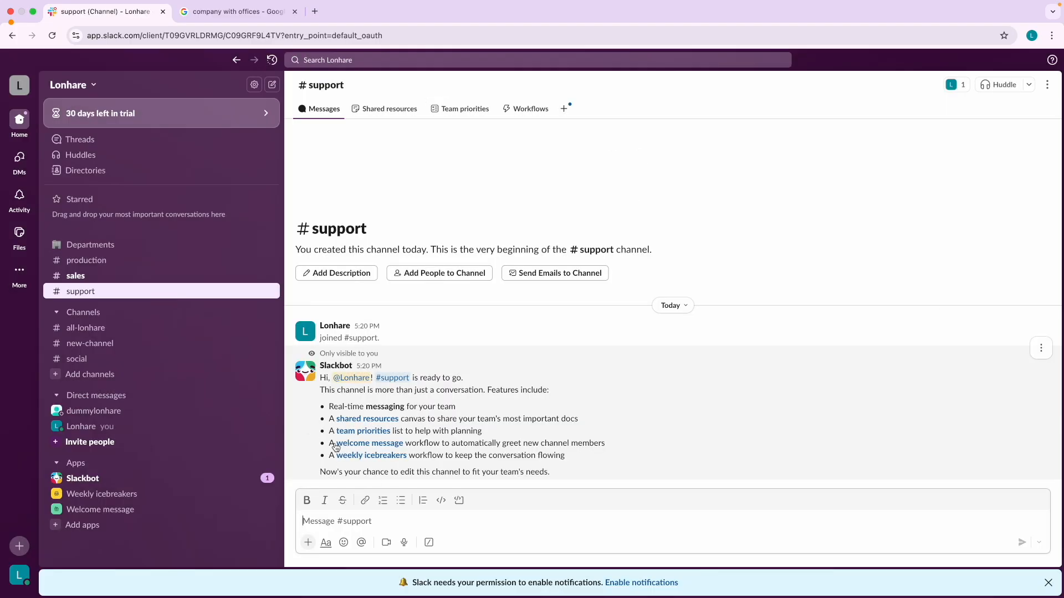
click(104, 229)
Step: Start a new sidebar section named Products with a camera emoji found by searching for video
right_click(85, 315)
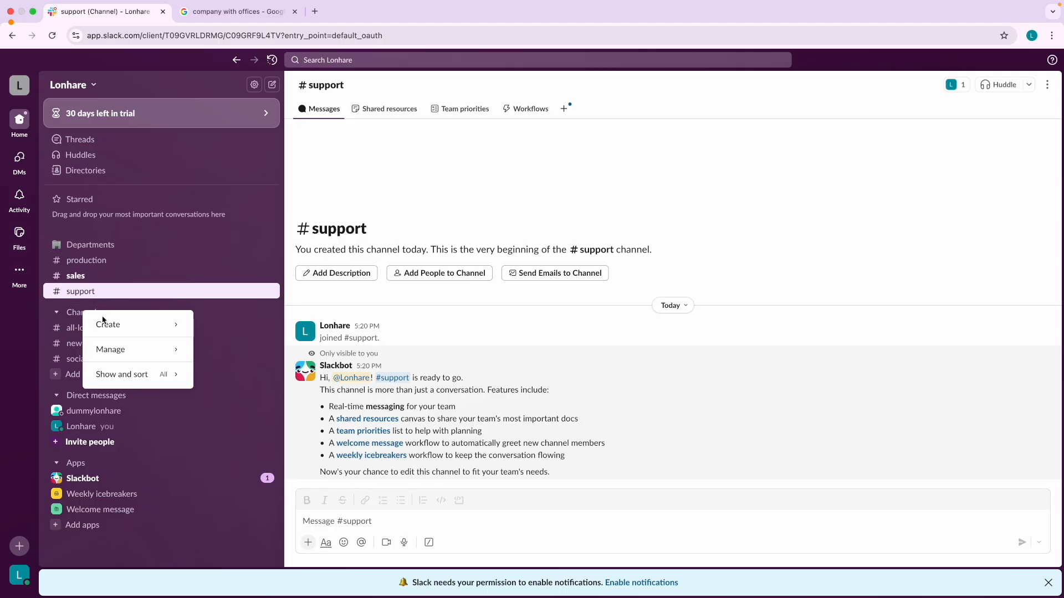
mouse_move(148, 330)
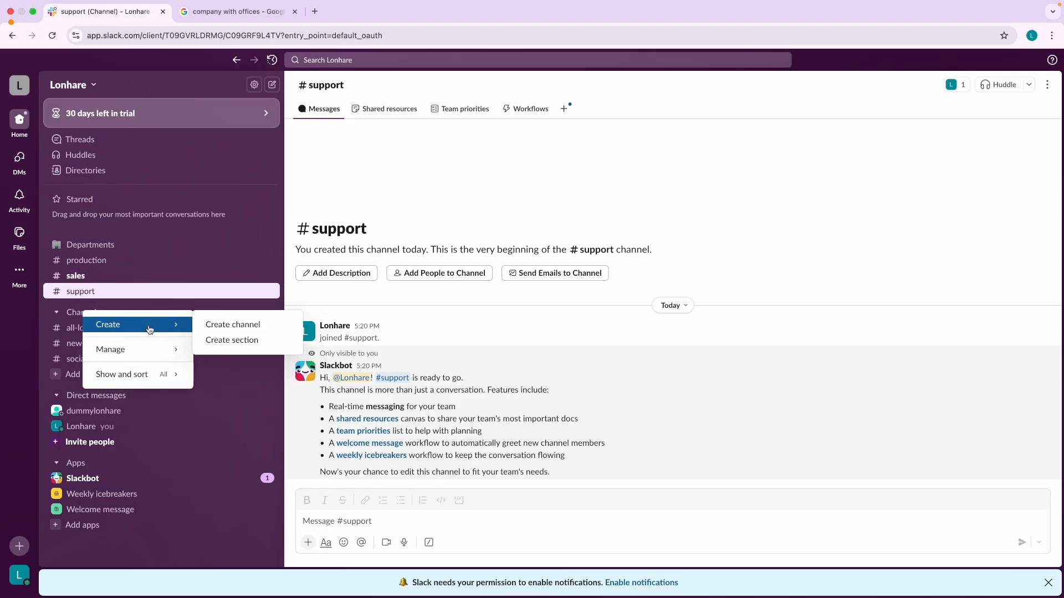
click(219, 340)
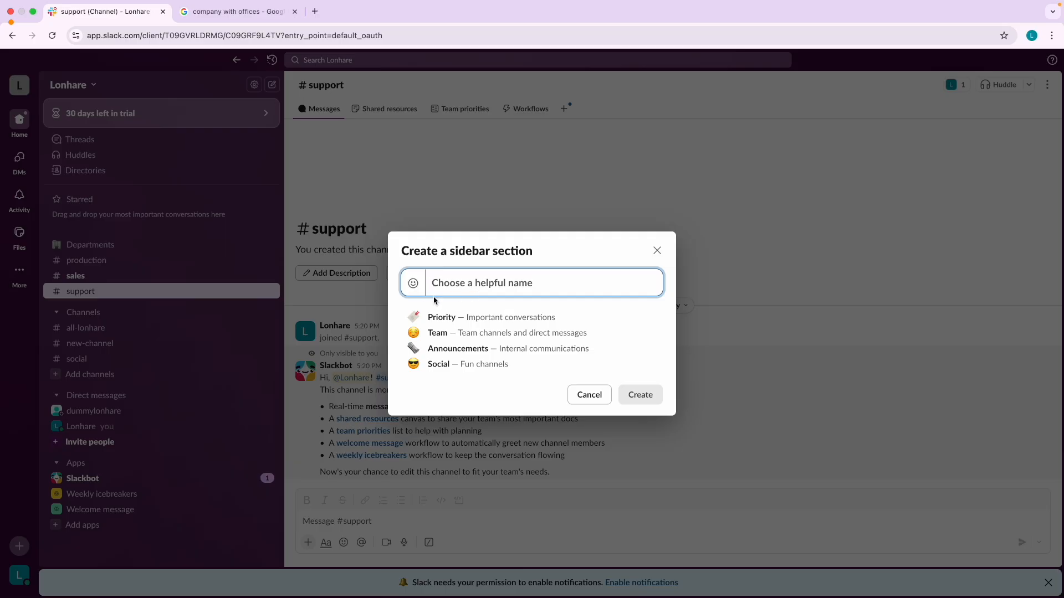
click(413, 284)
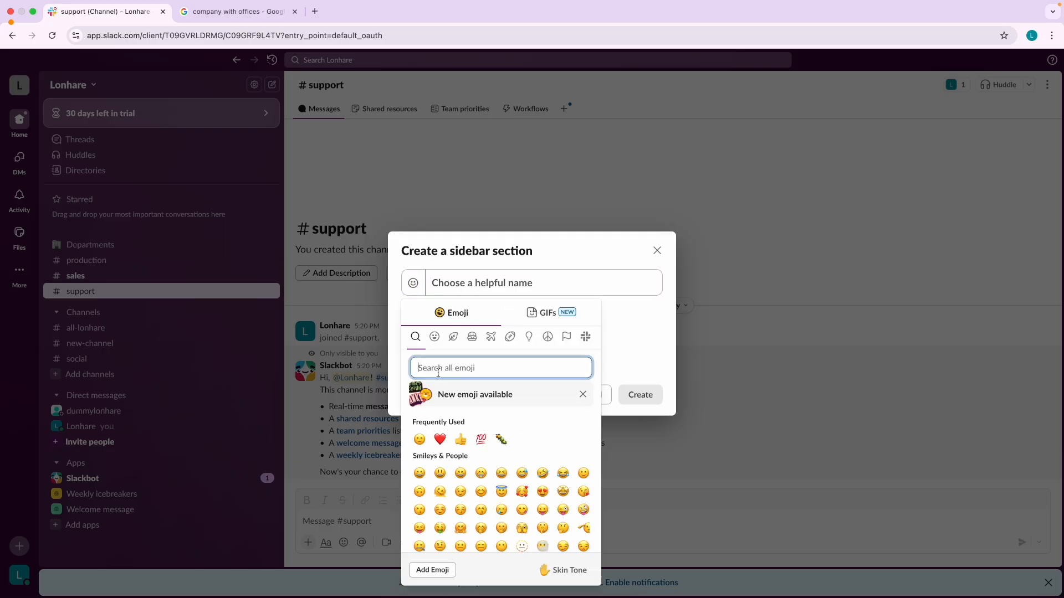
text(cour)
key(ctrl+a)
text(video)
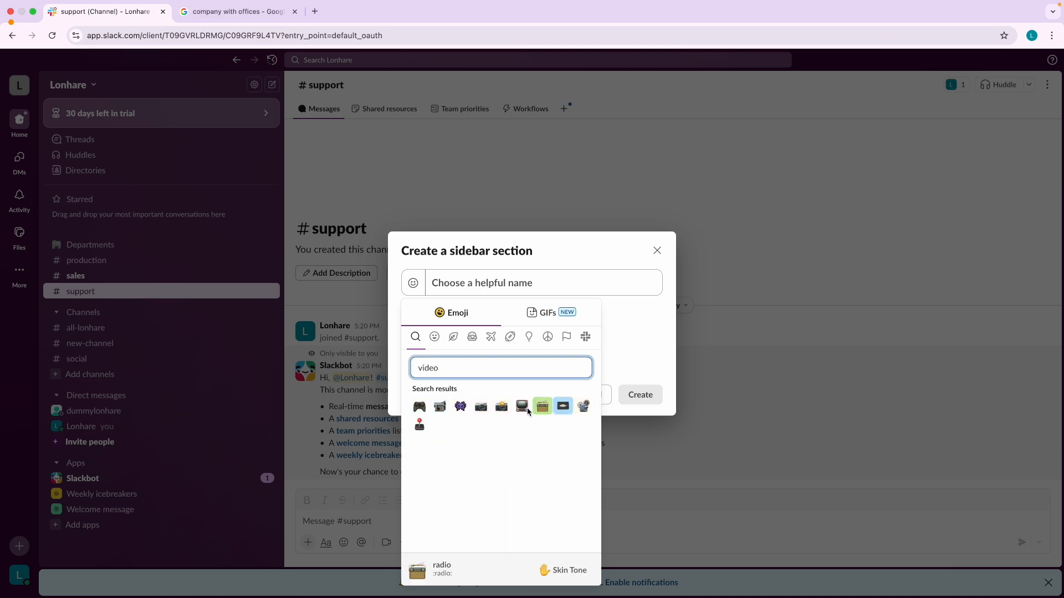
click(445, 408)
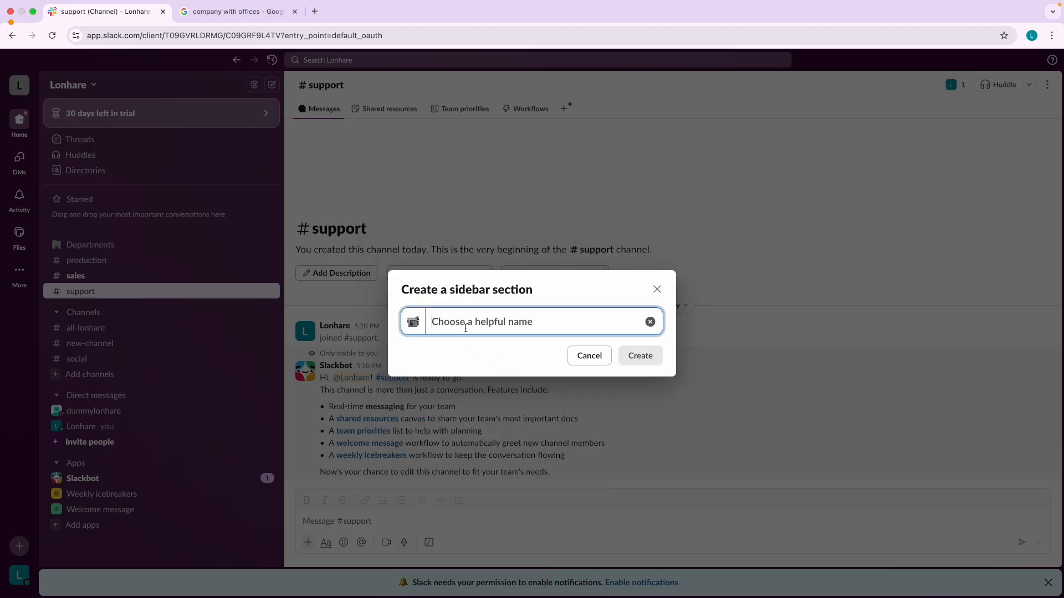
text(Products)
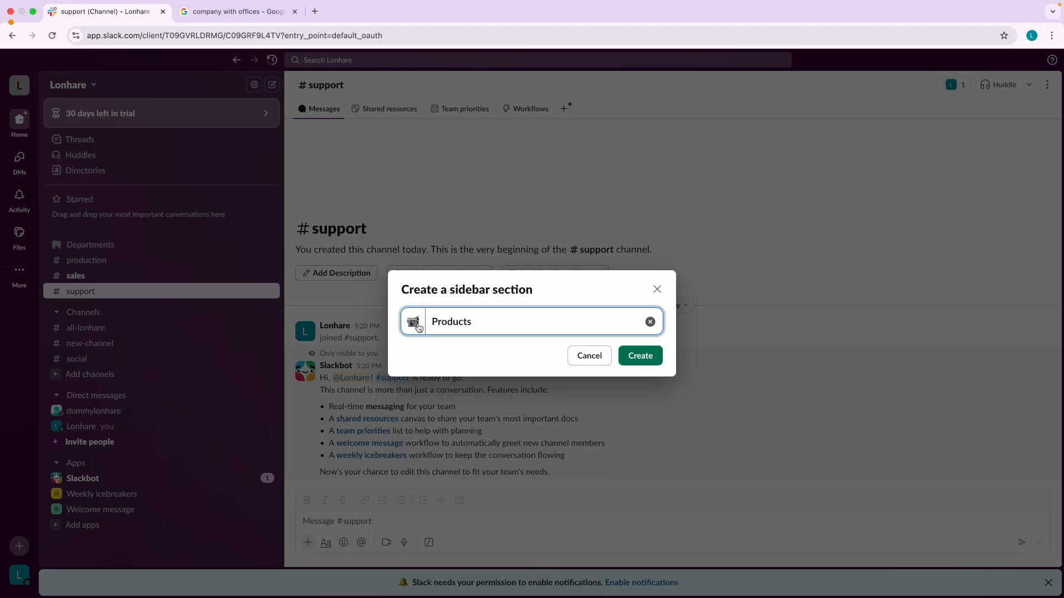
Step: Change the Products section's emoji to moneybag and create the section
click(417, 326)
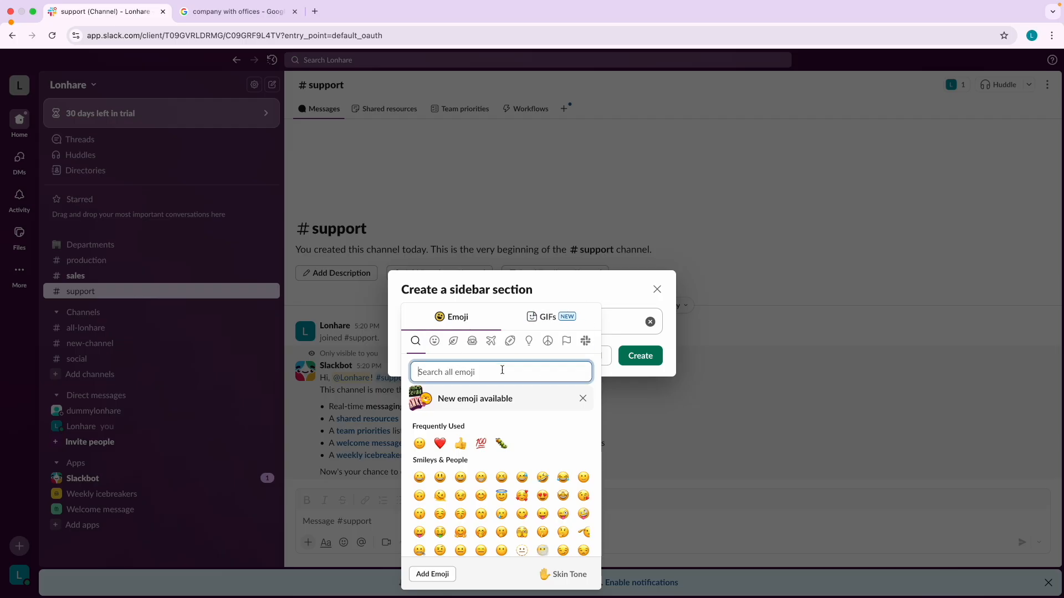
text(pr)
key(BackSpace)
key(BackSpace)
text(mone)
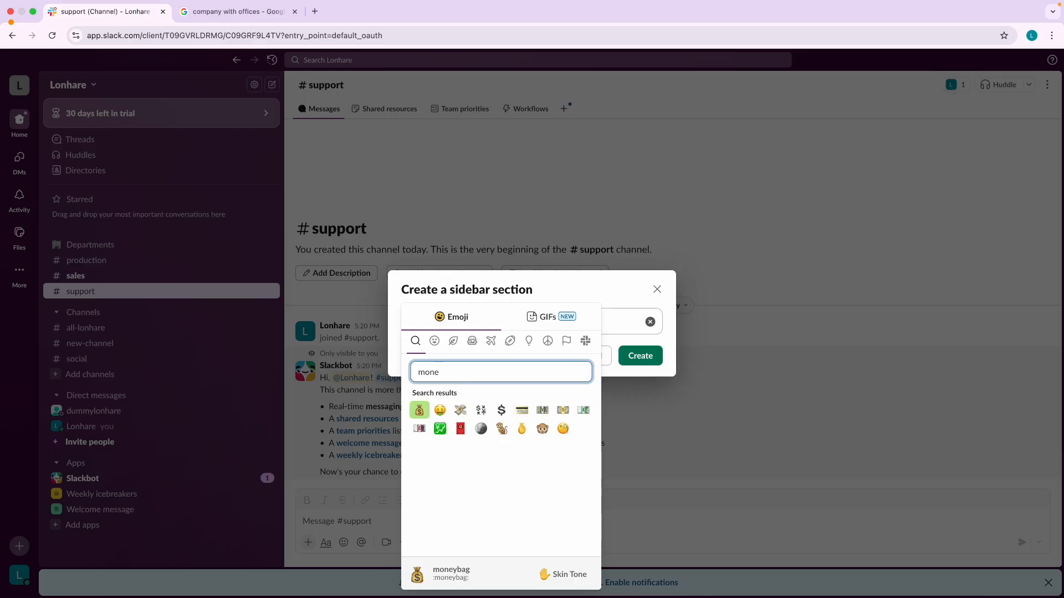
click(419, 411)
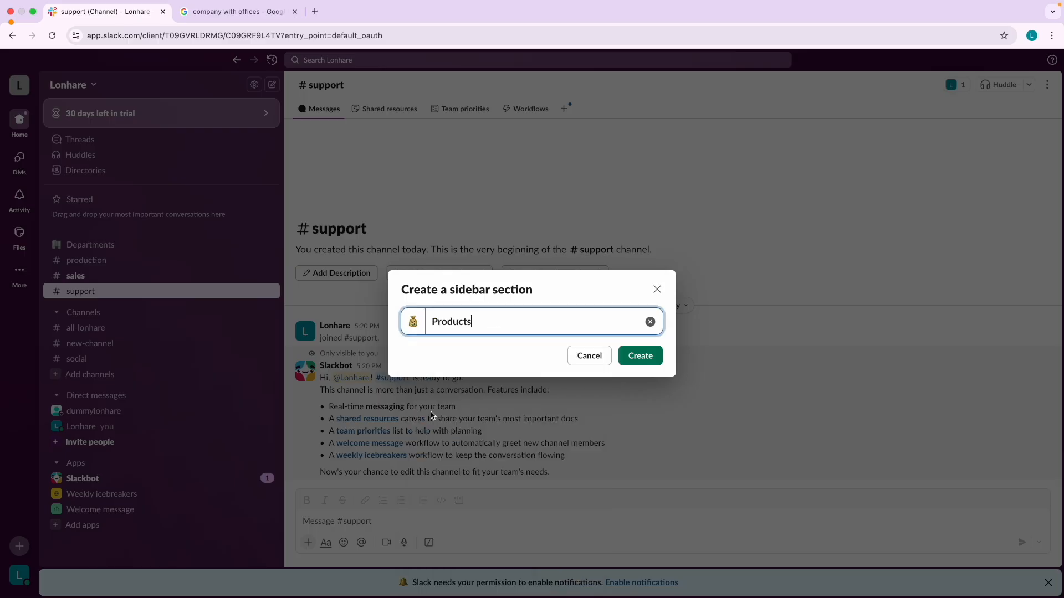
click(641, 359)
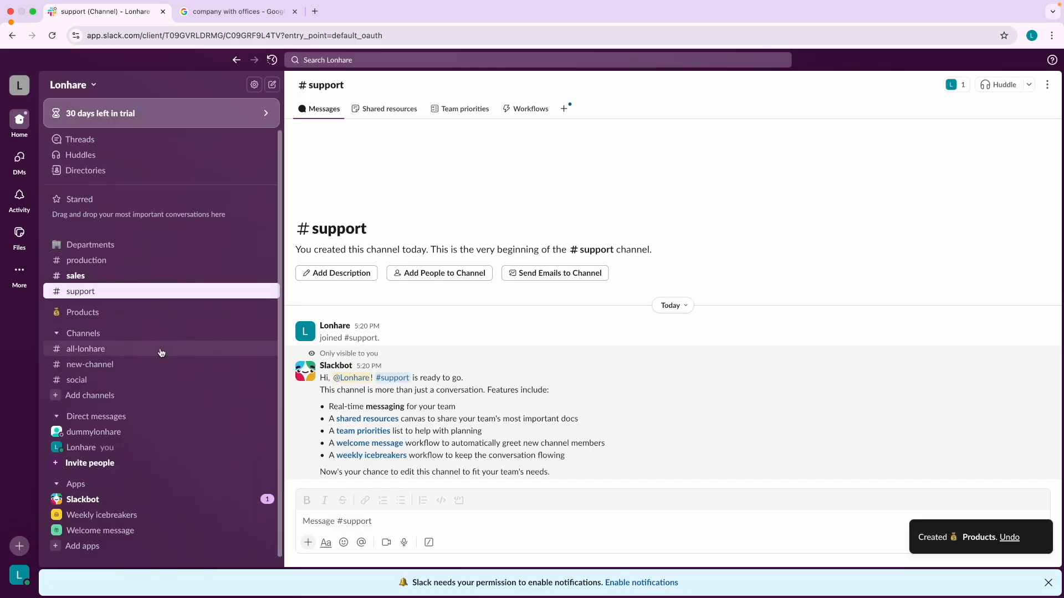
Step: Create a blank public channel named courses in the Products section without adding any people
right_click(80, 317)
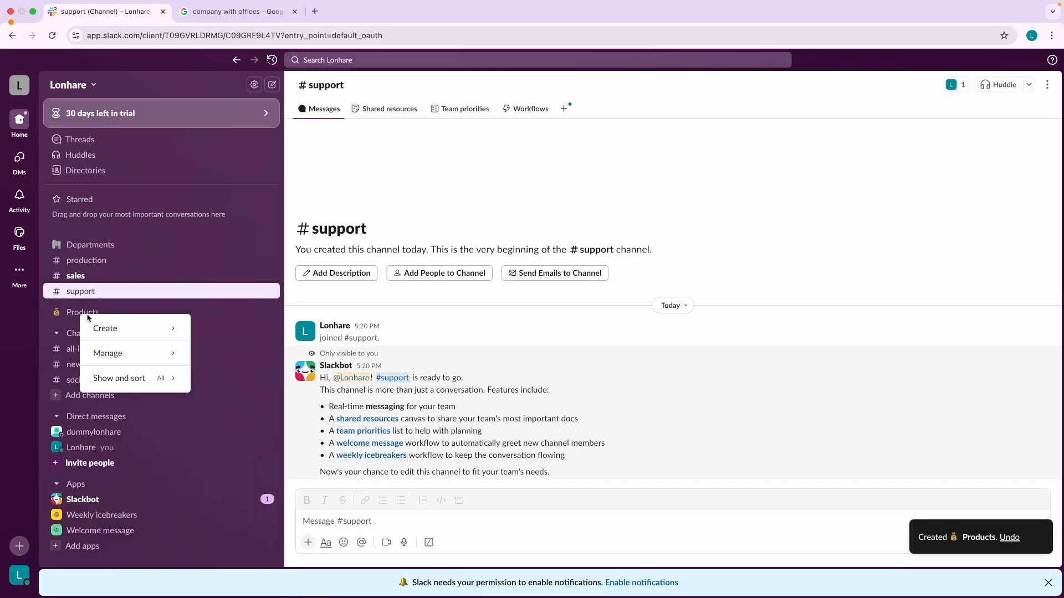
mouse_move(109, 328)
click(248, 329)
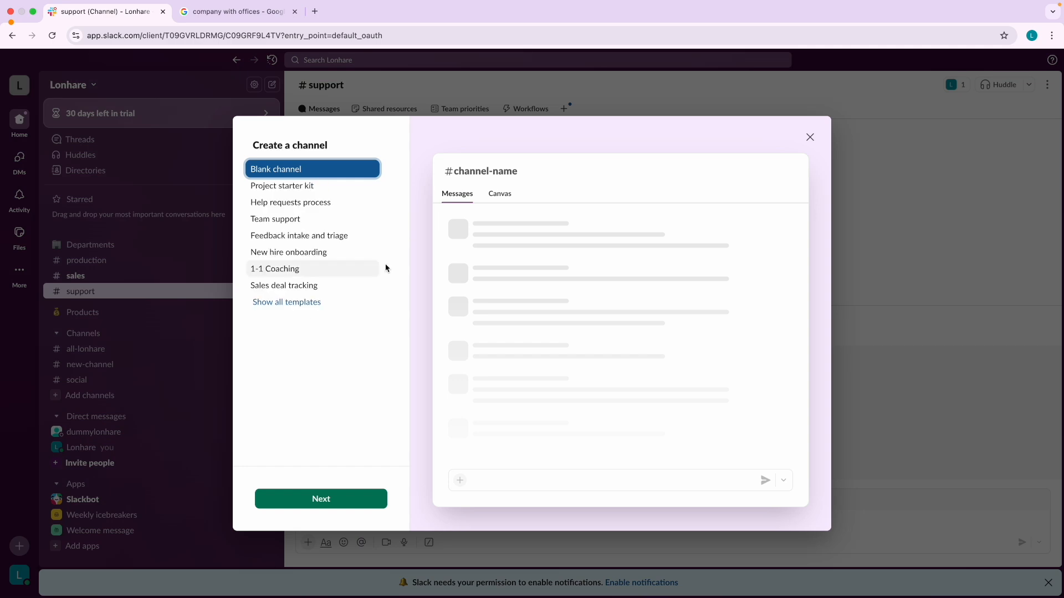
click(311, 498)
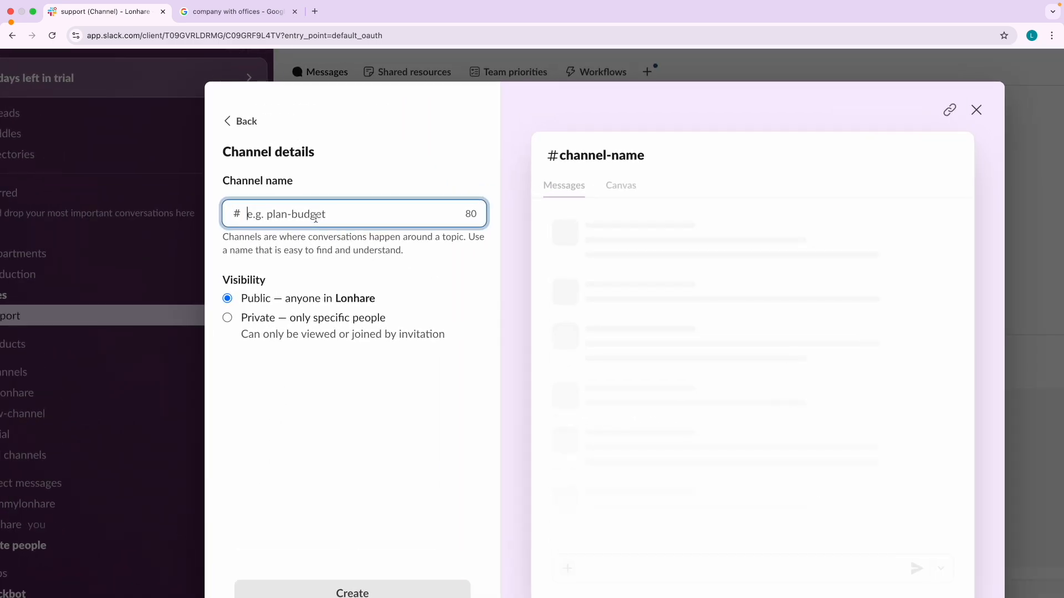
text(courses)
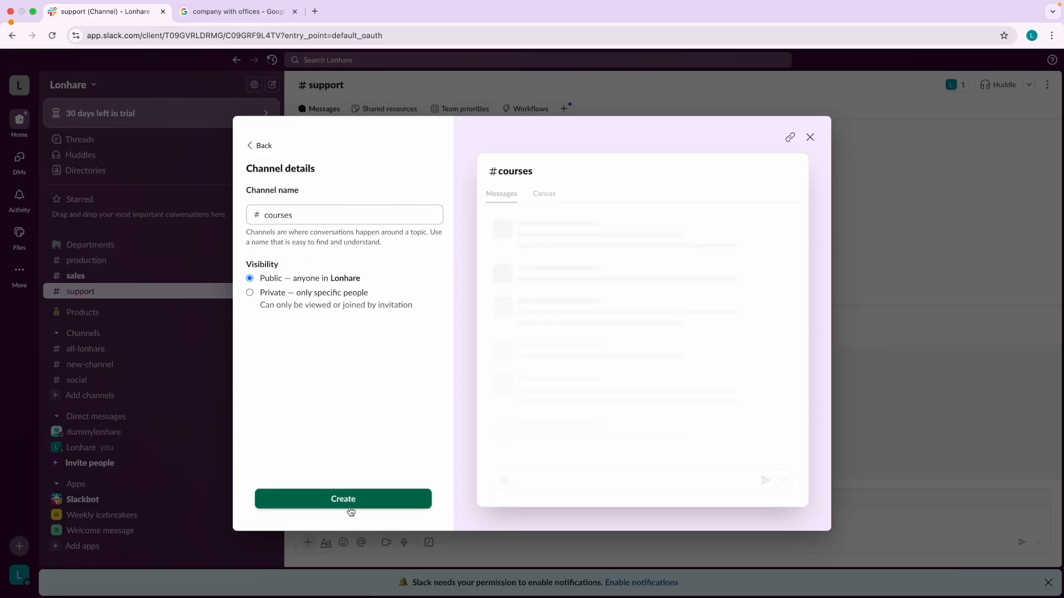
click(406, 589)
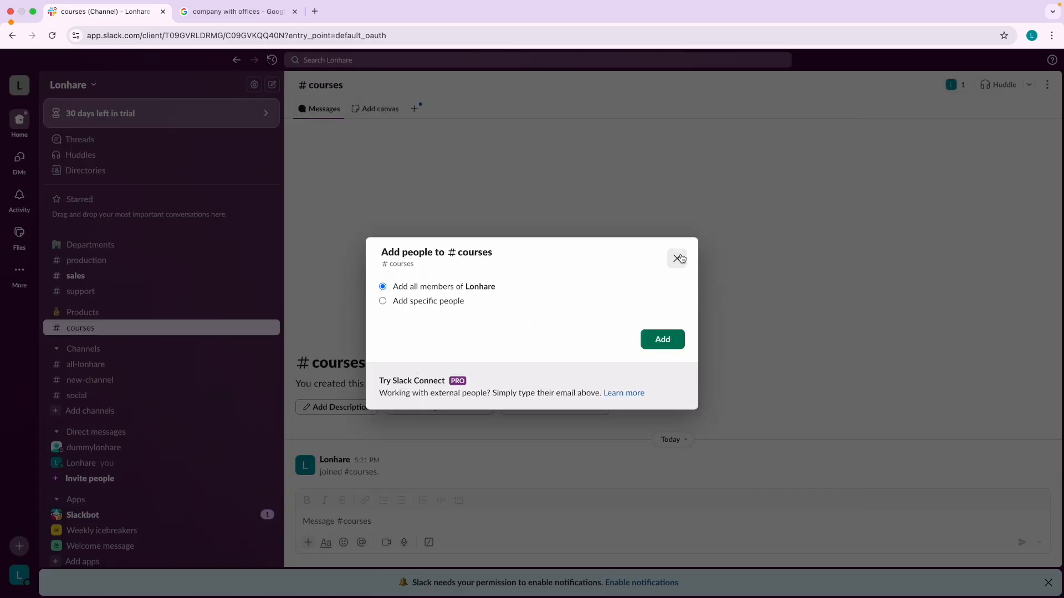
click(677, 259)
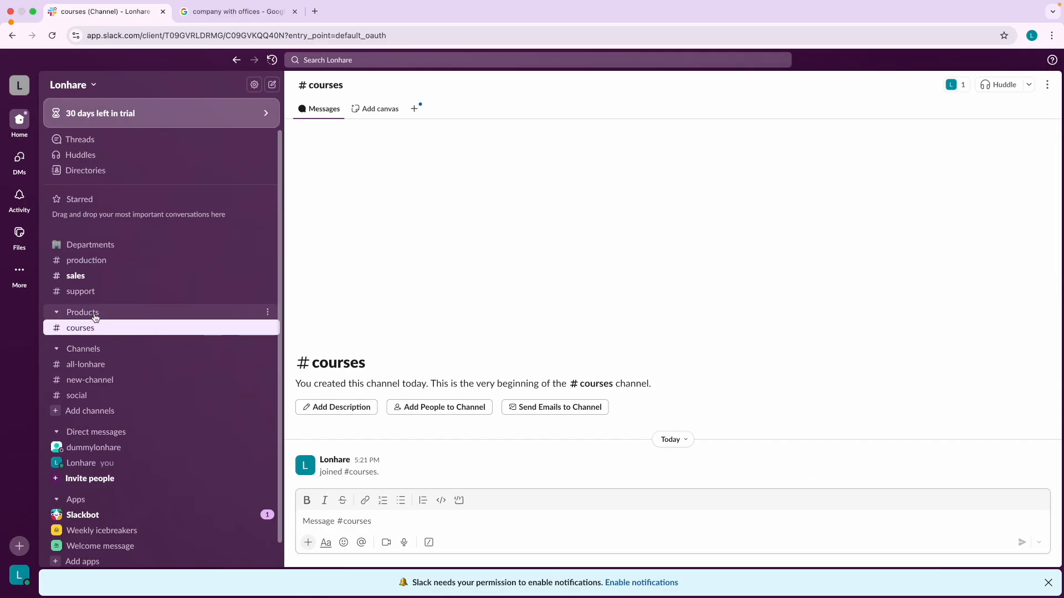
Step: Create a blank public channel named tools in the Products section without adding any people
right_click(83, 316)
mouse_move(120, 328)
click(214, 329)
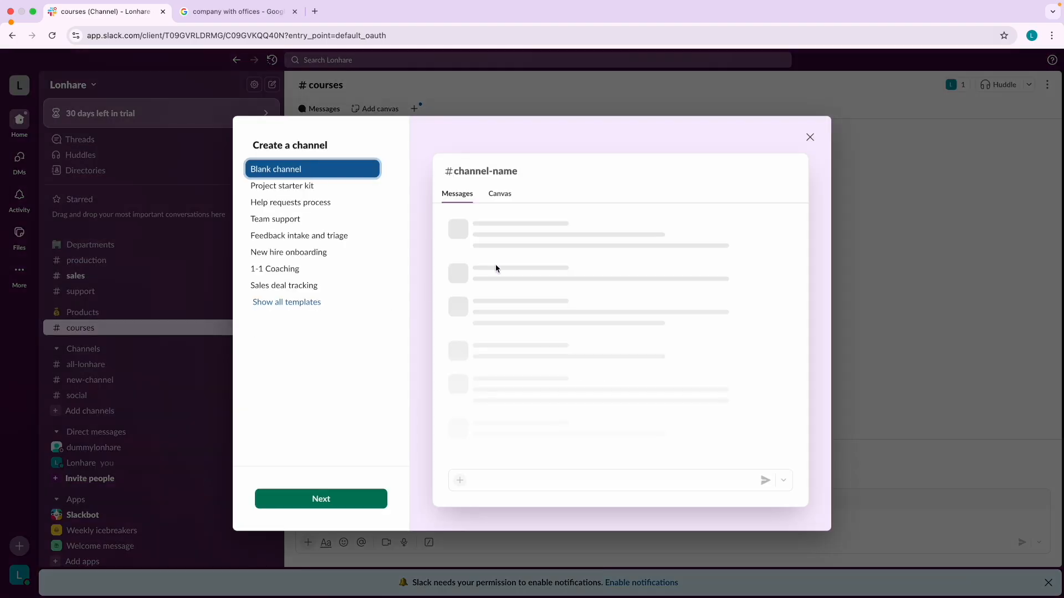
click(339, 506)
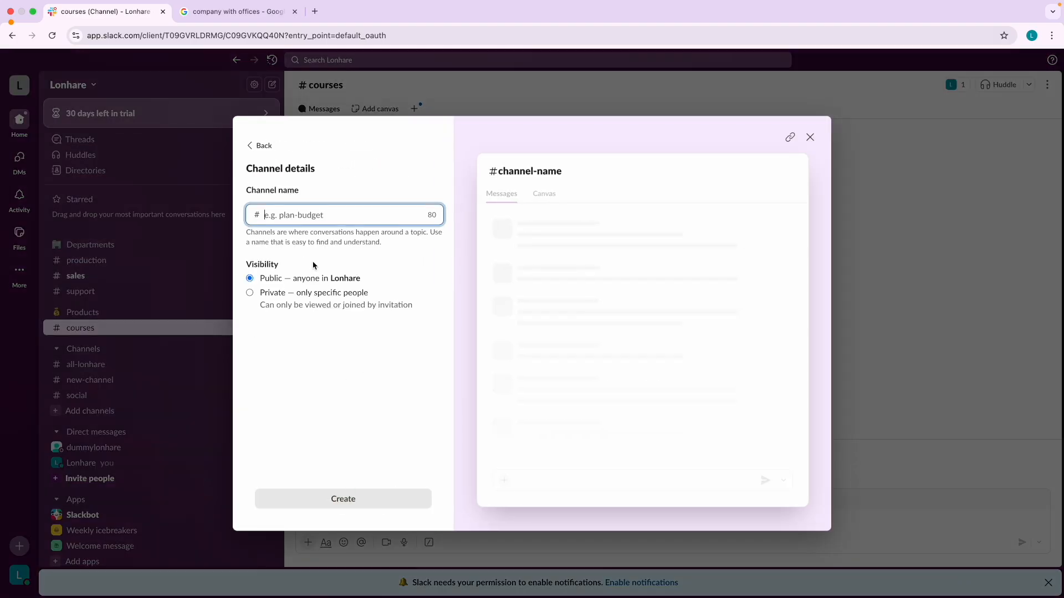
text(tt)
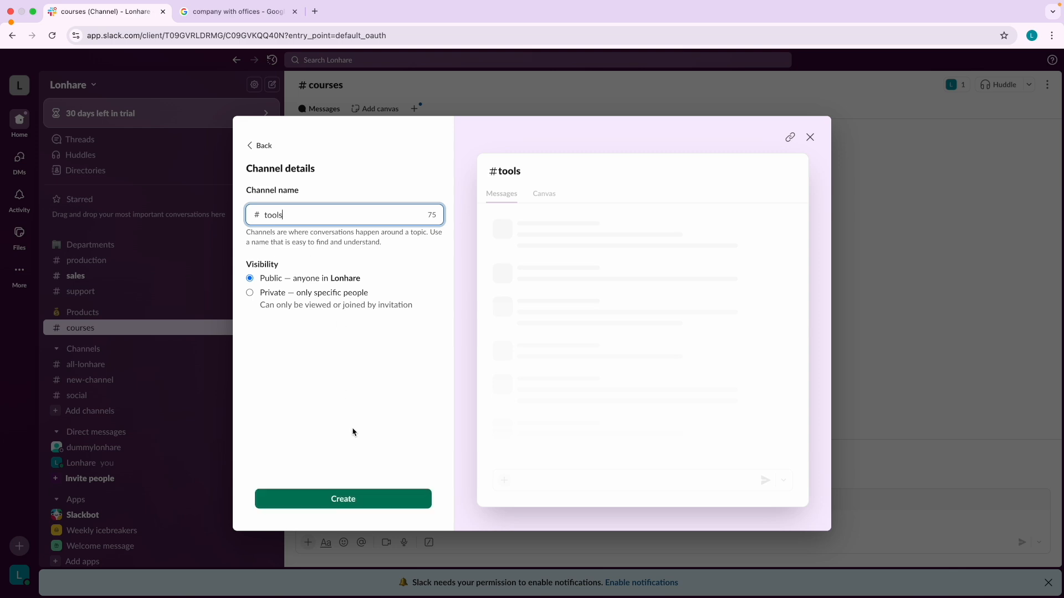
click(348, 501)
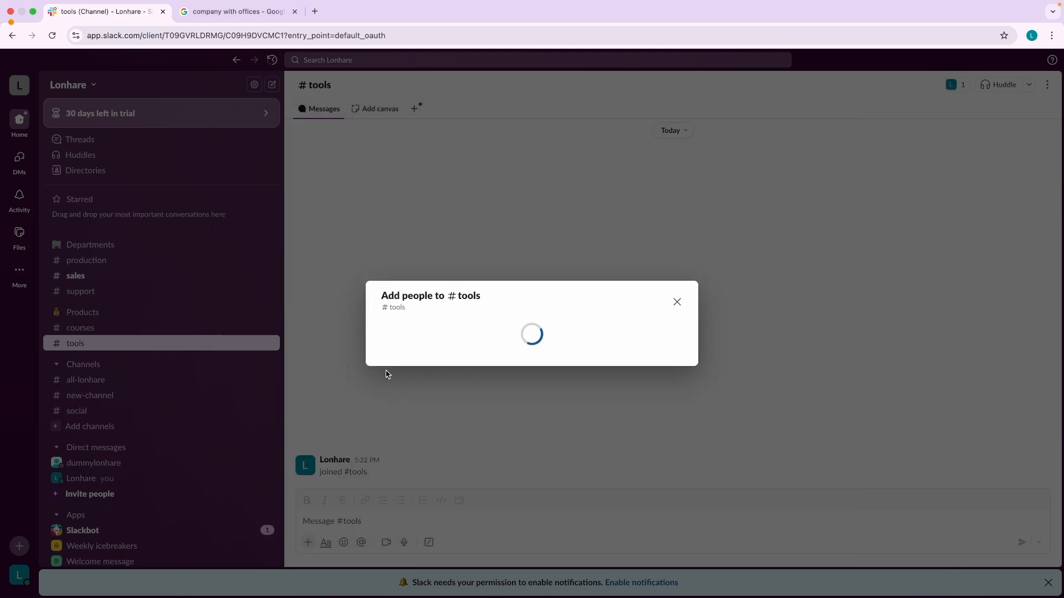
click(677, 256)
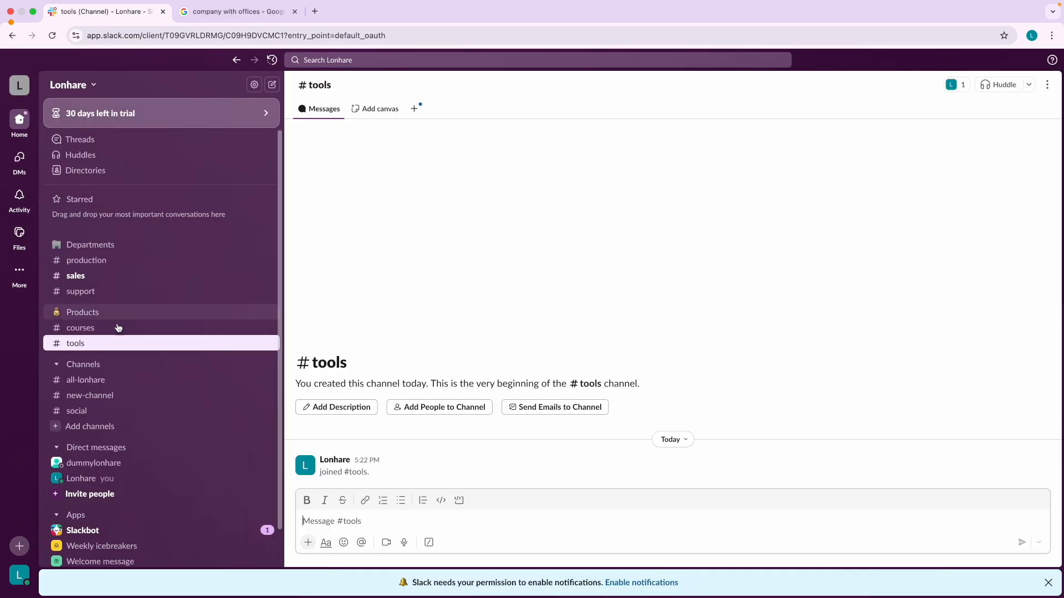
Step: Start a new blank channel in the Products section and proceed to its channel details
right_click(83, 315)
mouse_move(132, 324)
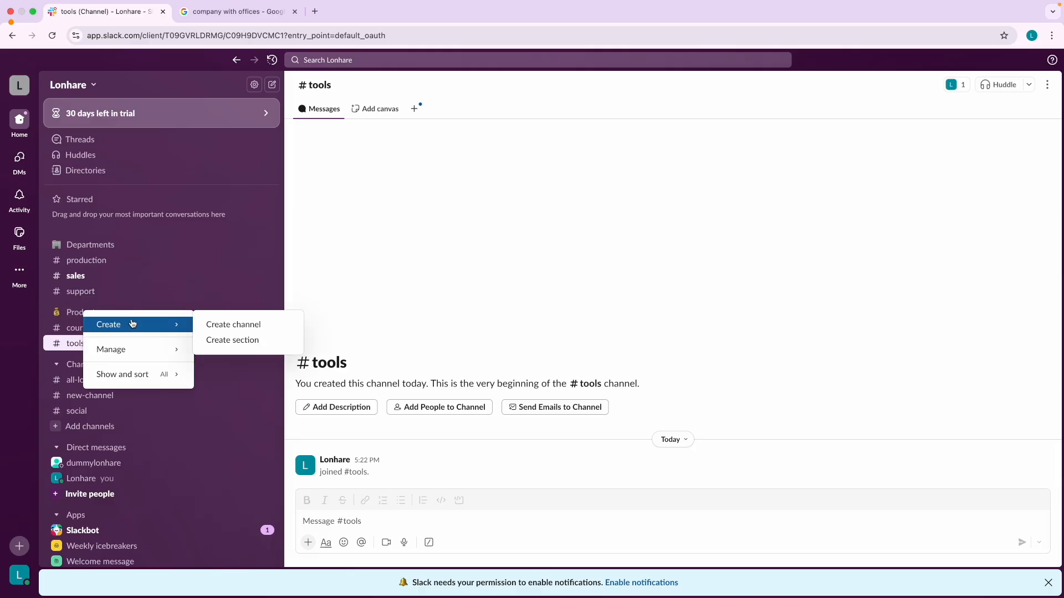
click(234, 324)
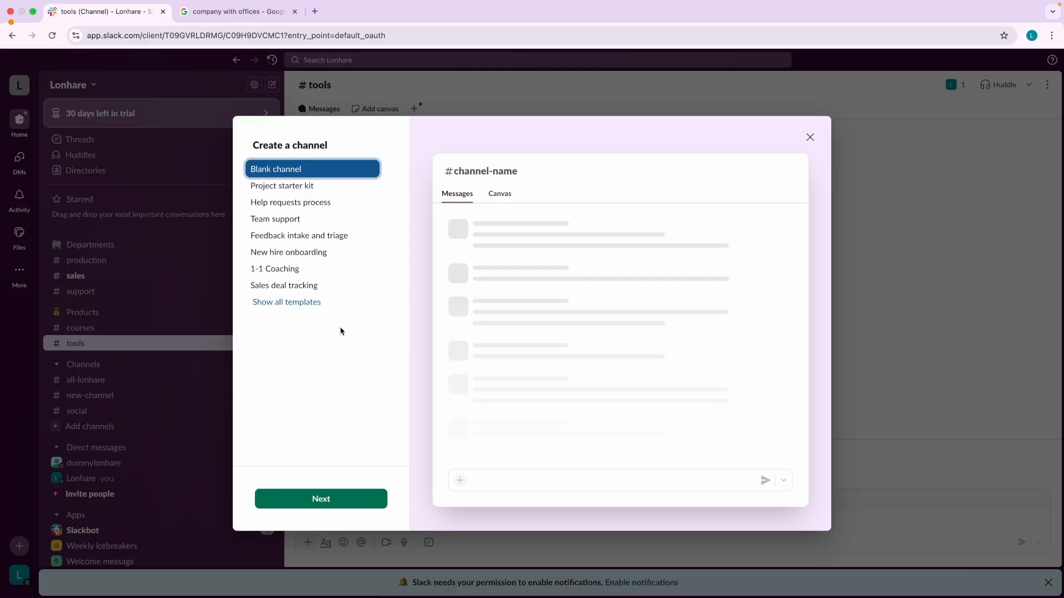
click(318, 499)
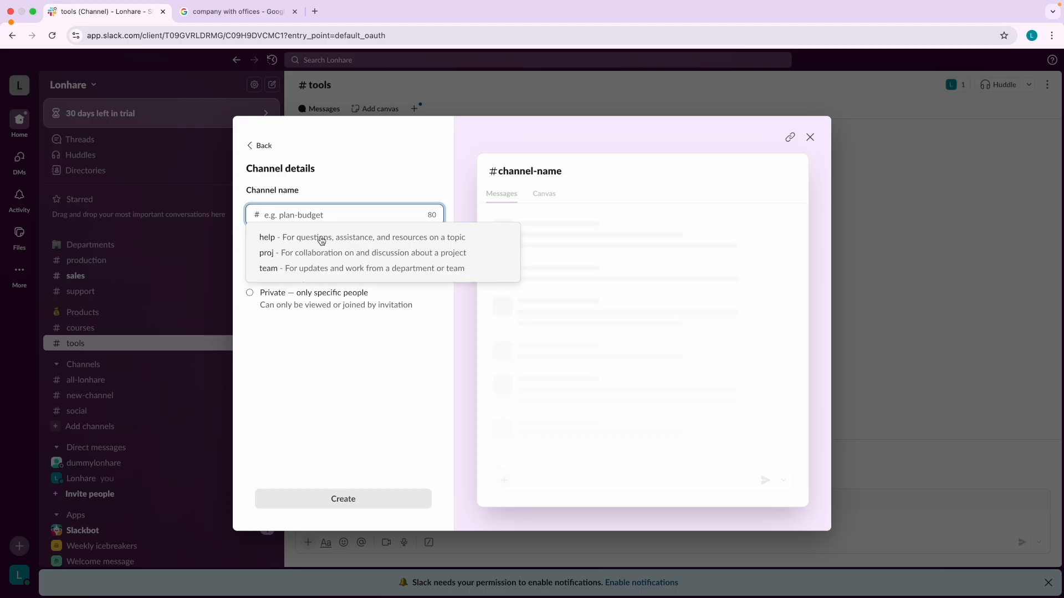
click(276, 196)
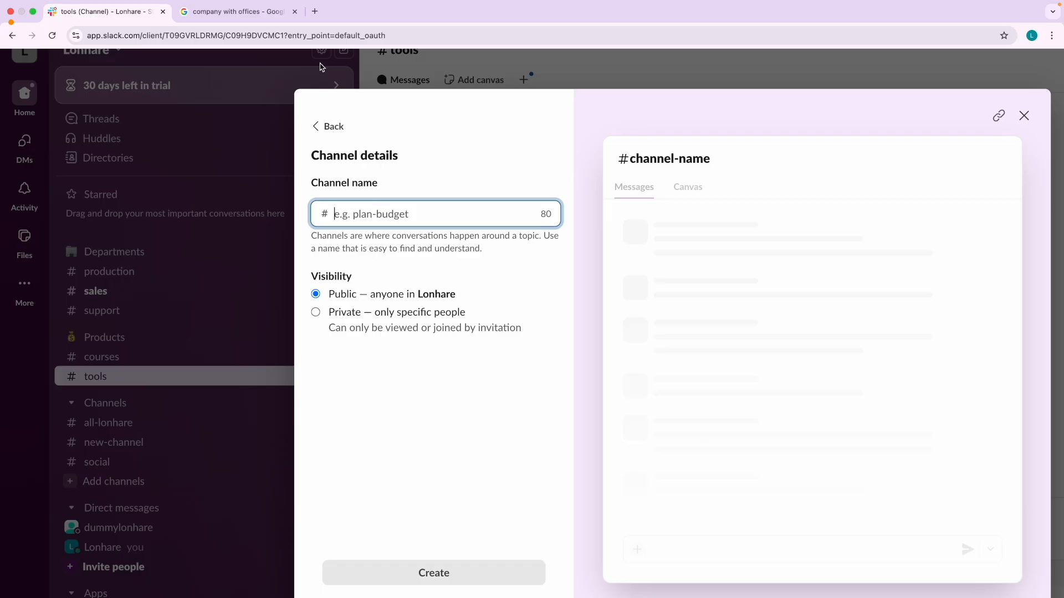
Step: Open kukucourses.com in a new browser tab to check its product categories, and return to the Slack channel details
click(315, 11)
text(k)
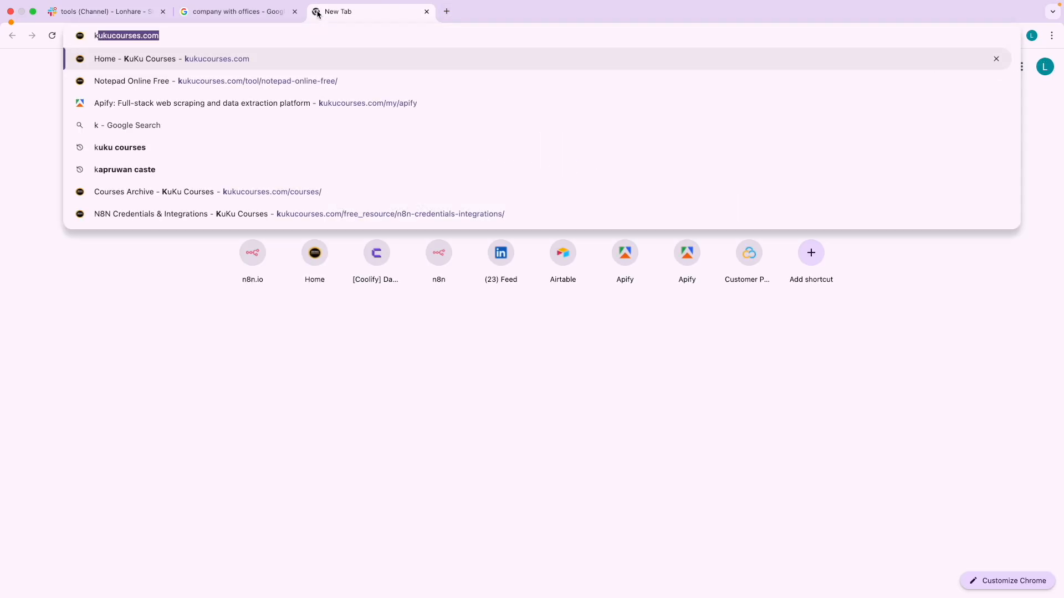
key(Return)
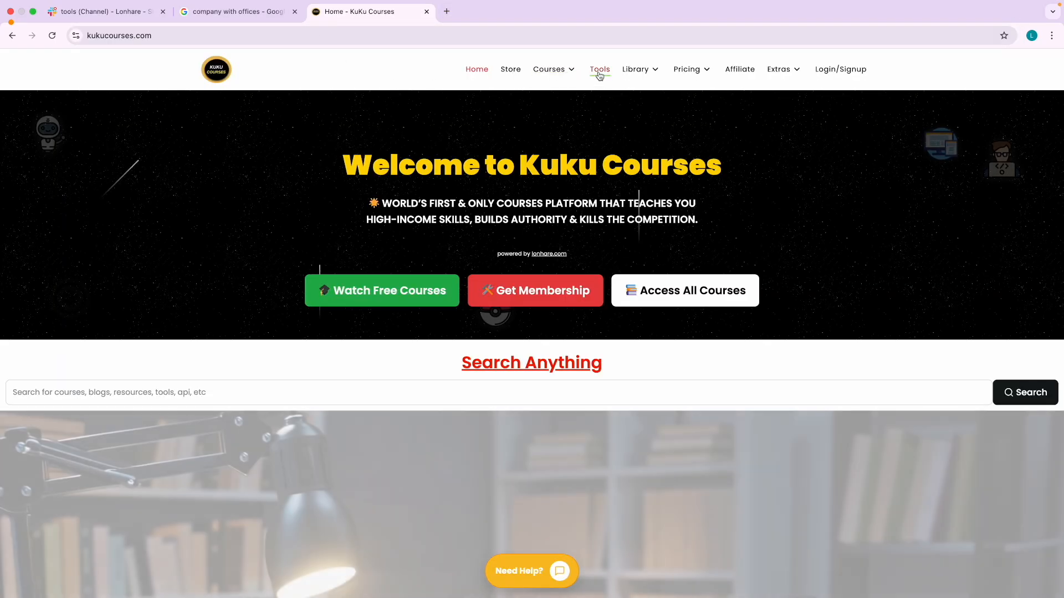
mouse_move(483, 95)
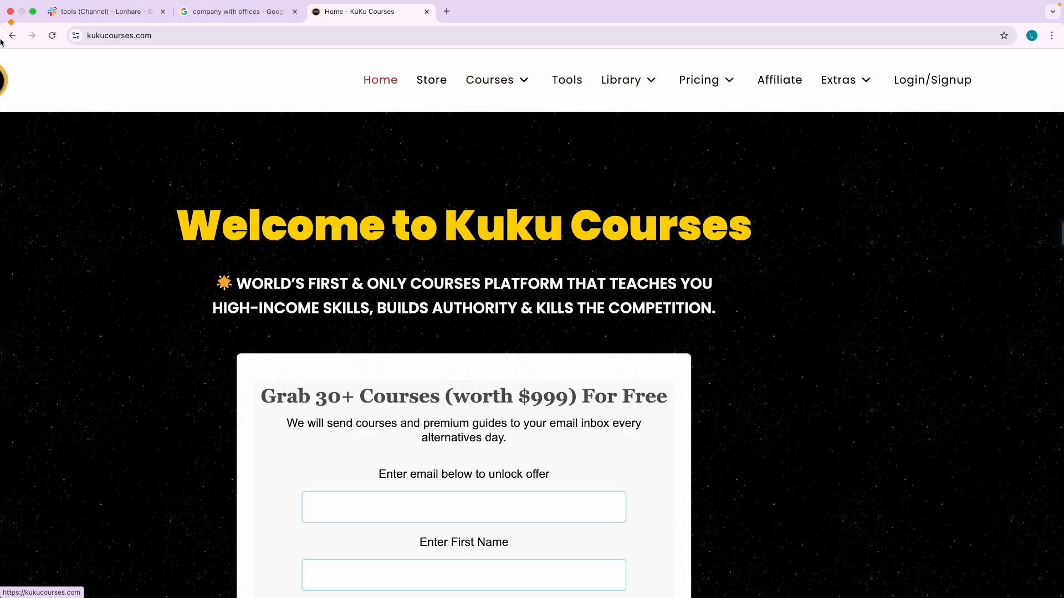
click(100, 12)
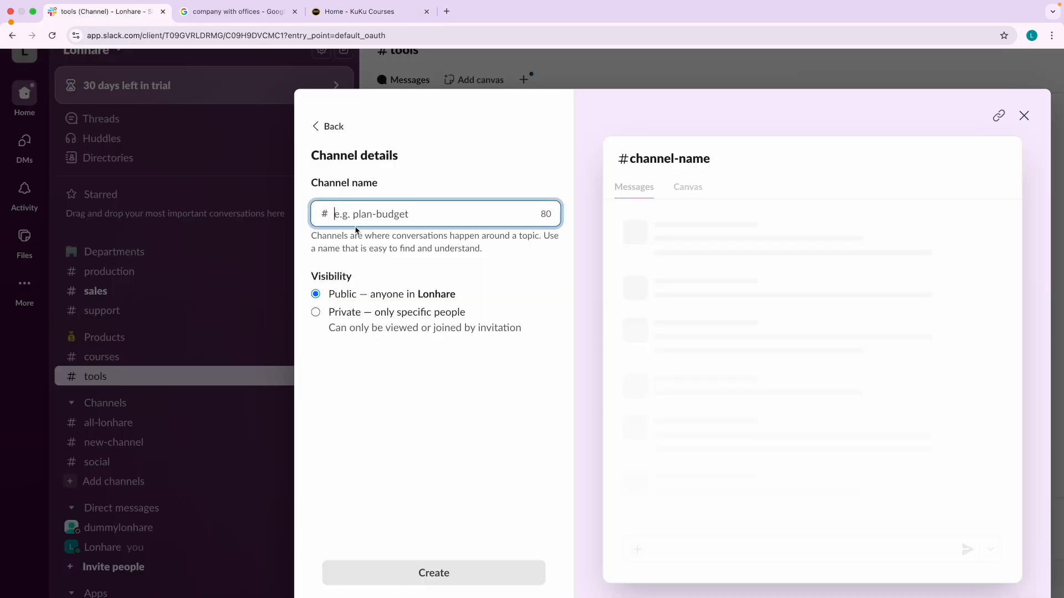
Step: Name the new channel library, create it as public, and skip adding people
text(libra)
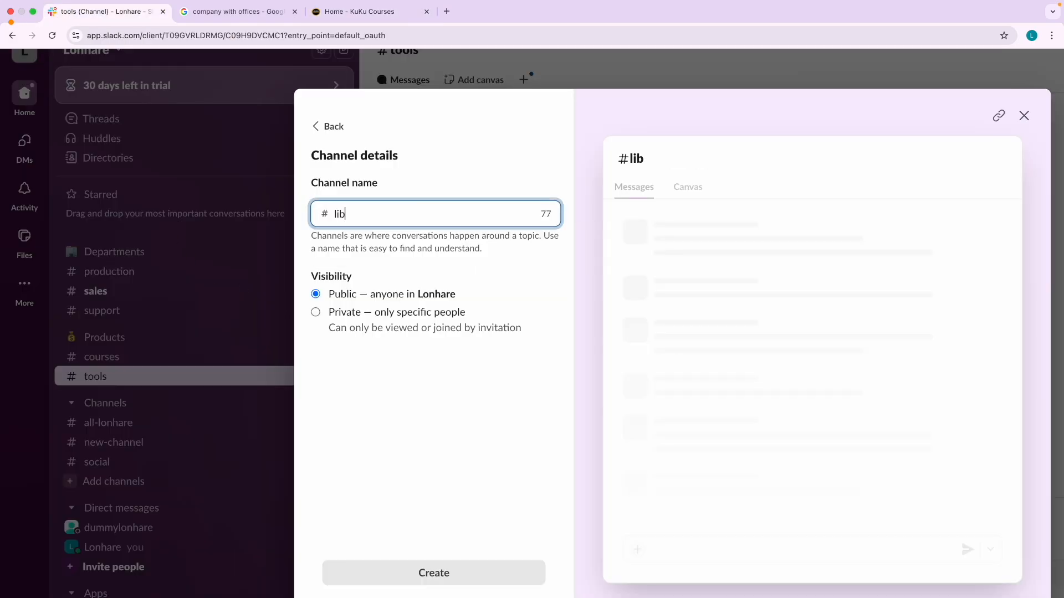
text(ry)
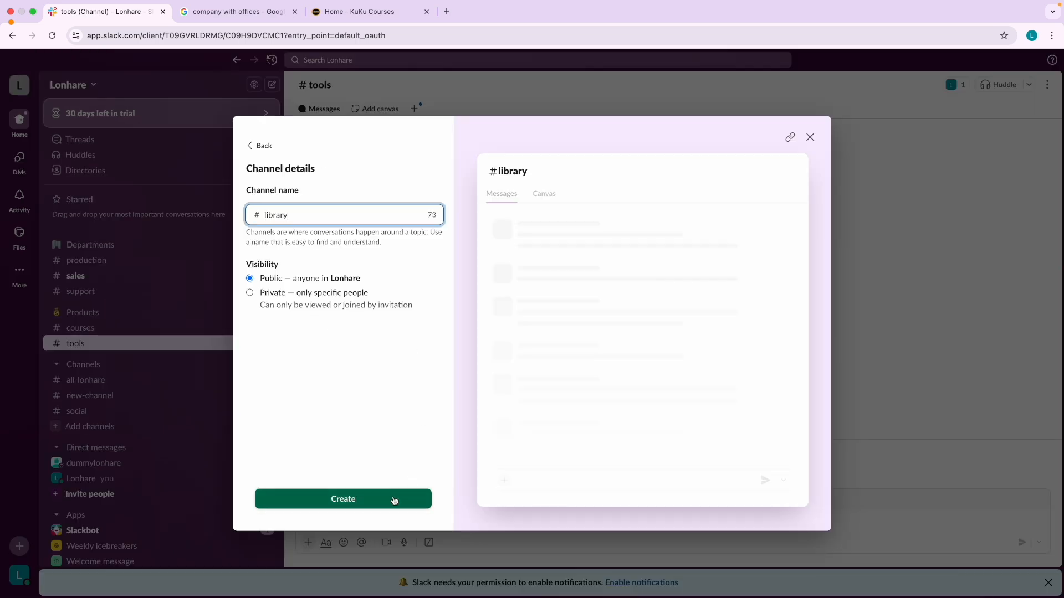
click(471, 574)
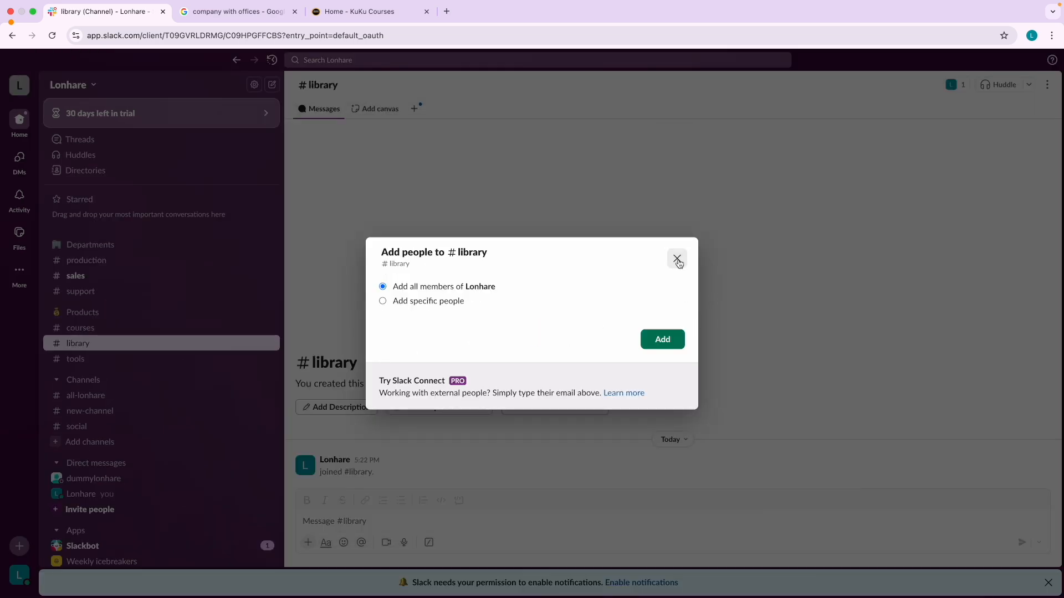
click(677, 260)
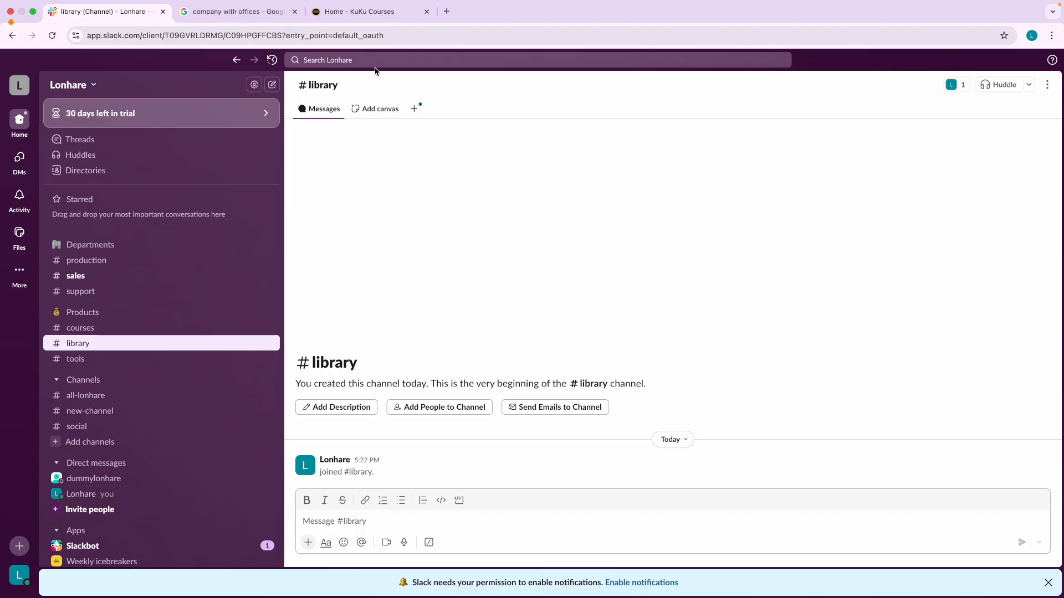
Step: Check the Kuku Courses site's navigation for another product, and start a blank channel named affiliate in the Products section
click(373, 12)
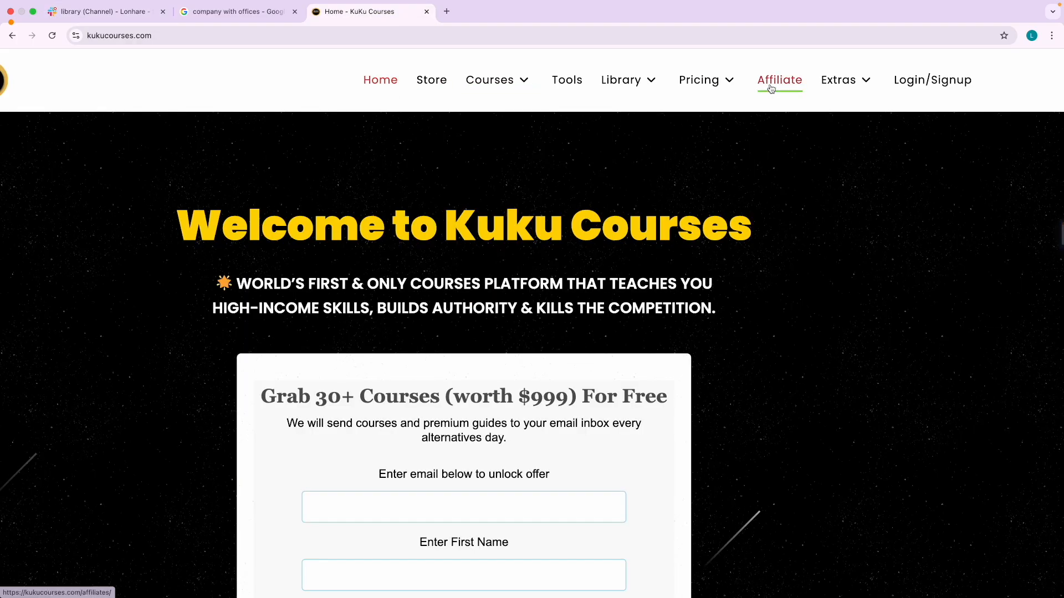
click(104, 16)
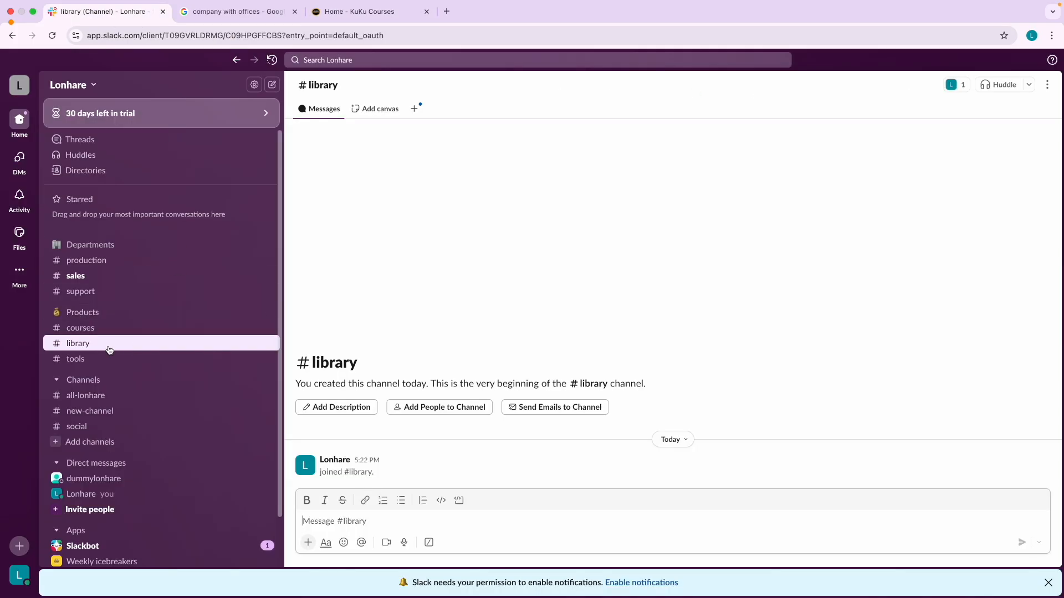
click(80, 314)
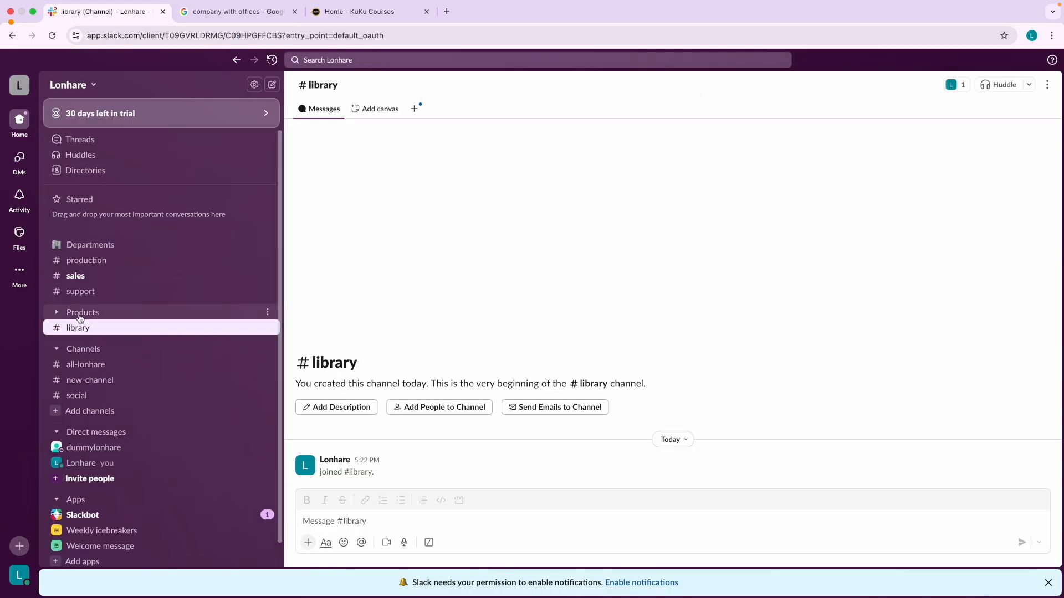
right_click(80, 315)
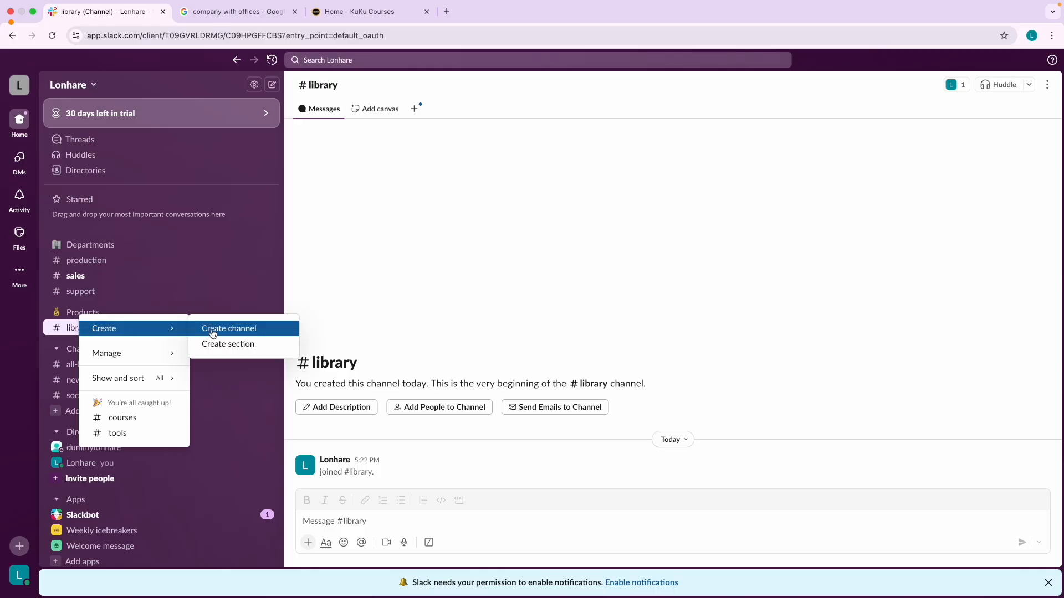
click(211, 331)
click(323, 496)
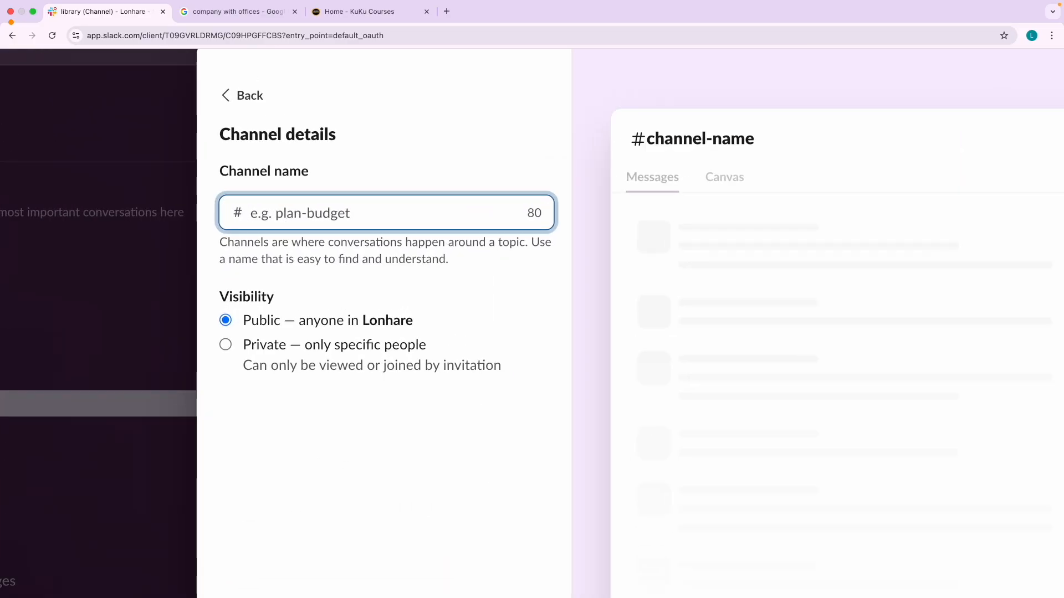
text(affiliate)
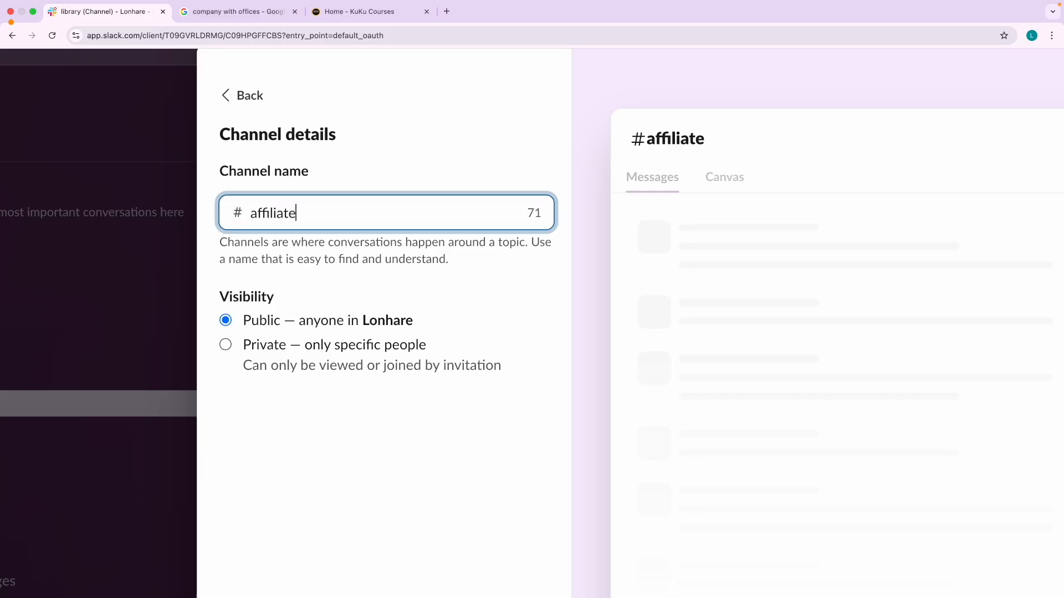
Step: Set the affiliate channel's visibility to private, create it, and skip adding people
click(309, 247)
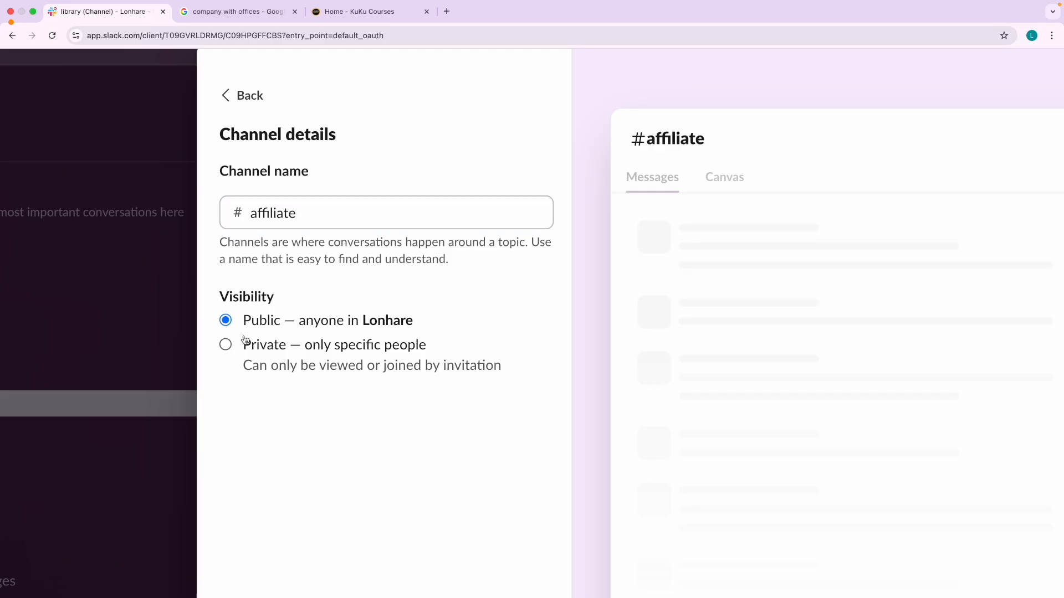
click(227, 346)
click(226, 320)
click(238, 357)
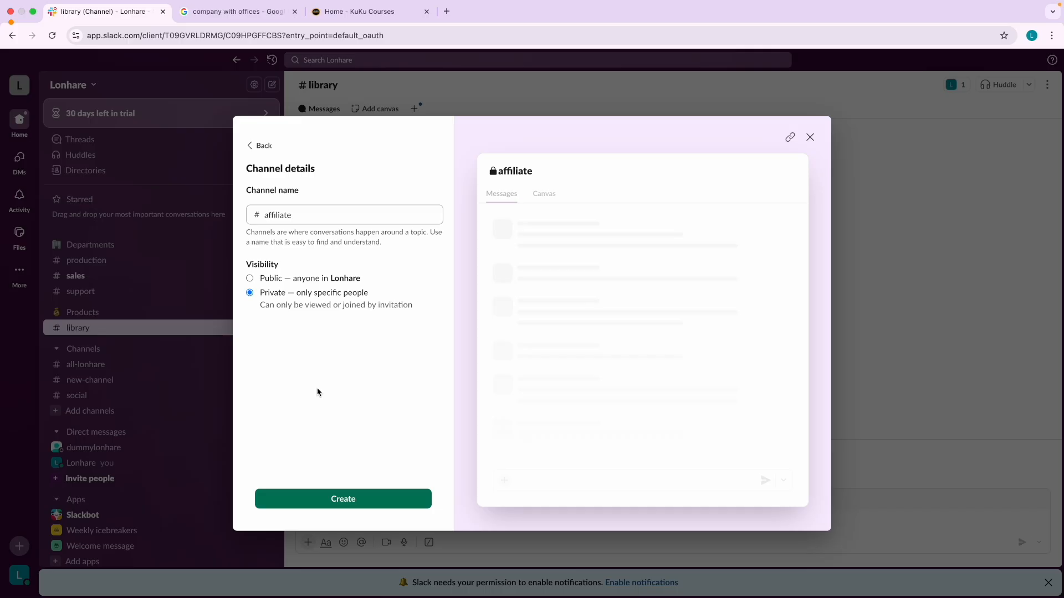
click(347, 500)
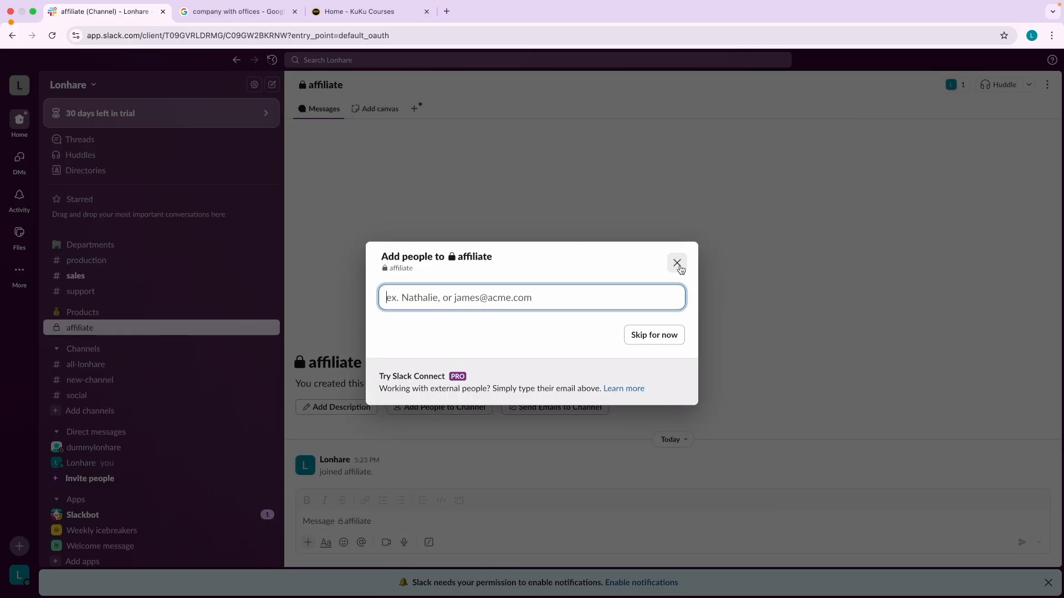
click(677, 264)
Step: Expand the Products section to show all its channels and compare the private and public channel icons
click(57, 313)
click(56, 313)
click(57, 313)
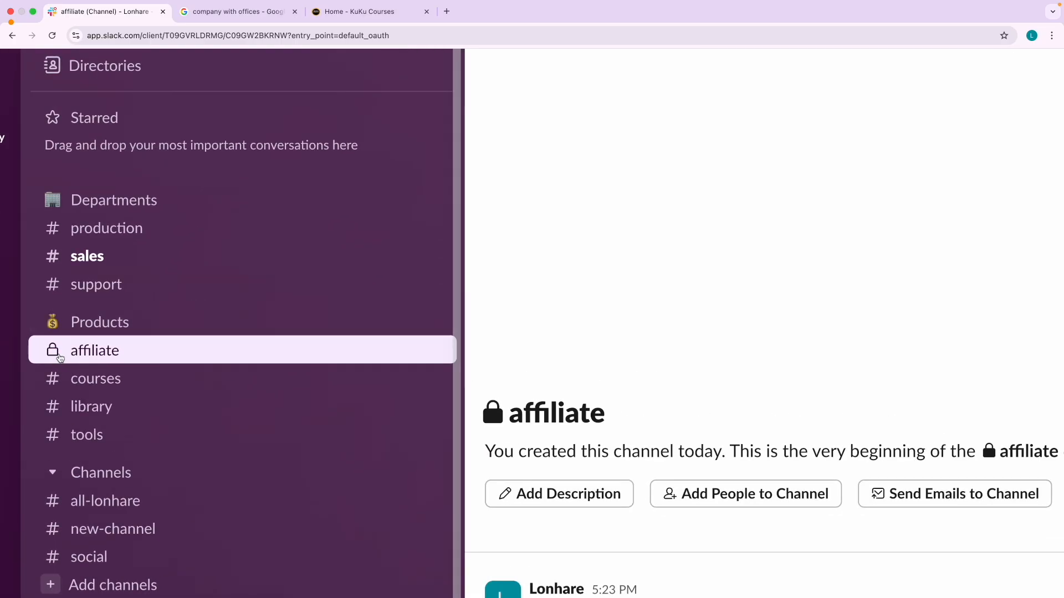
scroll(61, 359, up, 3)
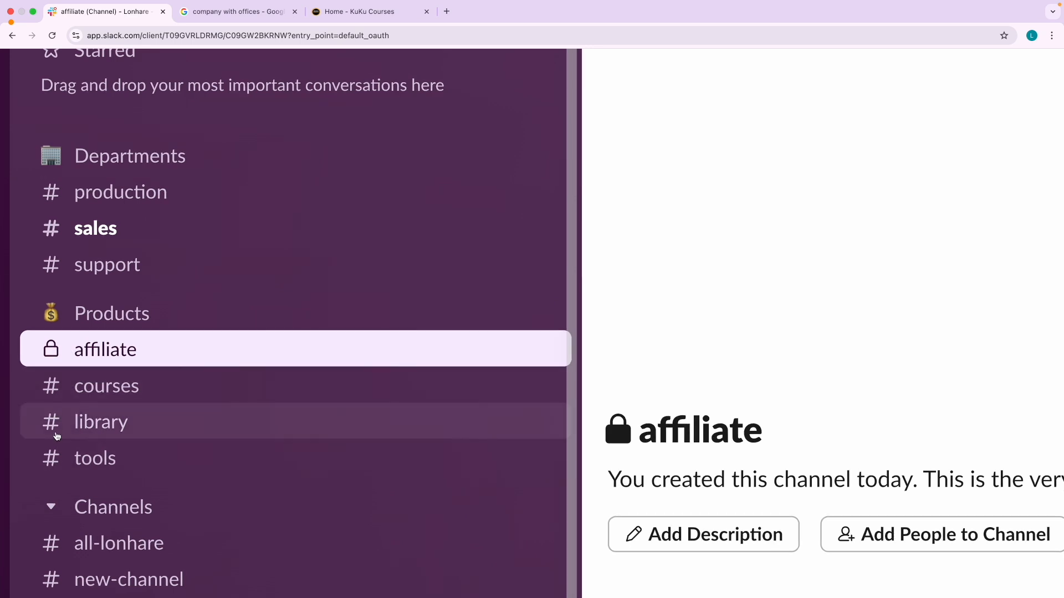
scroll(255, 388, down, 5)
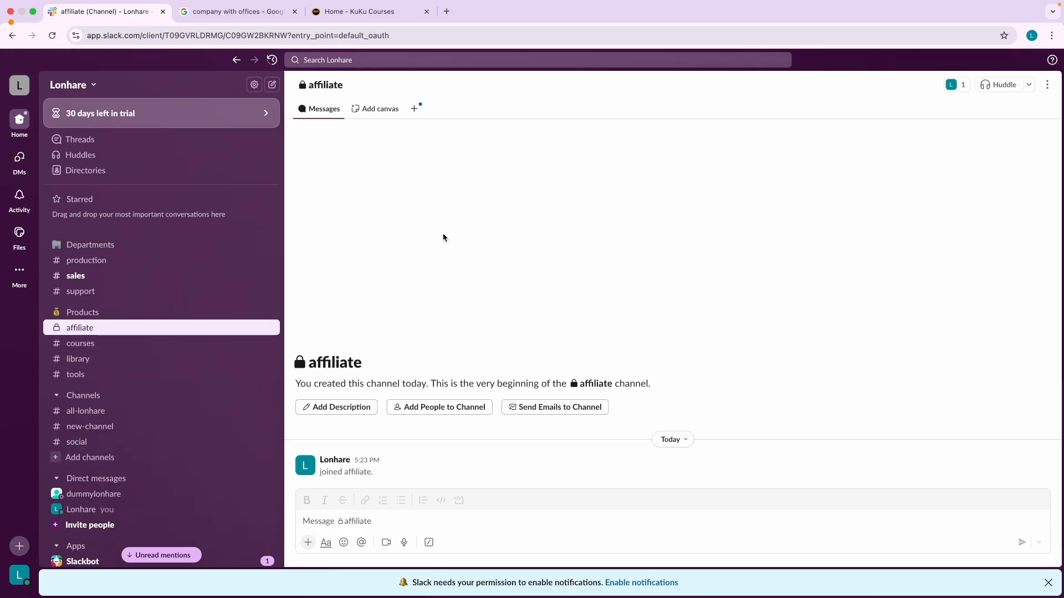
Step: Switch to the other browser window and open the Kuku Courses workspace in Slack from its admin page
key(ctrl+Right)
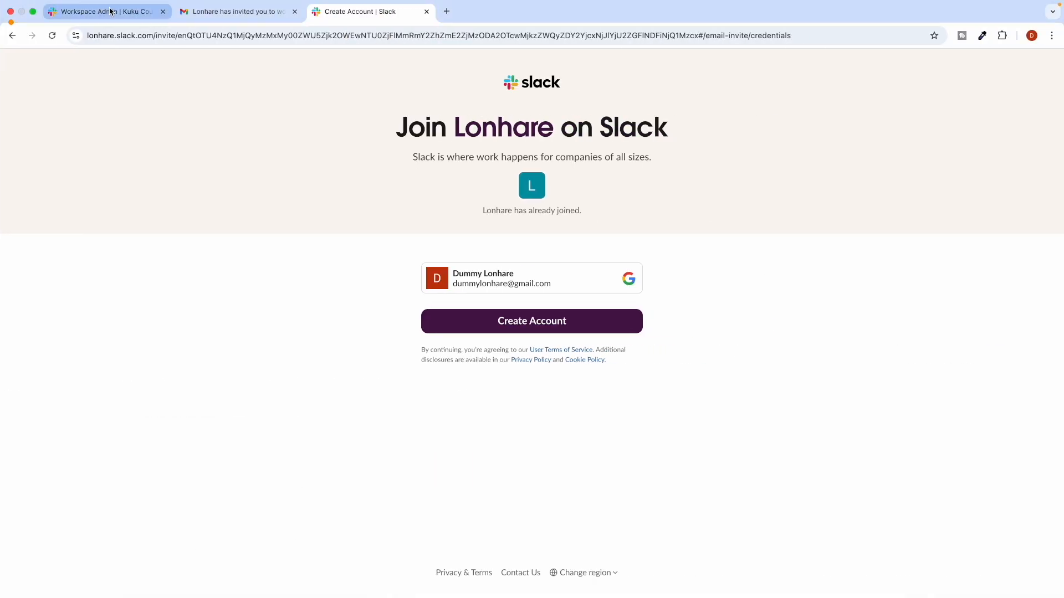
click(335, 11)
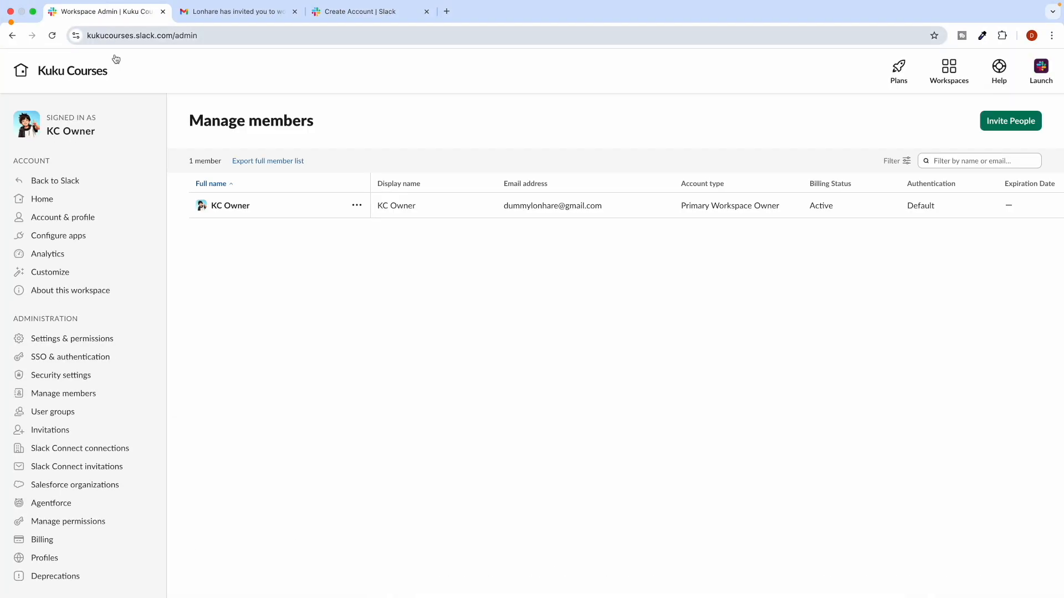
click(66, 75)
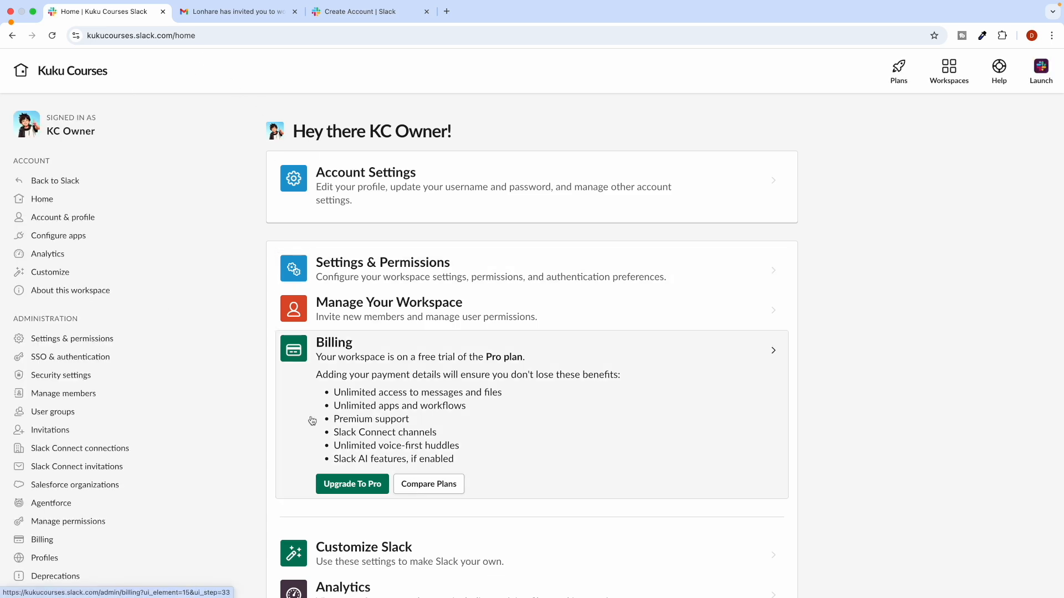
click(54, 181)
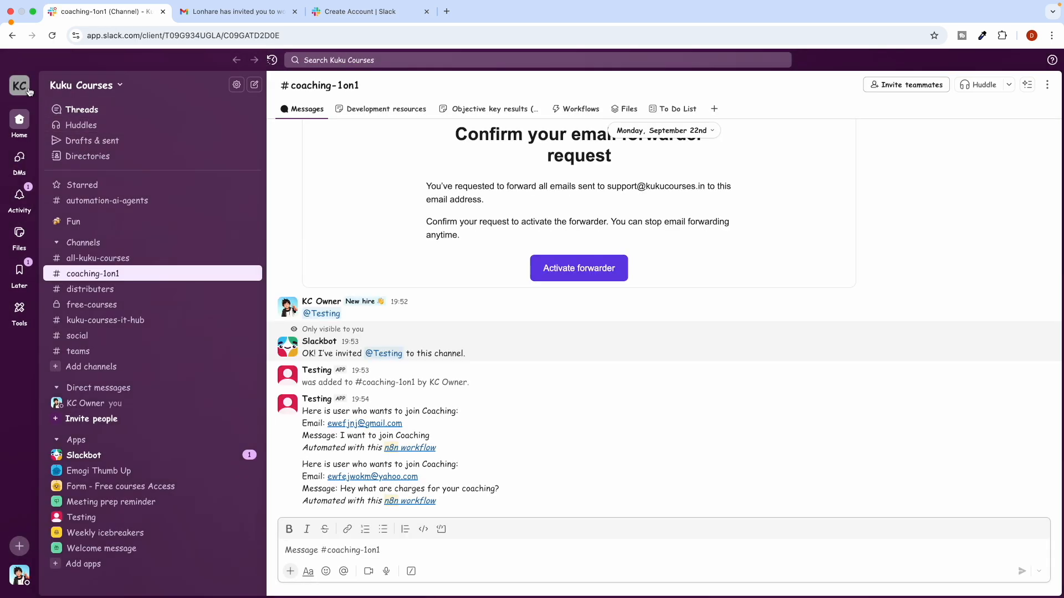
click(28, 88)
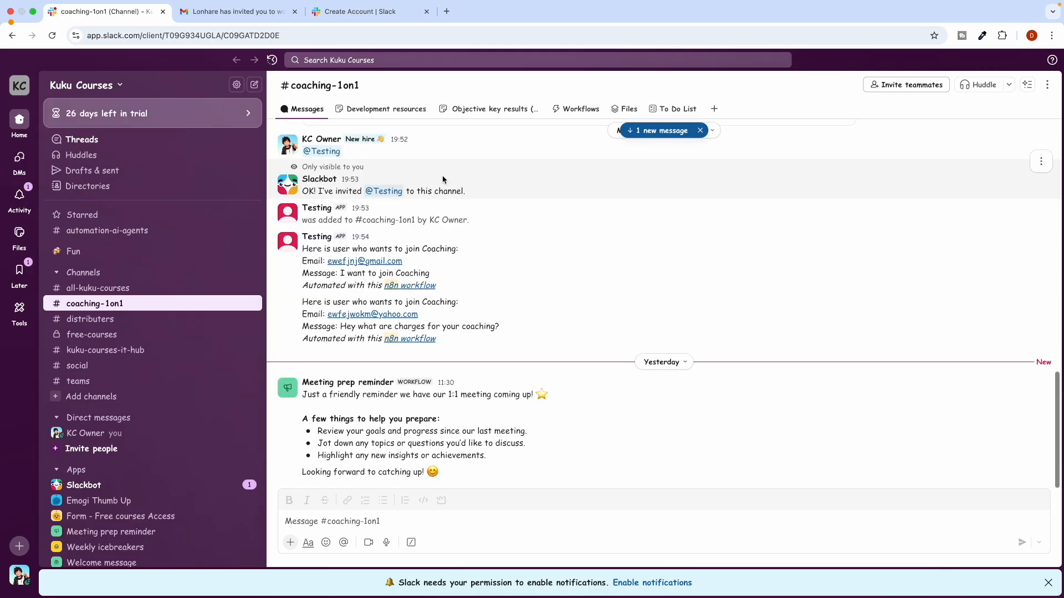
Step: Compare the Lonhare workspace with the Kuku Courses workspace, and review the diagram relating Slack channels to company departments
key(ctrl+Left)
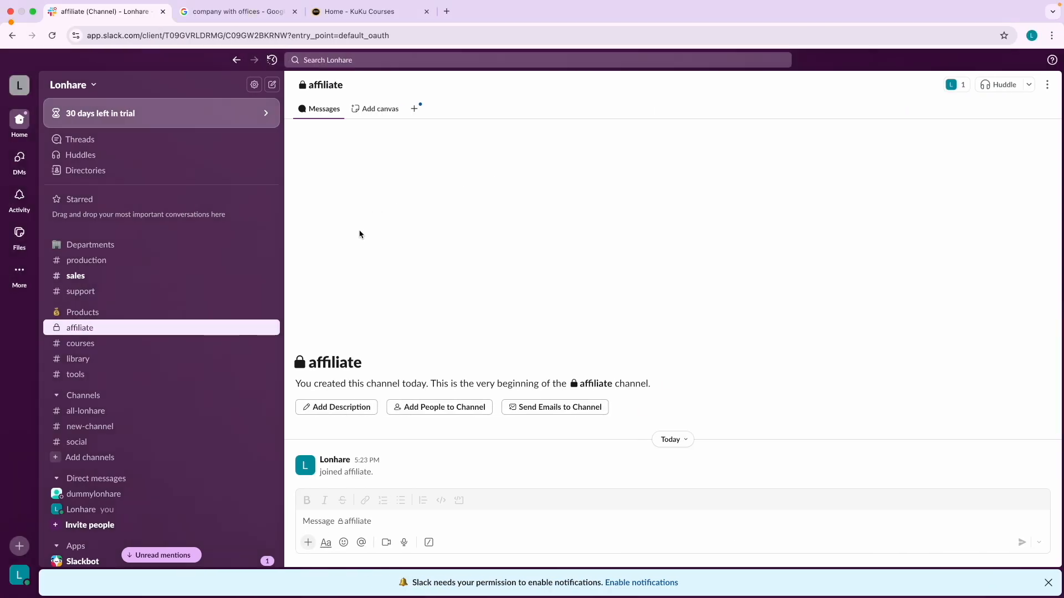
key(ctrl+Right)
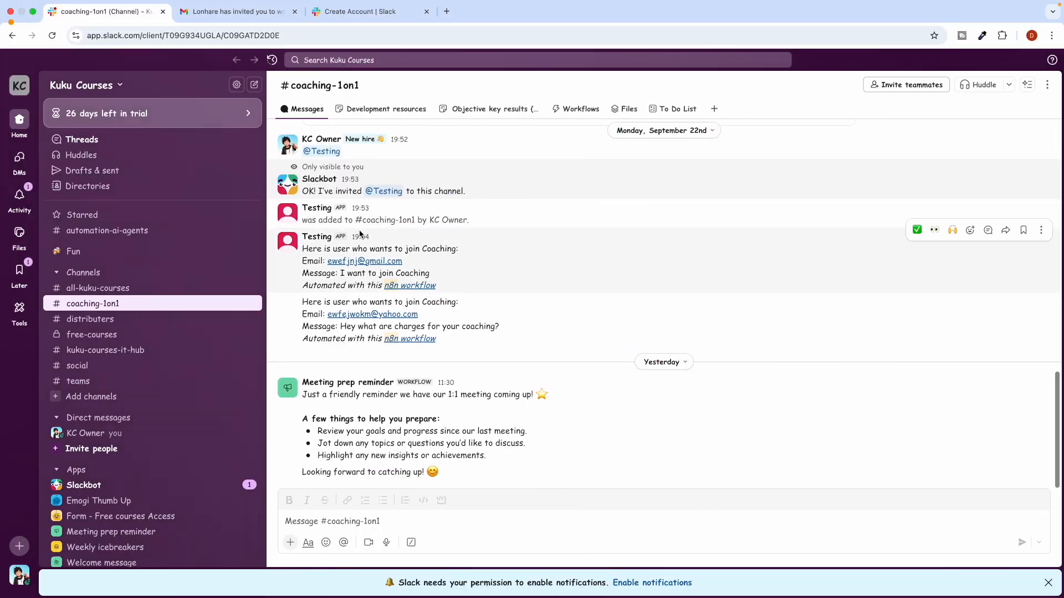
key(ctrl+Right)
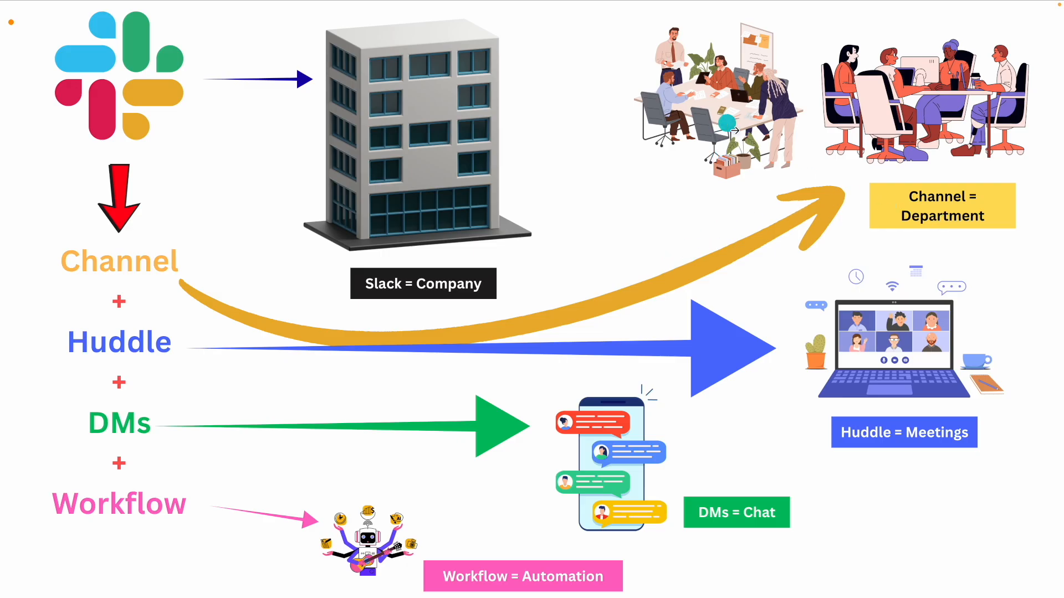
click(856, 198)
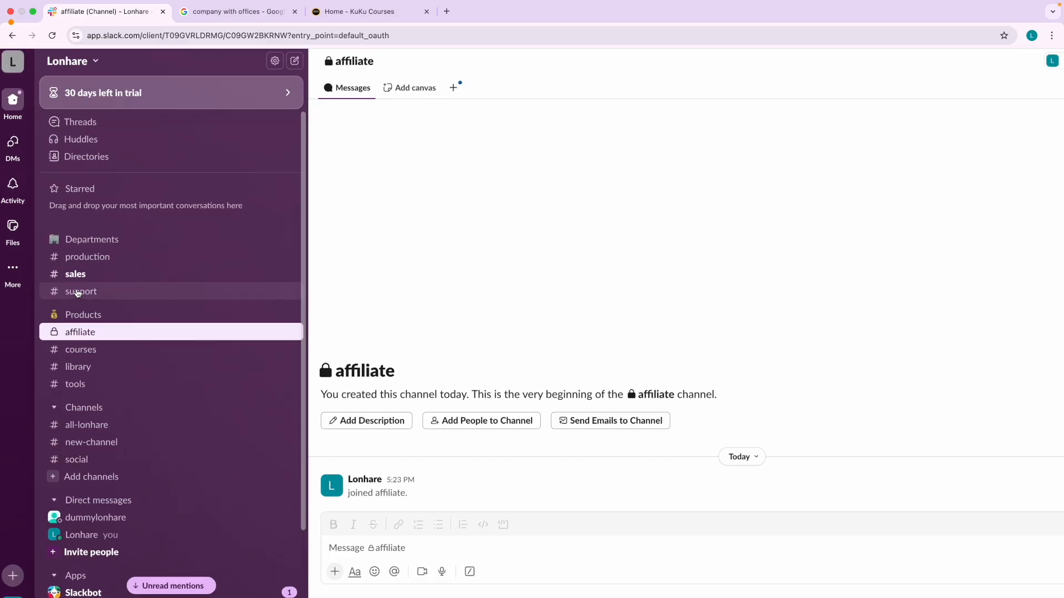
Step: View the courses and tools channels in the Lonhare workspace's Products section
click(97, 350)
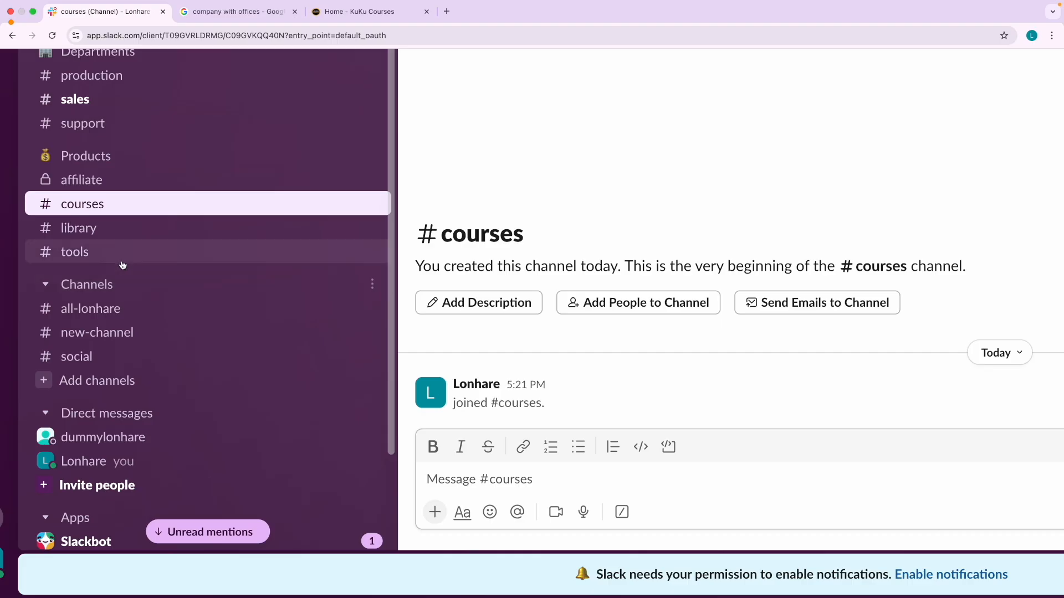
click(99, 262)
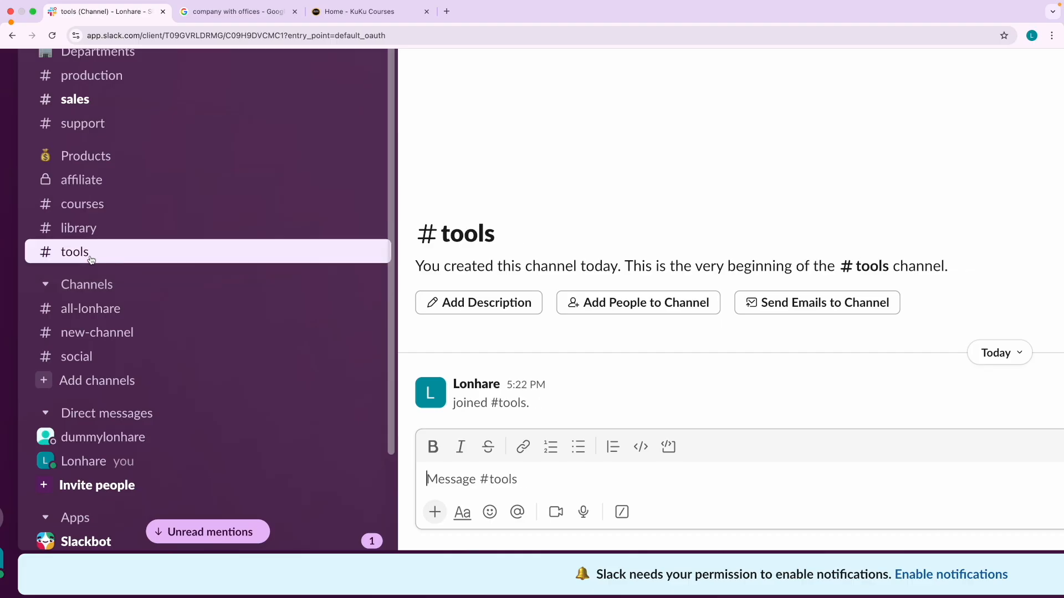
Step: View the production and sales channels in the Lonhare workspace's Departments section
scroll(94, 259, up, 5)
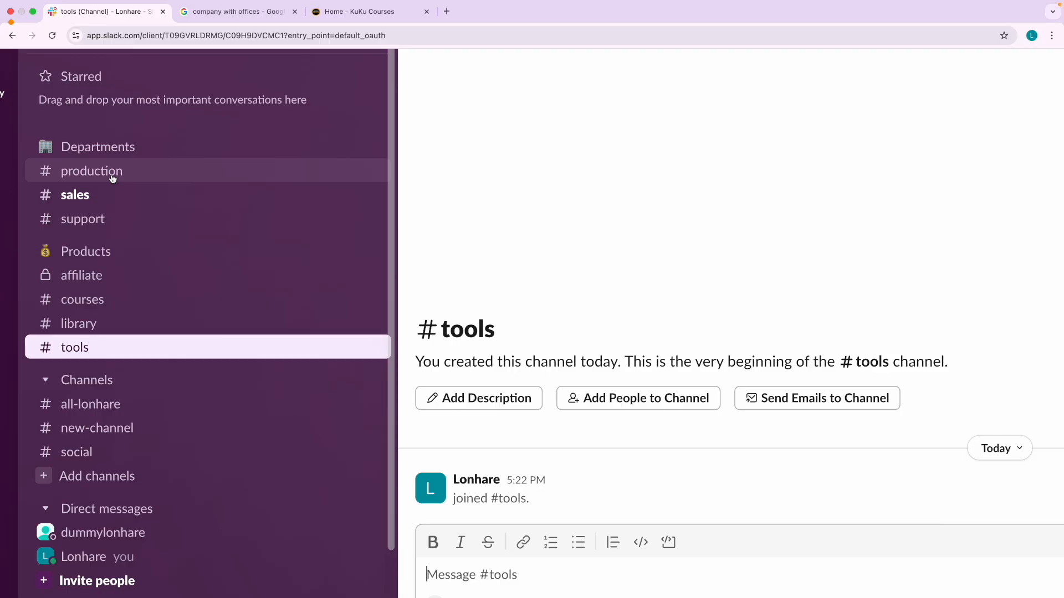
click(110, 177)
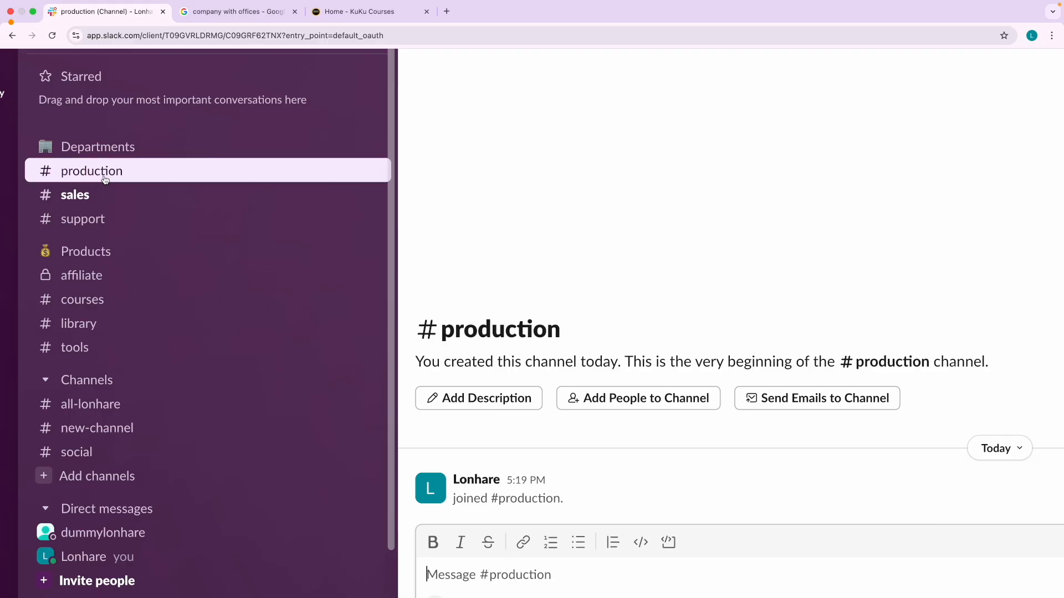
click(102, 206)
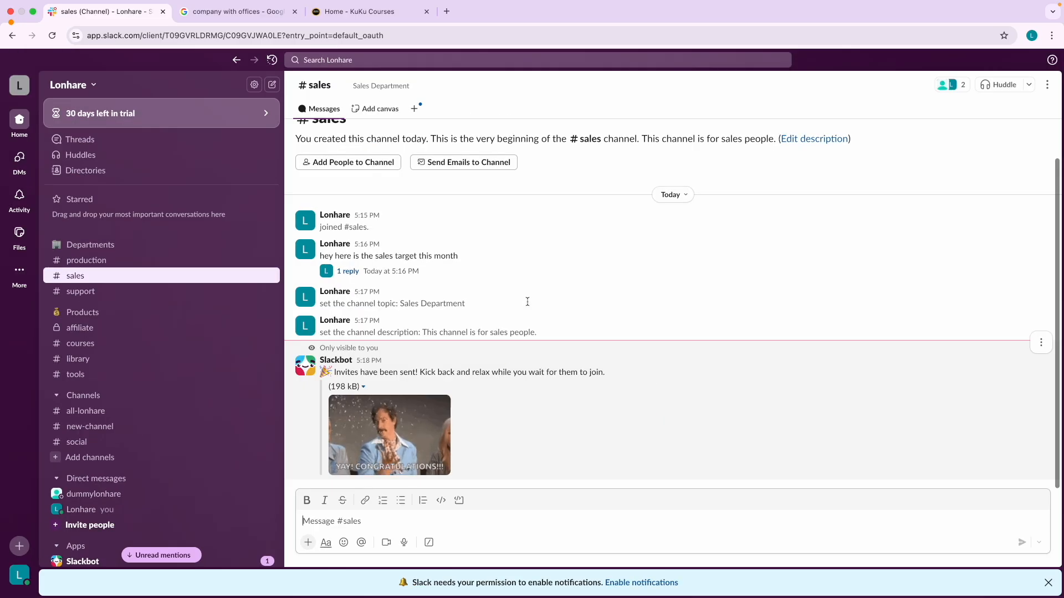
Step: Switch to the Slack concepts presentation and go from the channel slide through the overview diagram to the Huddle slide
key(ctrl+Right)
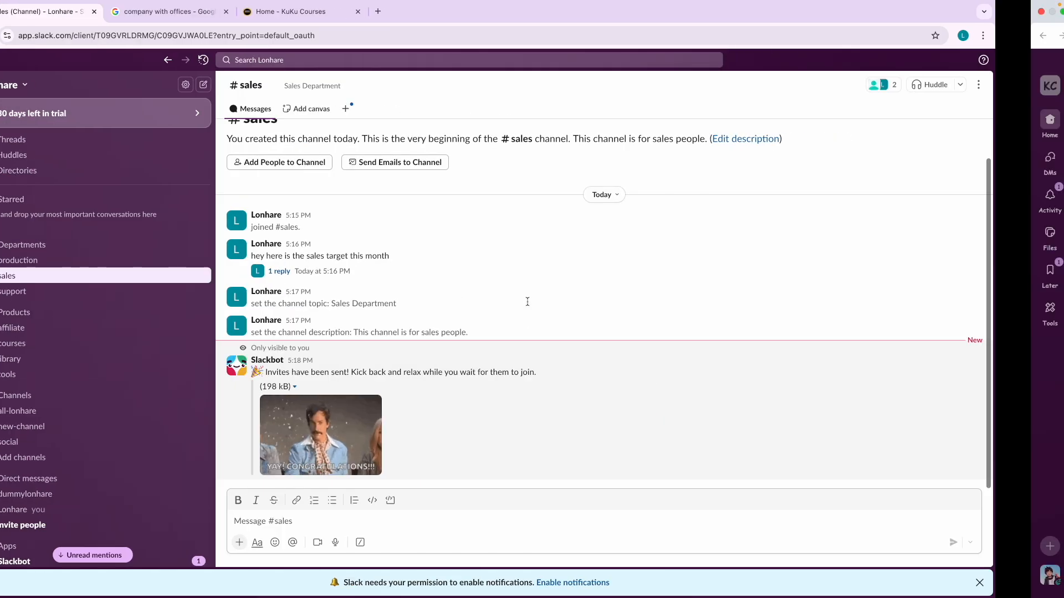
key(ctrl+Right)
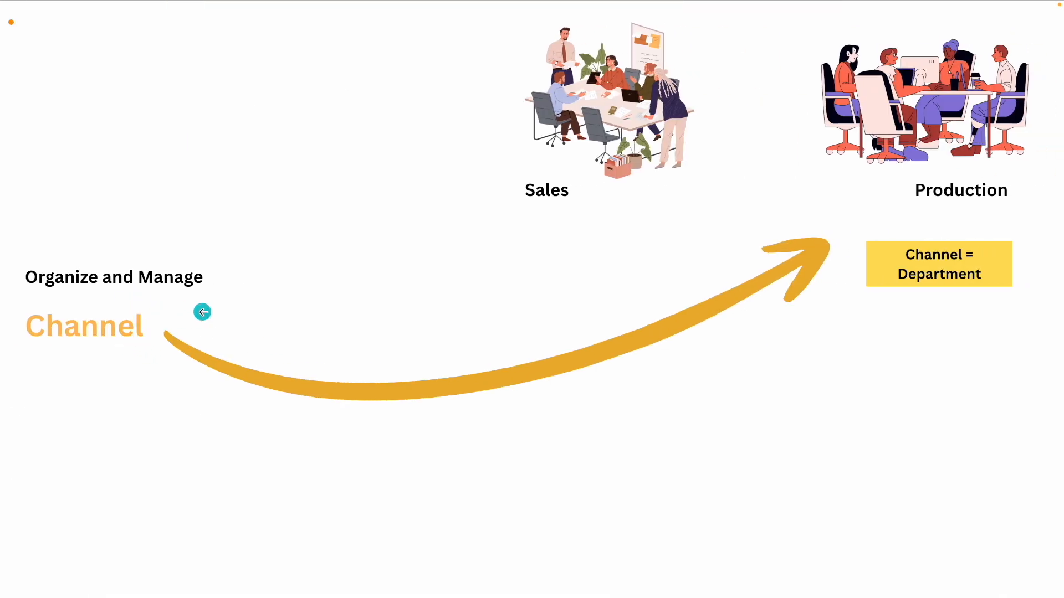
key(Right)
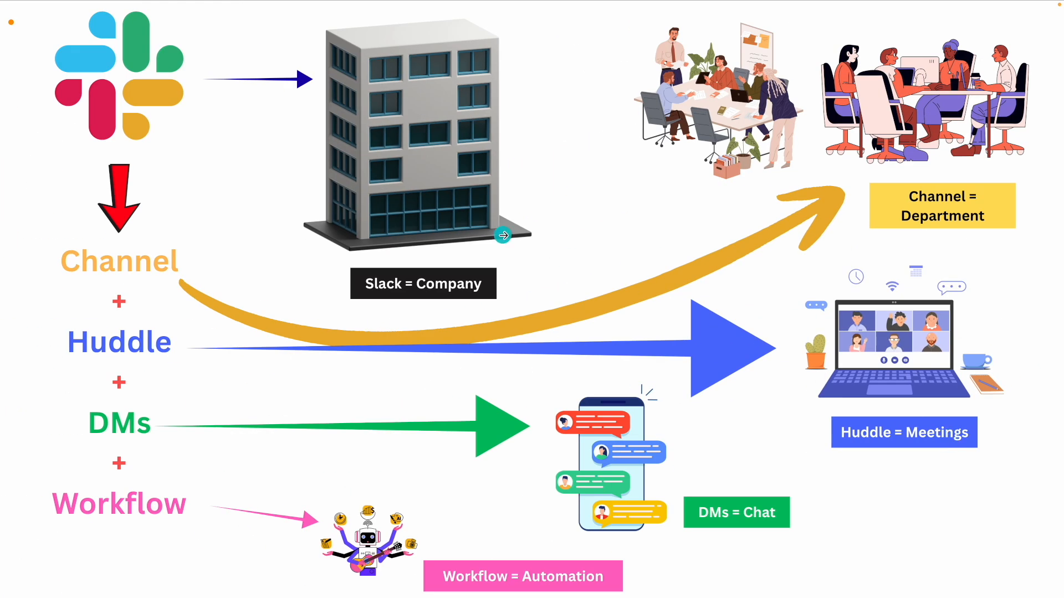
click(938, 299)
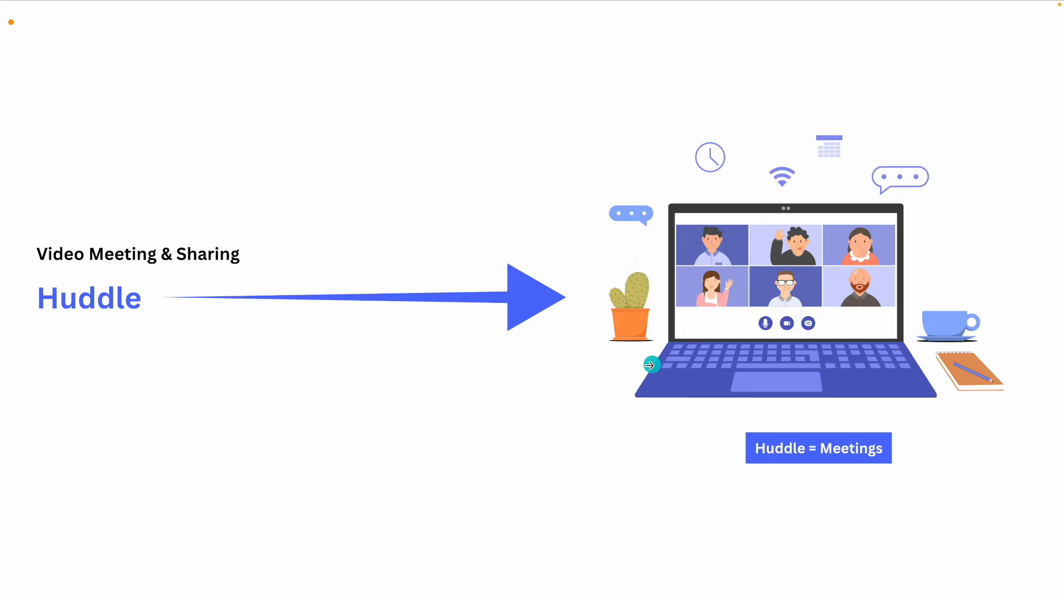
Step: Return to the browser, search for zoom in a new tab and open the Zoom website
key(ctrl+Left)
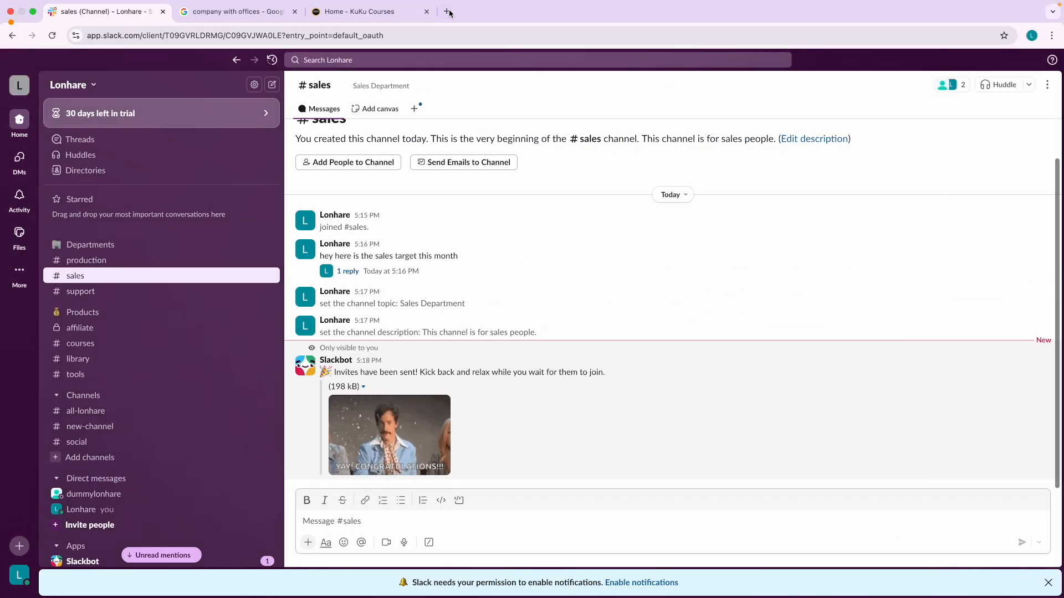
click(448, 12)
text(zoom)
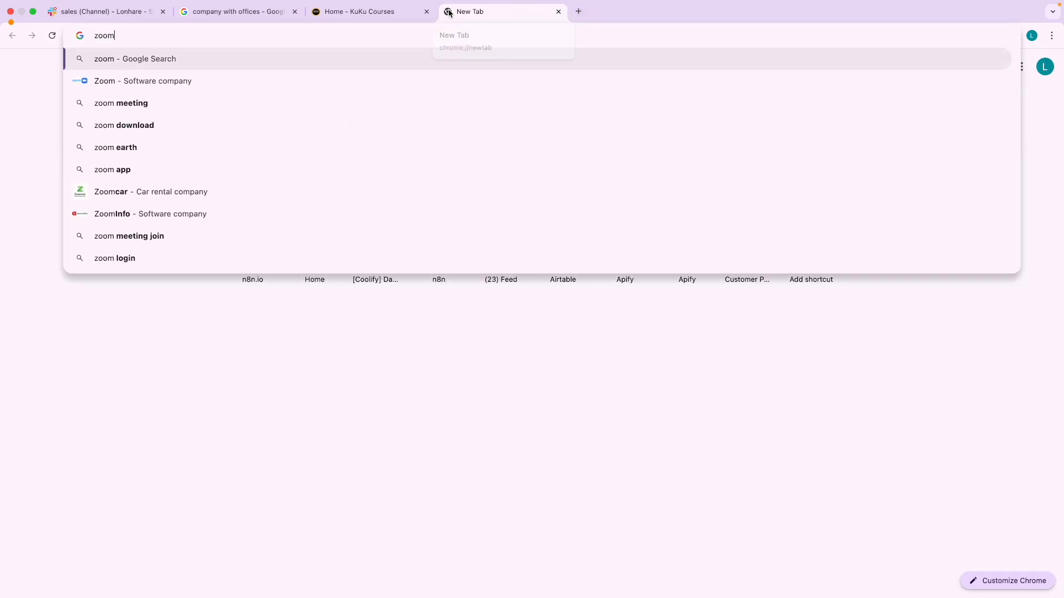
key(Return)
click(238, 172)
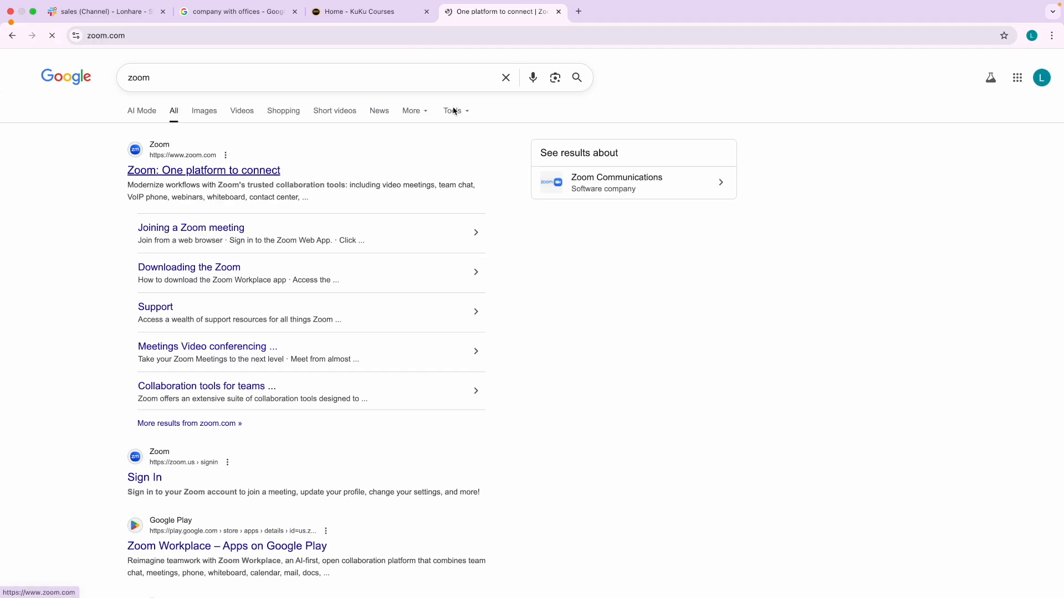
Step: Search for meet in another new tab, open Google Meet and dismiss its web calling notice
click(577, 12)
text(meet)
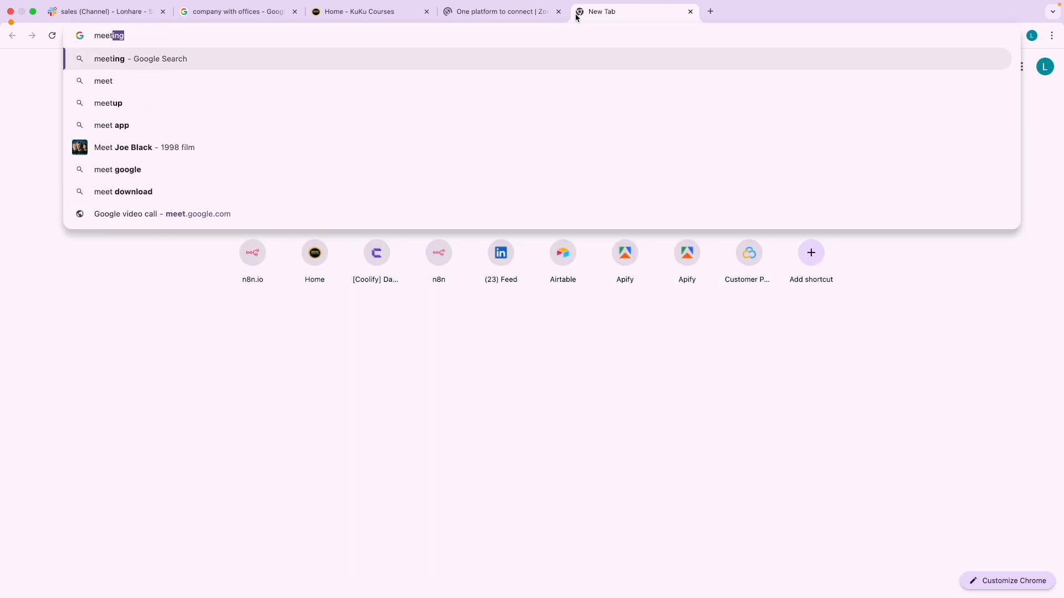
key(BackSpace)
key(Return)
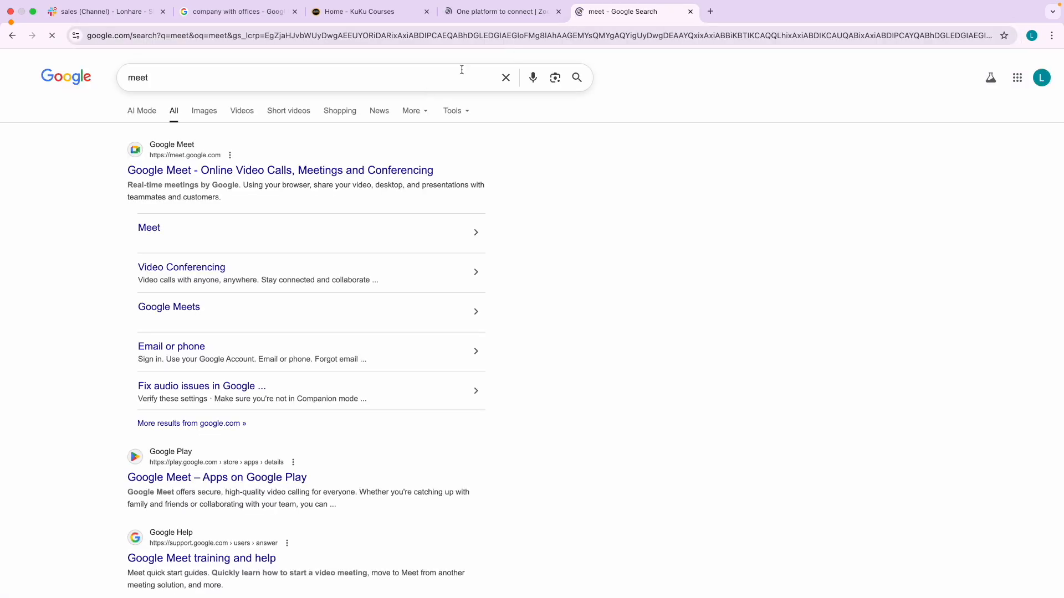
click(220, 172)
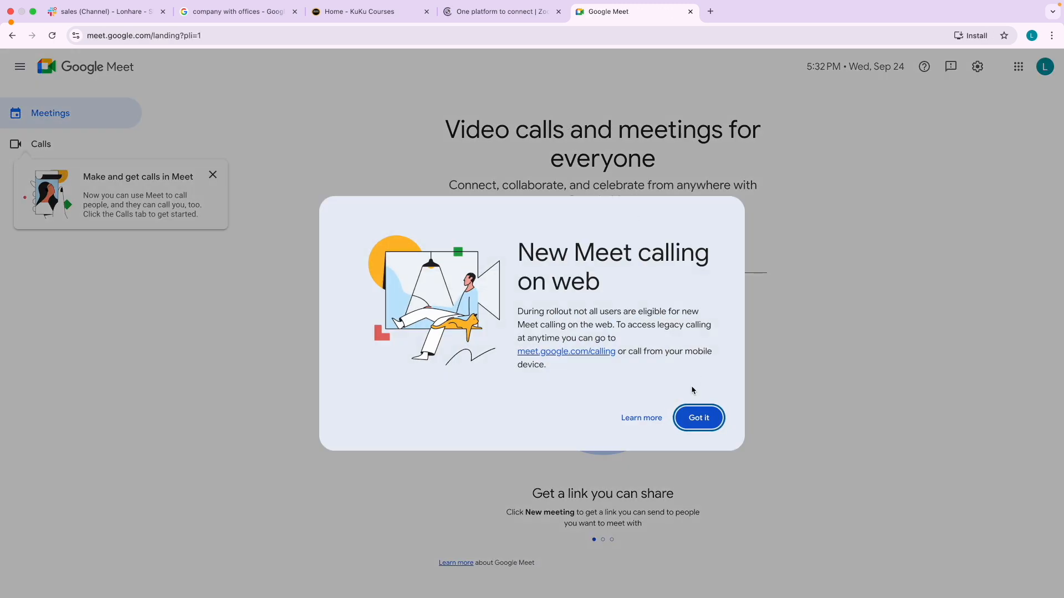
click(698, 418)
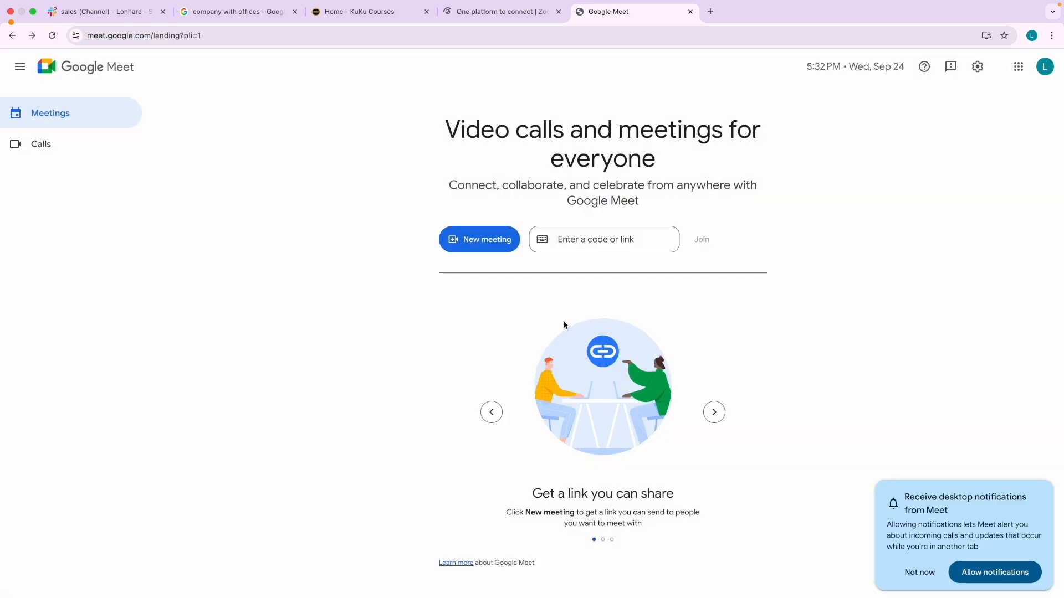
Step: Start an instant Google Meet meeting without microphone and camera
click(493, 246)
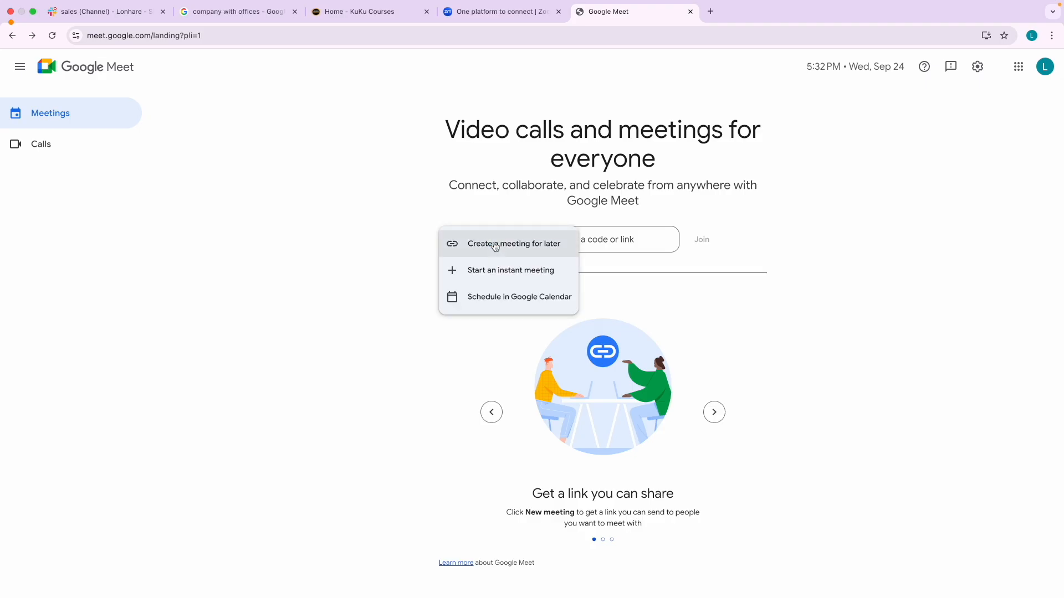
click(506, 270)
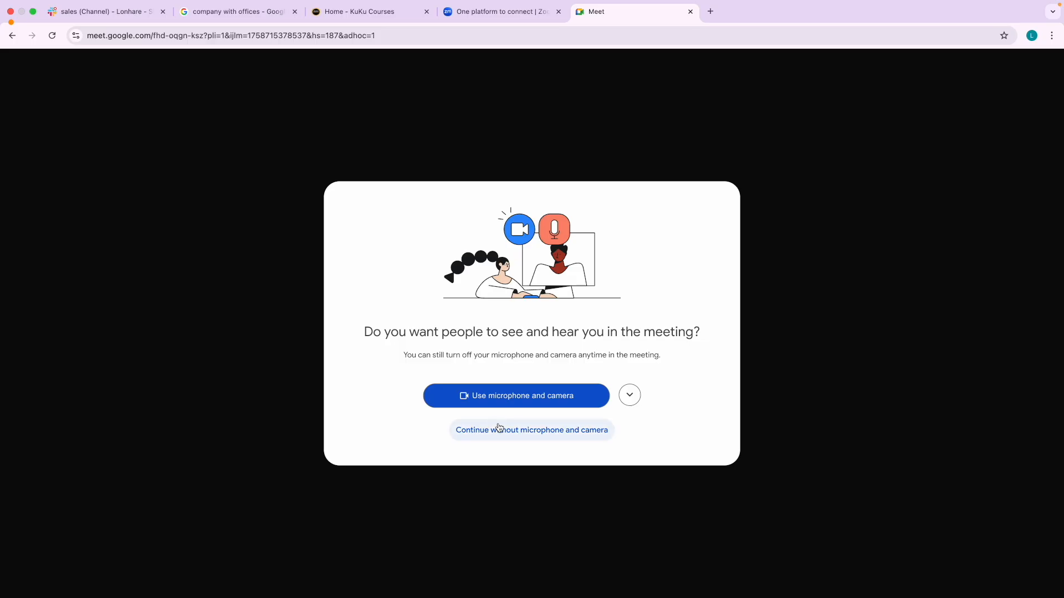
click(501, 430)
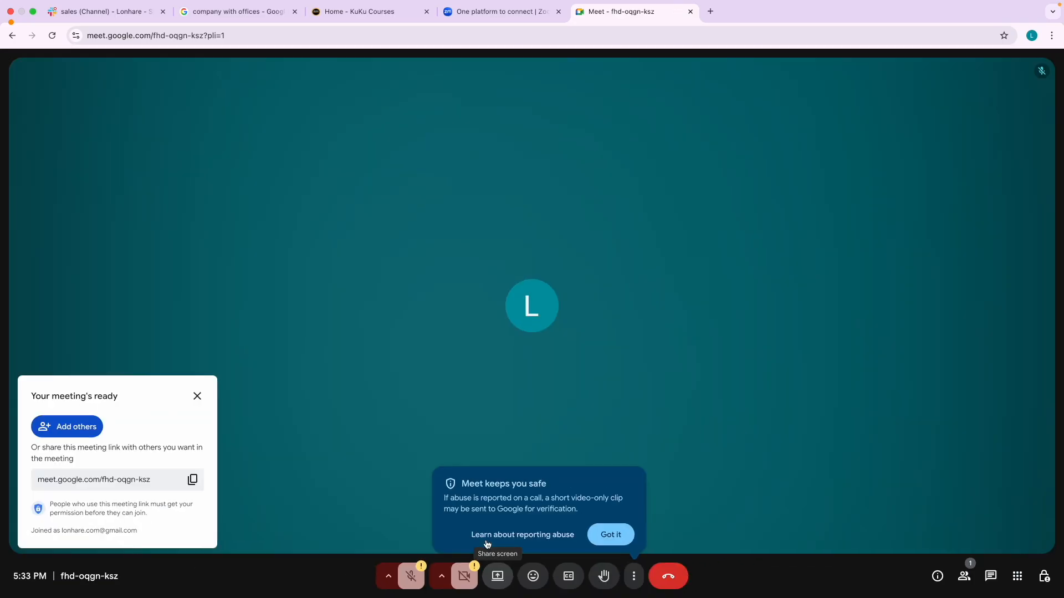
Step: Present the entire screen in the meeting and choose to show it anyway
click(487, 544)
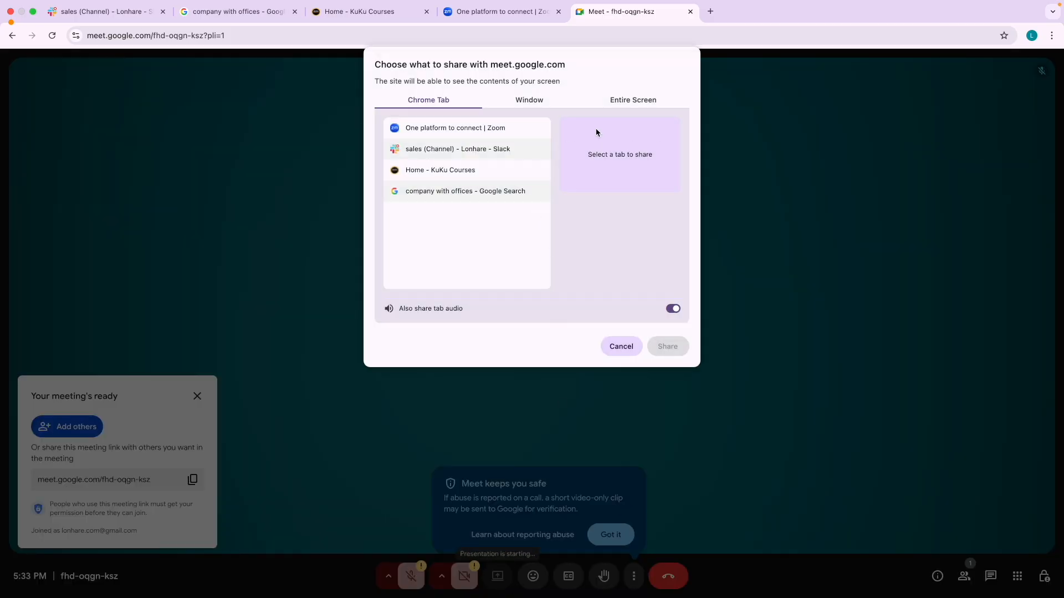
click(619, 101)
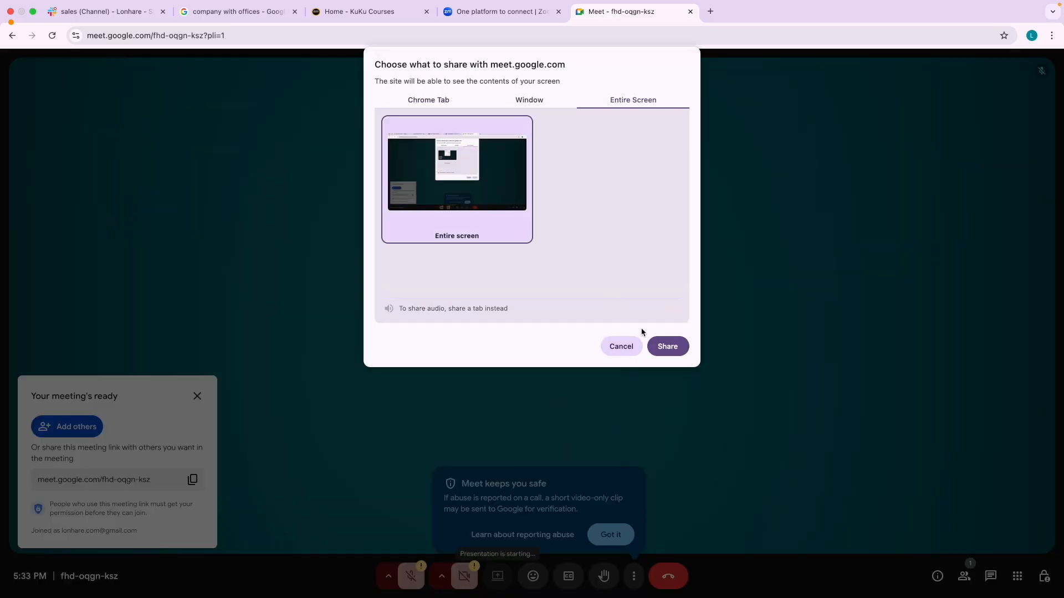
click(668, 346)
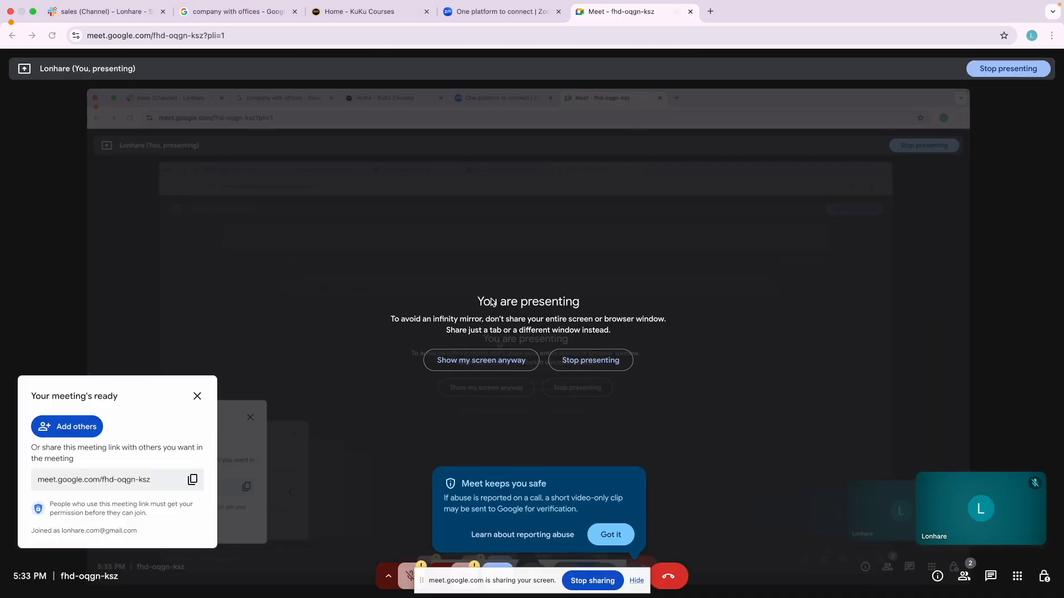
click(515, 348)
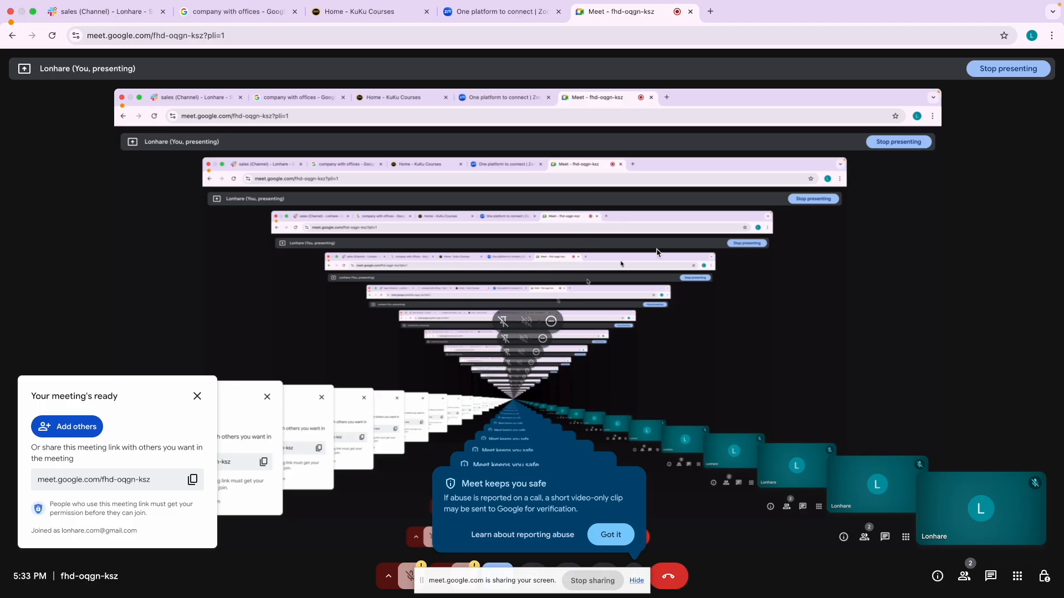
Step: Hide the screen-sharing notice and stop presenting the screen in the meeting
click(636, 580)
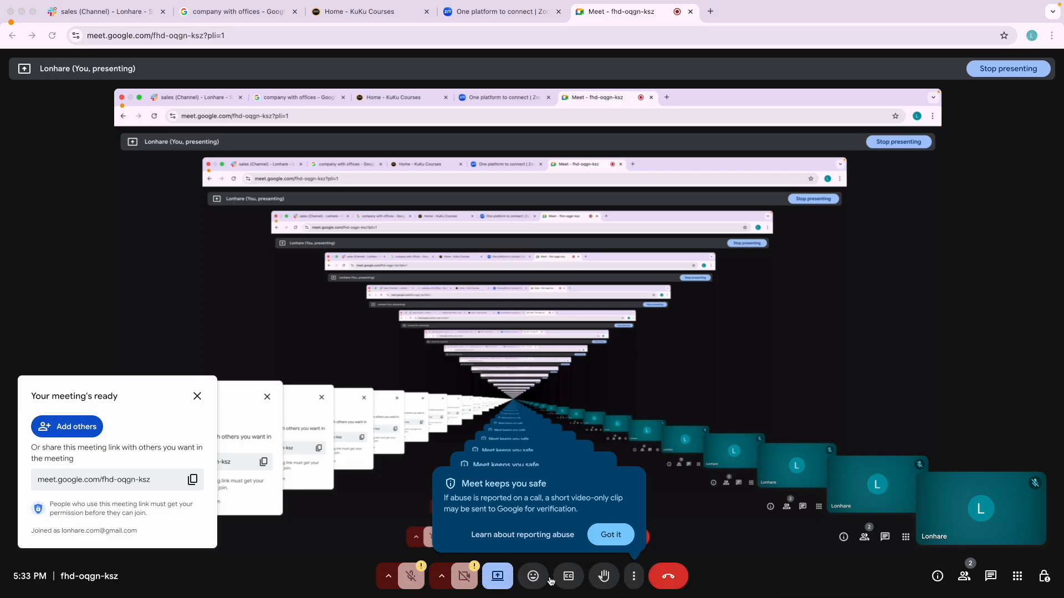
click(497, 576)
click(537, 538)
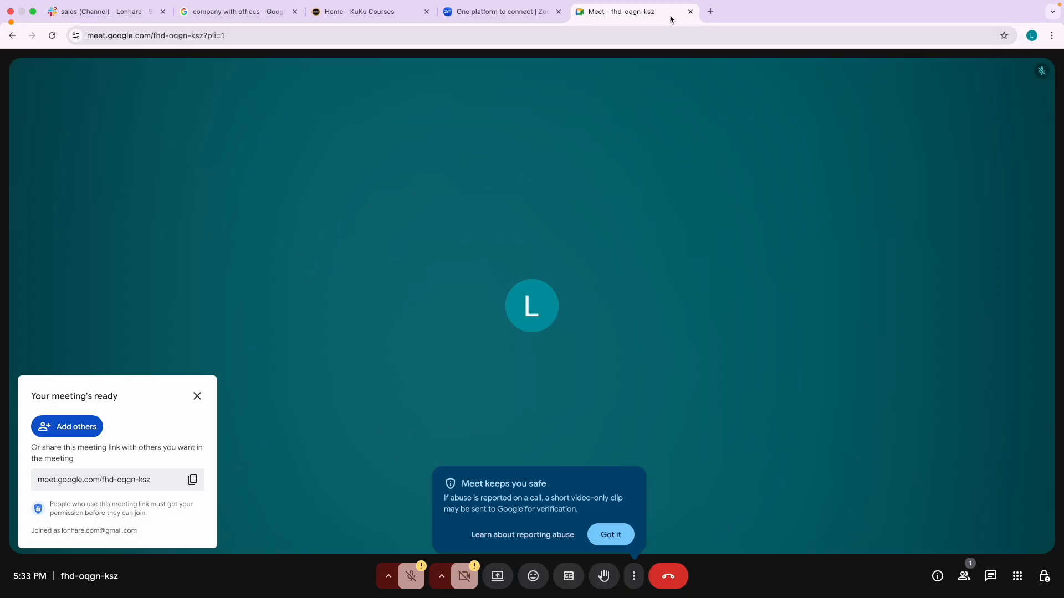
Step: Close the Google Meet and Zoom pages and return to the Slack workspace
click(689, 12)
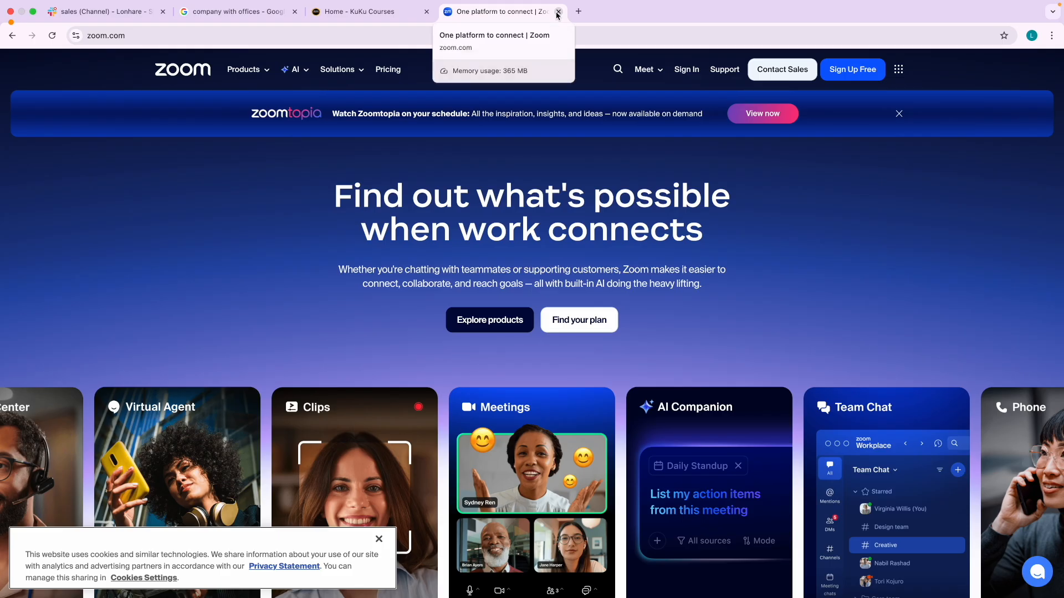
click(557, 12)
click(109, 12)
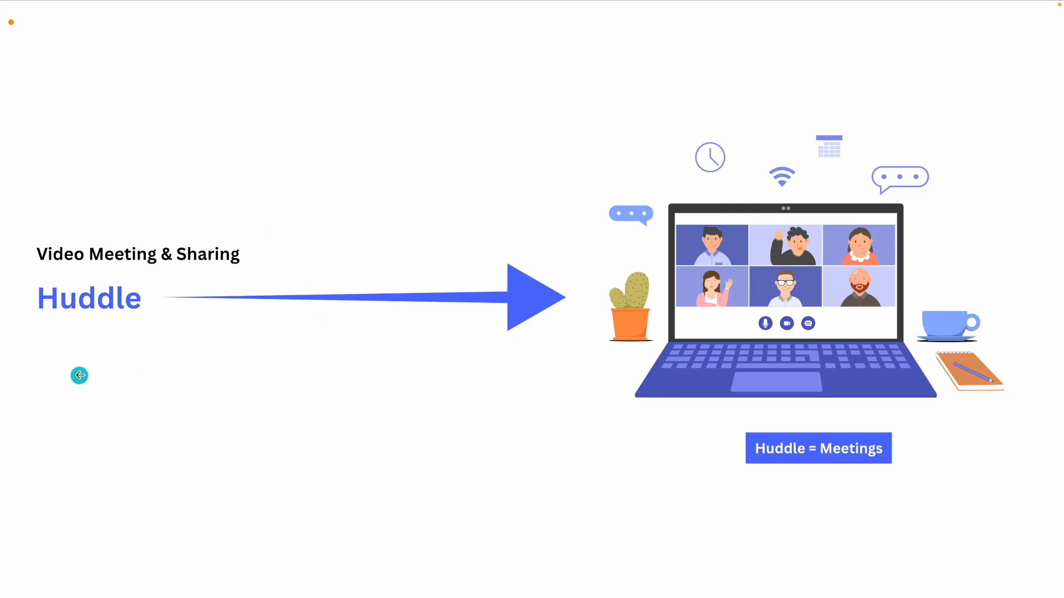
Step: Review the overview diagram and the Huddle slide in the presentation, and return to the Lonhare workspace
click(103, 329)
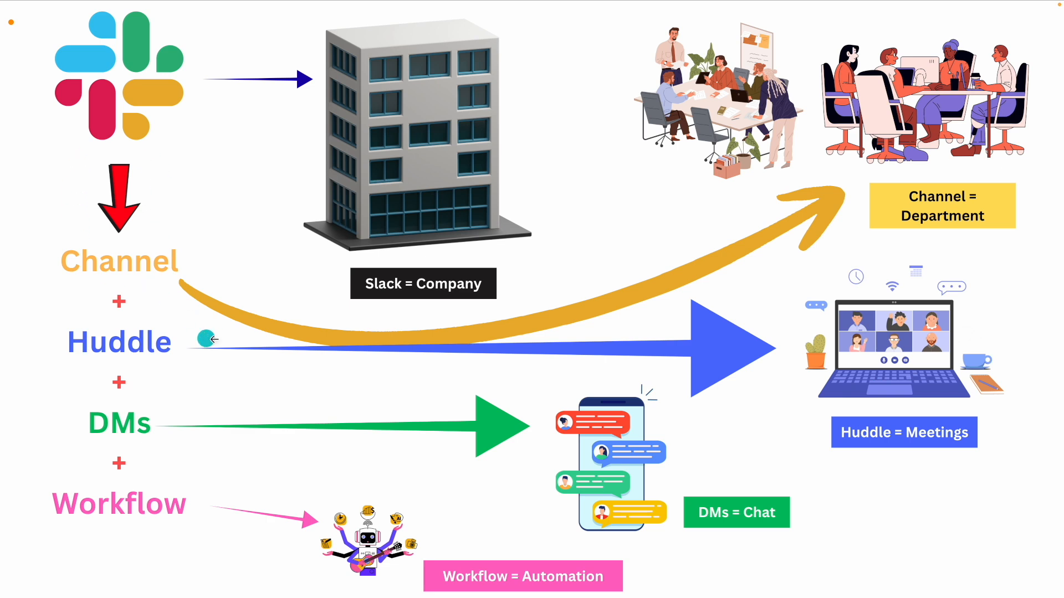
key(Right)
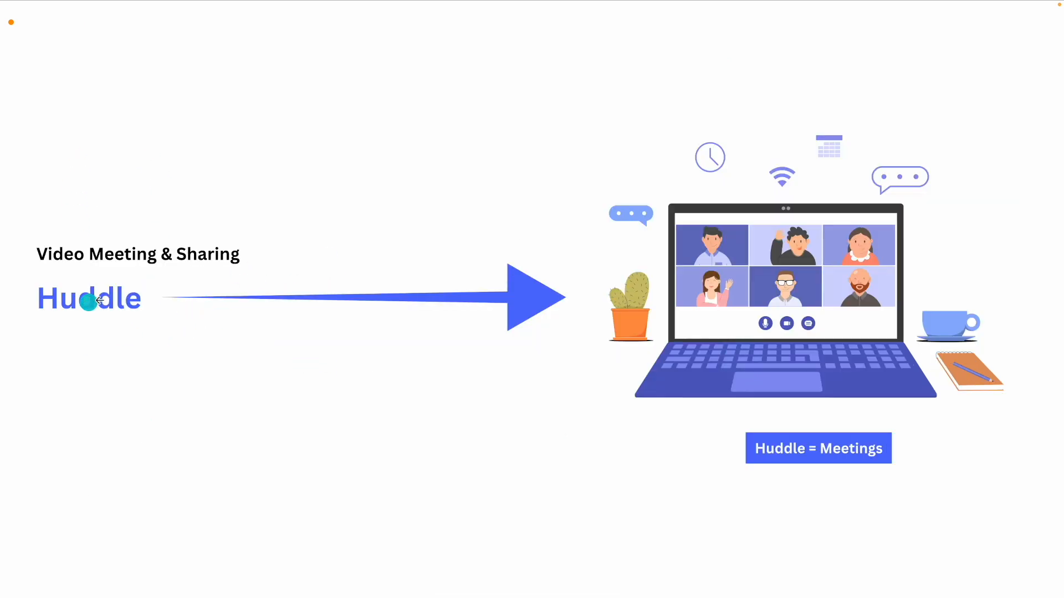
key(ctrl+Left)
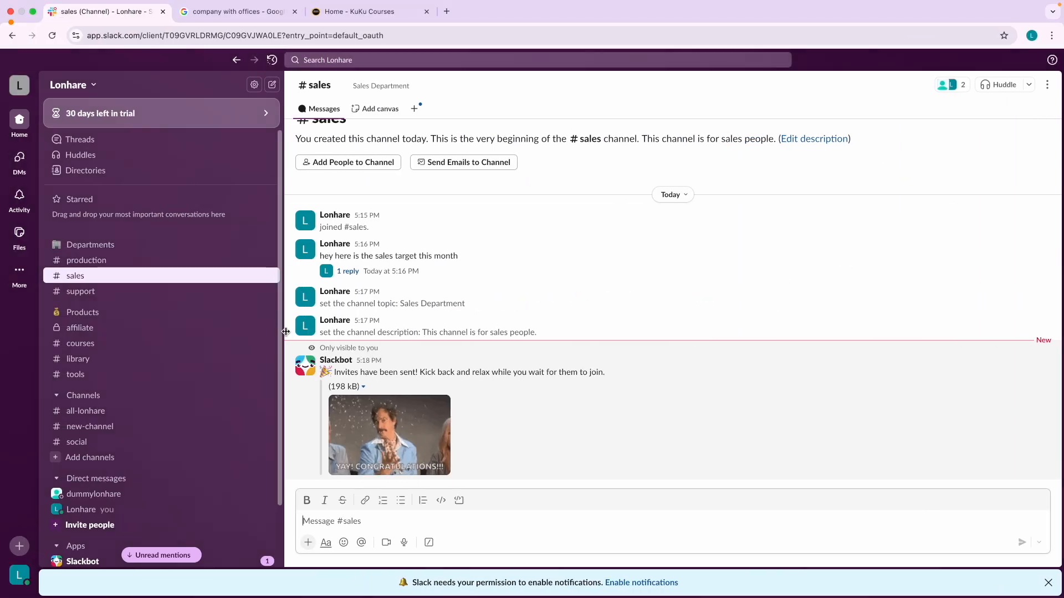
Step: View the courses and production channels, ending in the sales channel
click(99, 344)
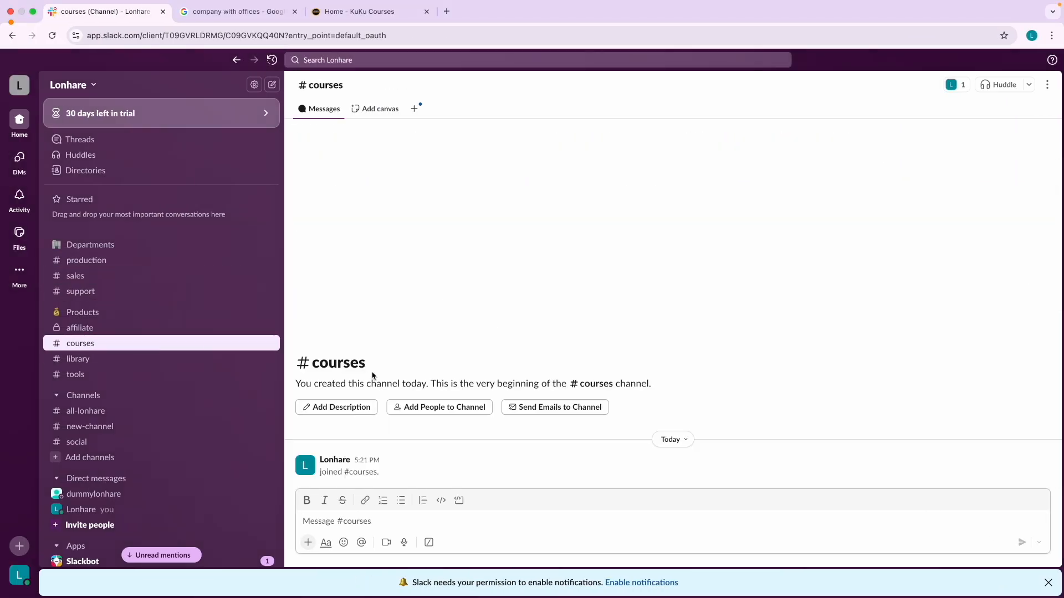
click(84, 262)
click(76, 277)
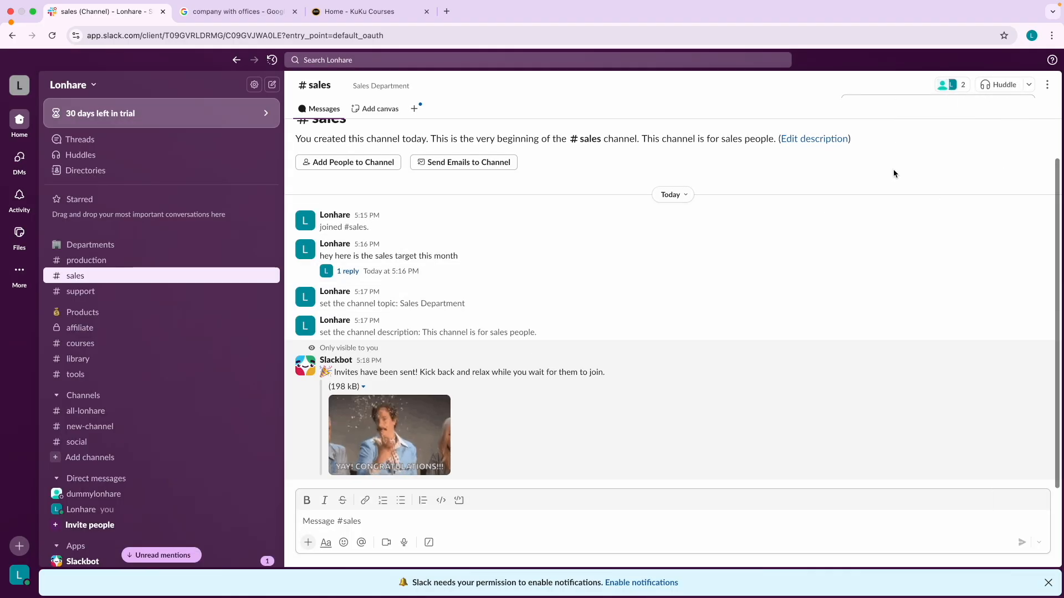
Step: Open the huddle options of the sales channel and copy its huddle link
scroll(1018, 92, up, 5)
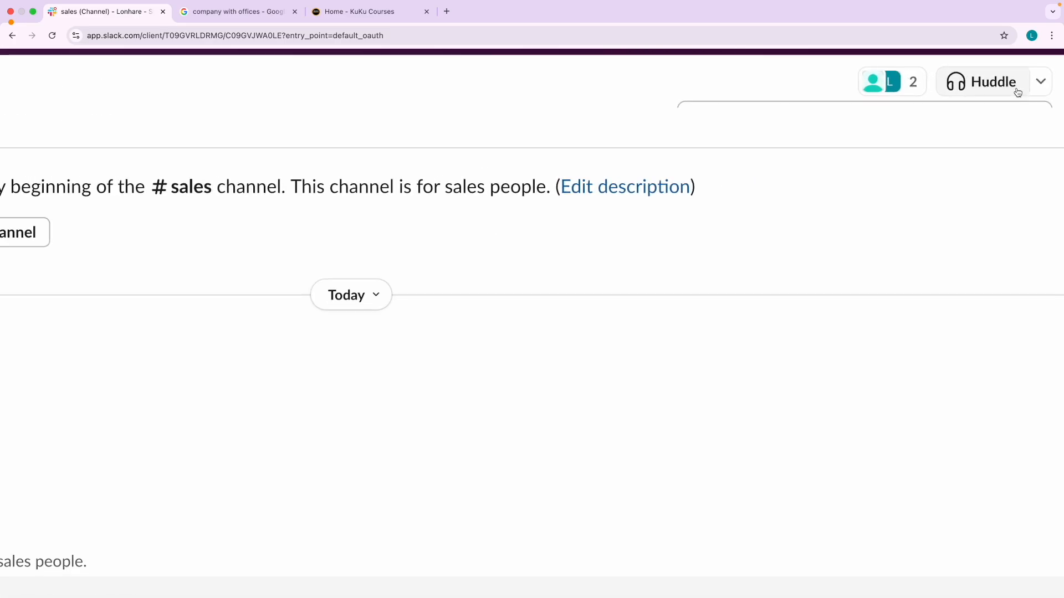
scroll(1018, 92, right, 1)
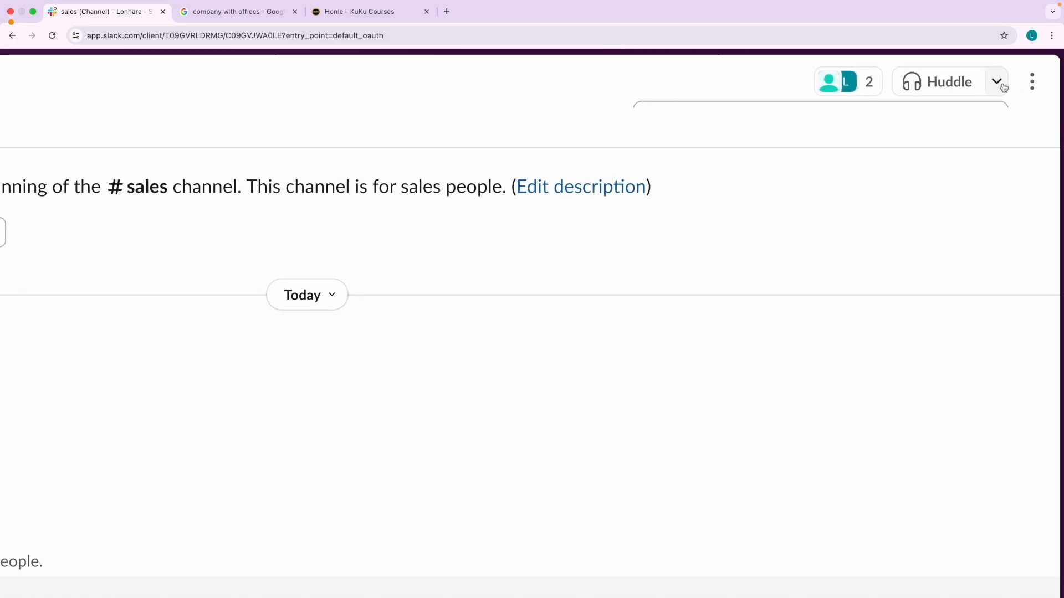
click(1003, 87)
scroll(1003, 87, down, 5)
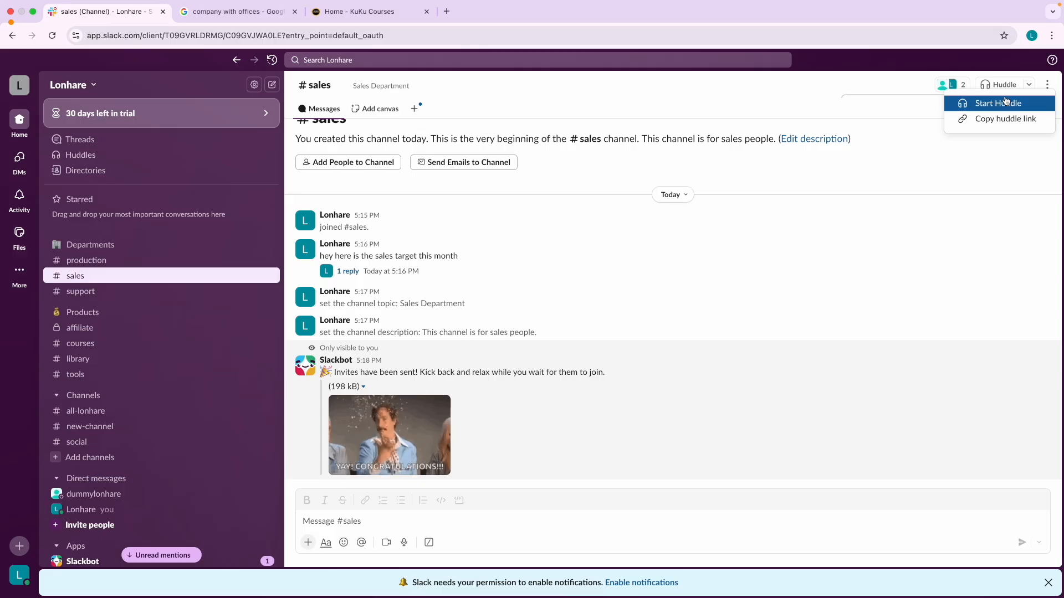
scroll(1021, 110, up, 5)
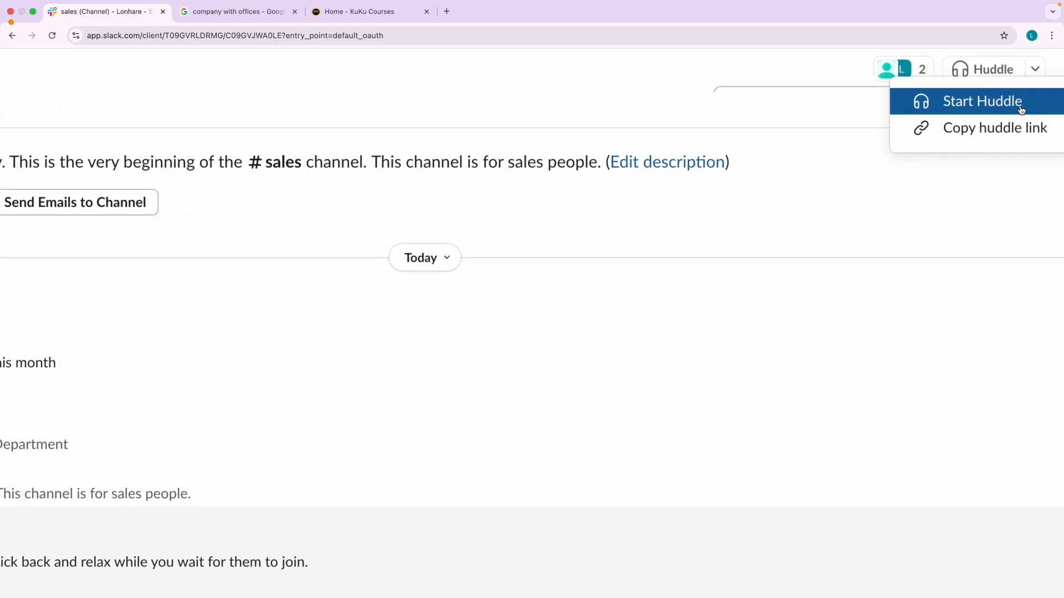
click(987, 121)
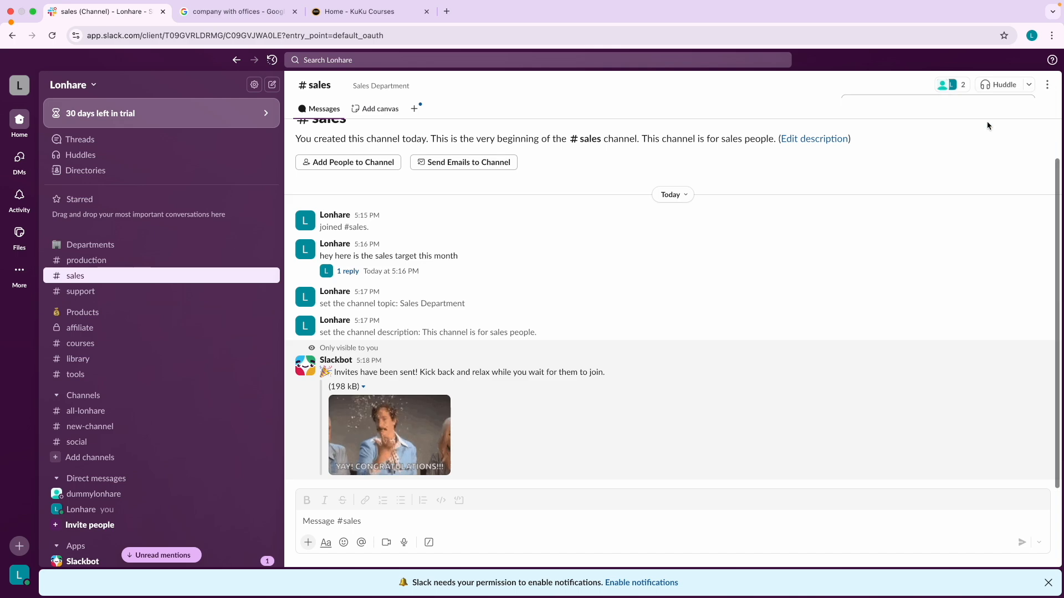
Step: Post the copied huddle link followed by "join meeting" as a message in the sales channel
click(446, 11)
key(cmd+v)
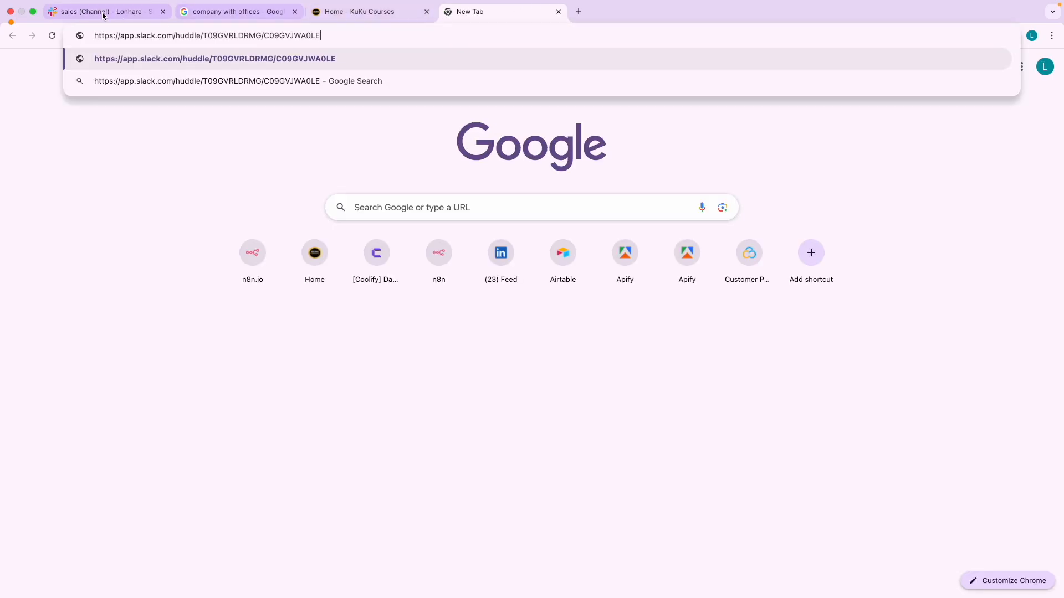
click(122, 11)
click(321, 523)
key(super+v)
text(join meeting)
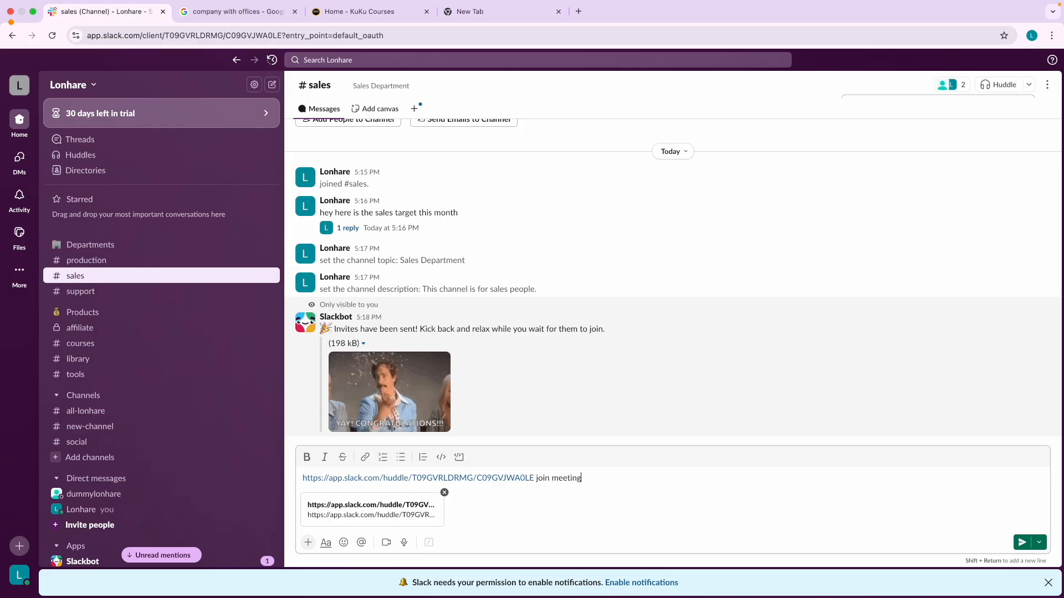
key(Return)
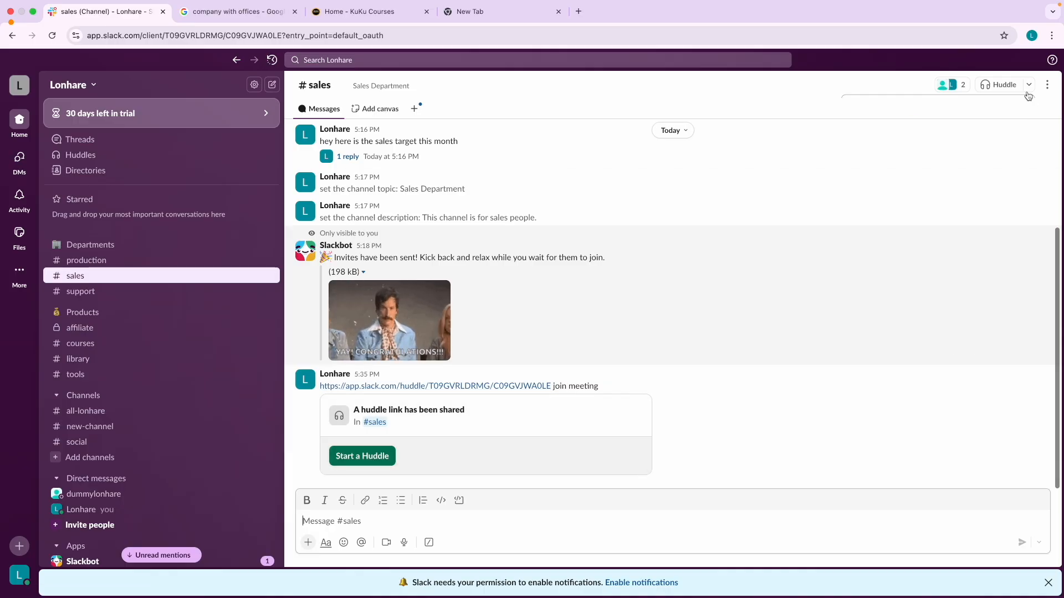
Step: Start the sales huddle from the shared link, allowing the microphone for this time only, and mute the mic
click(382, 457)
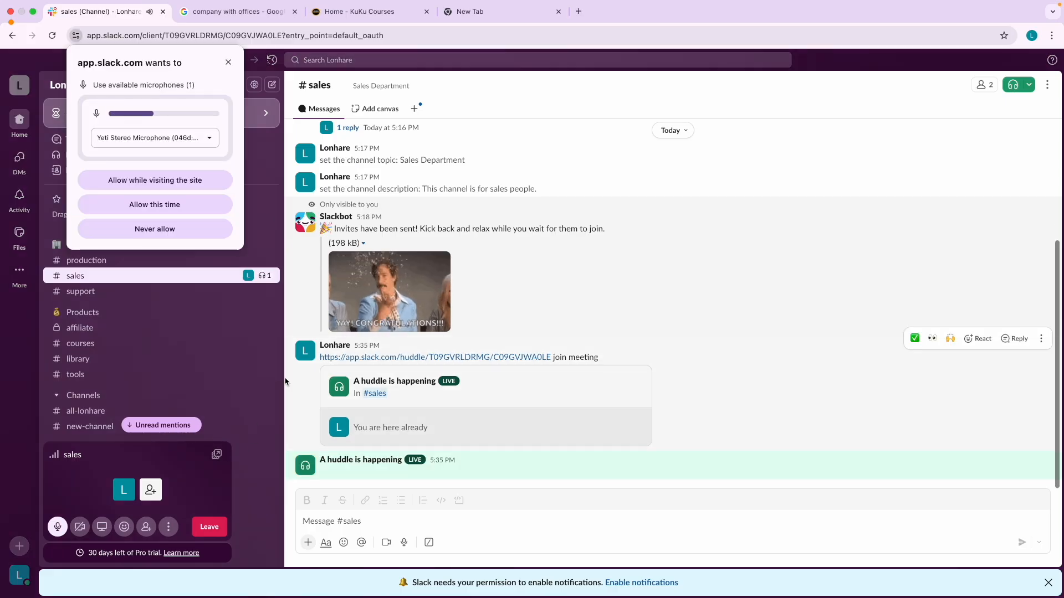
click(149, 207)
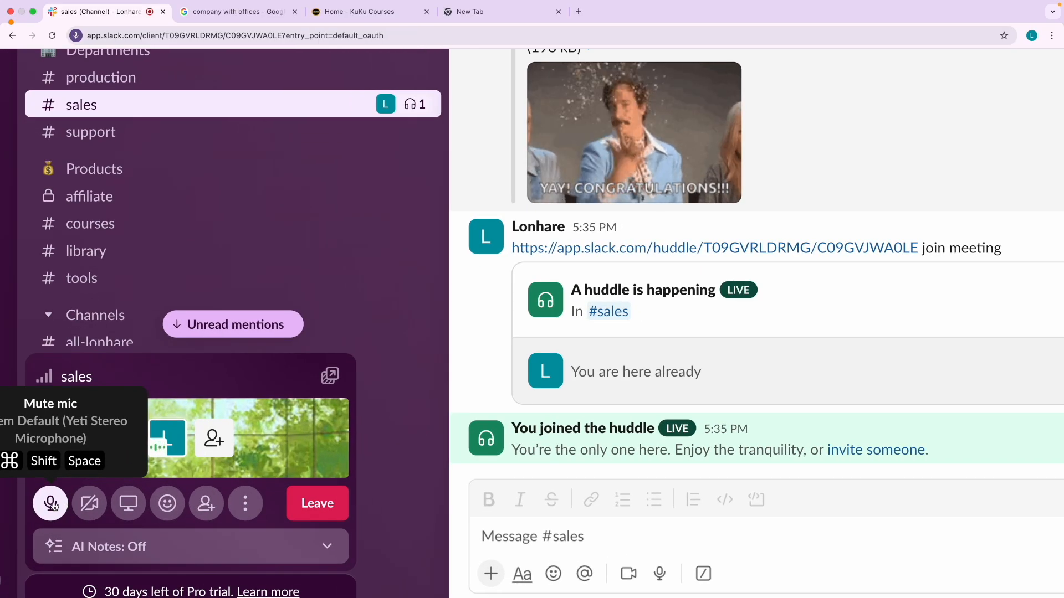
click(52, 506)
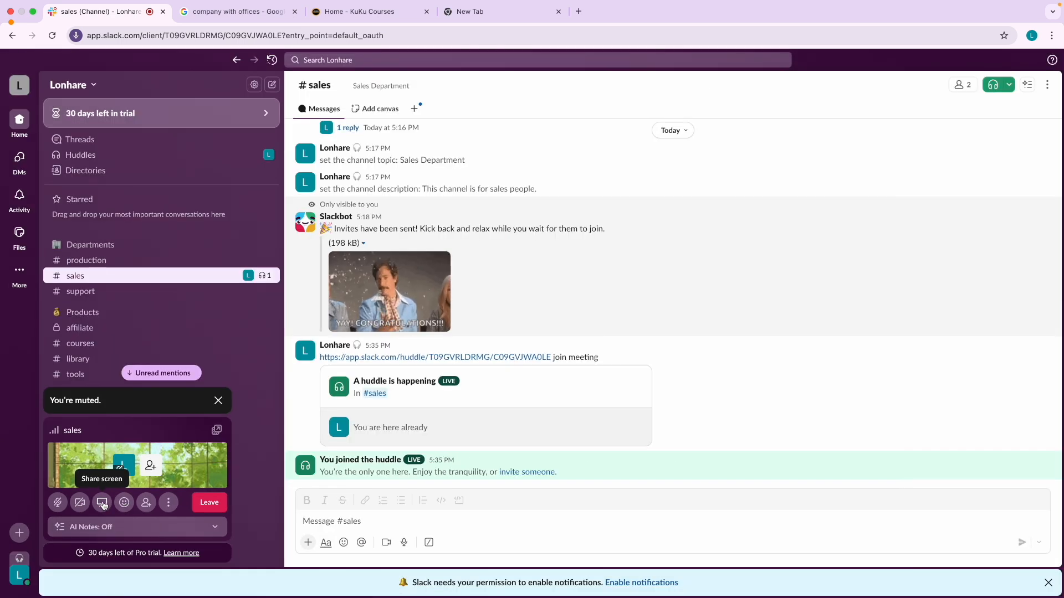
Step: Review the huddle's screen-sharing sources (Chrome tab, window, entire screen) and its invitation options, without sharing or inviting anyone
click(102, 503)
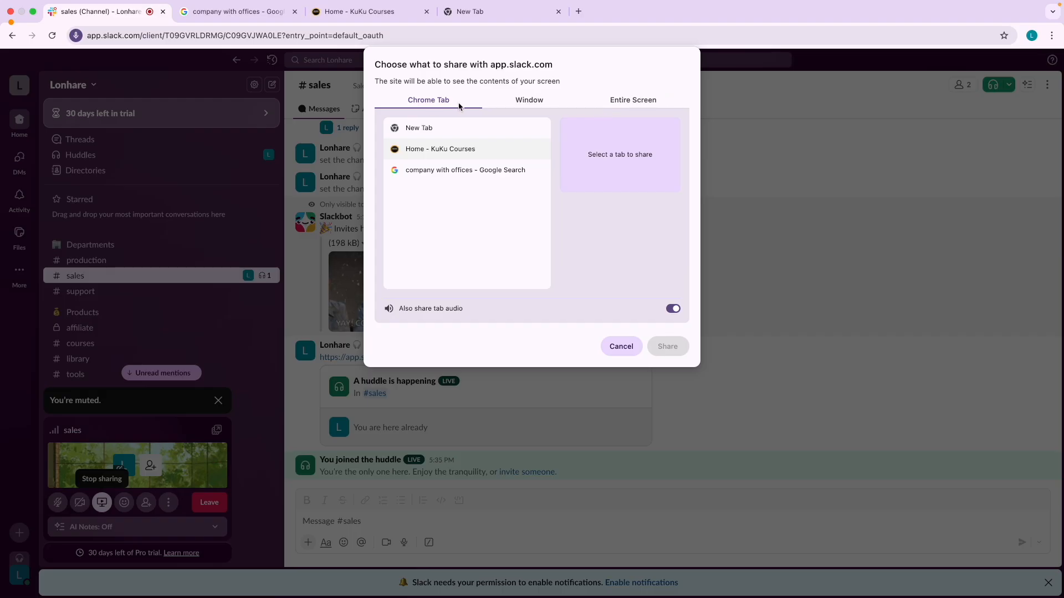
click(524, 109)
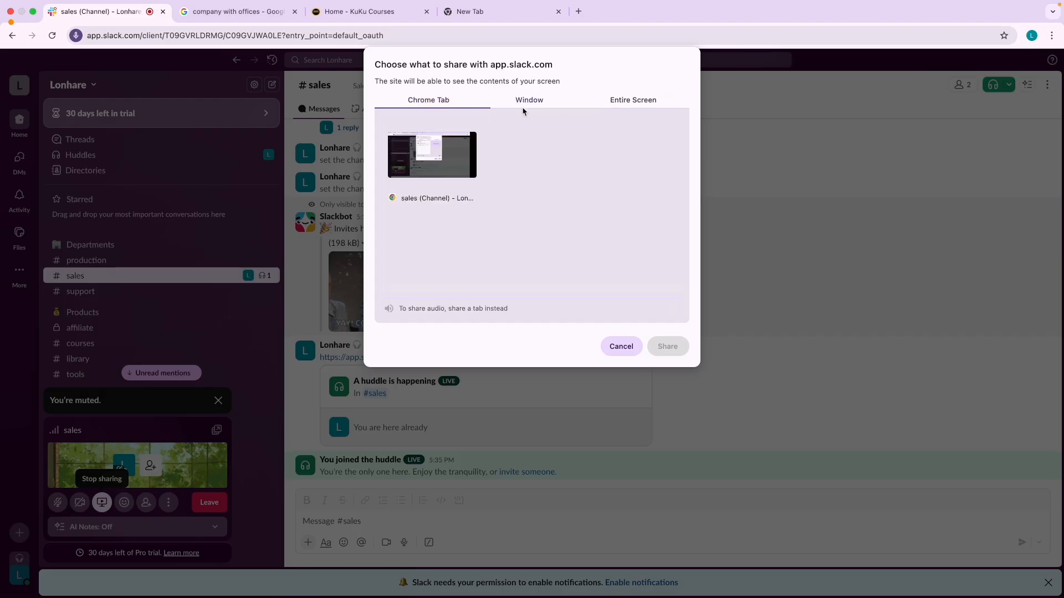
click(618, 101)
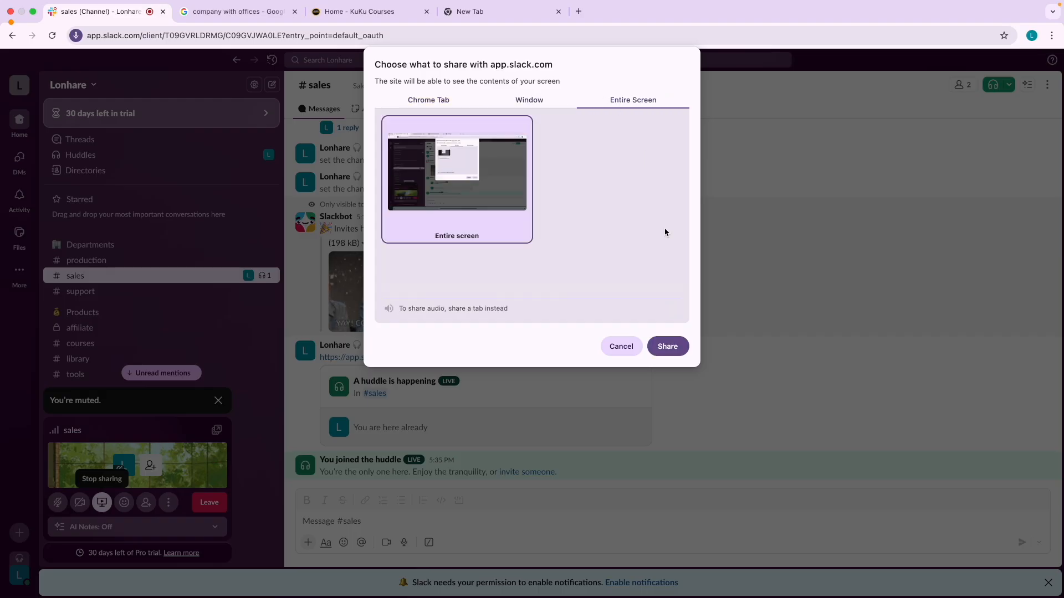
click(621, 348)
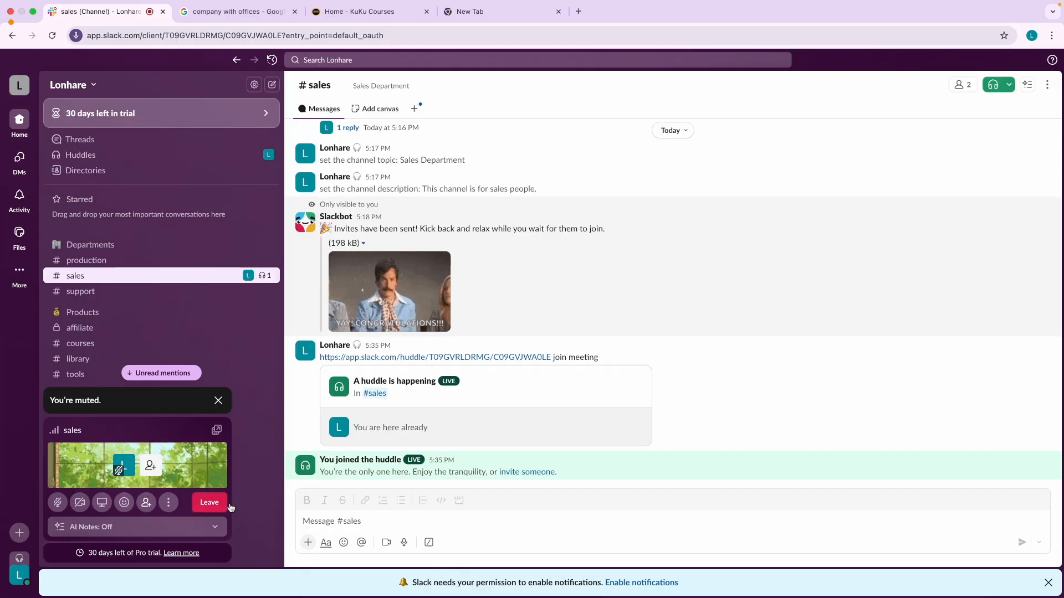
click(232, 501)
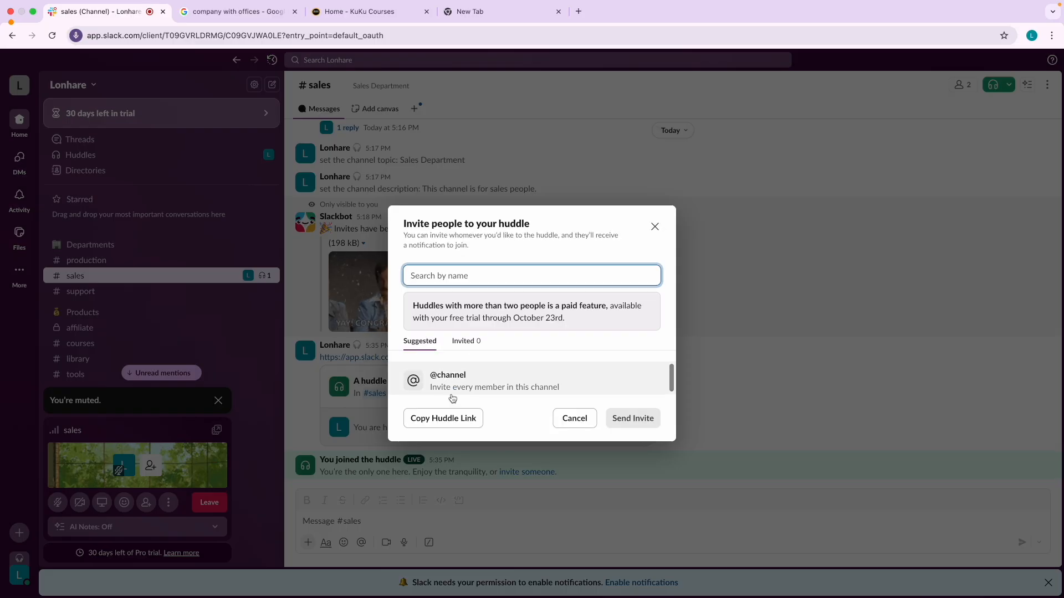
click(655, 227)
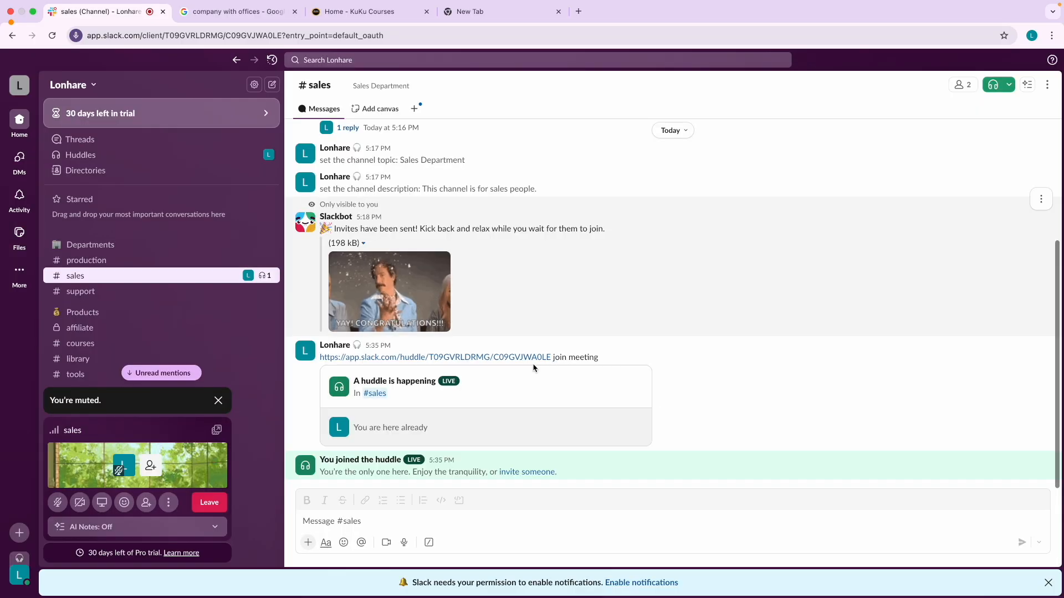
Step: Open the sales huddle in its own browser tab and examine its thread and reply area
click(217, 430)
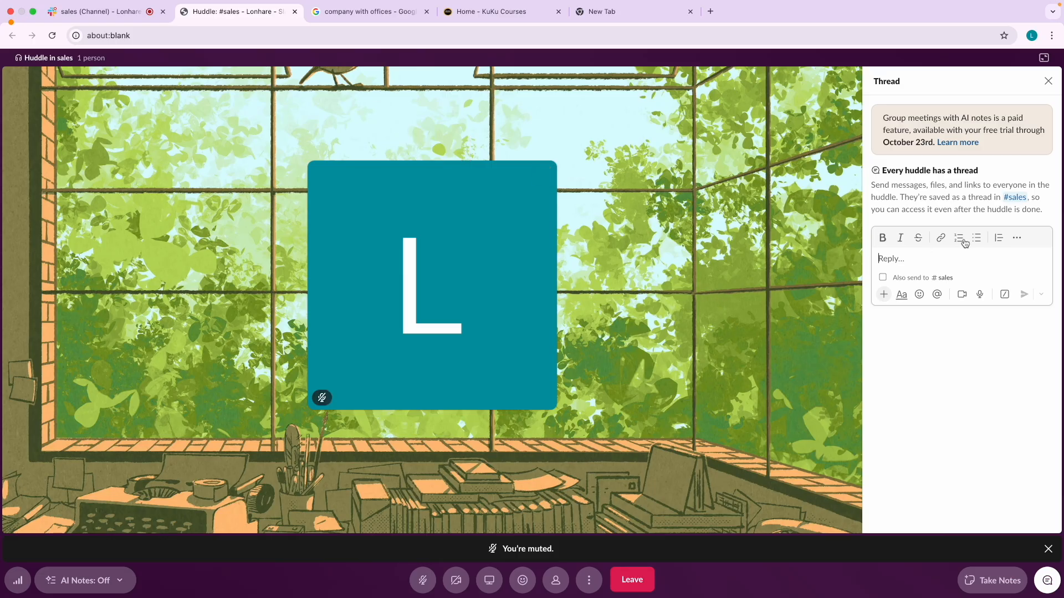
scroll(947, 249, up, 3)
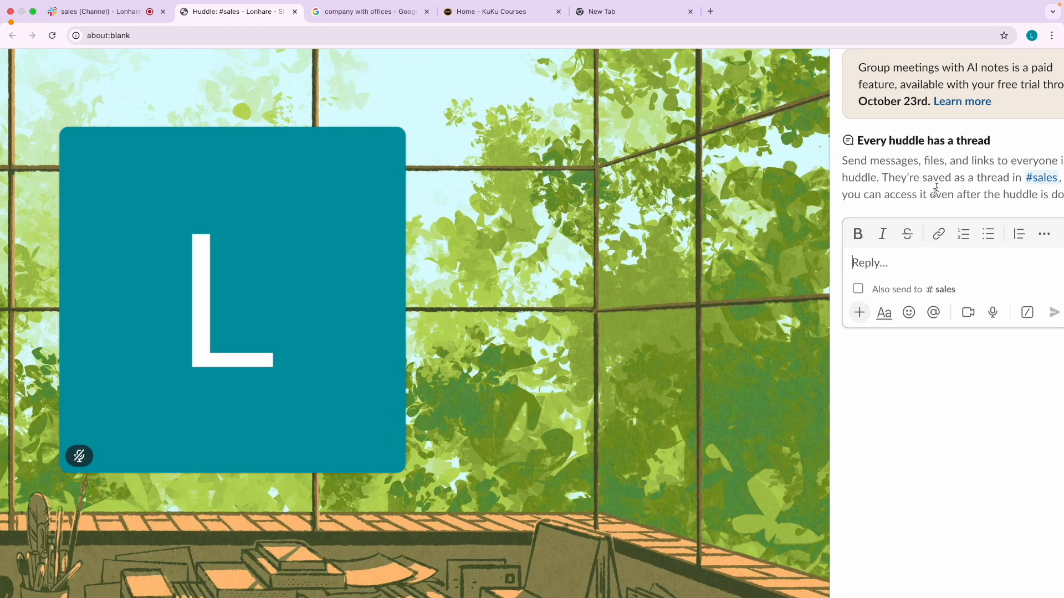
scroll(937, 188, right, 2)
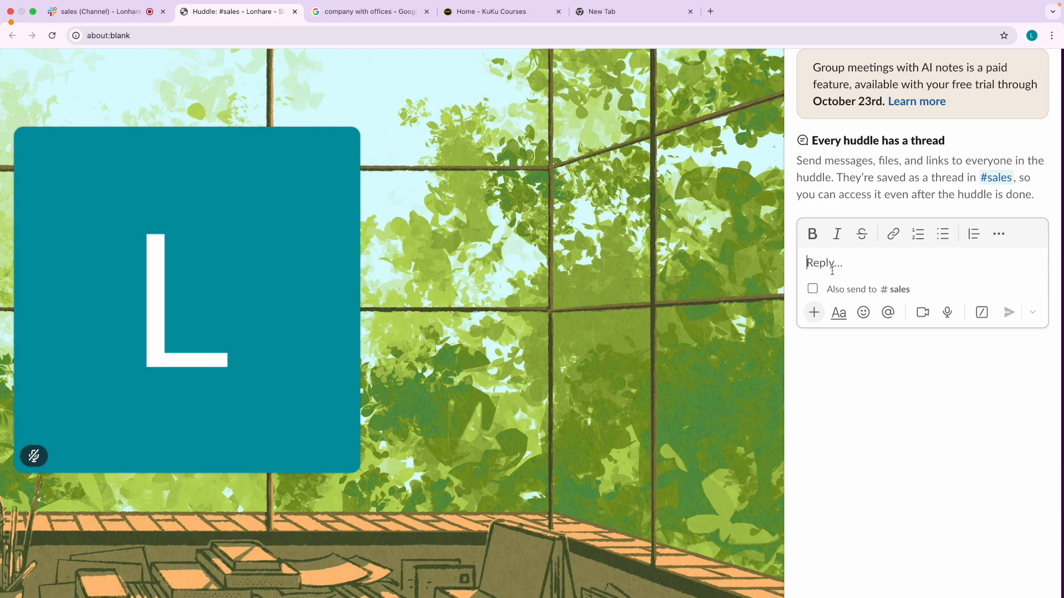
scroll(832, 271, down, 3)
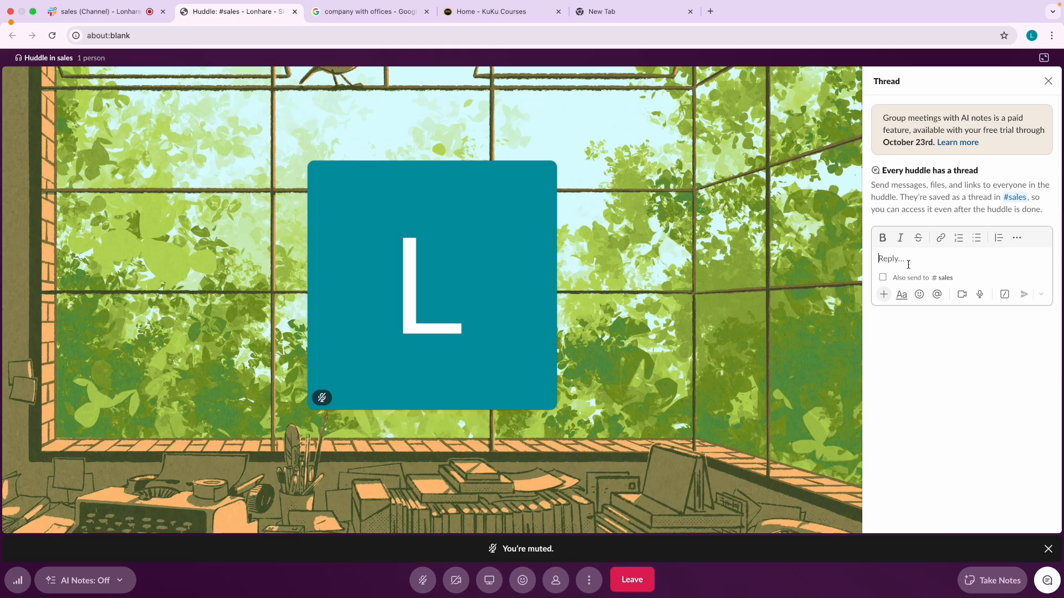
scroll(909, 264, up, 3)
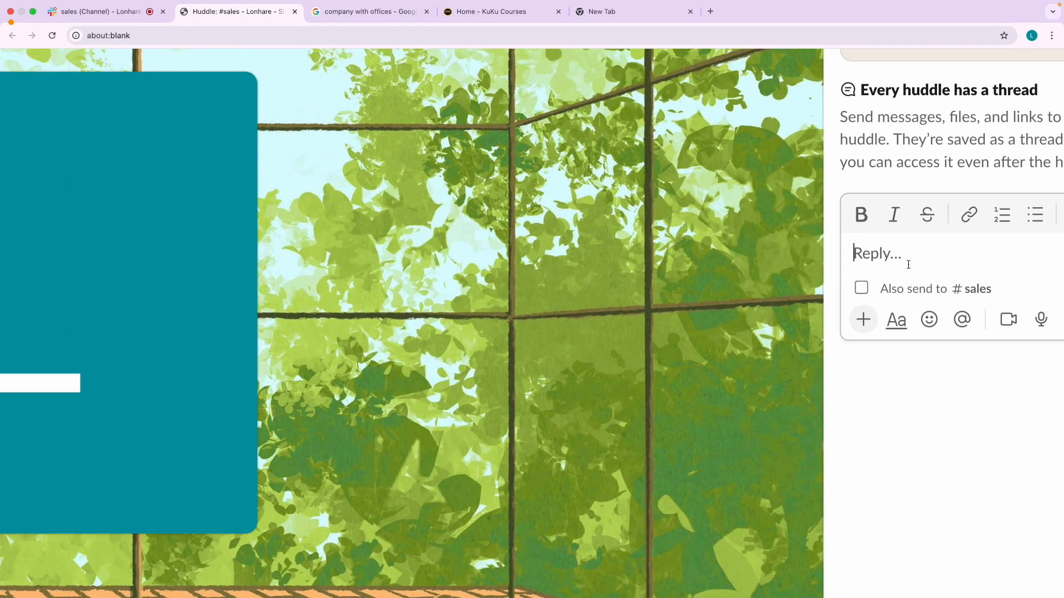
Step: Send "points one" as a numbered-list item in the huddle thread, and leave the huddle
click(1001, 217)
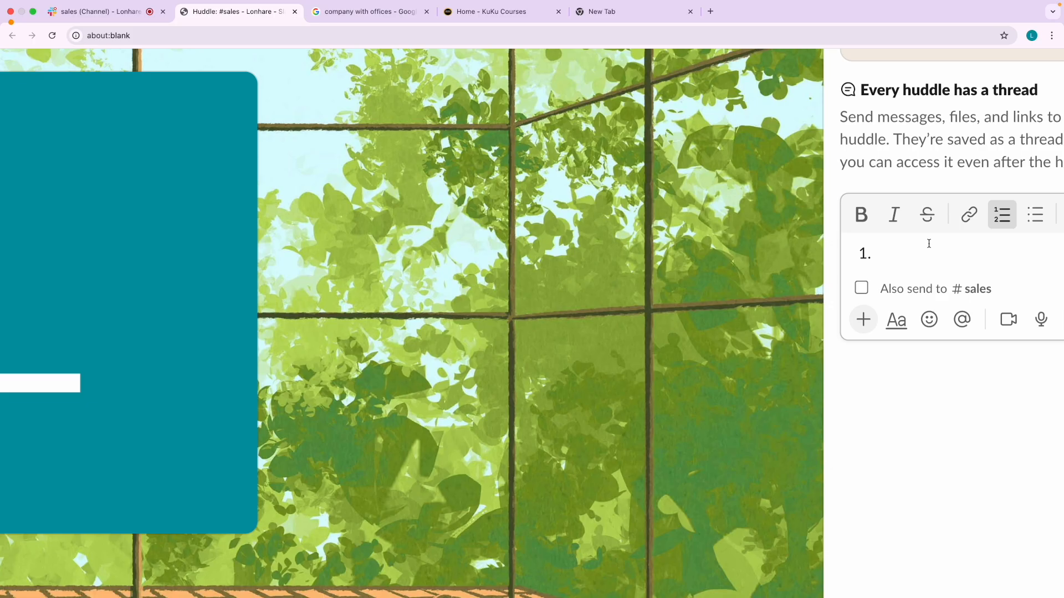
key(Caps_Lock)
text(To)
key(BackSpace)
key(BackSpace)
text(points one)
key(Return)
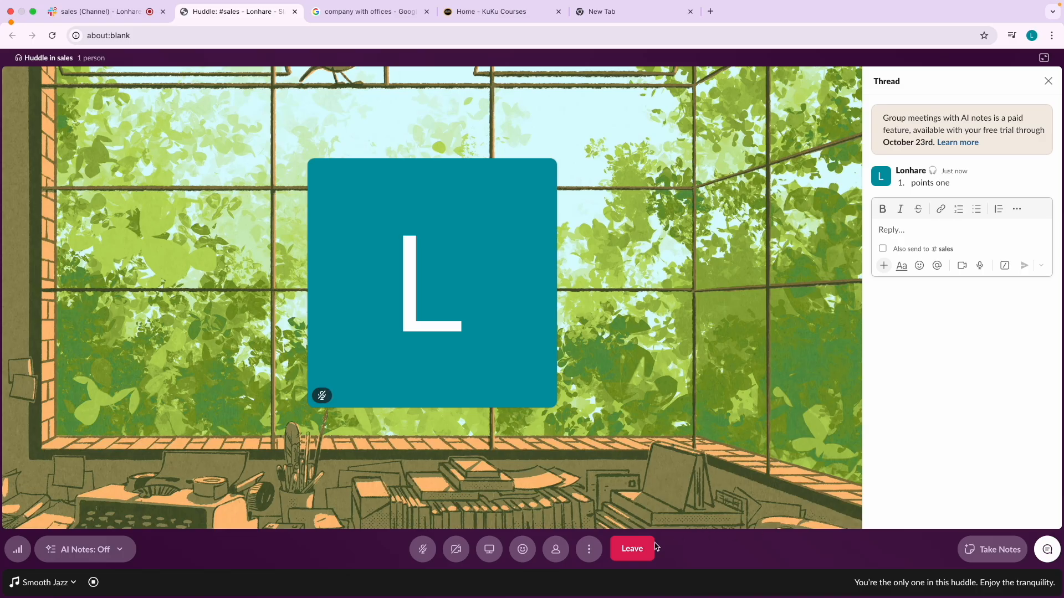
click(632, 549)
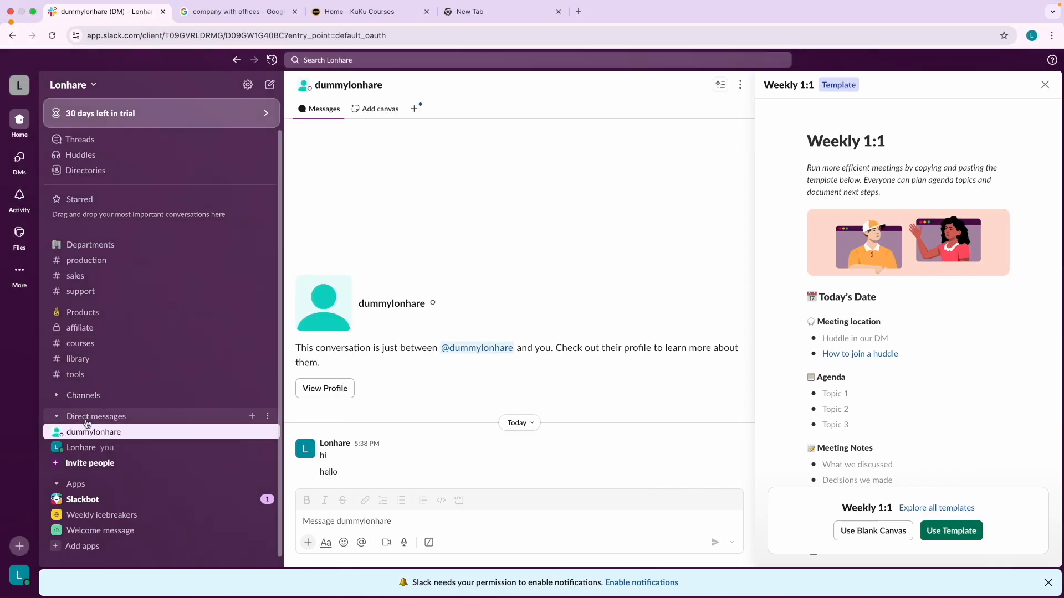
Step: Open the direct message with yourself and draft two lines: a greeting ending in "how are you?" and "I need your help"
click(19, 159)
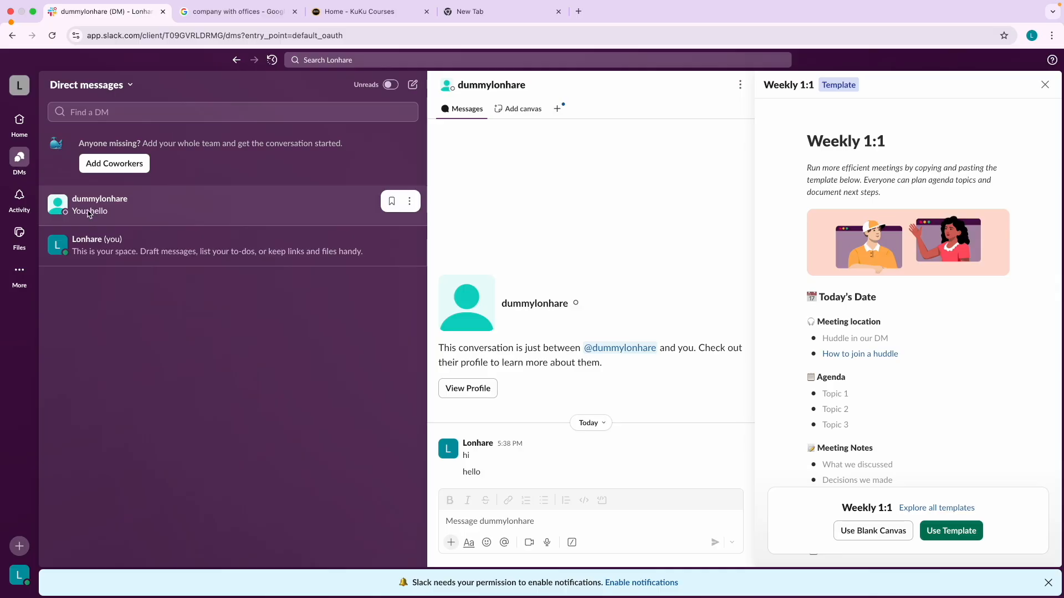
click(105, 243)
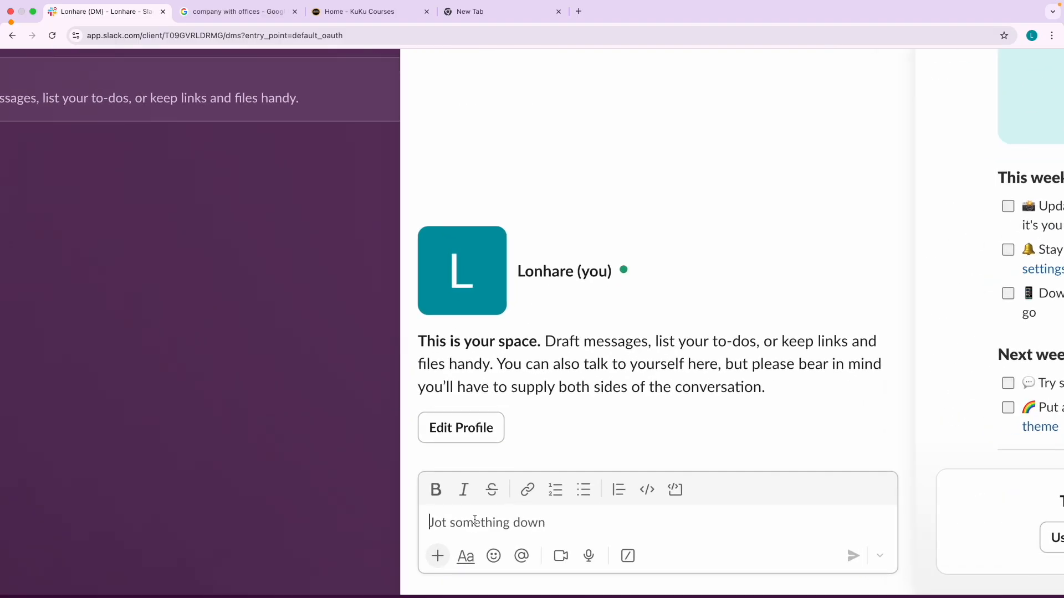
text(hi kc ho)
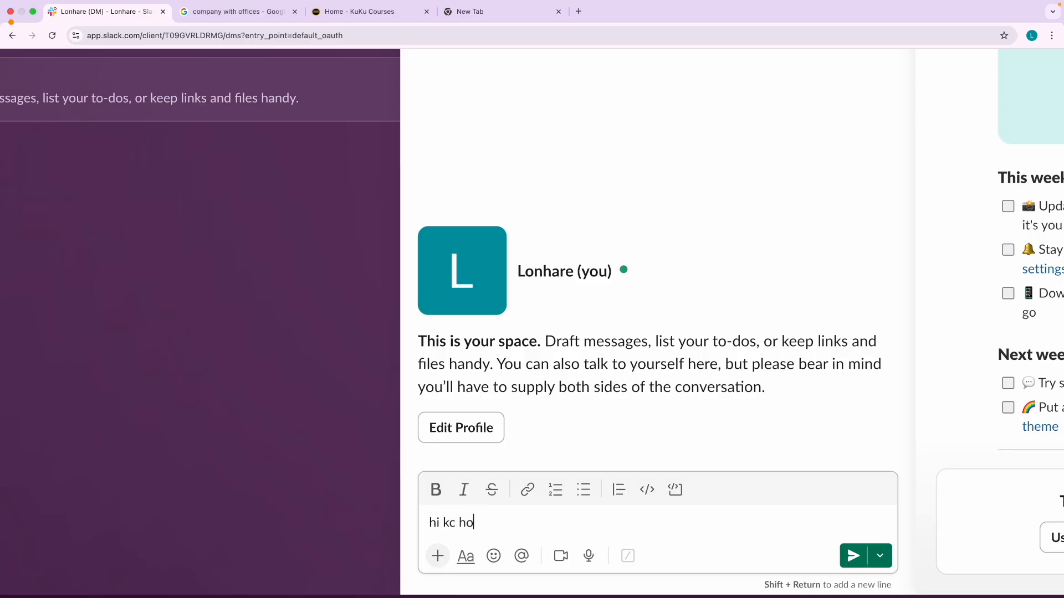
text(w are you?)
key(shift+Return)
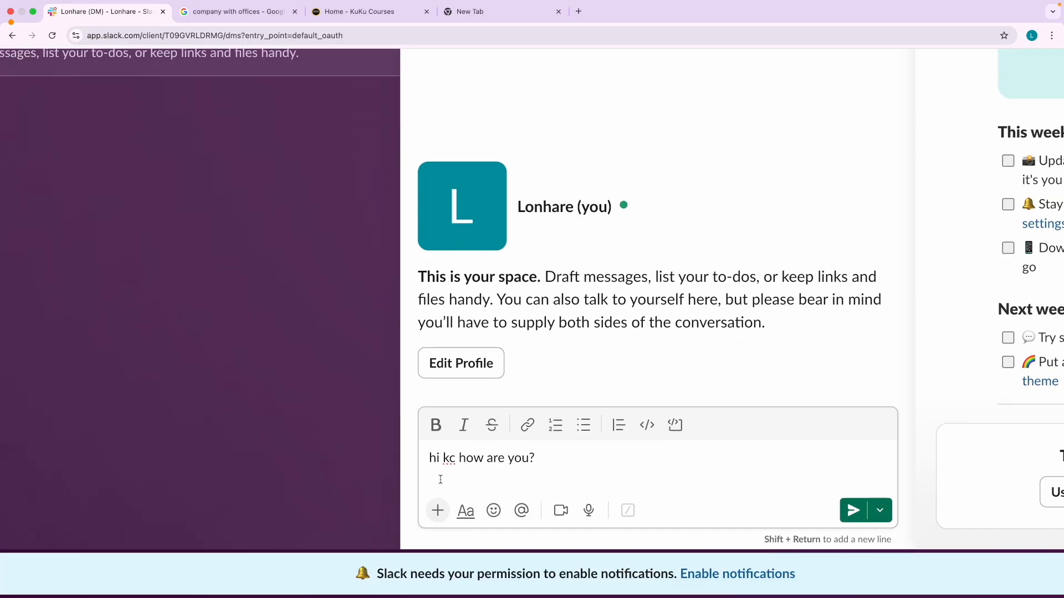
key(shift+Return)
key(BackSpace)
key(Caps_Lock)
text(I need your help)
Step: Make the greeting line of the draft bold and italic, and extend the second line with "with this product"
triple_click(447, 463)
click(436, 426)
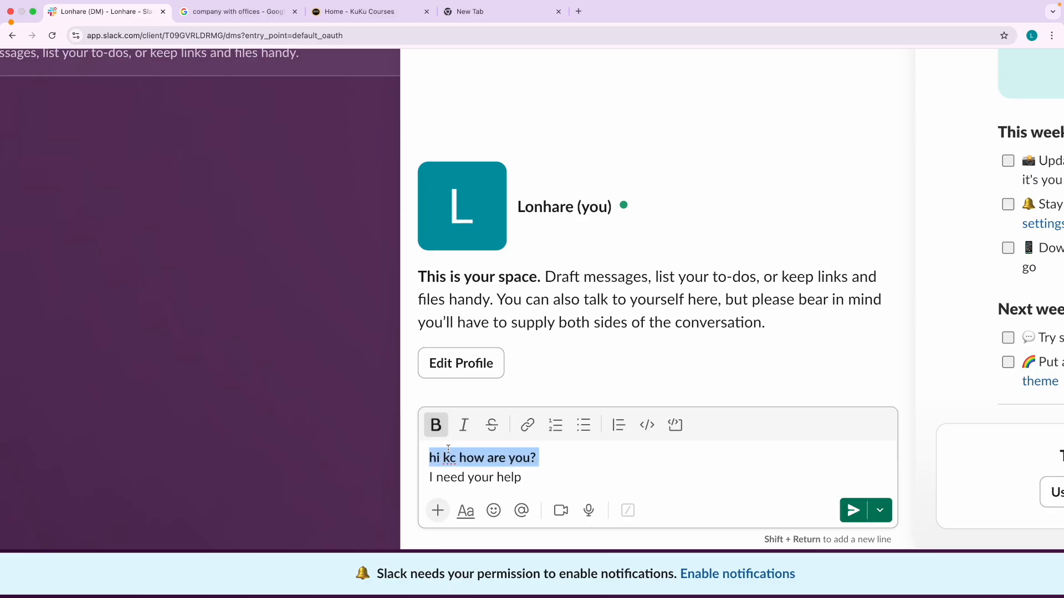
click(464, 425)
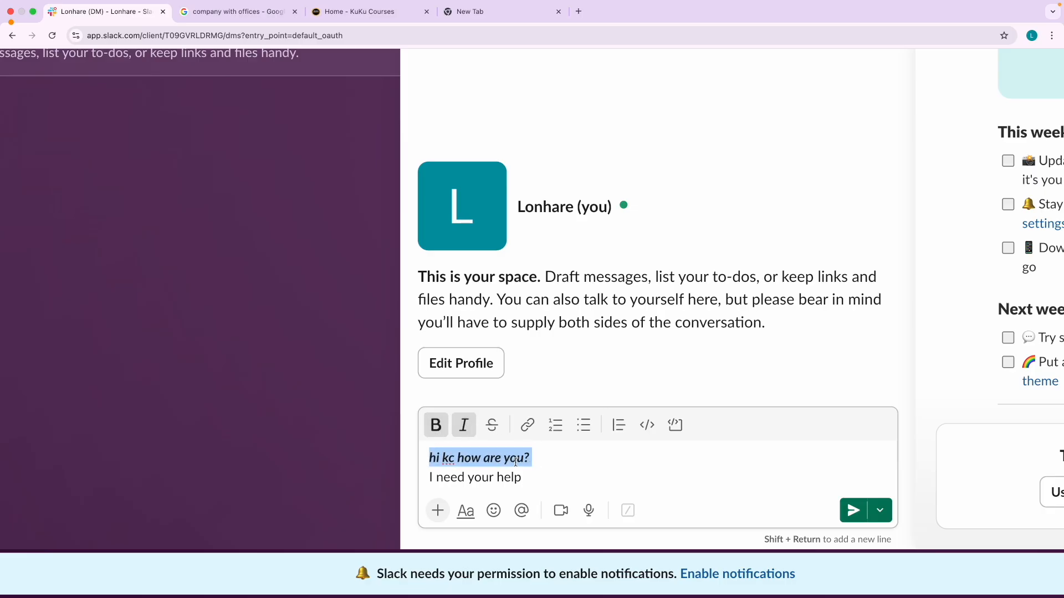
click(532, 478)
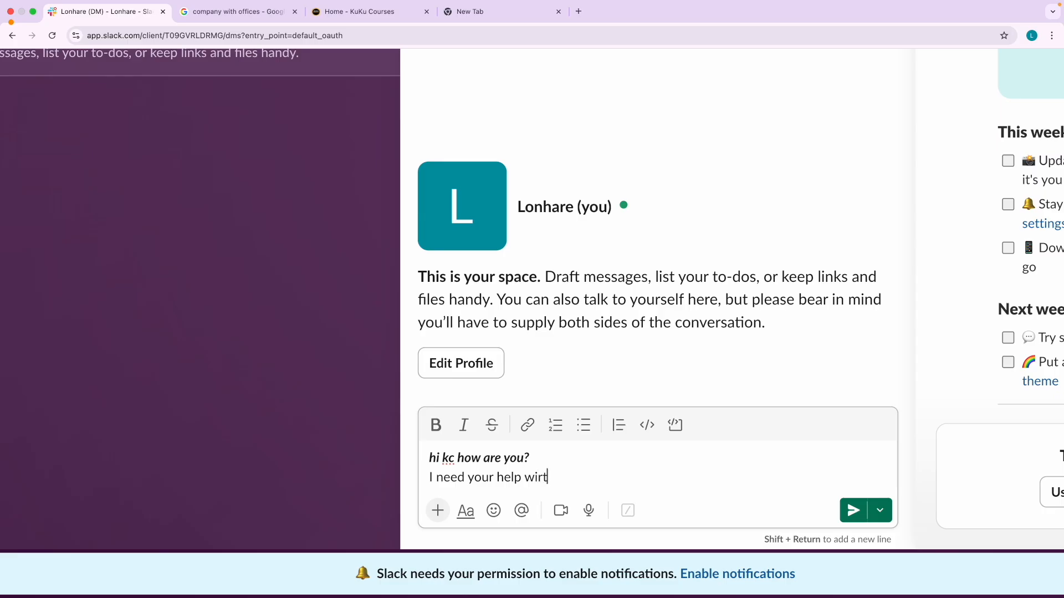
text(with this product)
Step: Switch to the KuKu Courses website and open its list of course categories
click(366, 12)
mouse_move(486, 80)
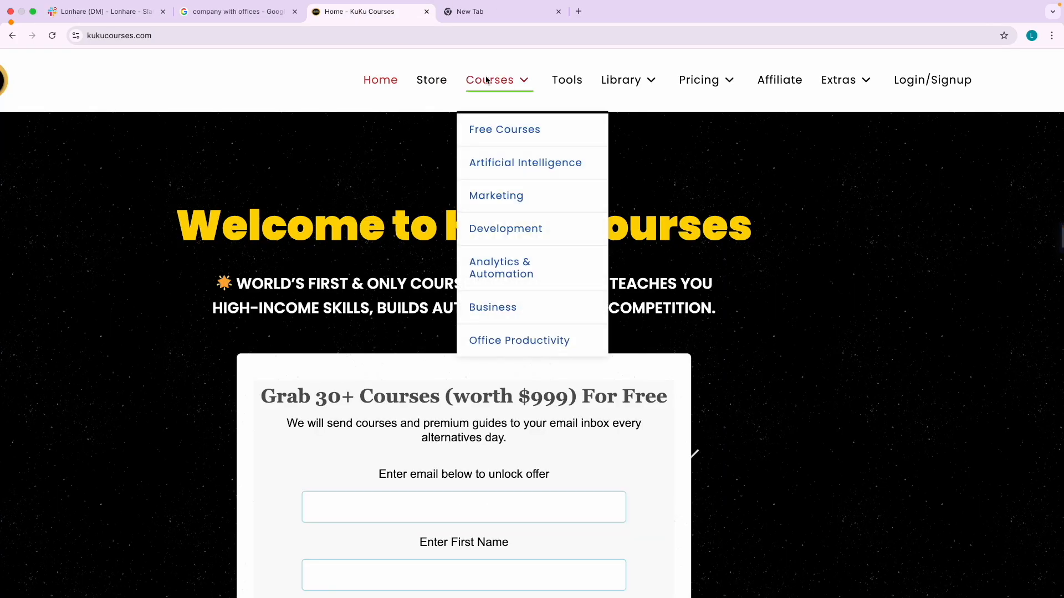
Step: Open the Microsoft 365 License product page from the KuKu Courses store and copy its web address
click(439, 87)
click(612, 225)
click(394, 33)
key(super+a)
key(super+c)
Step: Switch to Slack and link the word "product" in the draft message to the copied web address
click(118, 16)
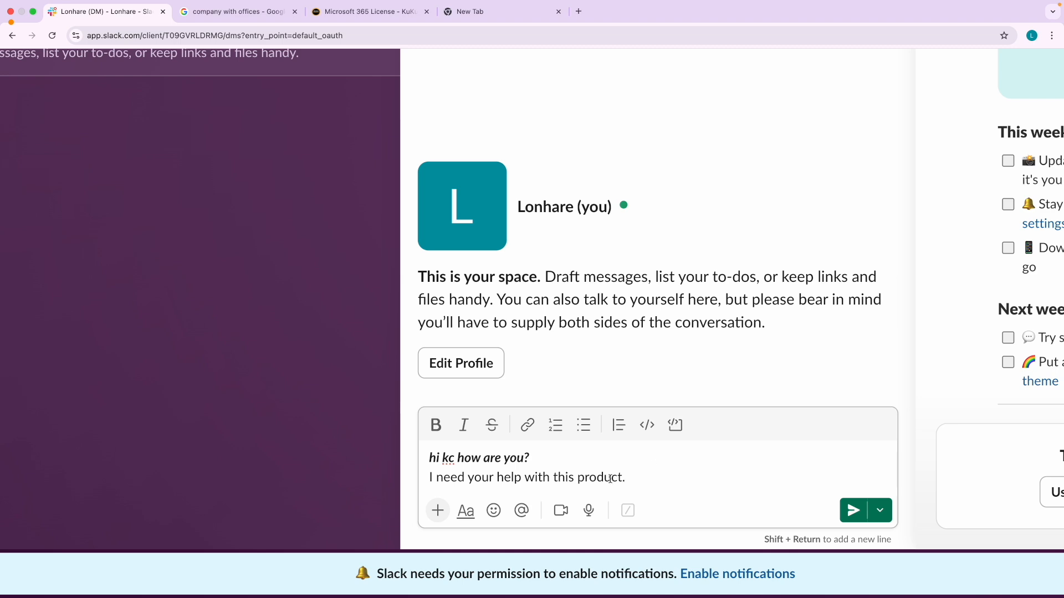
double_click(580, 479)
click(525, 425)
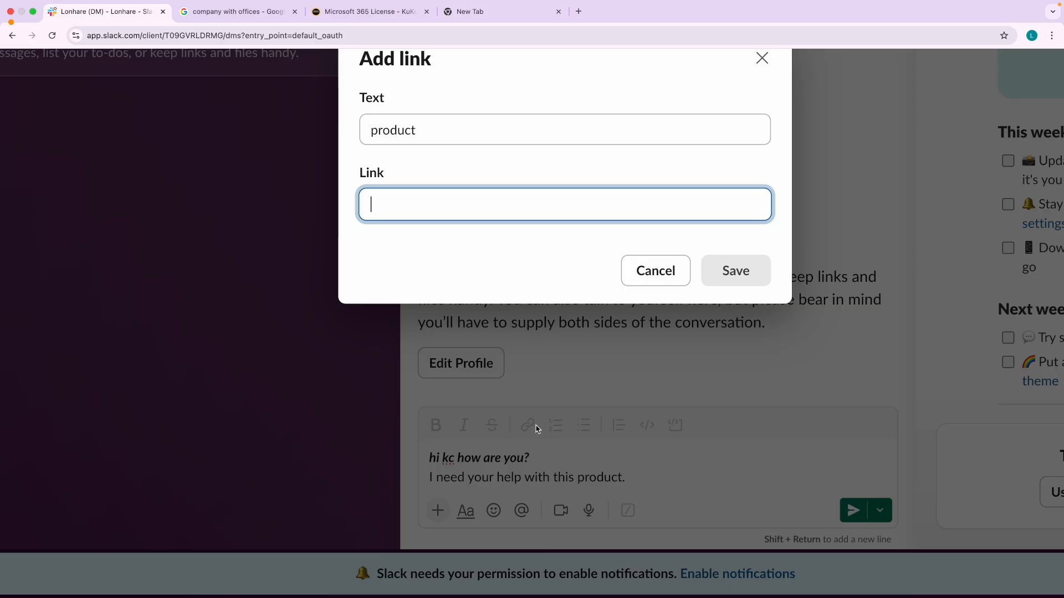
key(super+v)
click(726, 272)
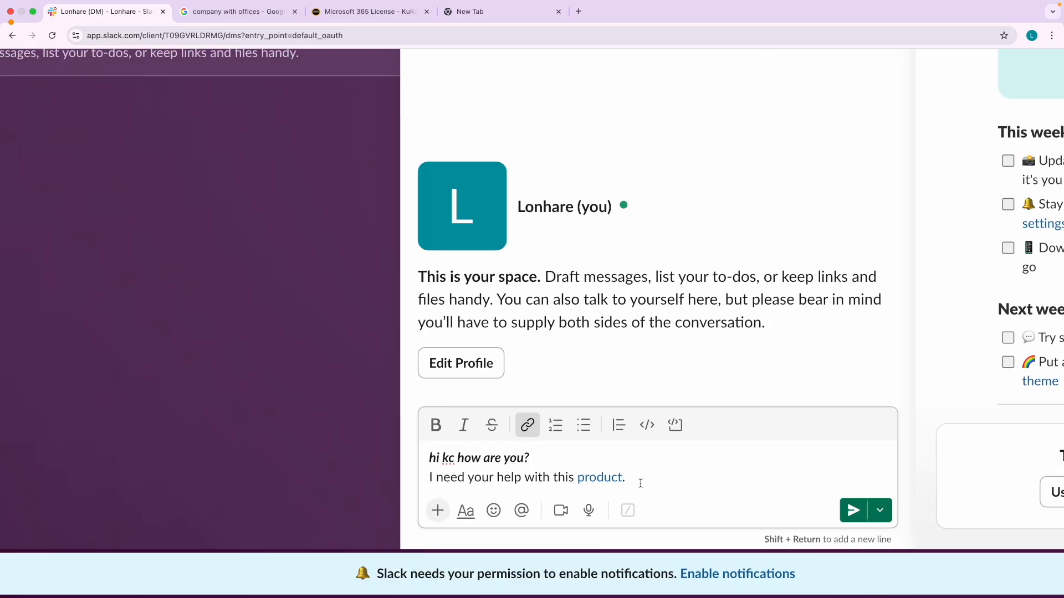
Step: Leave a blank line below the product sentence and add the line "I want to ask:"
click(642, 484)
key(shift+Return)
key(shift+Return)
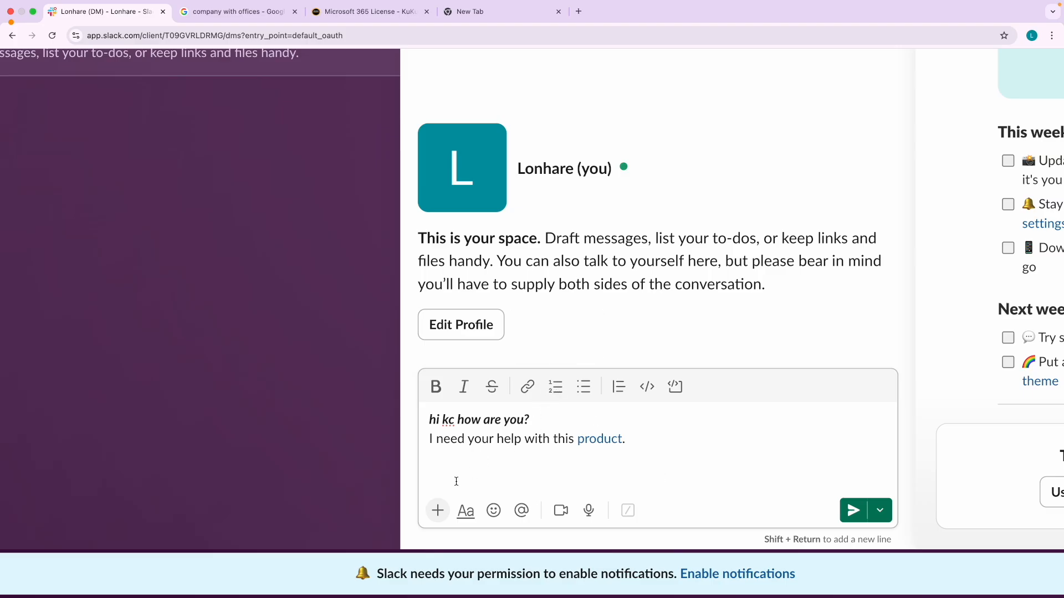
text(I want to ask:)
key(shift+Return)
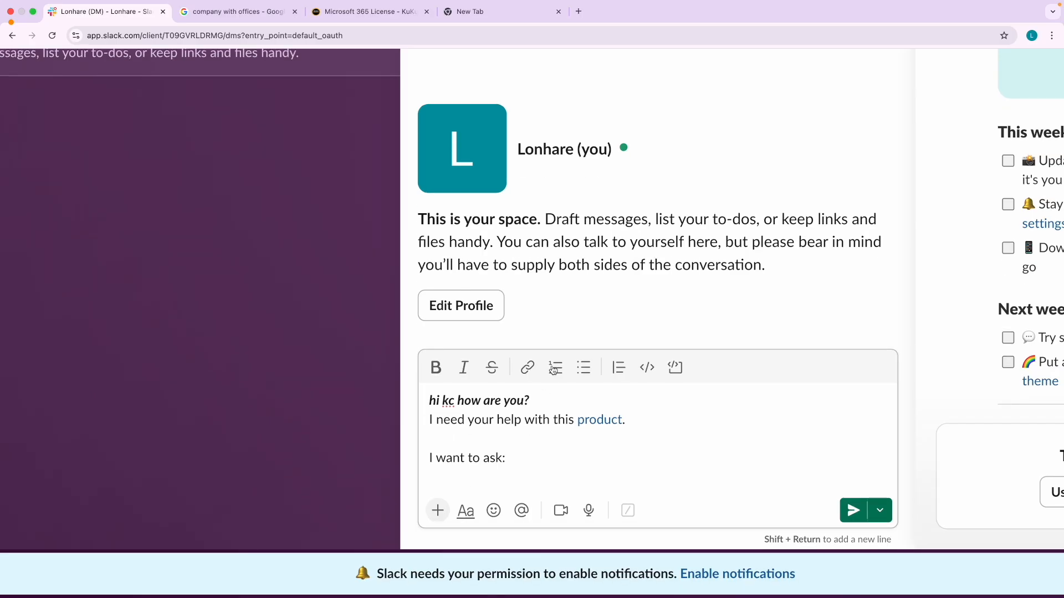
Step: Add a numbered list with the items "How to join it?" and "When will i get access after purchase?"
click(555, 368)
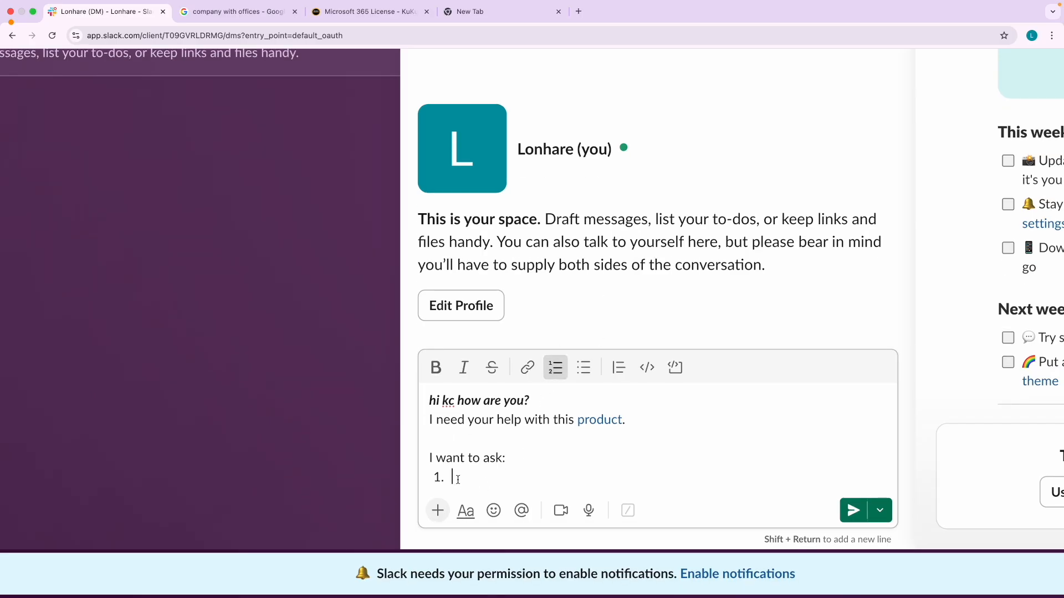
key(Caps_Lock)
text(ow)
key(shift+Return)
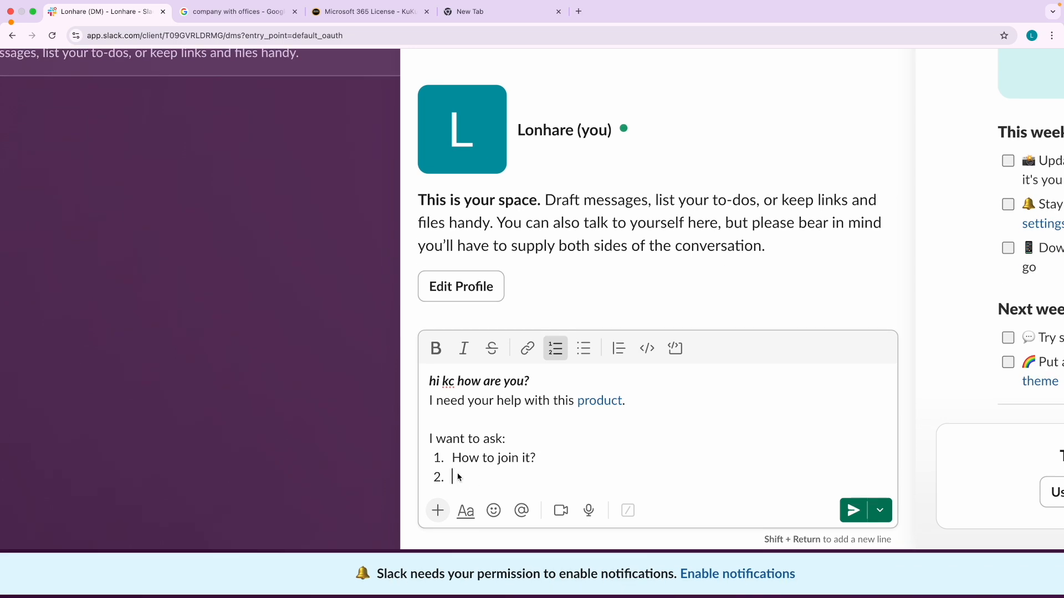
text(When will i get access after purchas)
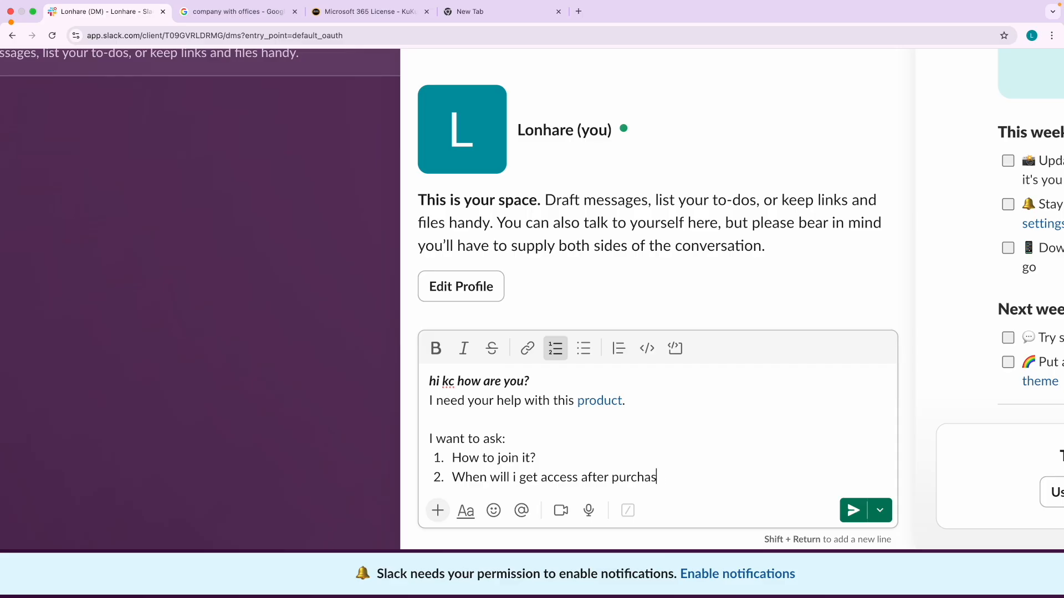
text(e?)
key(shift+Return)
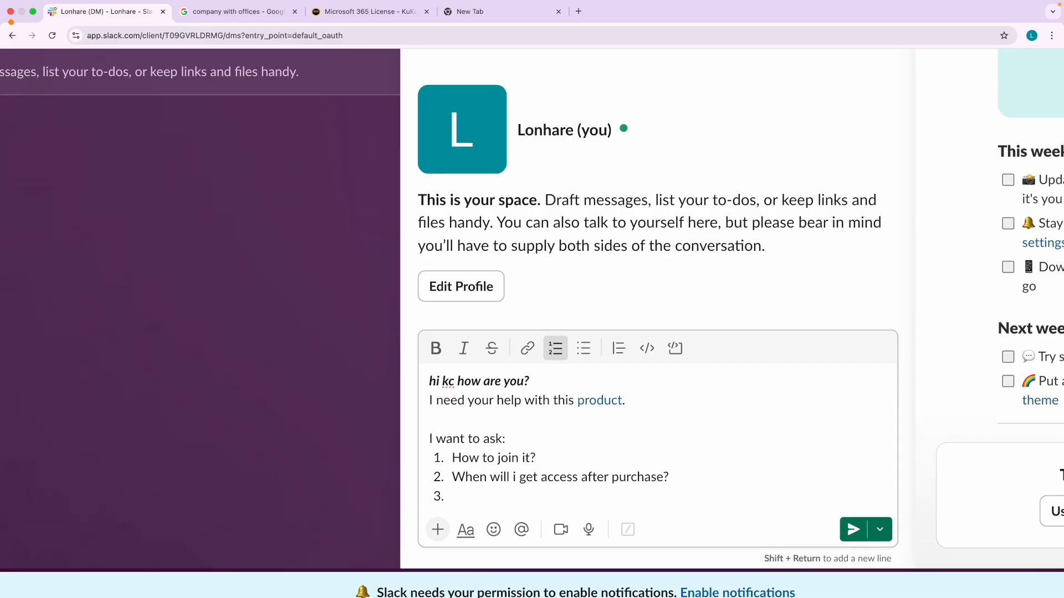
Step: End the list and add "So help me with this i am interested to purchase it." with a red heart emoji on the line below
key(shift+Return)
key(shift+Return)
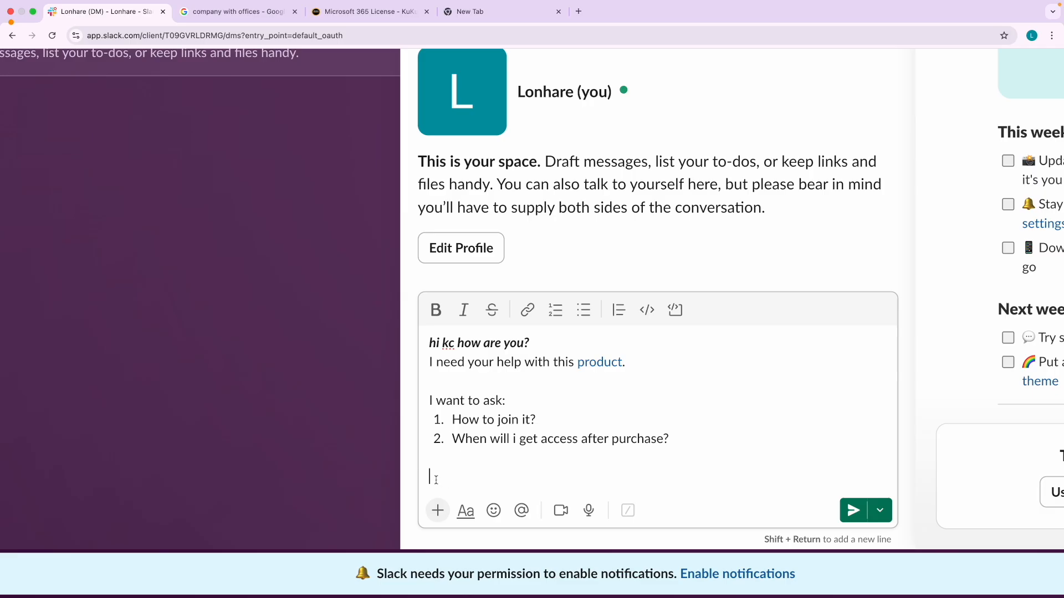
text(So help me with this i am interested t)
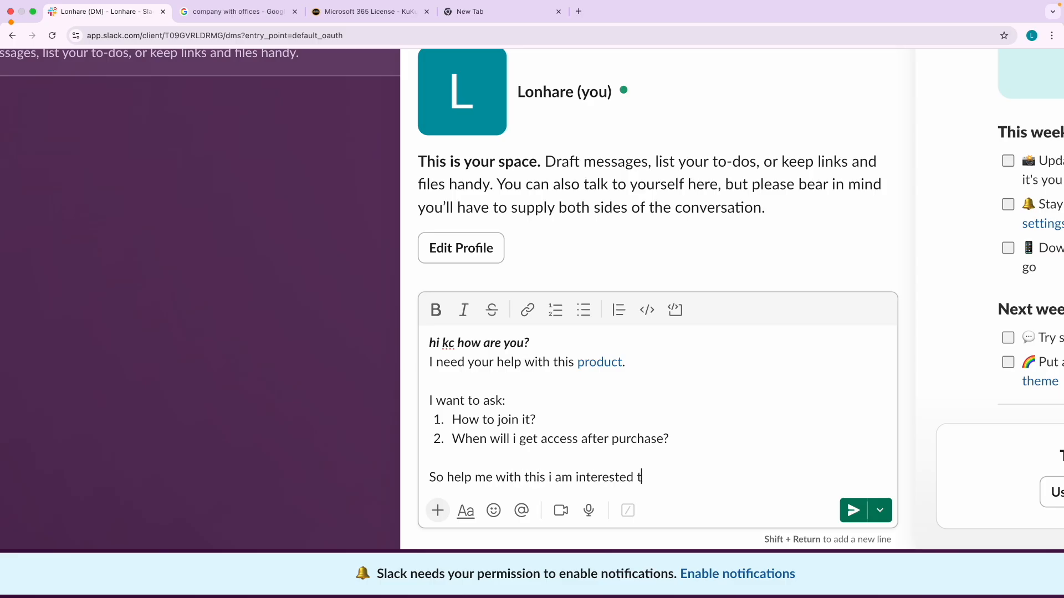
text(o purchase it.)
key(shift+Return)
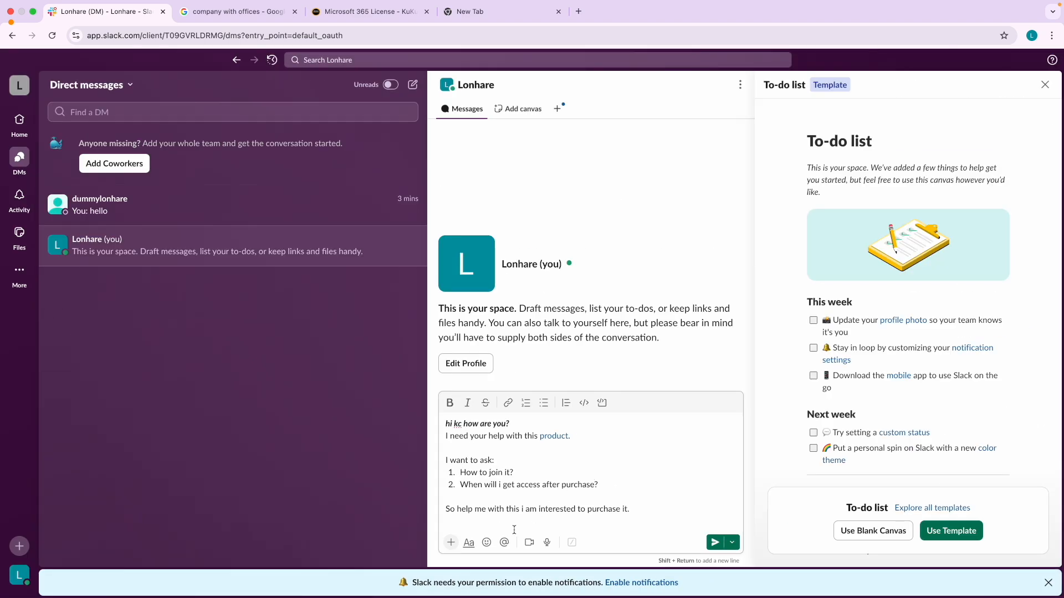
click(486, 542)
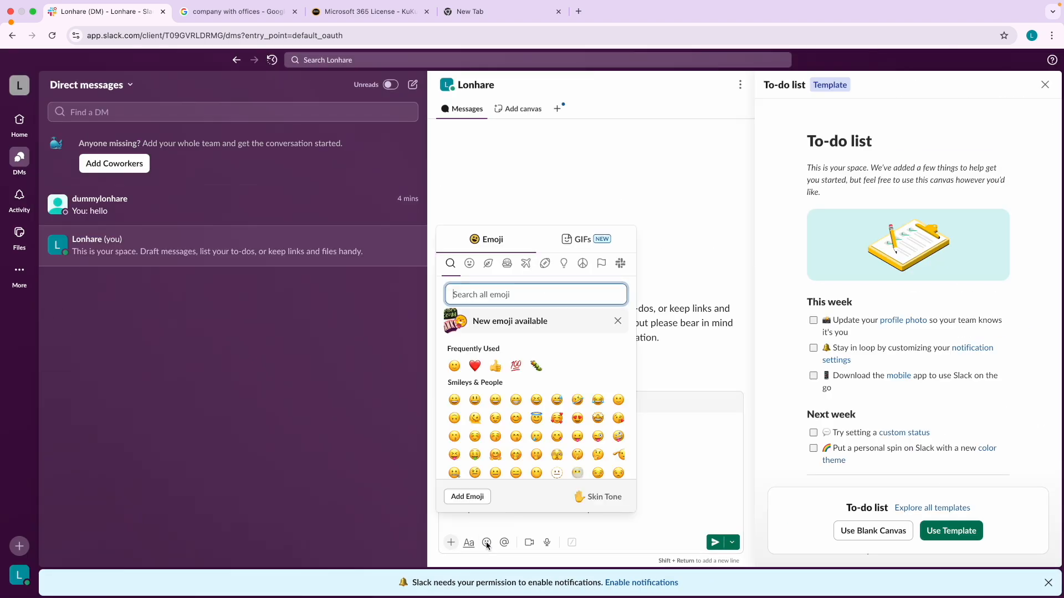
click(475, 365)
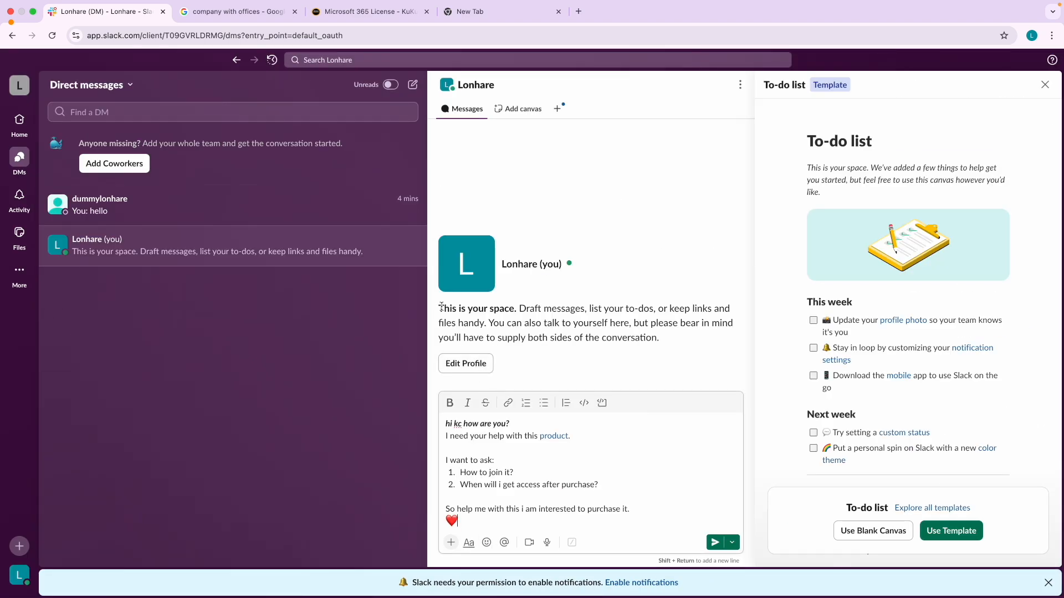
click(529, 543)
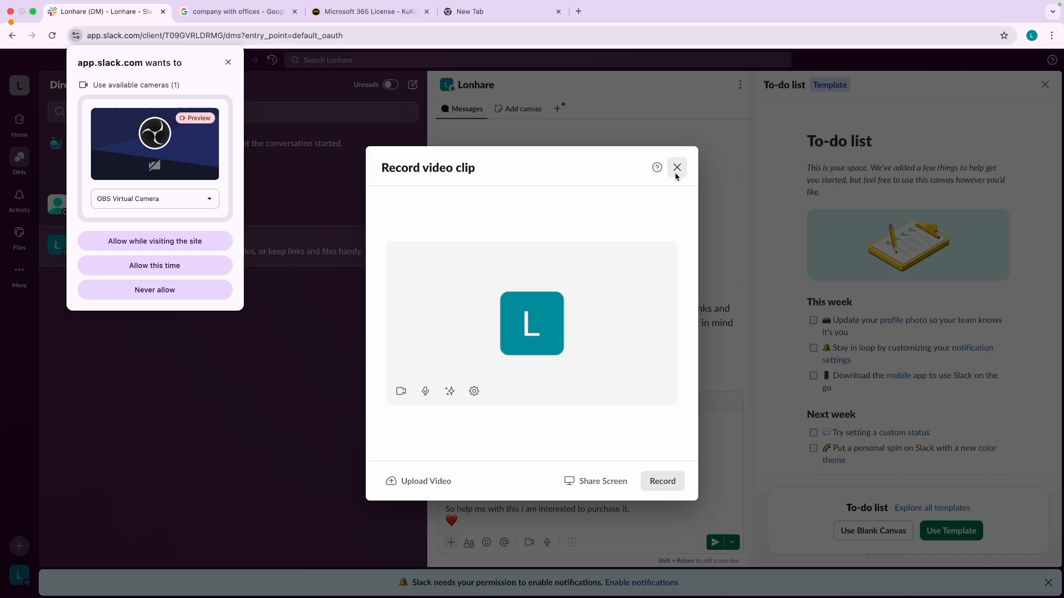
click(228, 63)
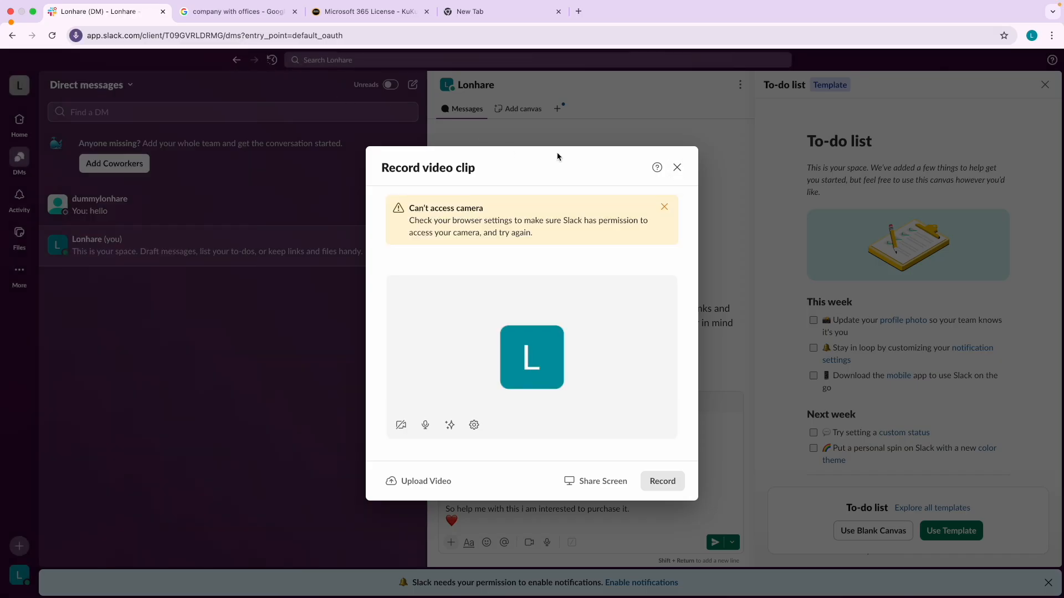
click(677, 167)
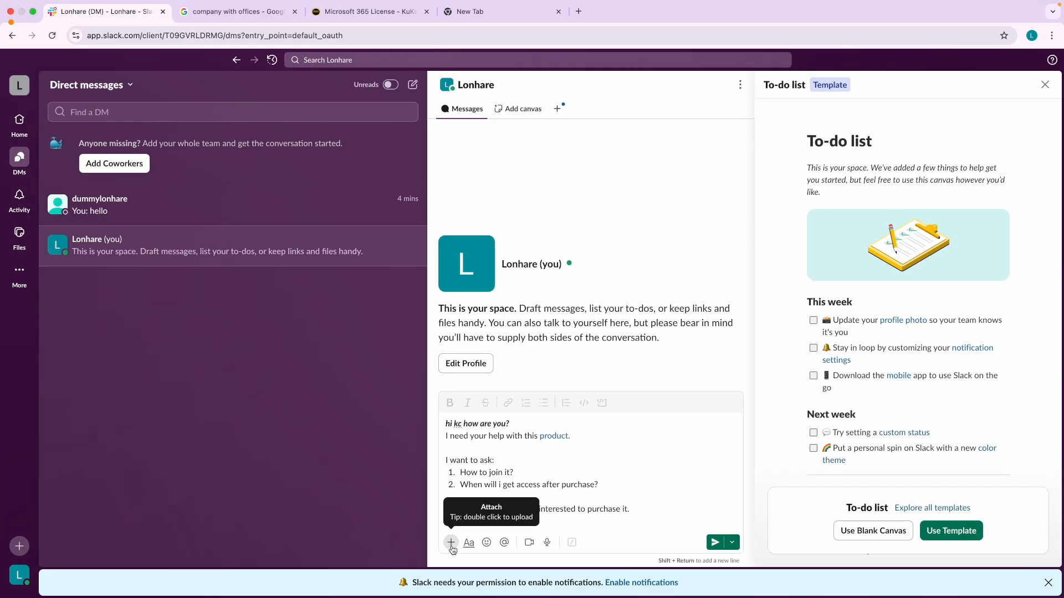
Step: Attach Bonus.pdf from the computer's Desktop folder to the draft and send the message
click(451, 543)
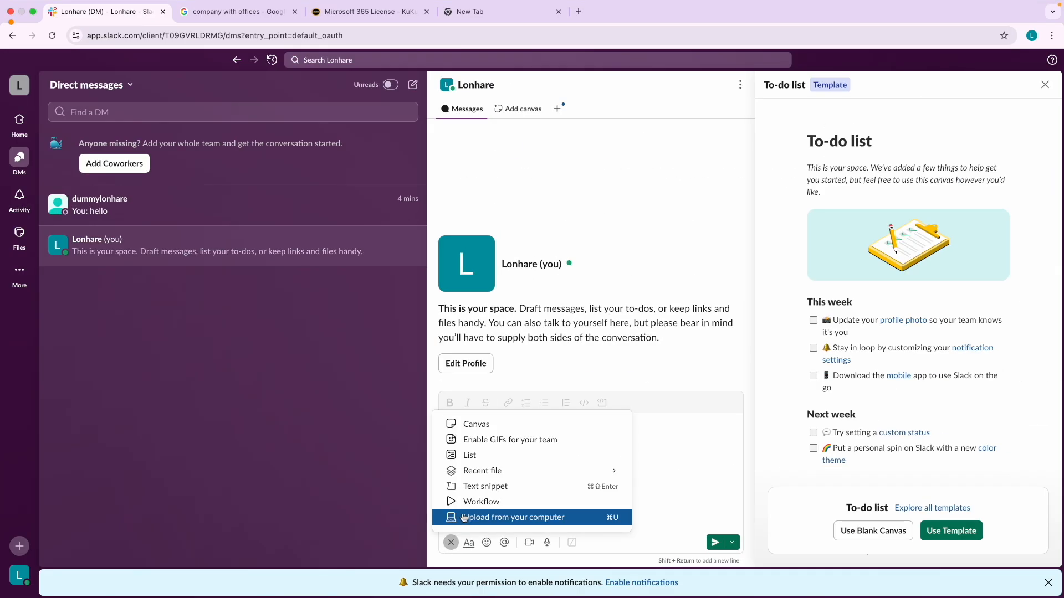
click(489, 518)
click(362, 257)
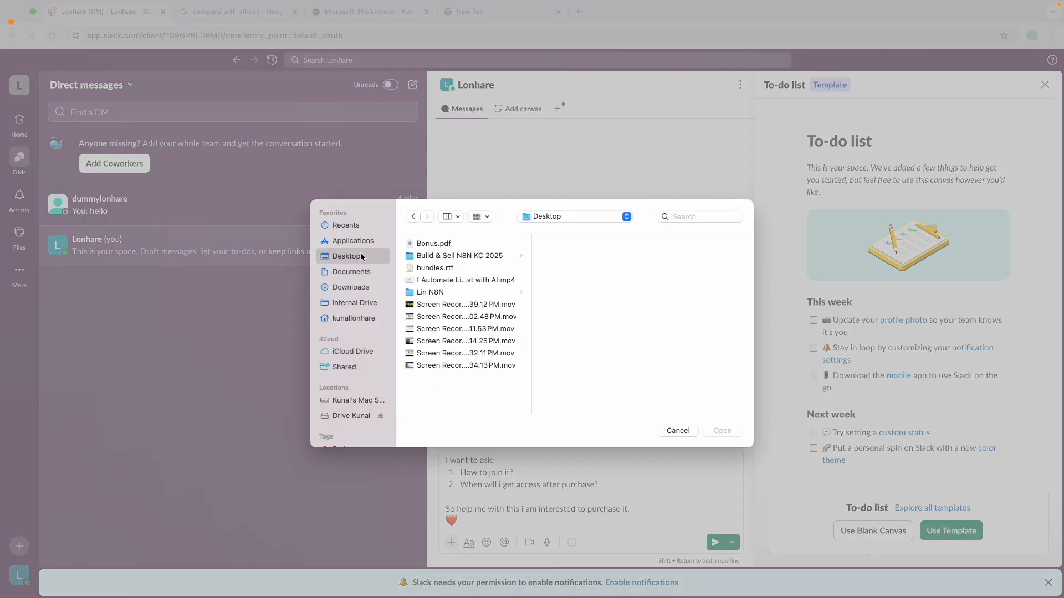
double_click(438, 245)
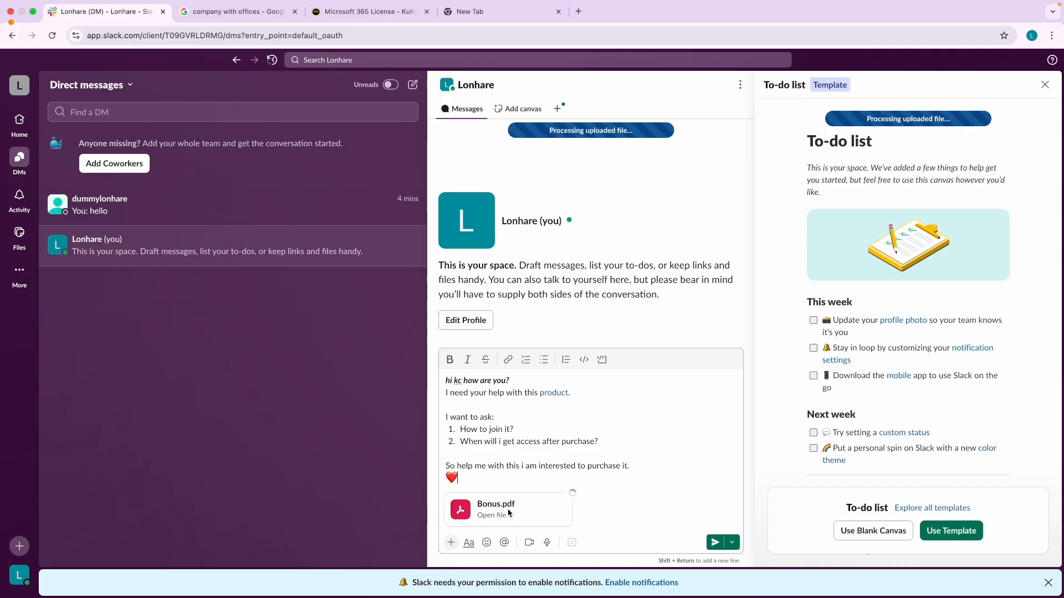
click(715, 543)
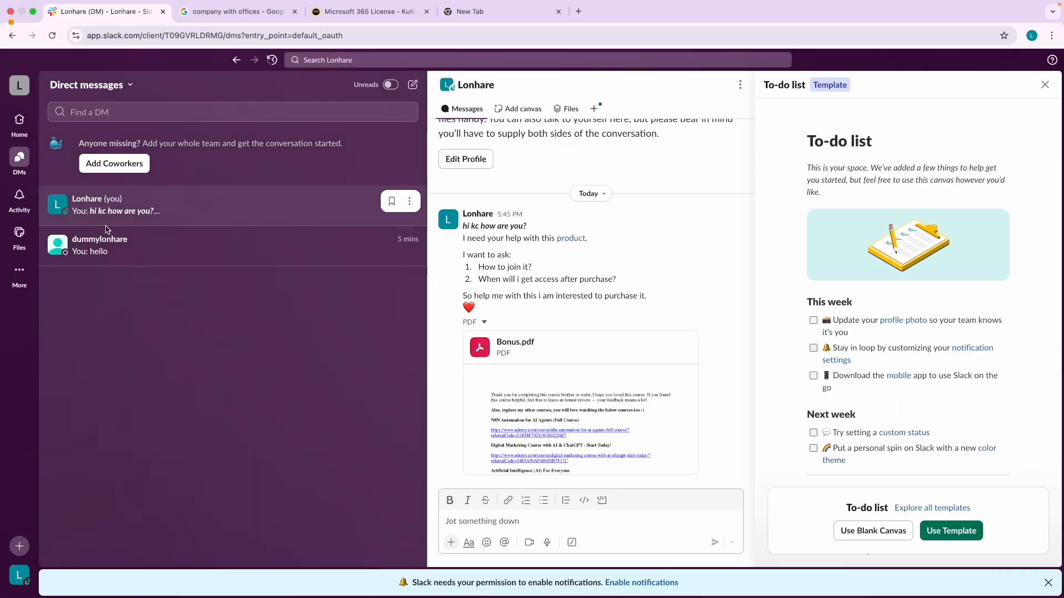
Step: Look through the sales and courses channels, ending in the support channel
click(20, 119)
click(93, 276)
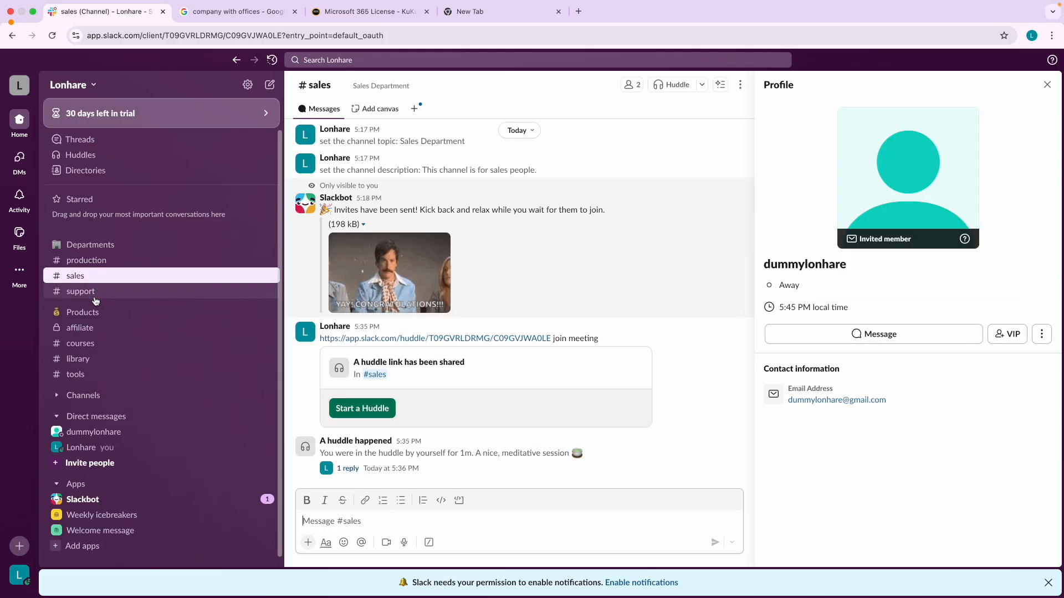
click(100, 349)
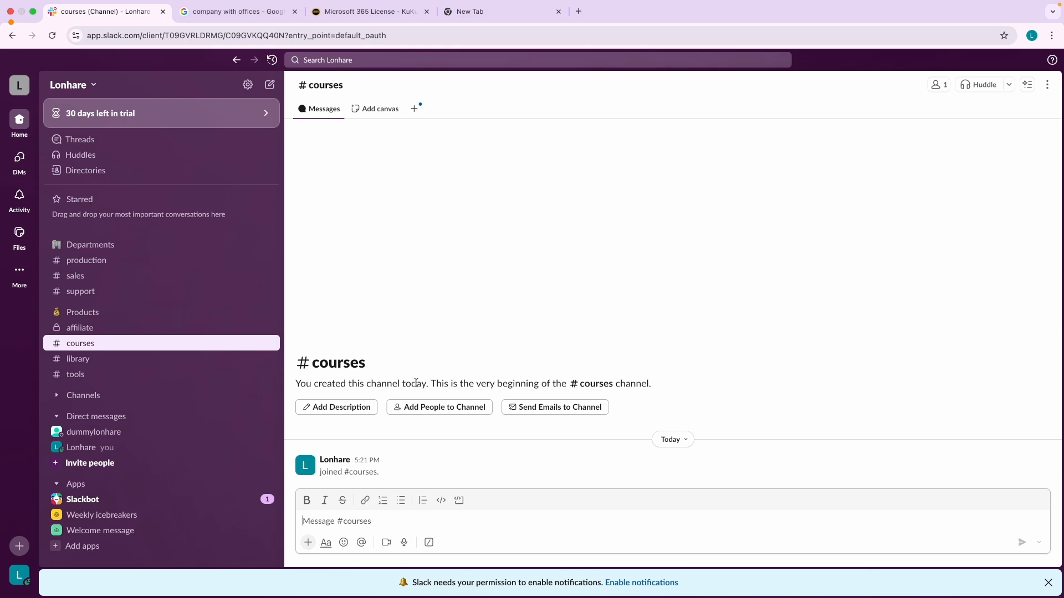
click(113, 292)
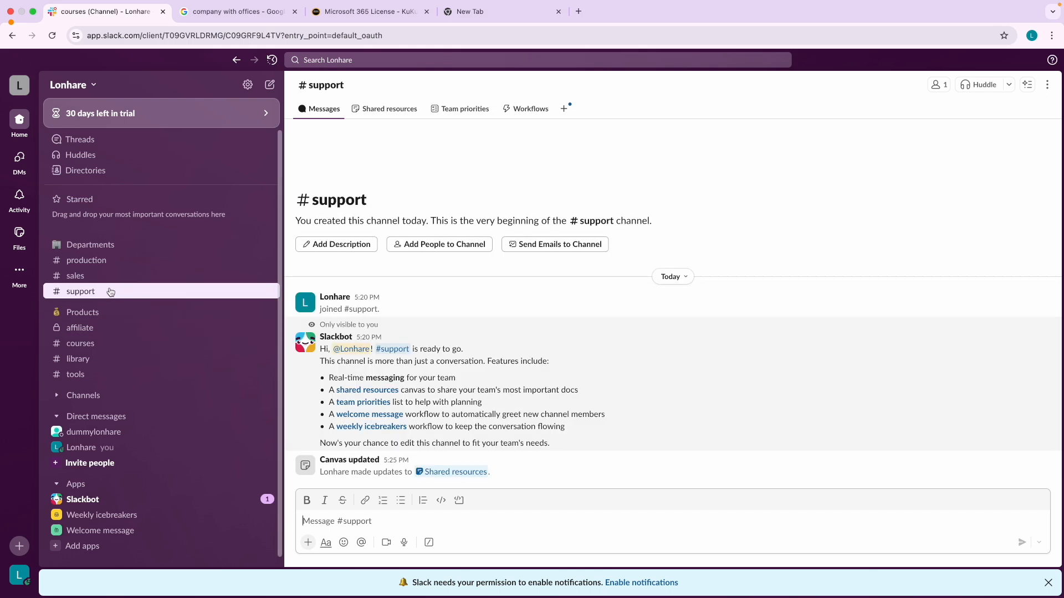
Step: Copy the text of the message sent in your own direct messages and post it in the support channel
click(29, 172)
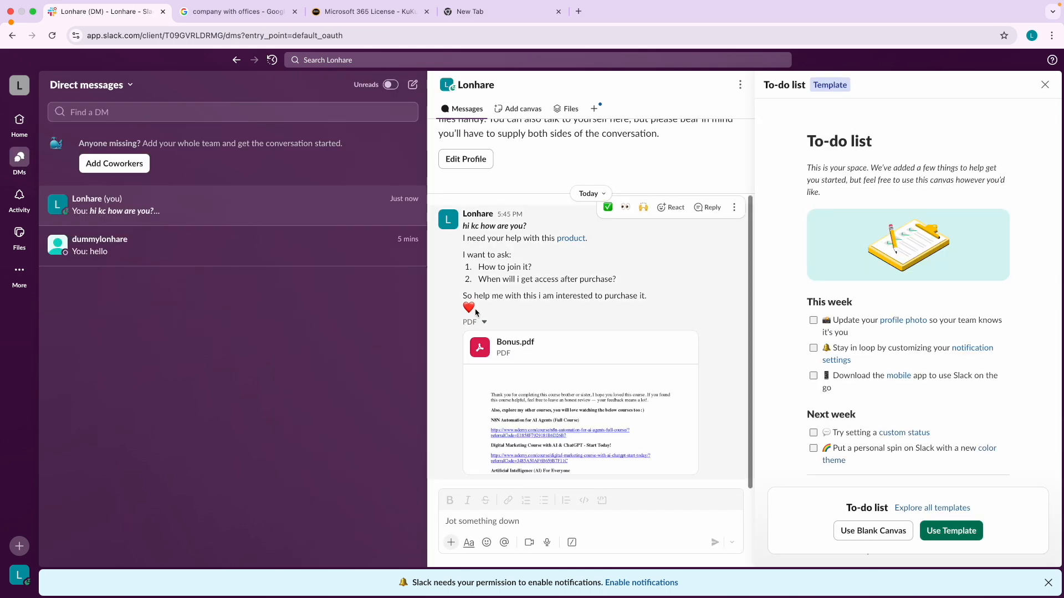
drag(464, 224, 636, 309)
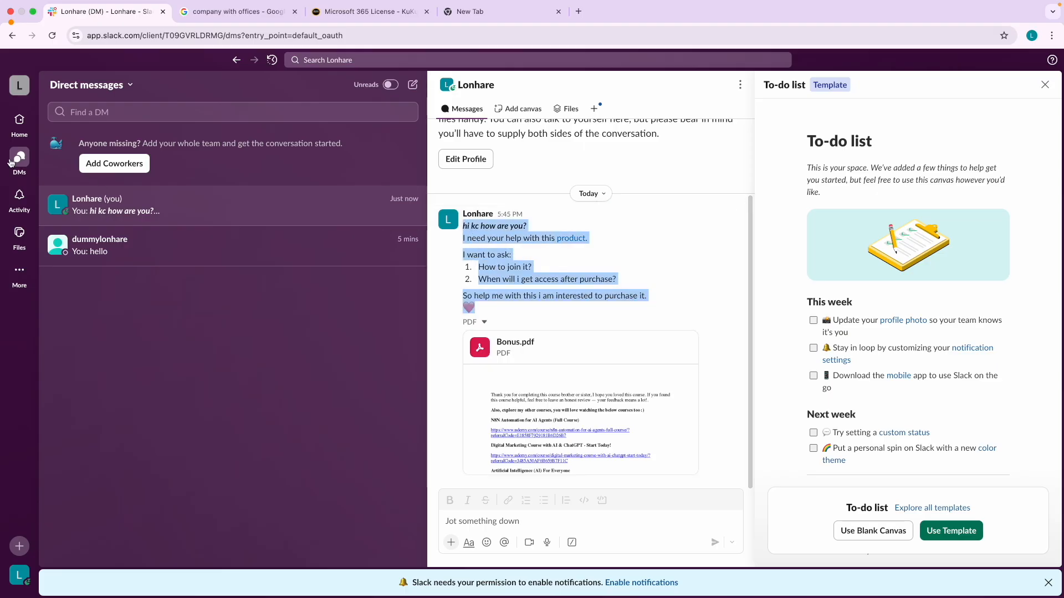
click(19, 120)
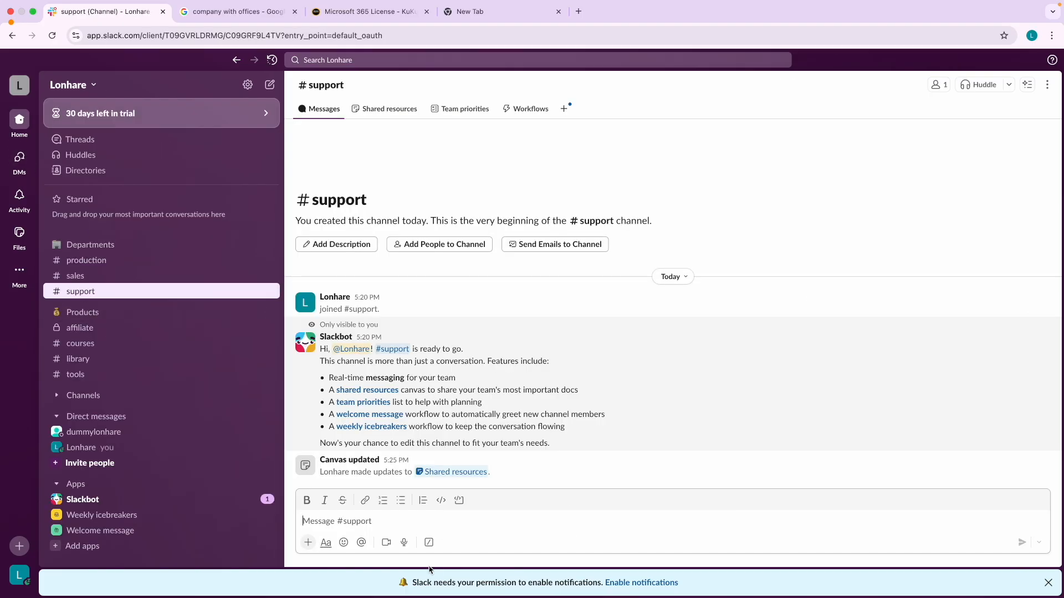
text(hi kc how are you? I need your help with this product.  I want to ask: 1. How to join it? 2. When will i get access after purchase?  So help me with this i am interested to purchase it. ❤️)
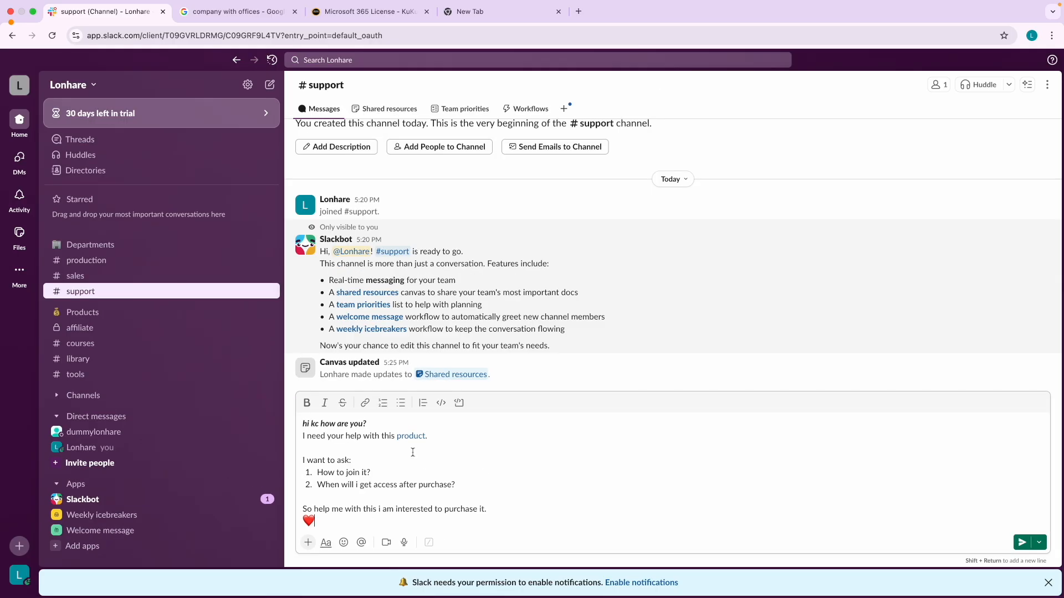
key(Return)
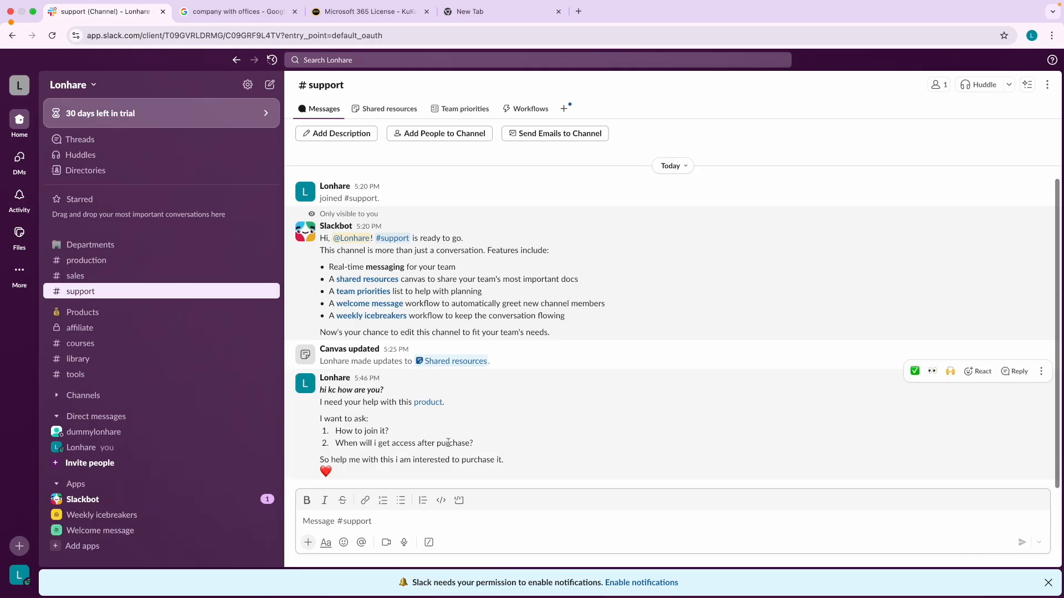
mouse_move(33, 173)
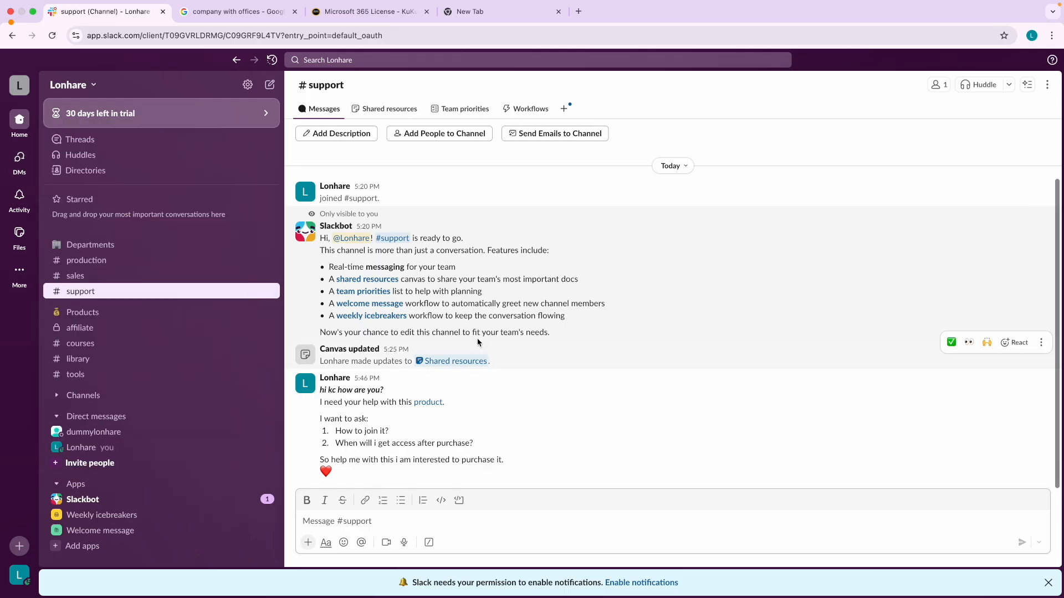
click(370, 520)
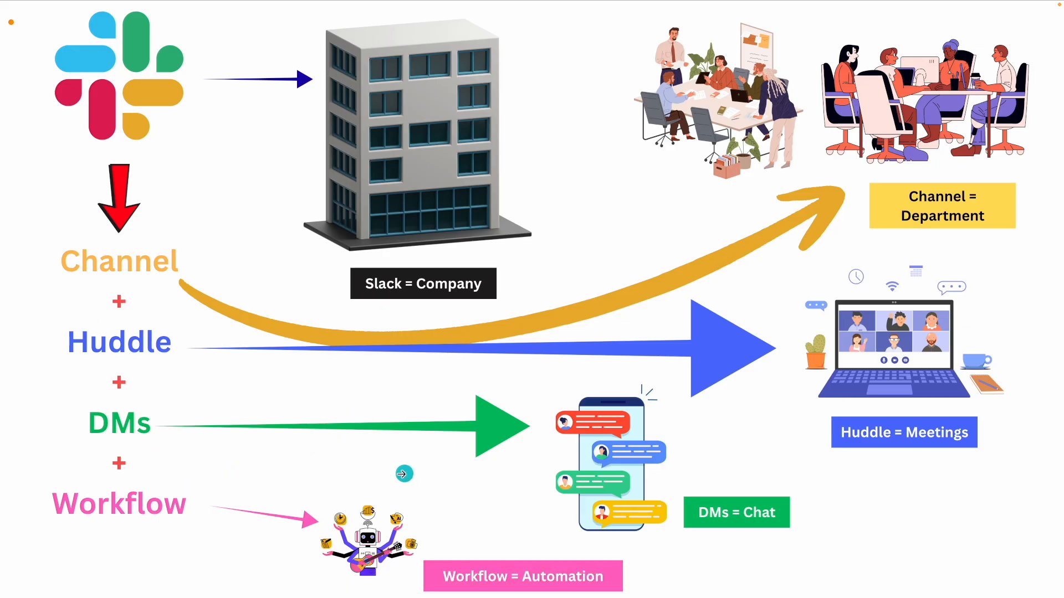
click(184, 342)
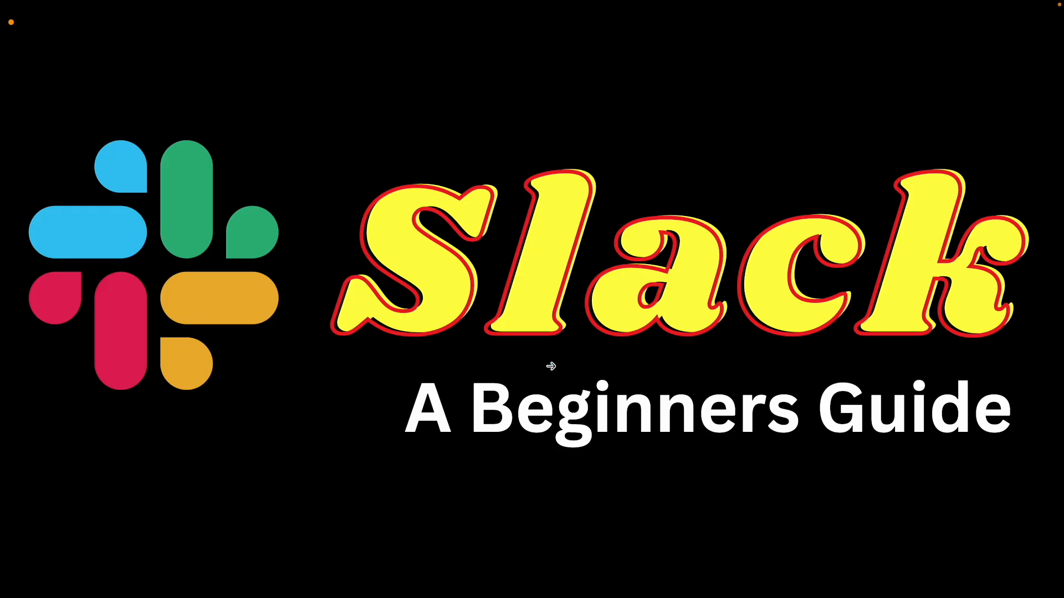
click(829, 382)
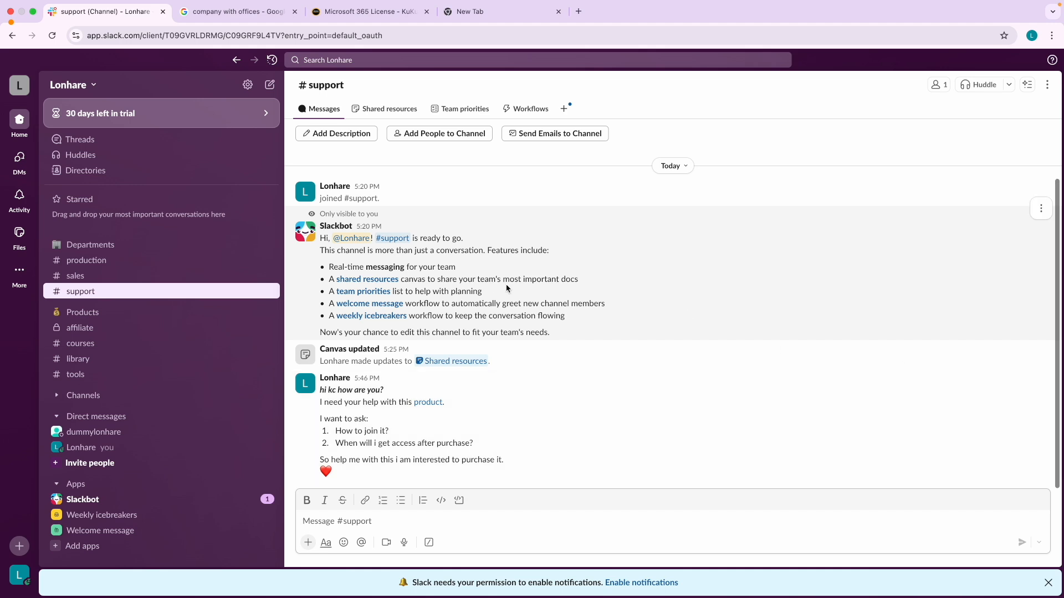
Step: In the sales channel, react with the 100 emoji to the message "hey here is the sales target this month"
click(87, 277)
scroll(518, 261, up, 3)
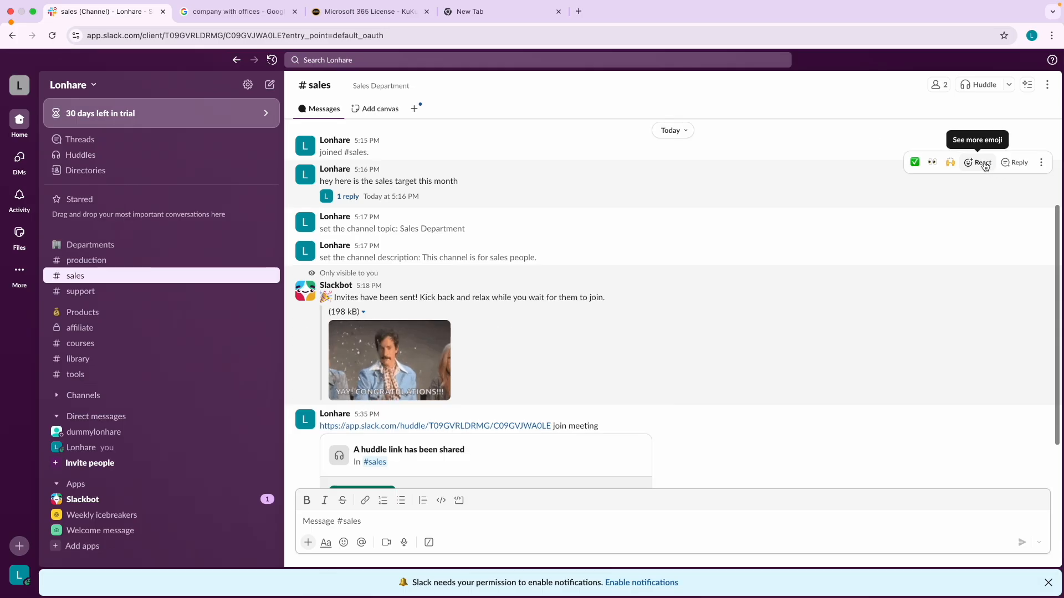
click(994, 167)
text(100)
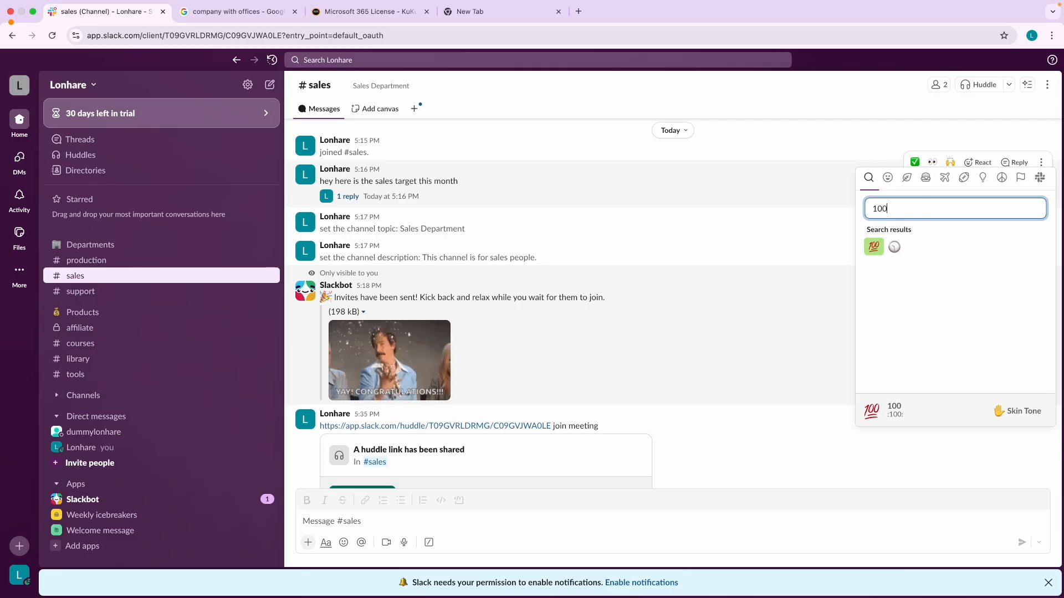
click(873, 248)
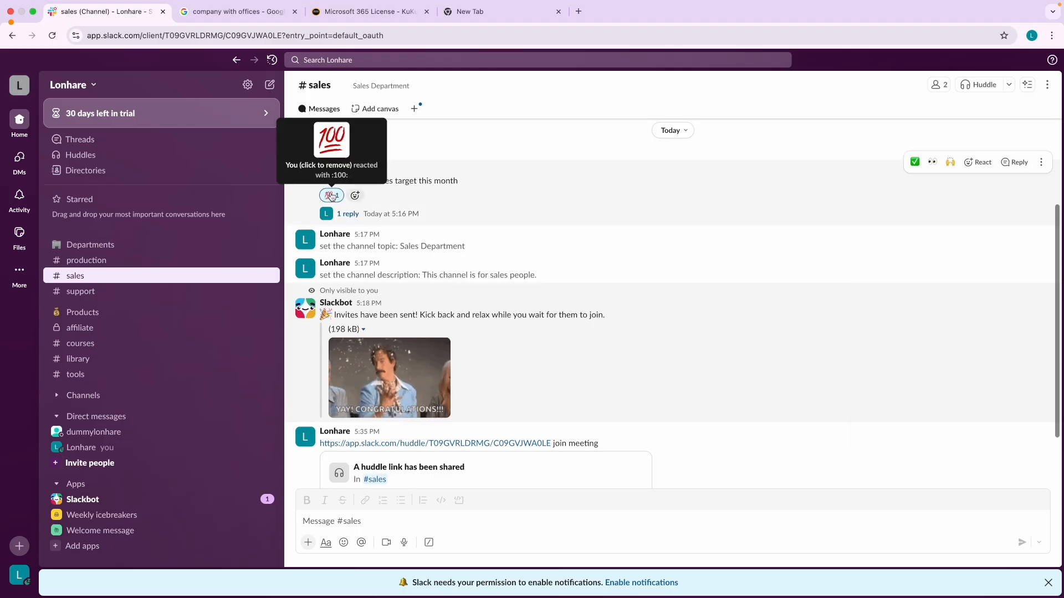
Step: Post the message "hey i want free courses so can you share me link?" in the sales channel
click(315, 521)
text(hey i want)
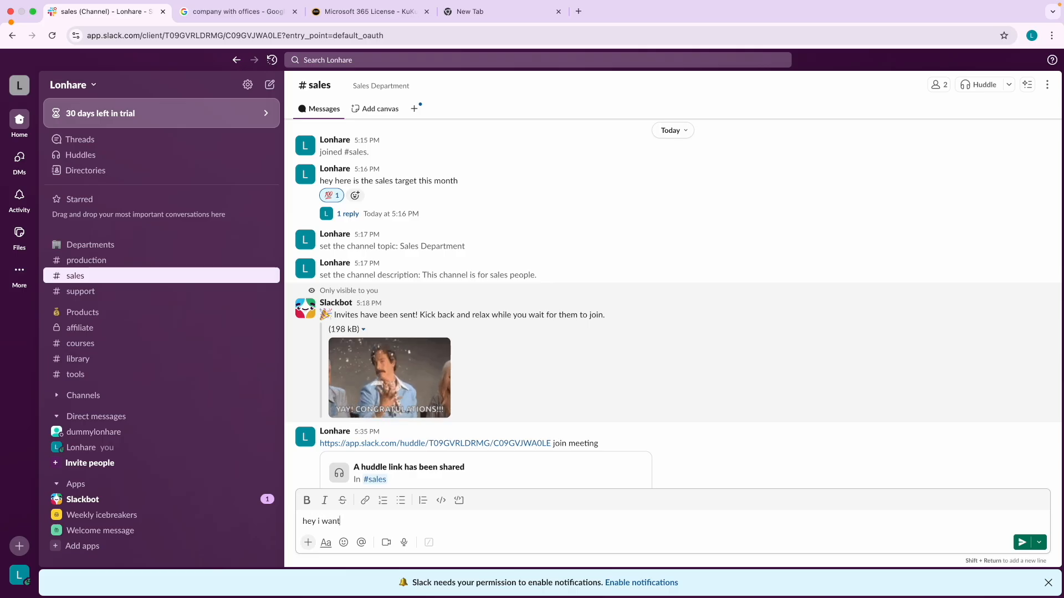
text(re)
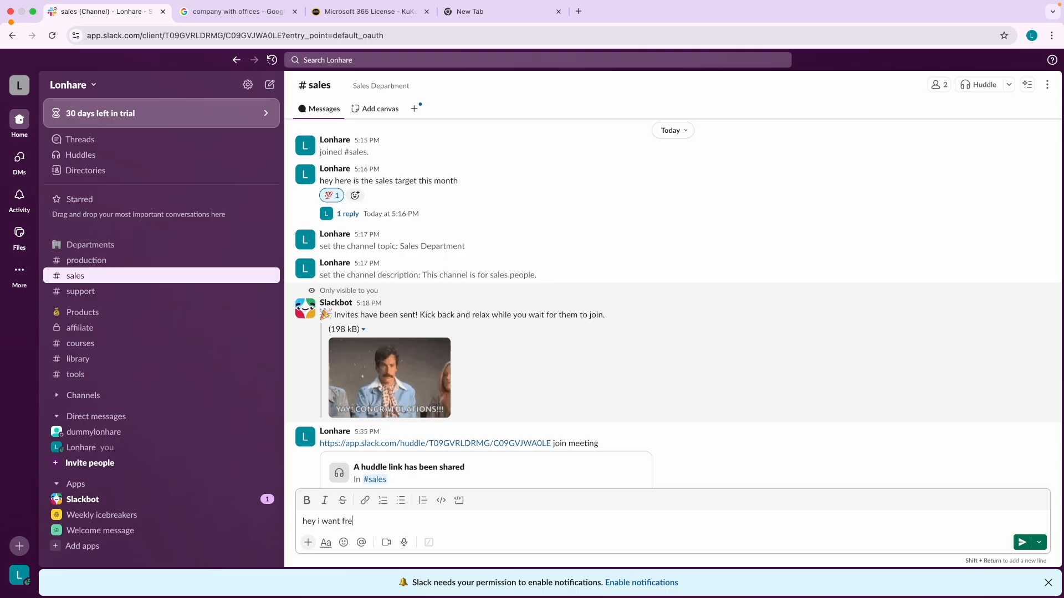
text(e courses so)
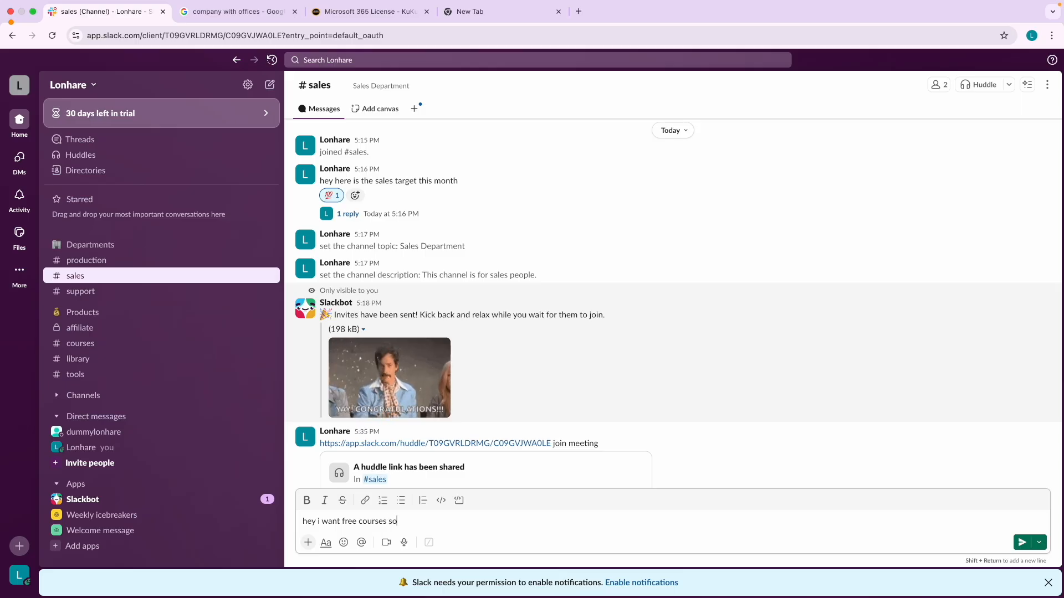
text( can you shar)
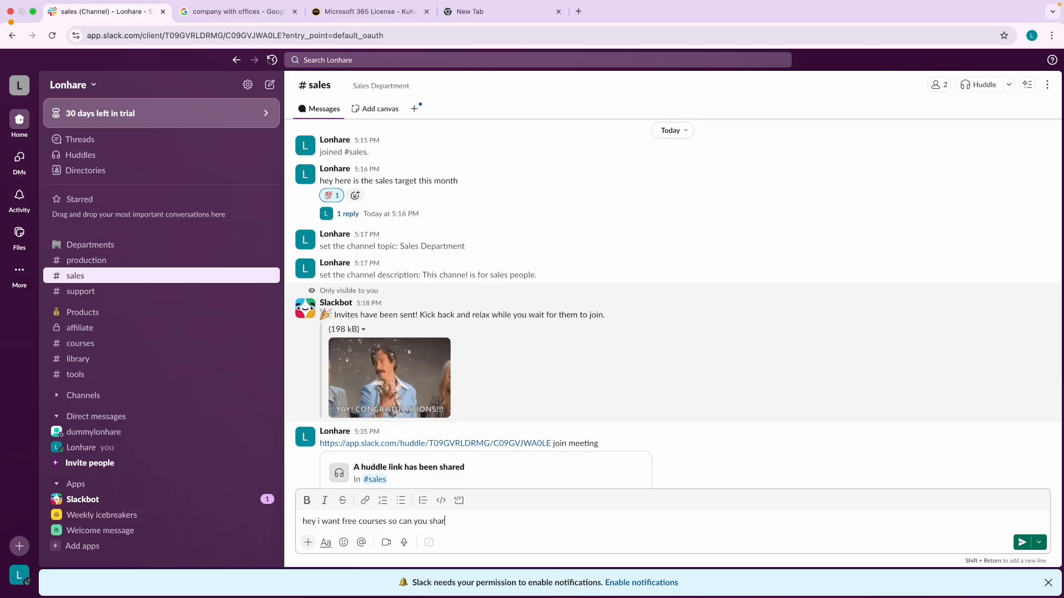
text(e me link?)
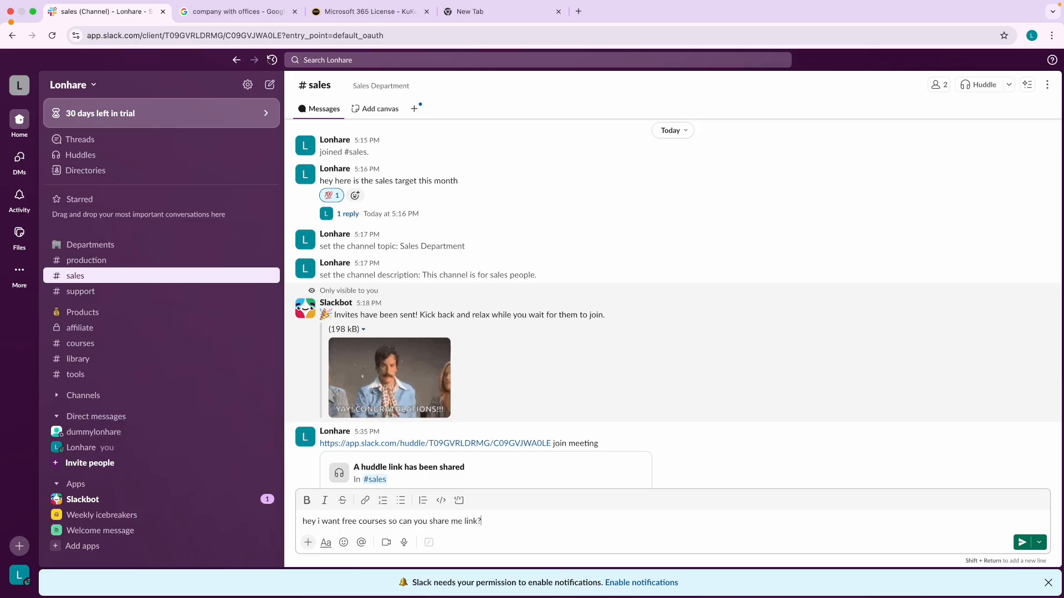
key(Return)
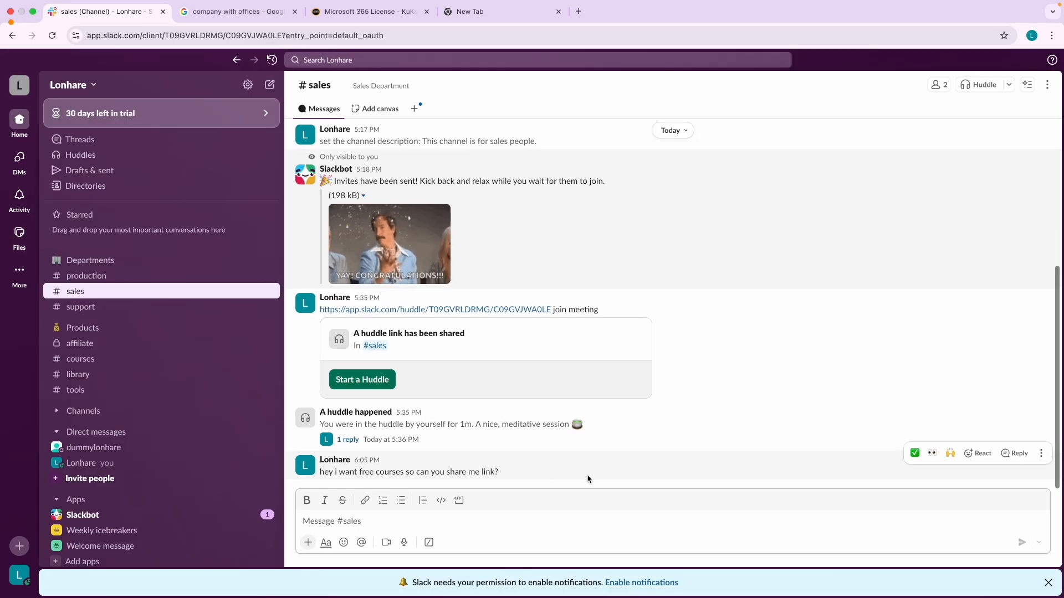
Step: Switch to the browser's web pages, search Google for "kuku courses" in a new tab and open the KuKu Courses home page
click(365, 14)
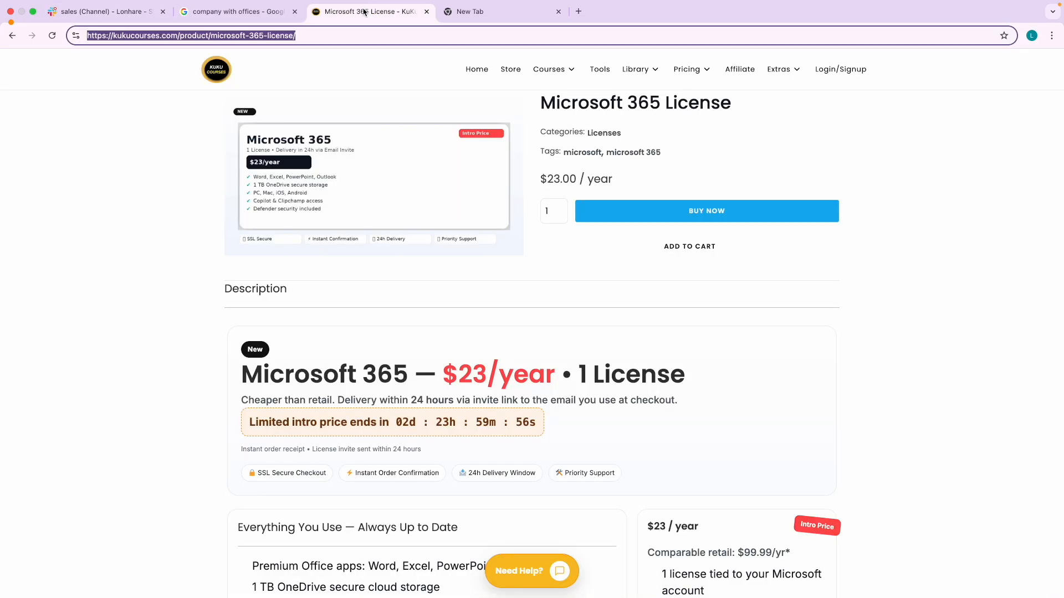
click(472, 72)
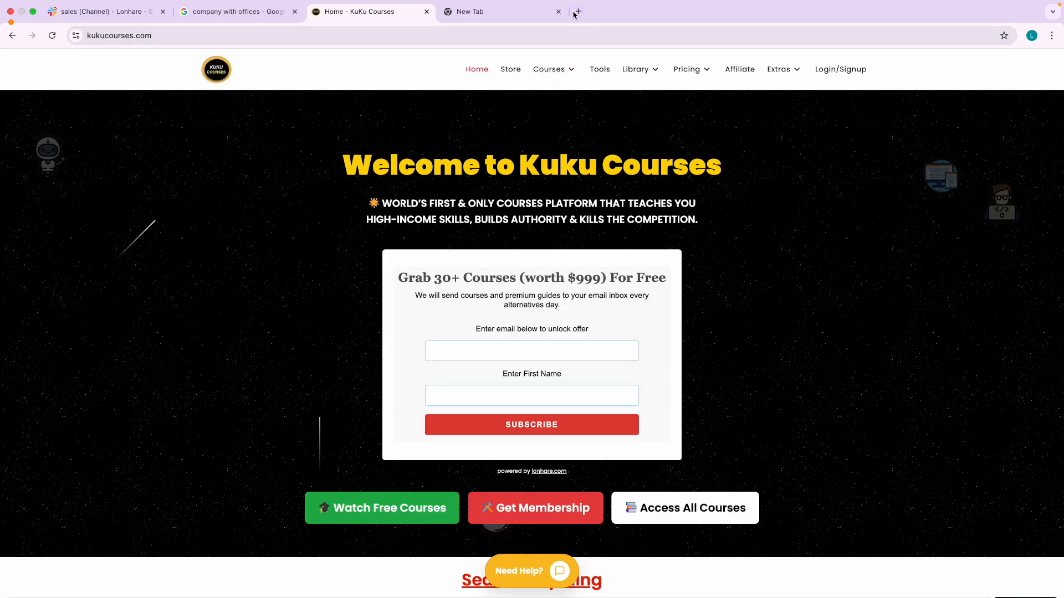
click(577, 13)
text(kuku co)
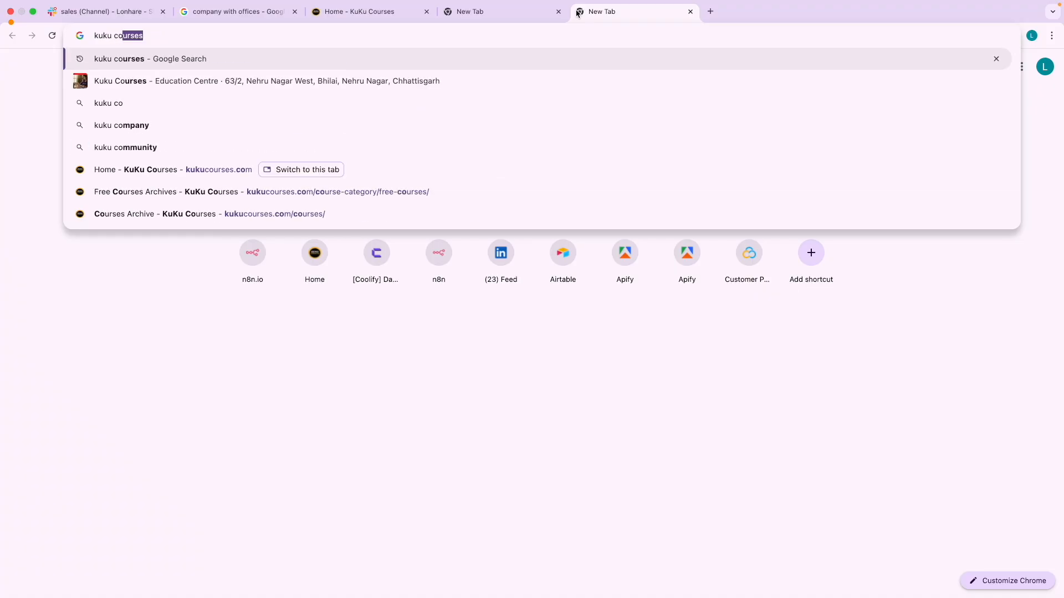
key(Return)
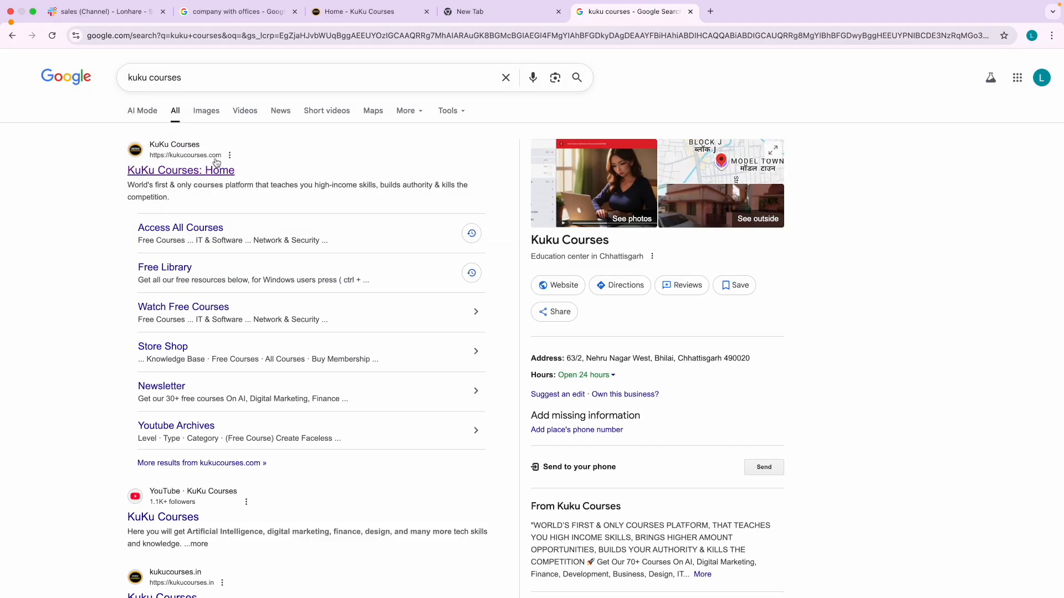
click(189, 174)
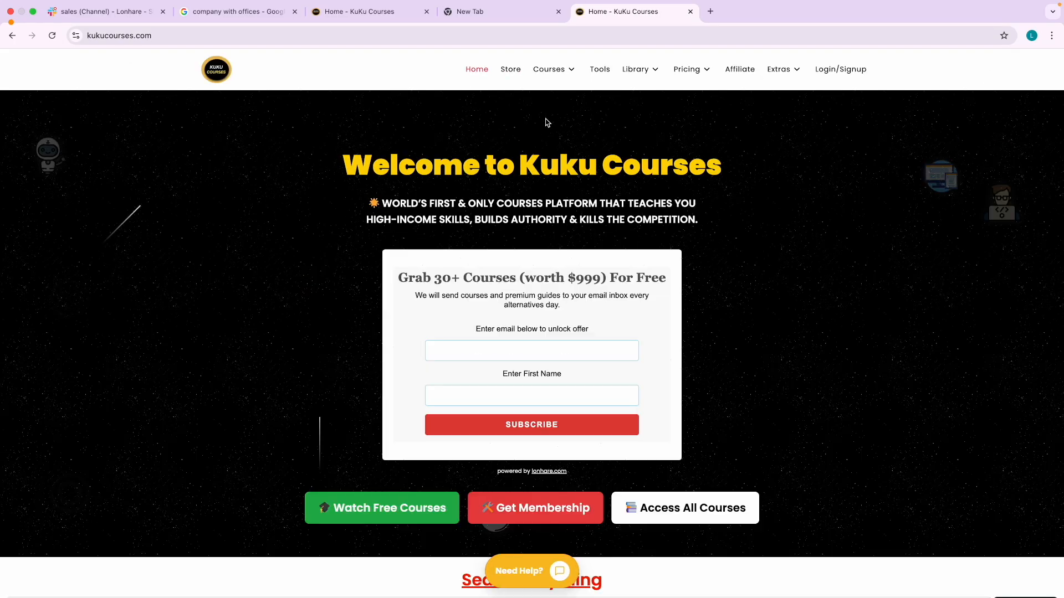
Step: Open the Free Courses category of the KuKu Courses site and copy the page's address
mouse_move(551, 79)
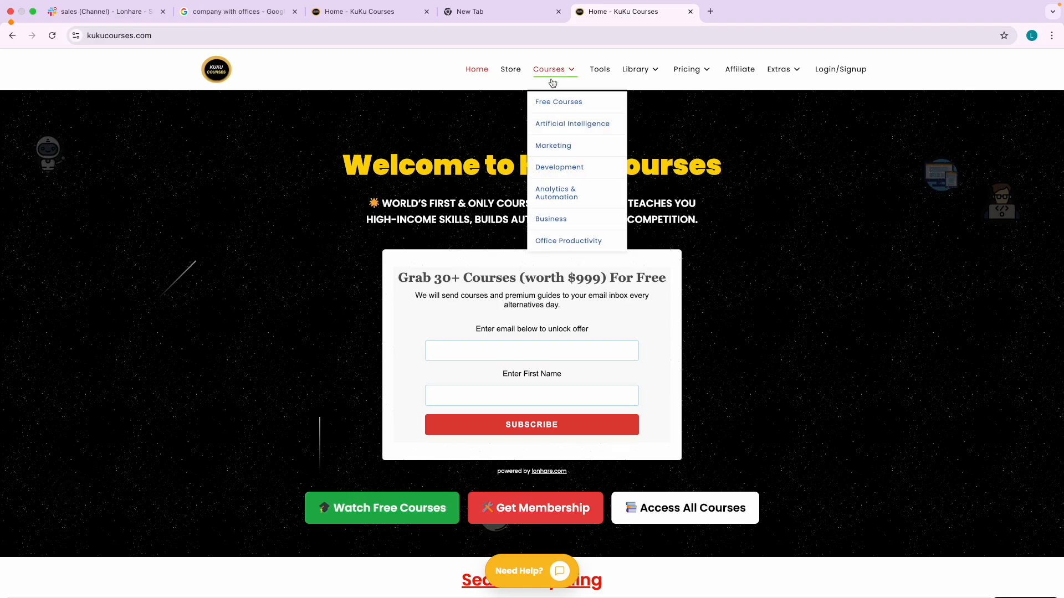
click(537, 100)
click(372, 36)
key(super+c)
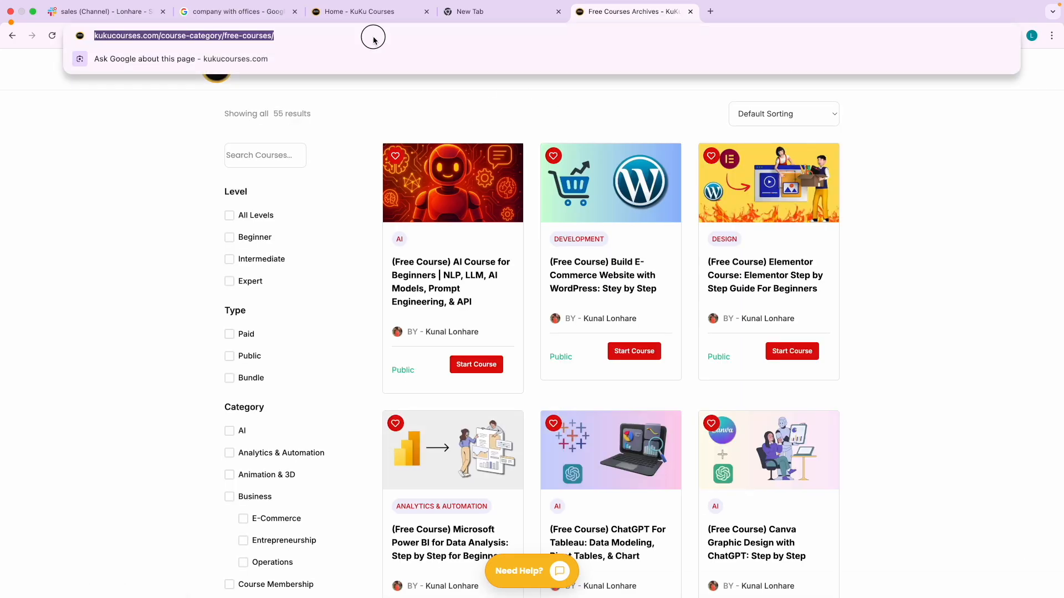
Step: Back in Slack, reply in a thread to the free courses request with the copied link, and review the thread once before closing it
click(112, 12)
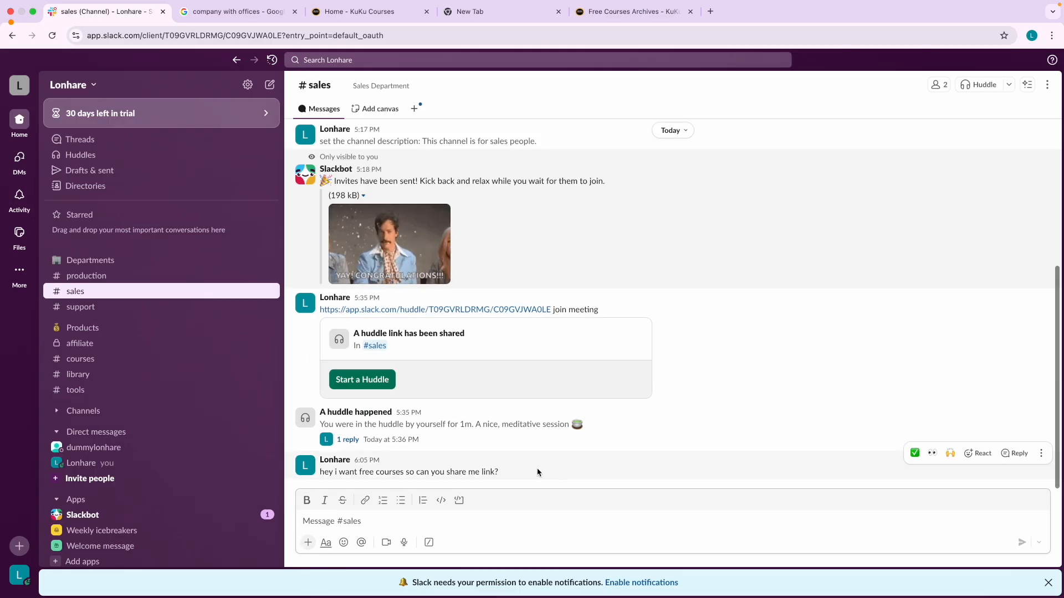
click(1015, 454)
key(super+v)
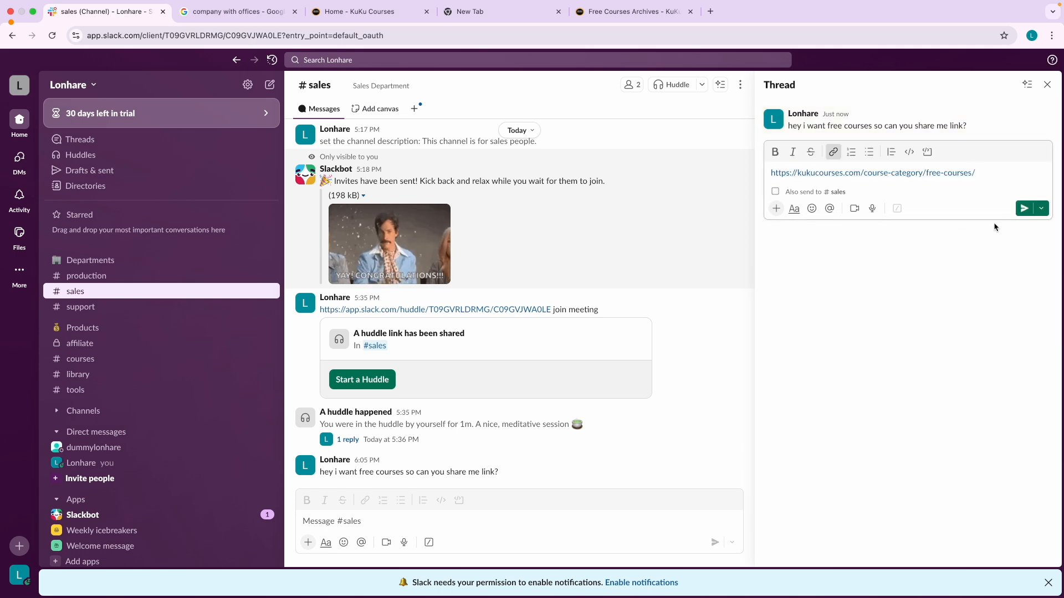
click(1023, 210)
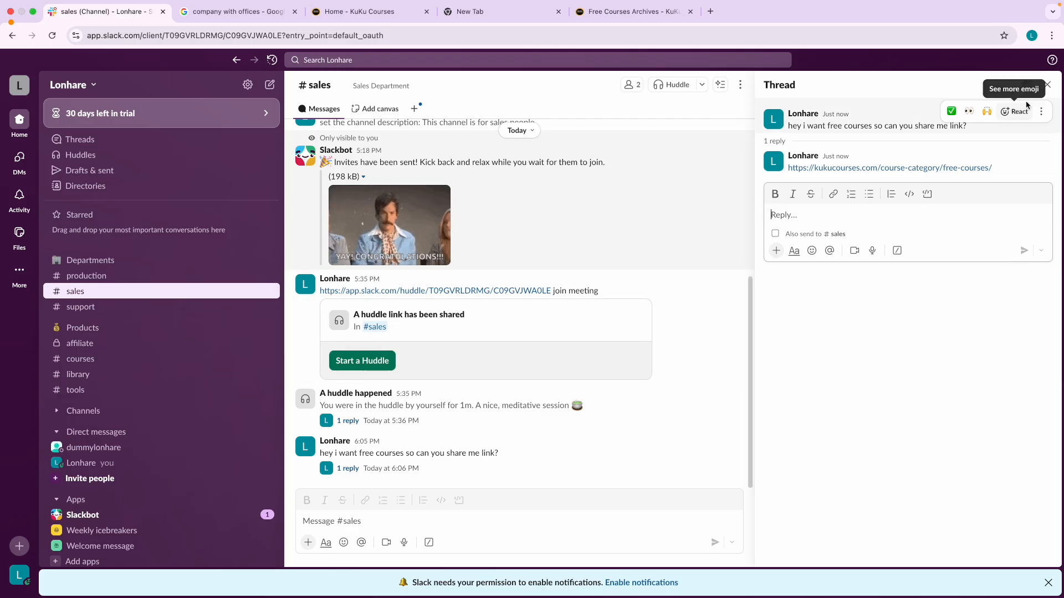
click(1048, 85)
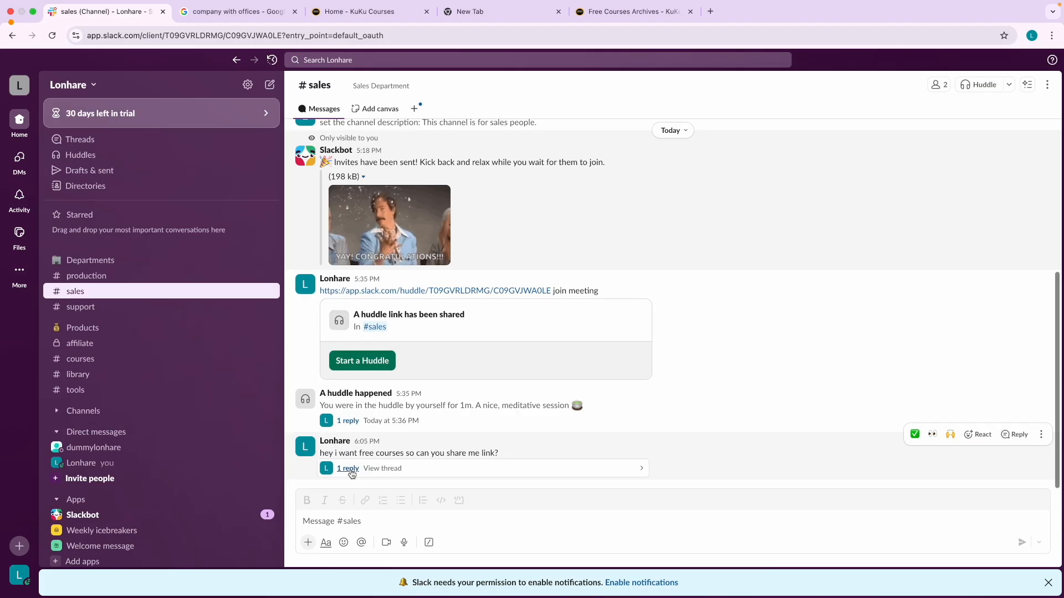
click(327, 483)
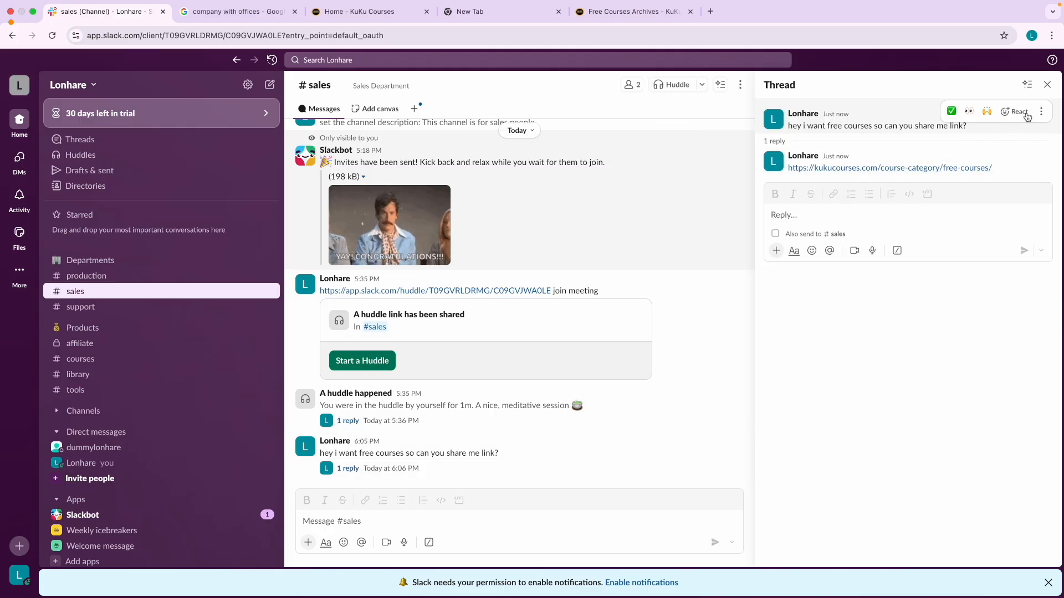
click(1048, 87)
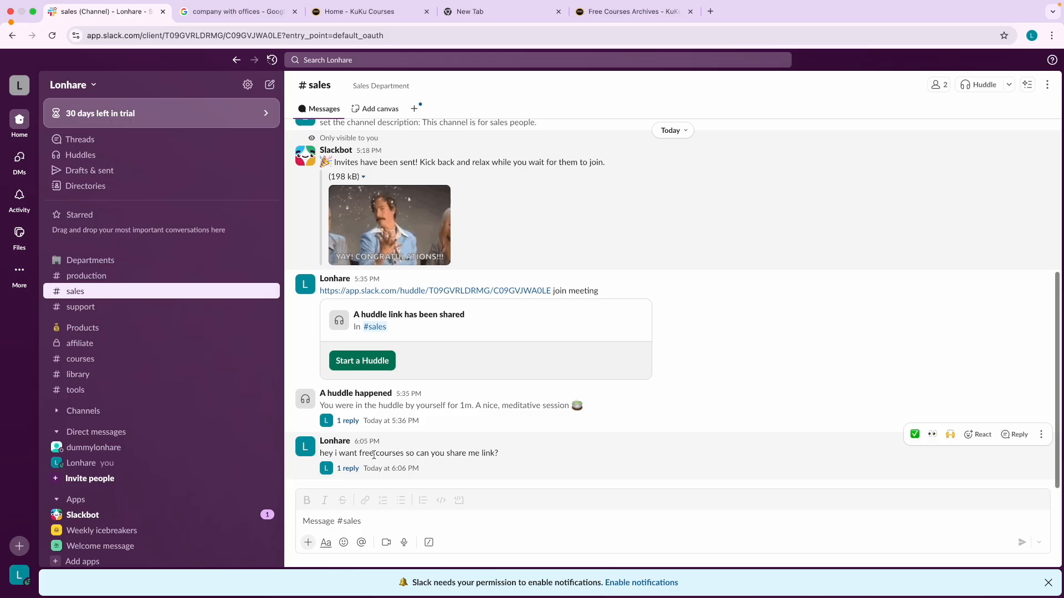
Step: React to the free courses request with the 100 emoji and open its reply thread
click(978, 435)
text(100)
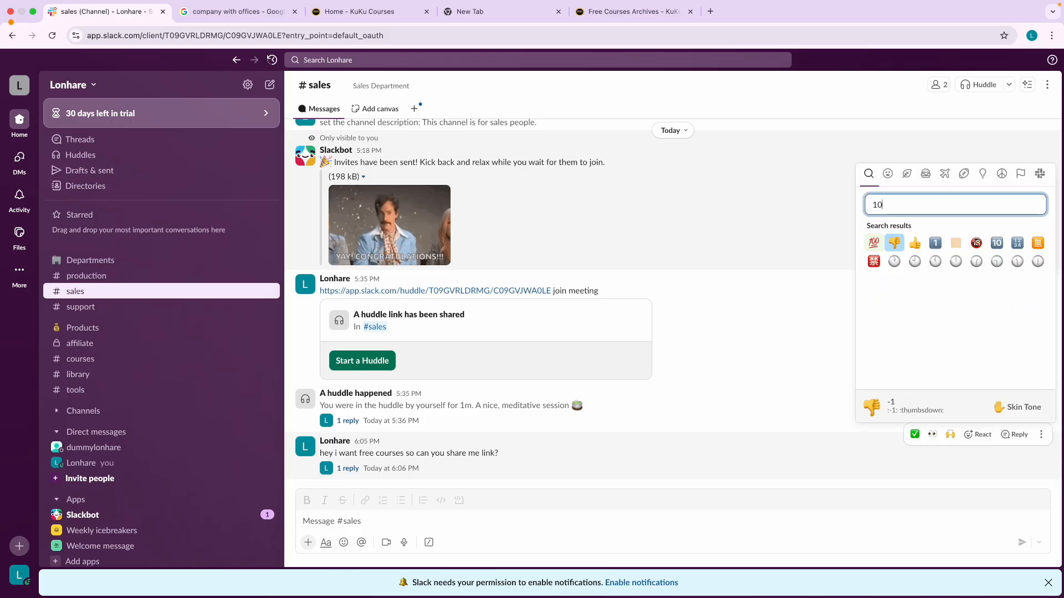
click(874, 243)
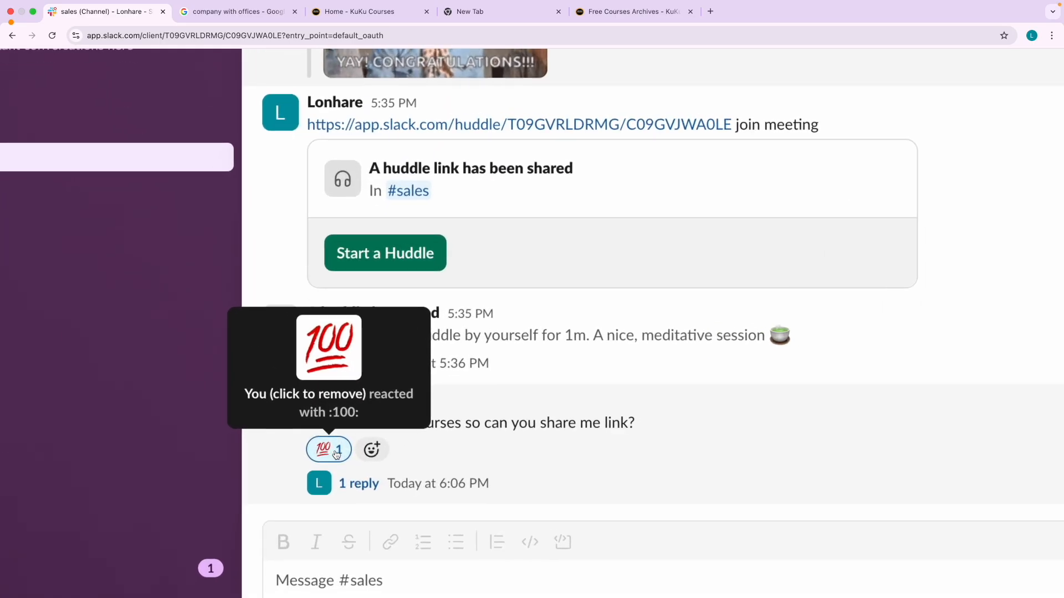
click(355, 485)
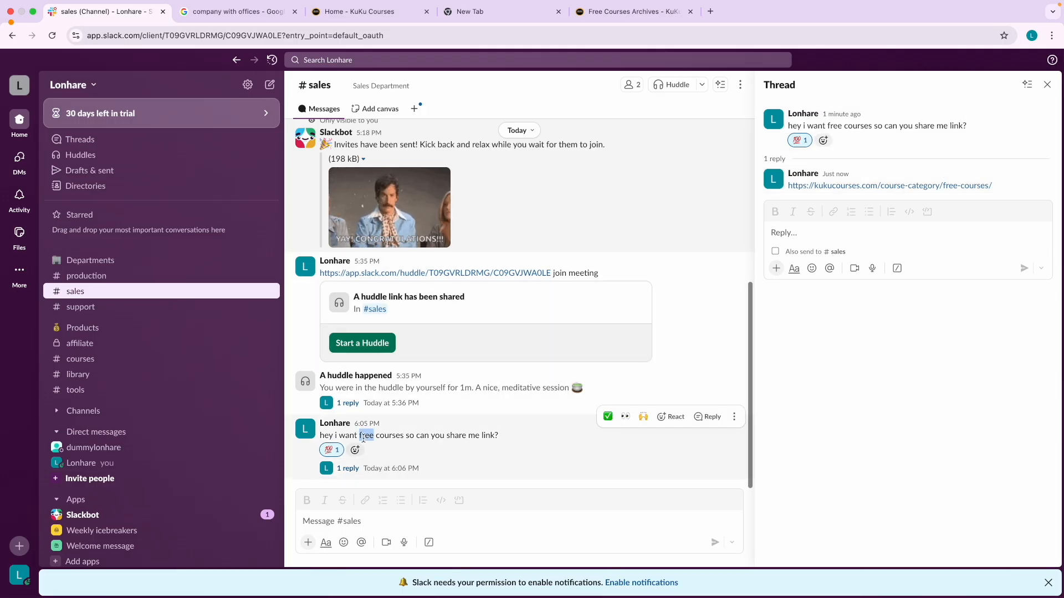
Step: Draft "I want free courses" in the sales channel, copy it, close the thread and post the copied text in the courses channel
click(311, 524)
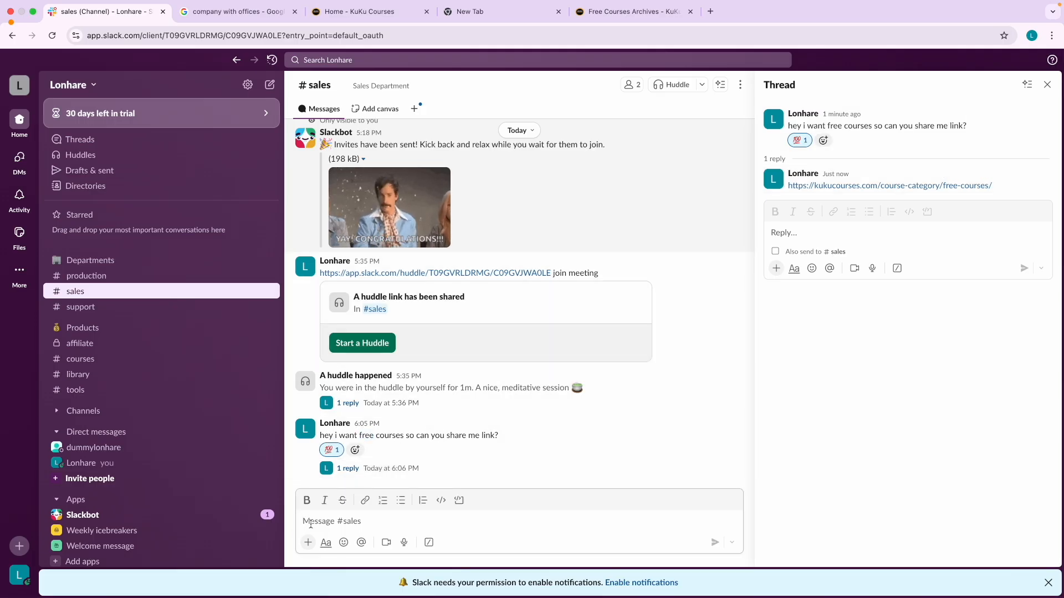
text(I want free courses)
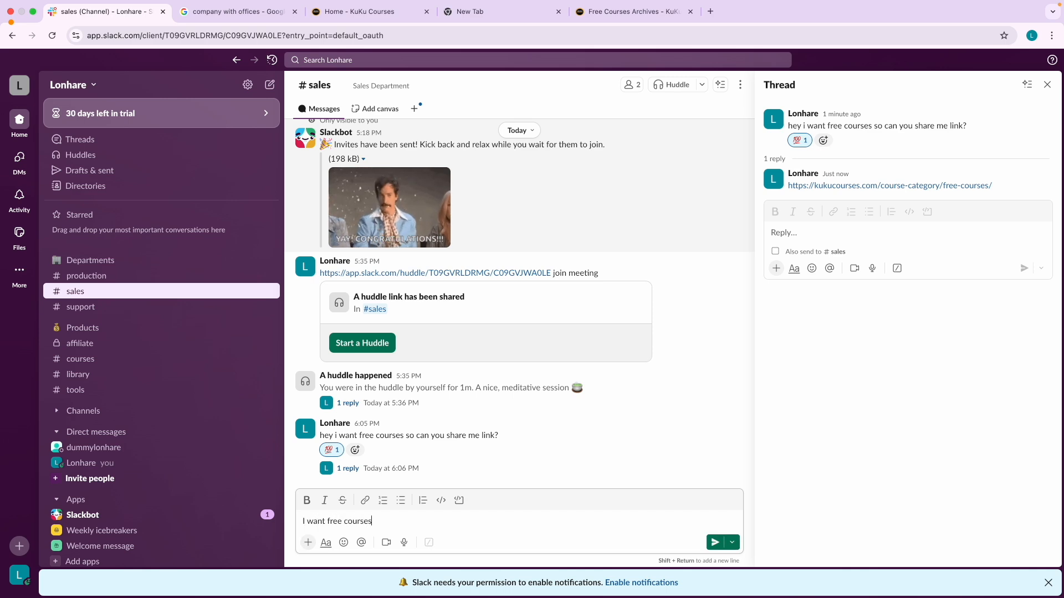
key(super+a)
key(super+c)
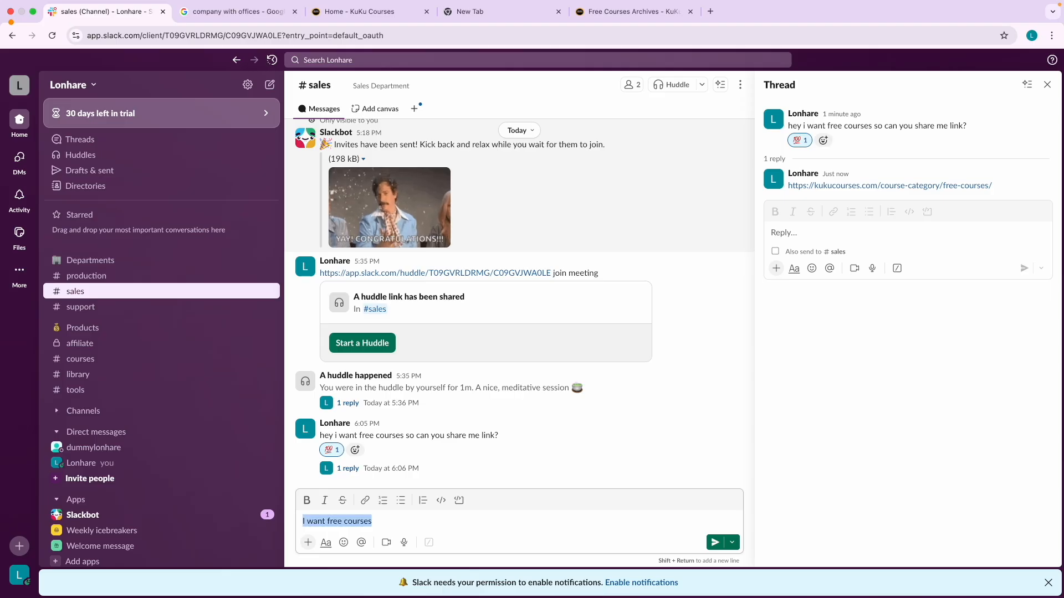
click(1047, 84)
click(249, 358)
key(super+v)
key(Return)
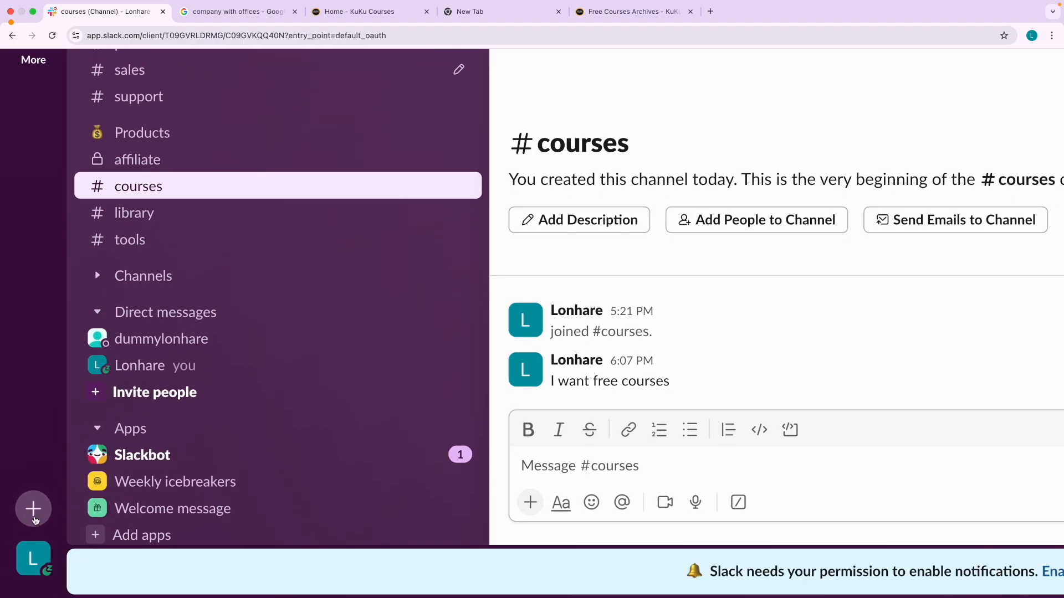
Step: Create a new workflow and change its name to "Free Courses Link" in the workflow details
click(33, 508)
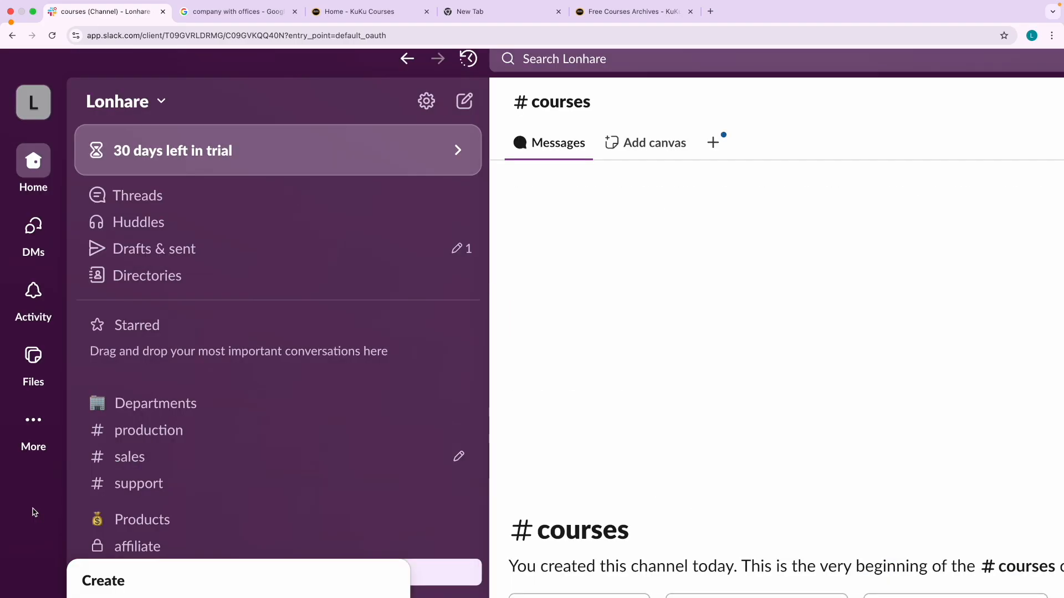
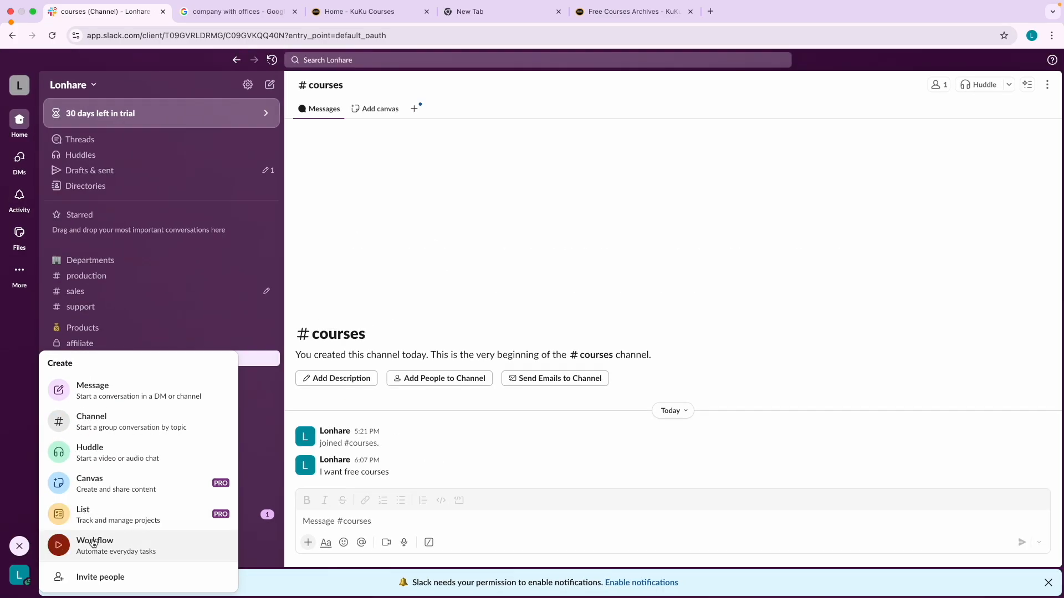
click(147, 512)
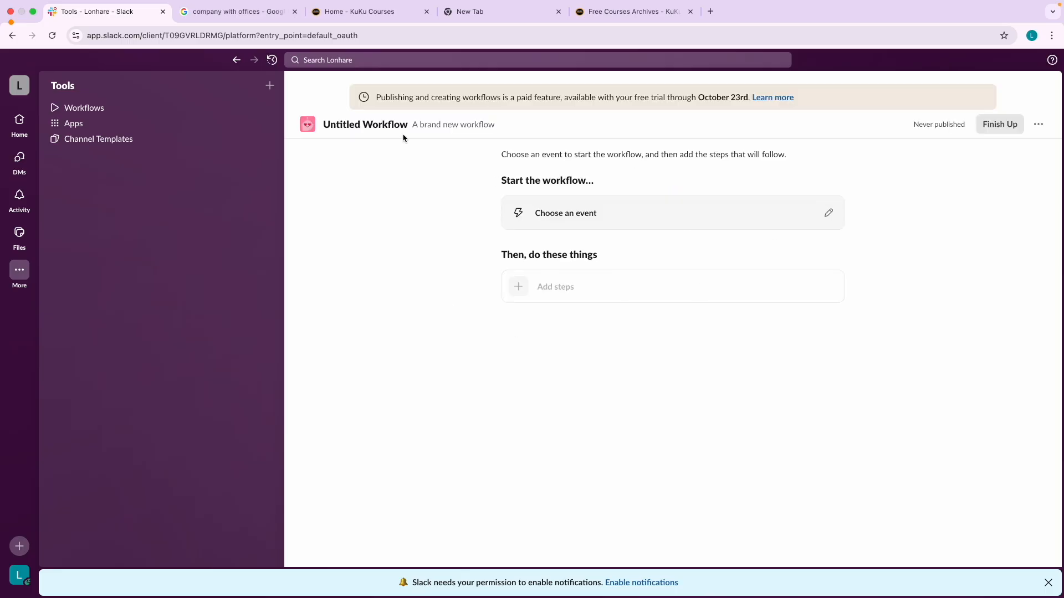
click(345, 125)
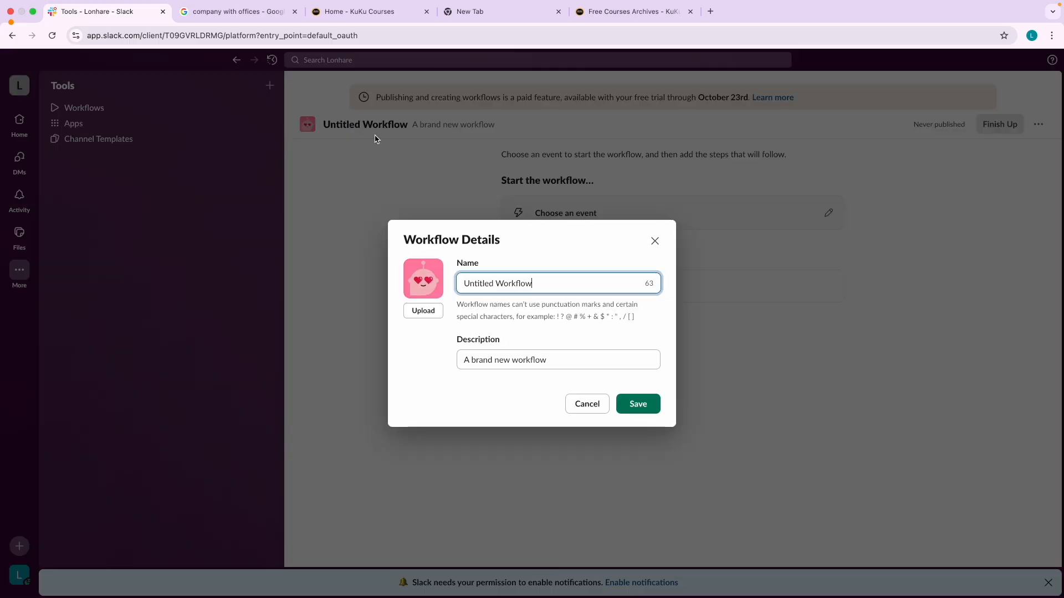
triple_click(497, 284)
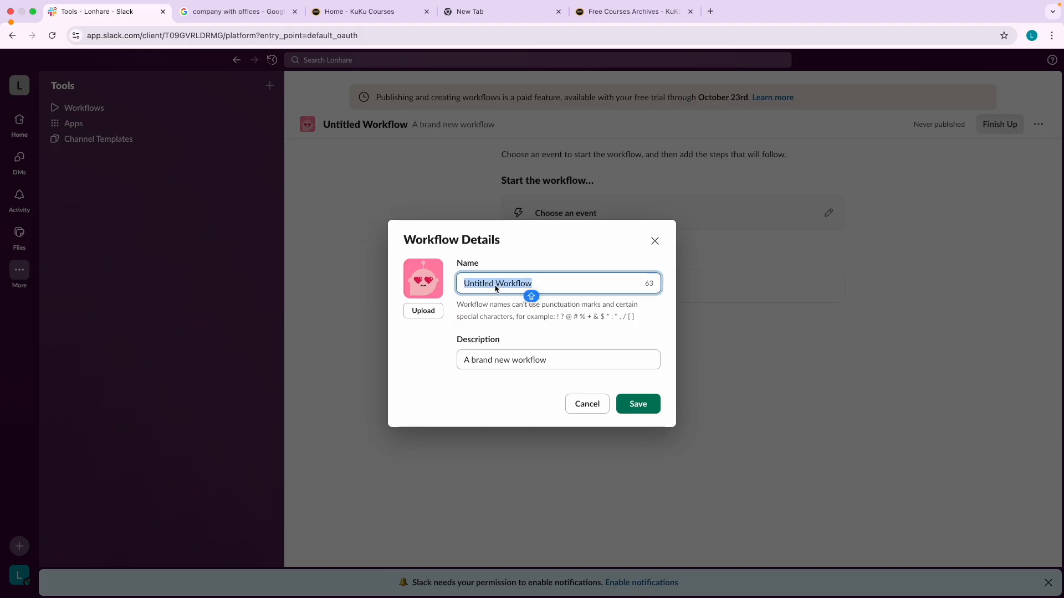
text(Free Co)
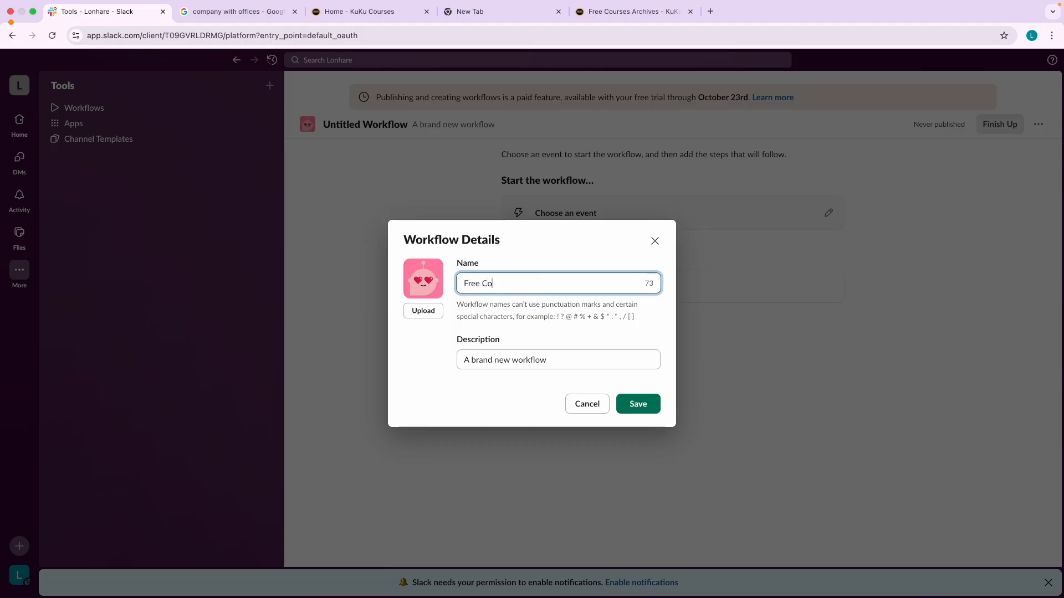
text(urses Link)
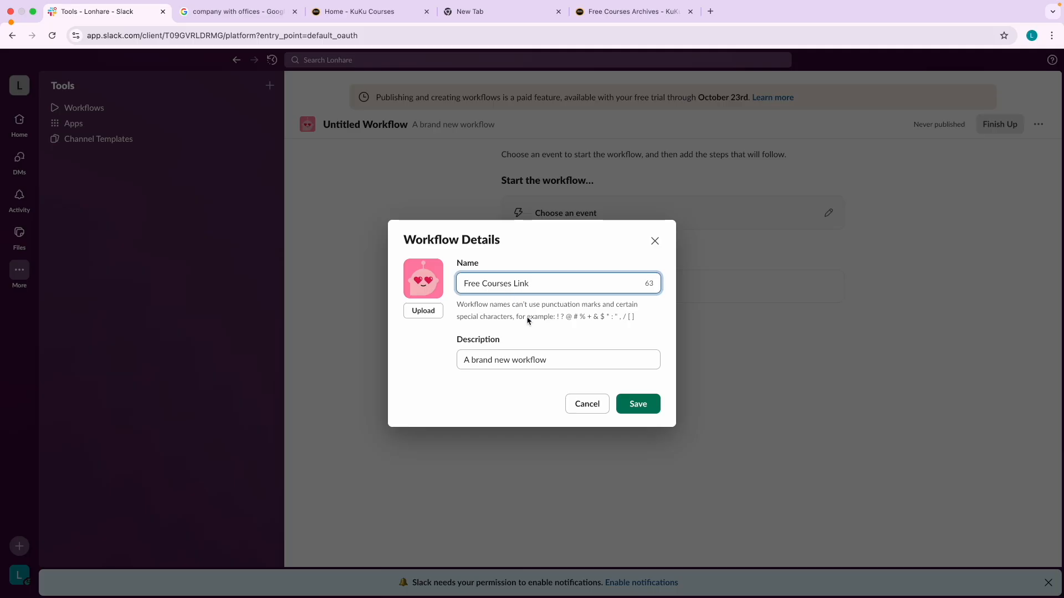
Step: Set the workflow description to 'I will share free courses link with "100" emoji.' and save the details
key(super+a)
triple_click(519, 359)
scroll(519, 360, up, 5)
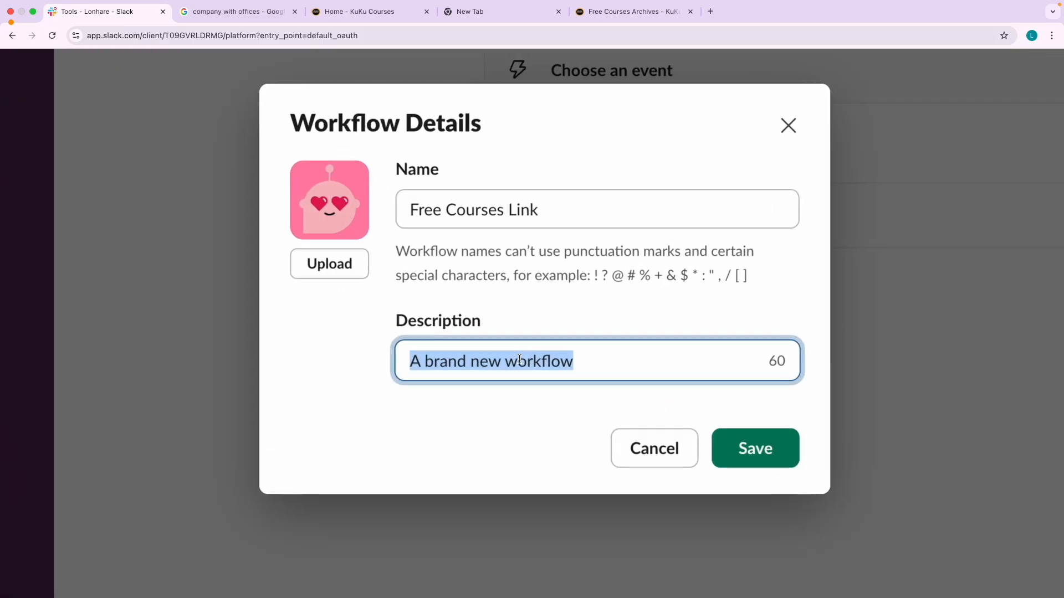
text(I wil)
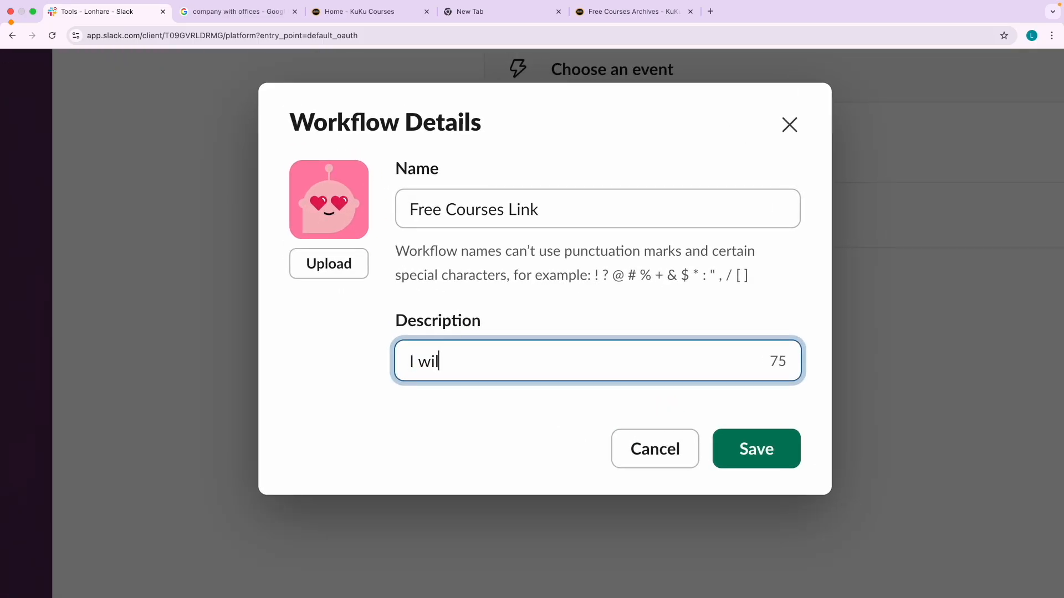
text(l share)
text(free c)
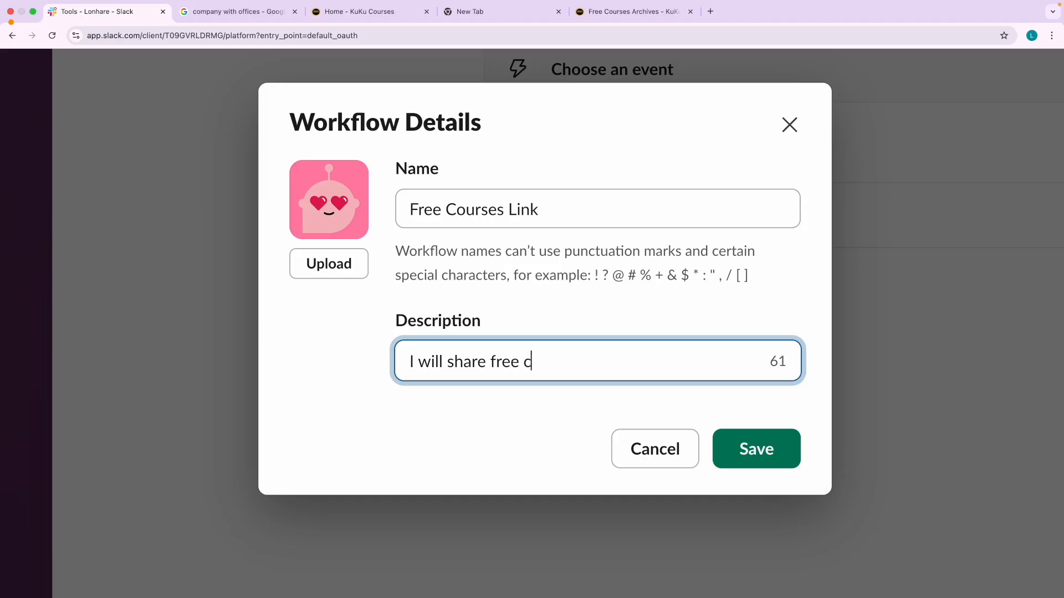
text(ourses link with 100)
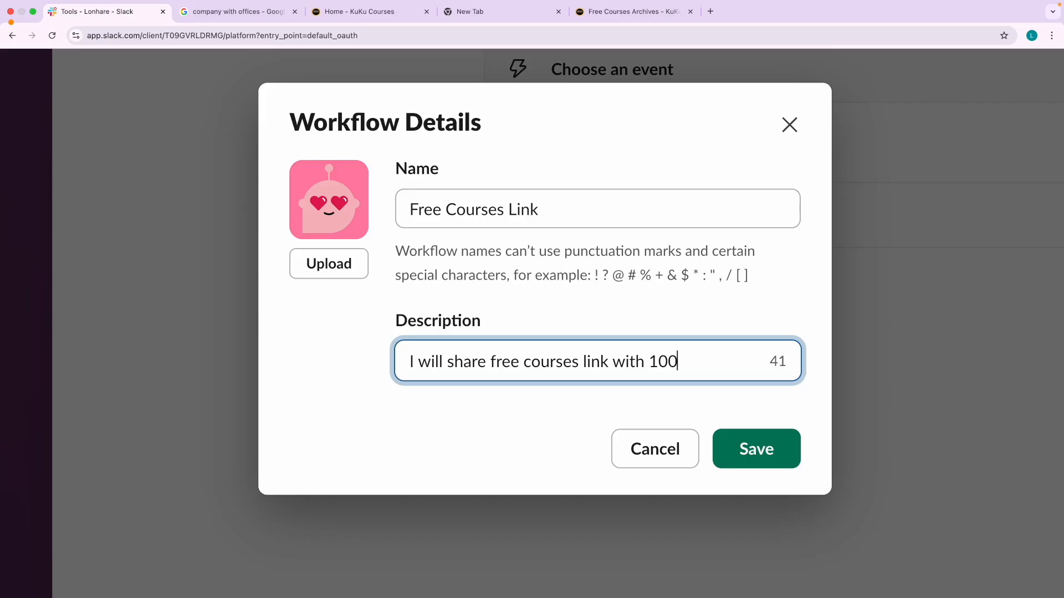
text( e)
key(BackSpace)
key(BackSpace)
key(BackSpace)
text("!1)
key(BackSpace)
text(100" emoji.)
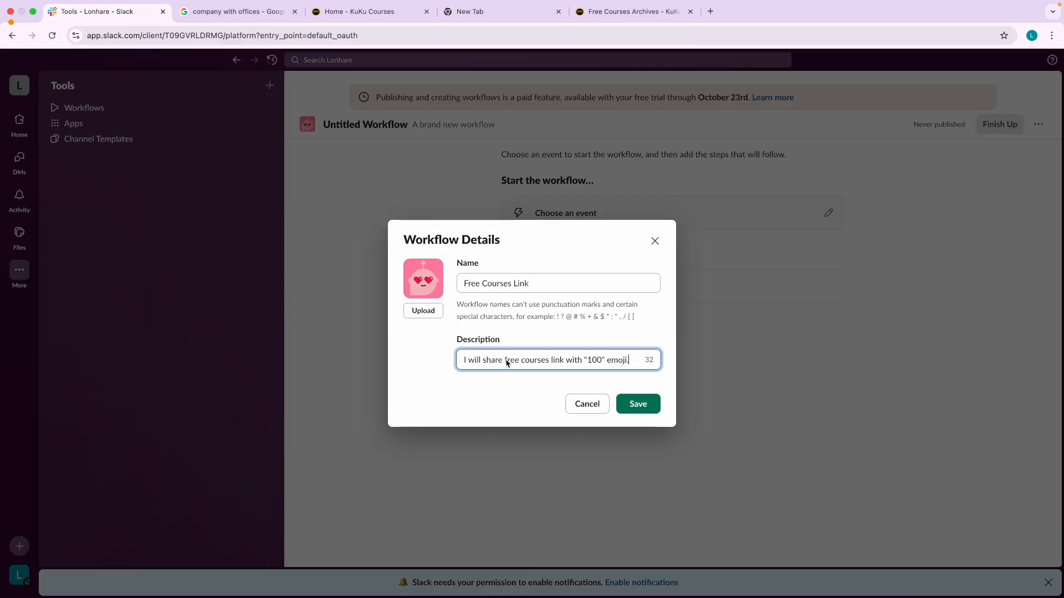
click(755, 449)
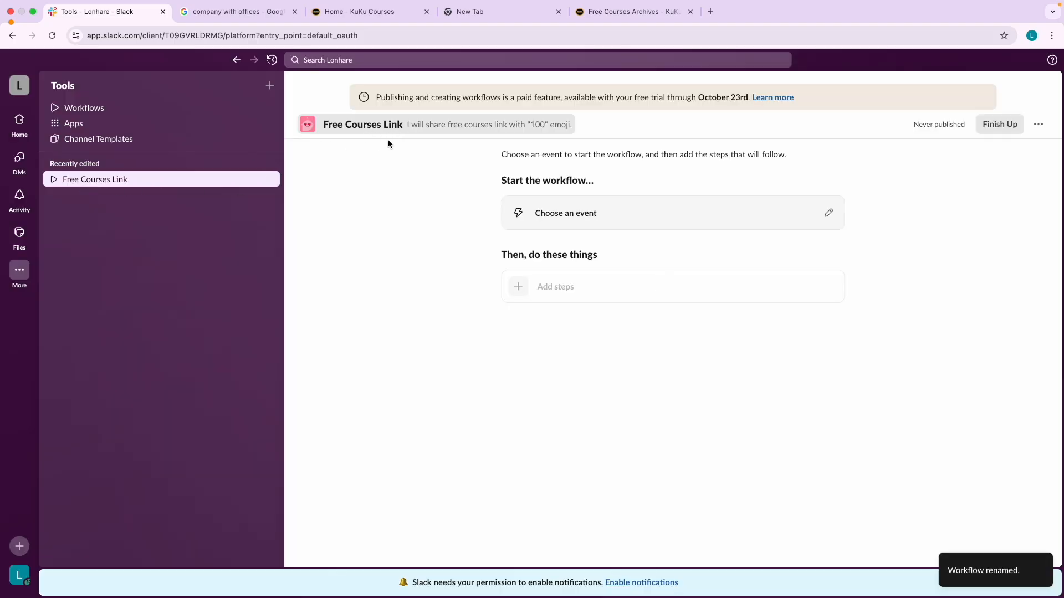
scroll(568, 239, up, 5)
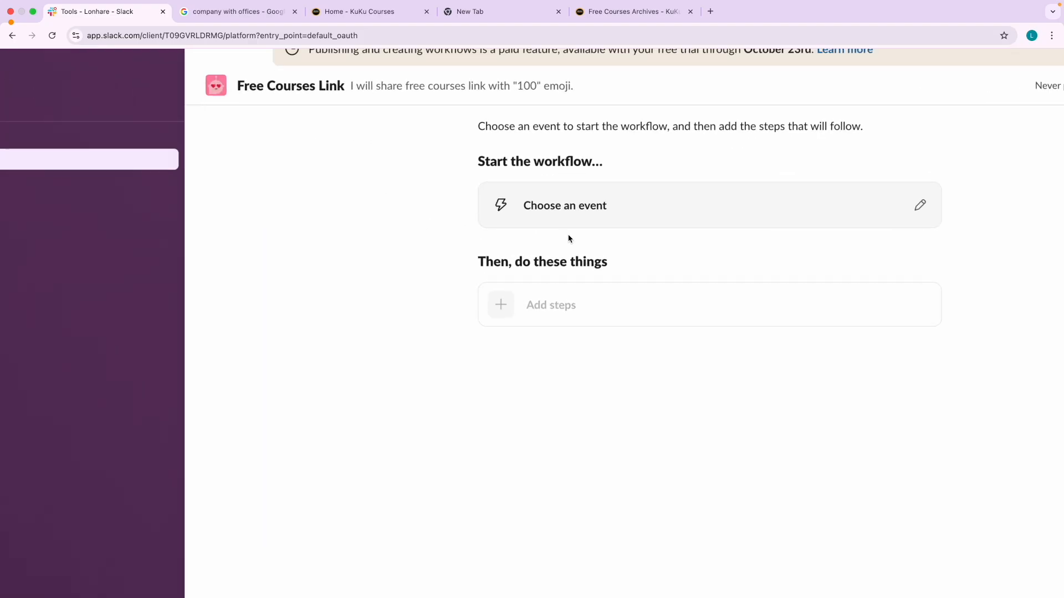
drag(546, 145, 584, 145)
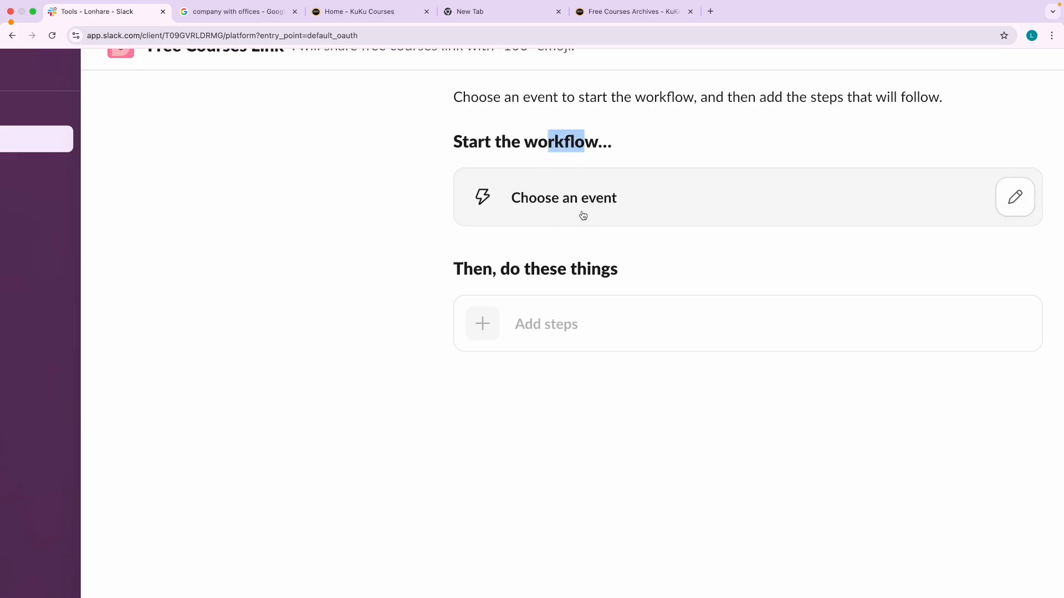
click(337, 199)
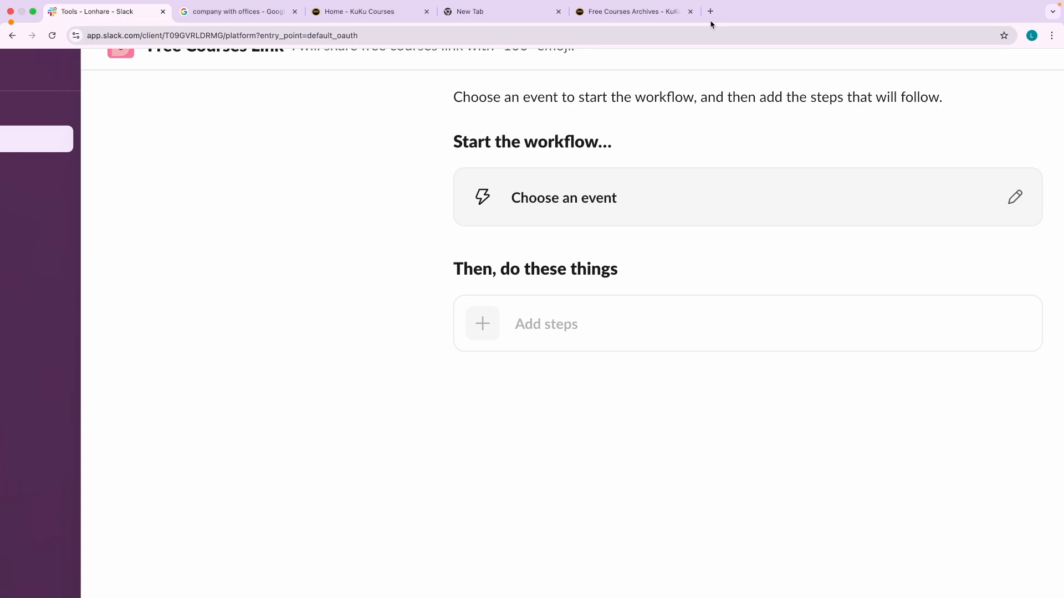
Step: Open n8n.io in a new browser tab and examine the example automation workflow on its home page
click(711, 11)
text(n)
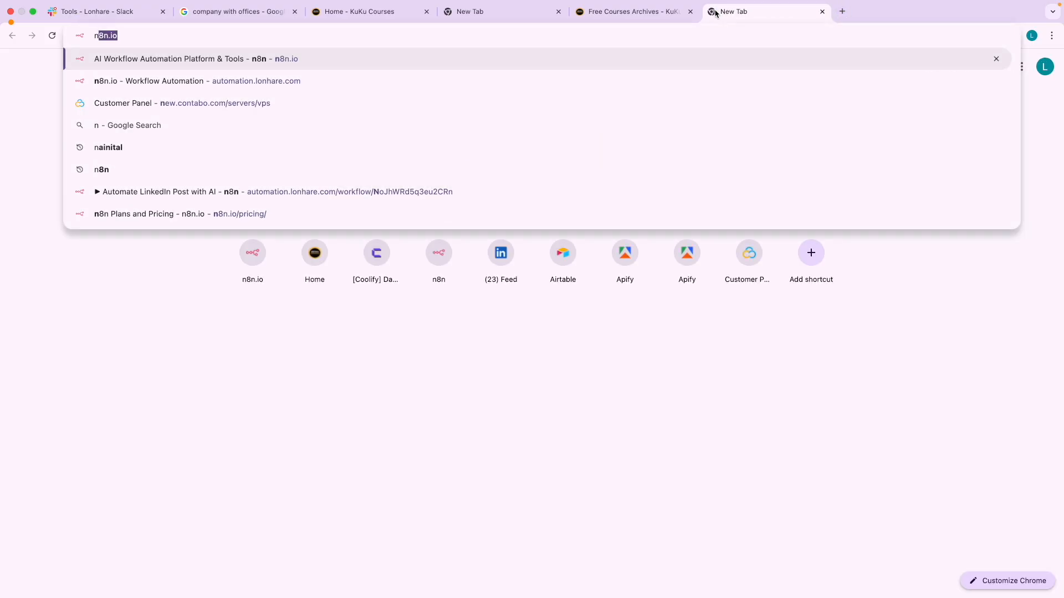
key(Return)
scroll(457, 161, down, 2)
scroll(456, 161, up, 2)
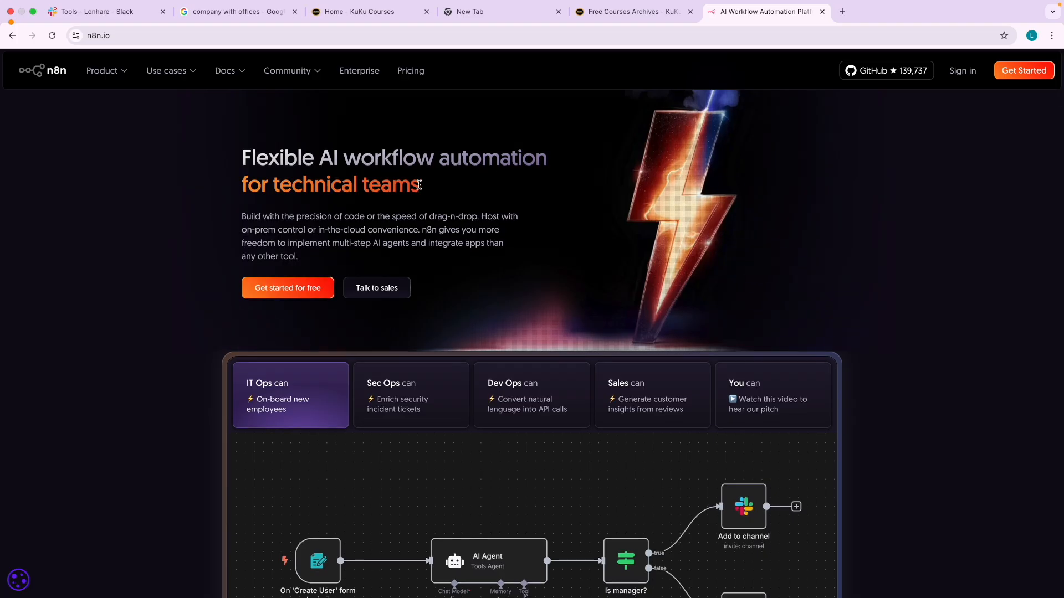
scroll(347, 230, down, 3)
scroll(299, 423, up, 5)
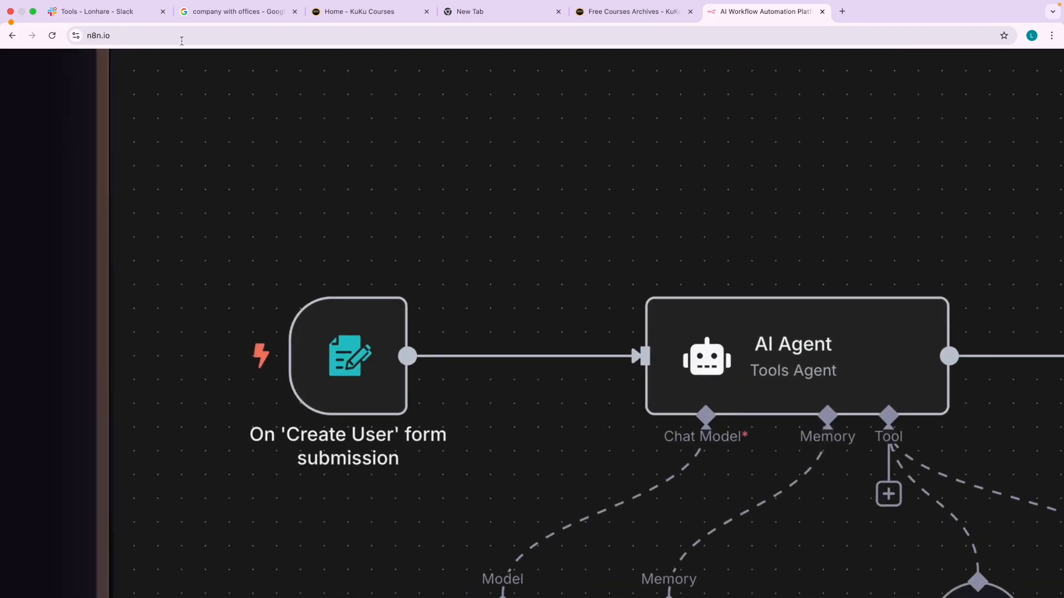
Step: Return to Slack and choose "When an emoji reaction is used" as the event that starts the Free Courses Link workflow
click(134, 17)
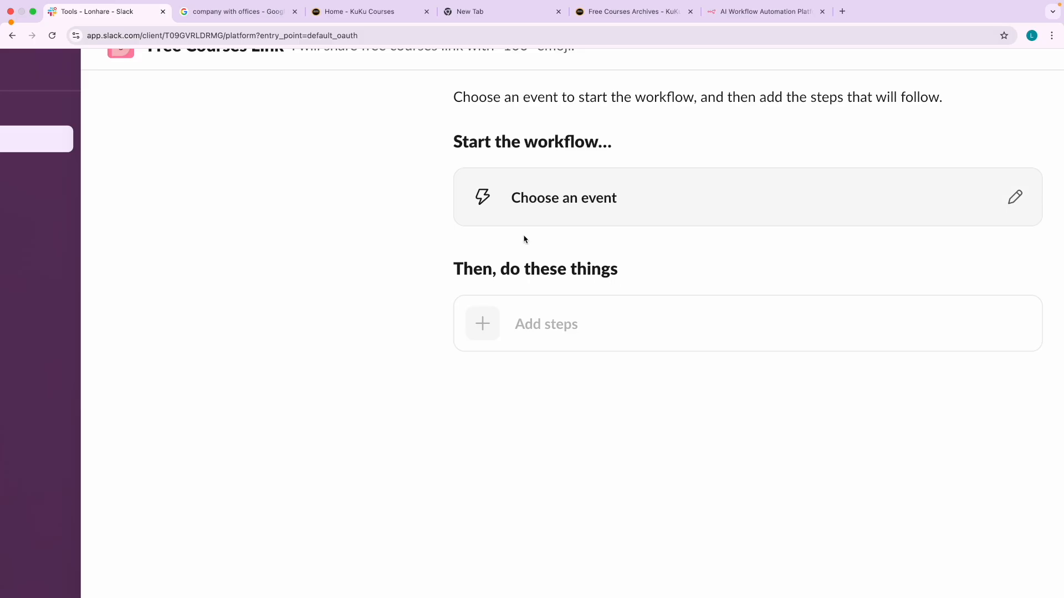
scroll(524, 240, down, 5)
scroll(653, 226, up, 3)
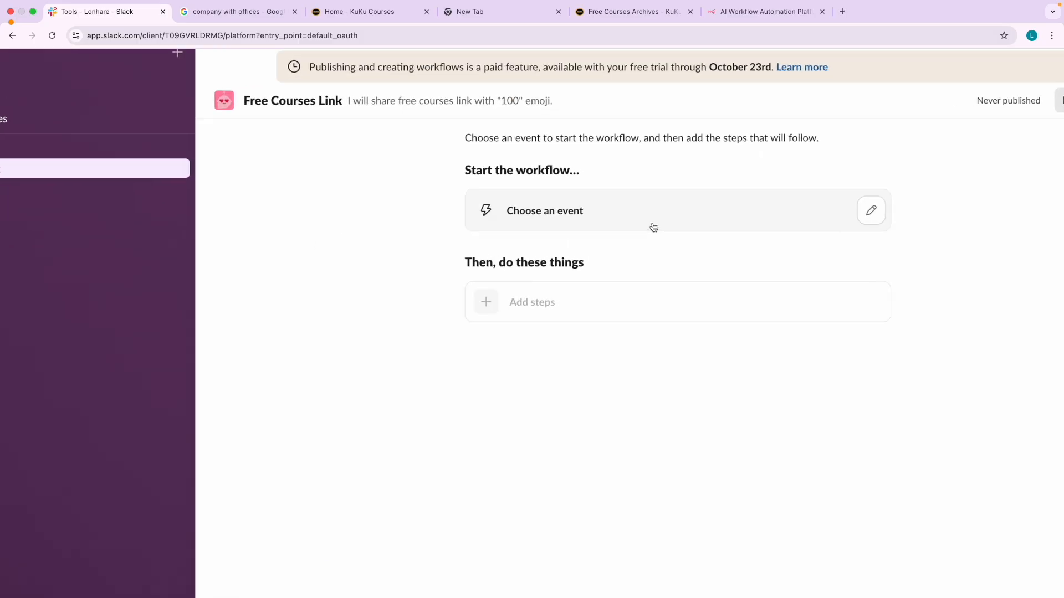
scroll(648, 219, down, 3)
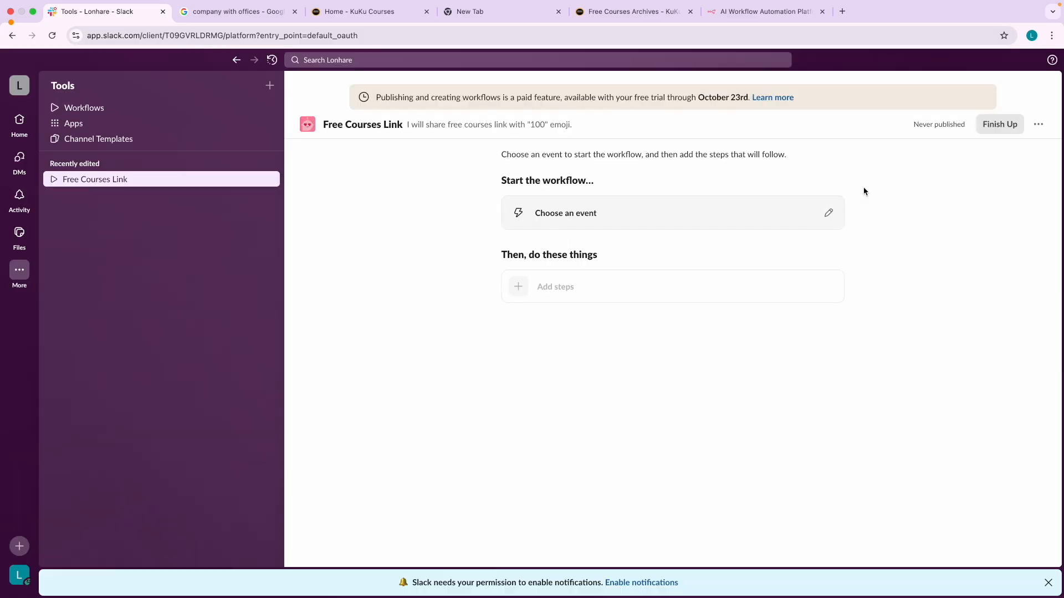
click(829, 212)
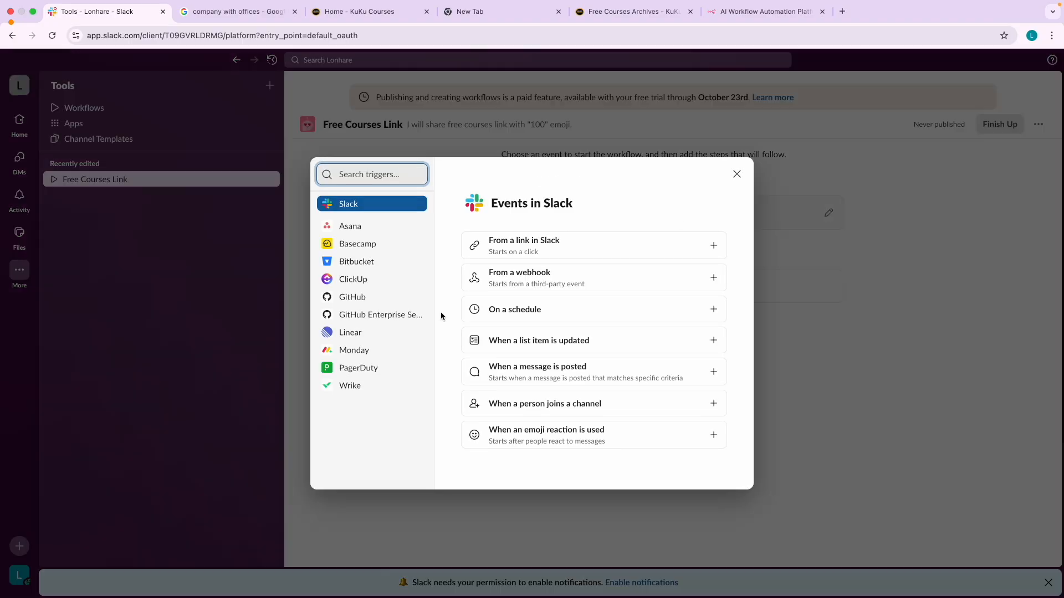
scroll(508, 338, up, 3)
scroll(510, 338, up, 3)
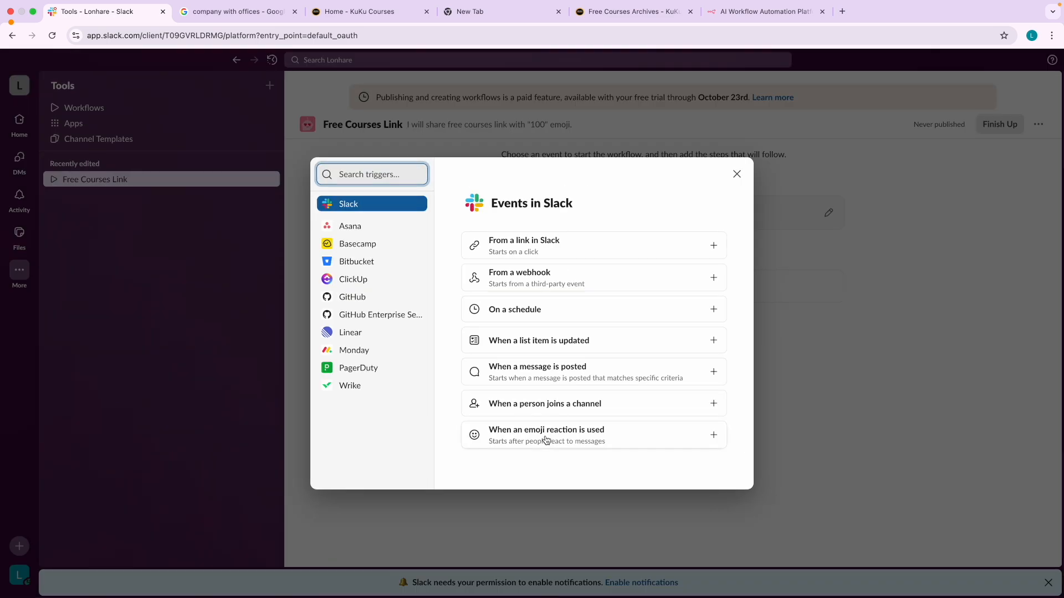
click(566, 439)
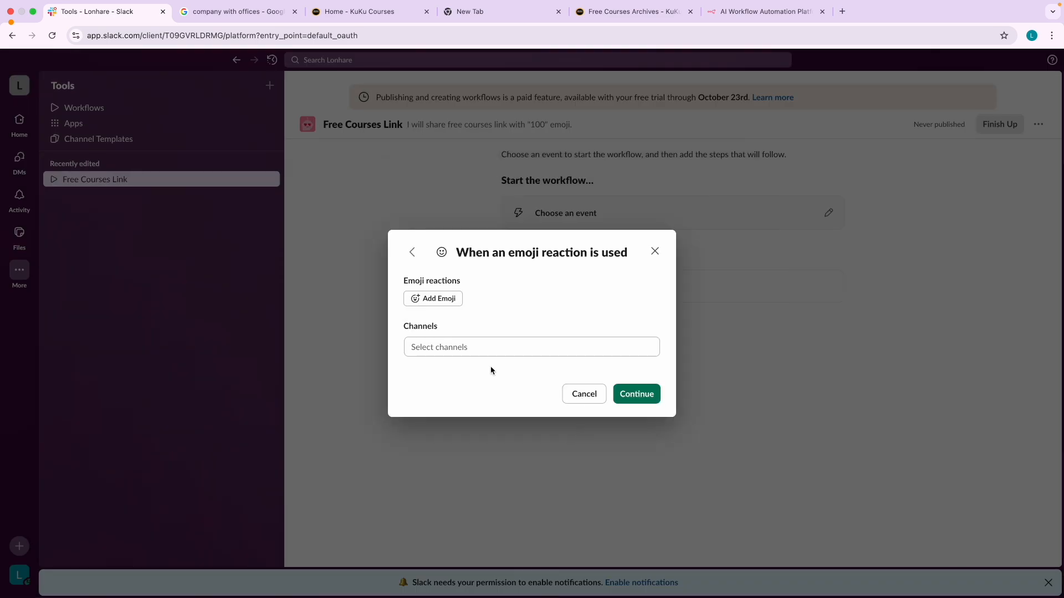
Step: Add the 100 emoji as the reaction that triggers the workflow
click(439, 298)
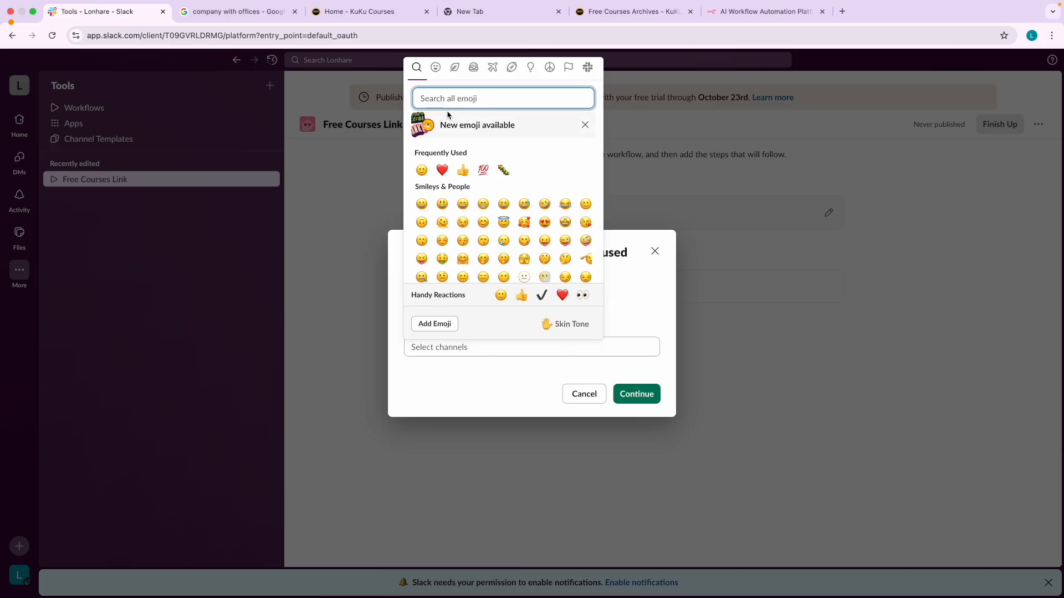
text(100)
click(421, 137)
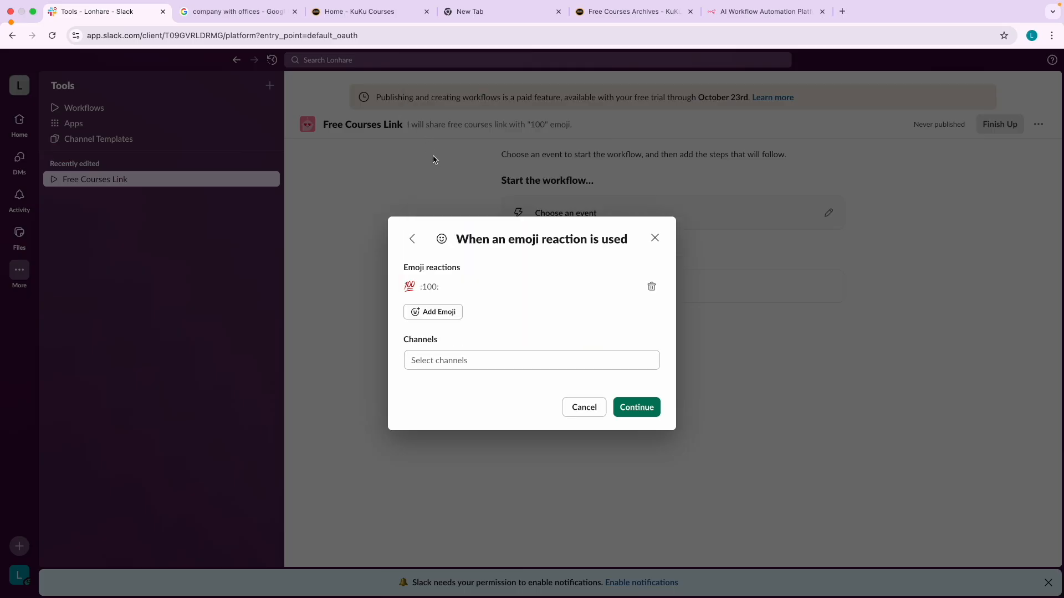
Step: Select the courses, sales and support channels for the emoji reaction trigger
click(455, 359)
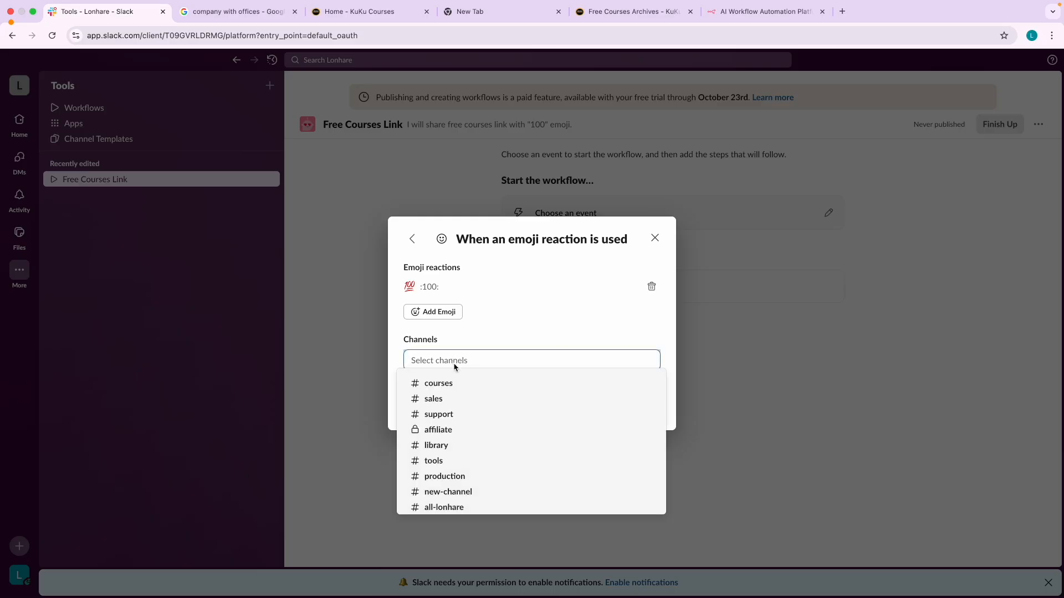
click(453, 384)
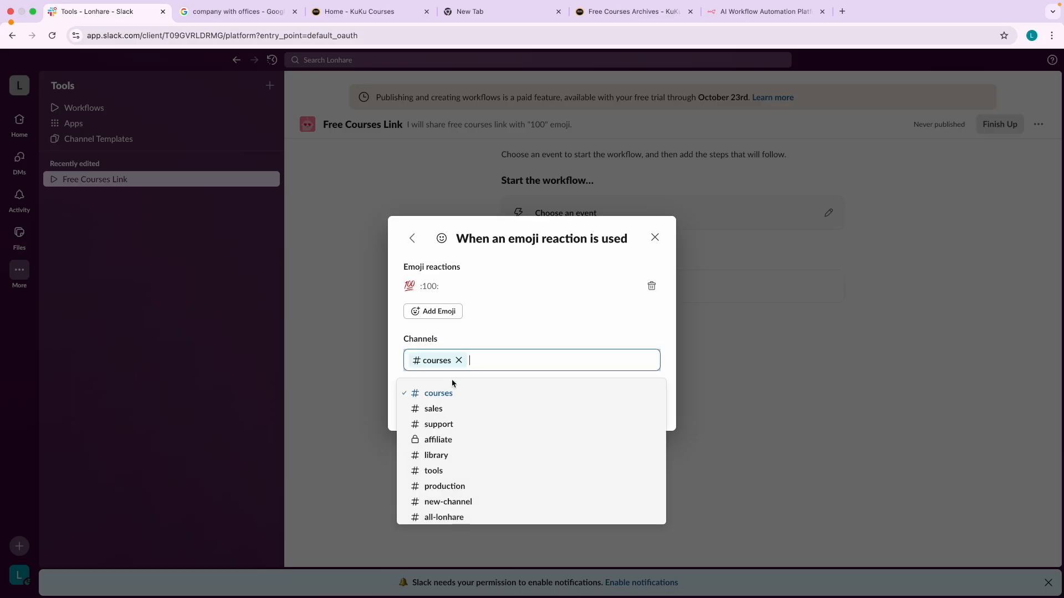
click(438, 409)
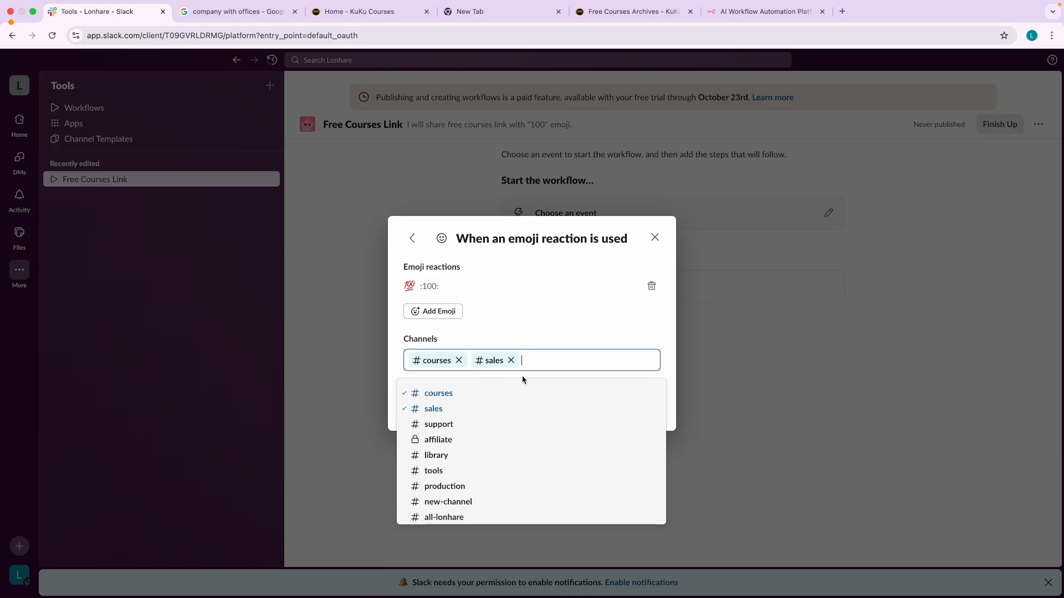
click(528, 368)
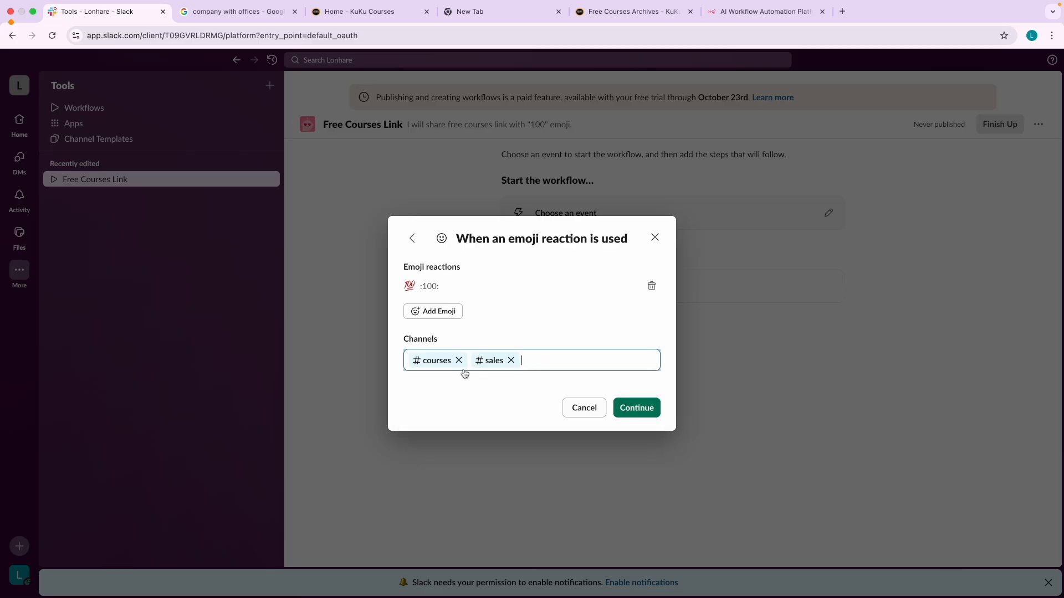
click(511, 361)
text(sa)
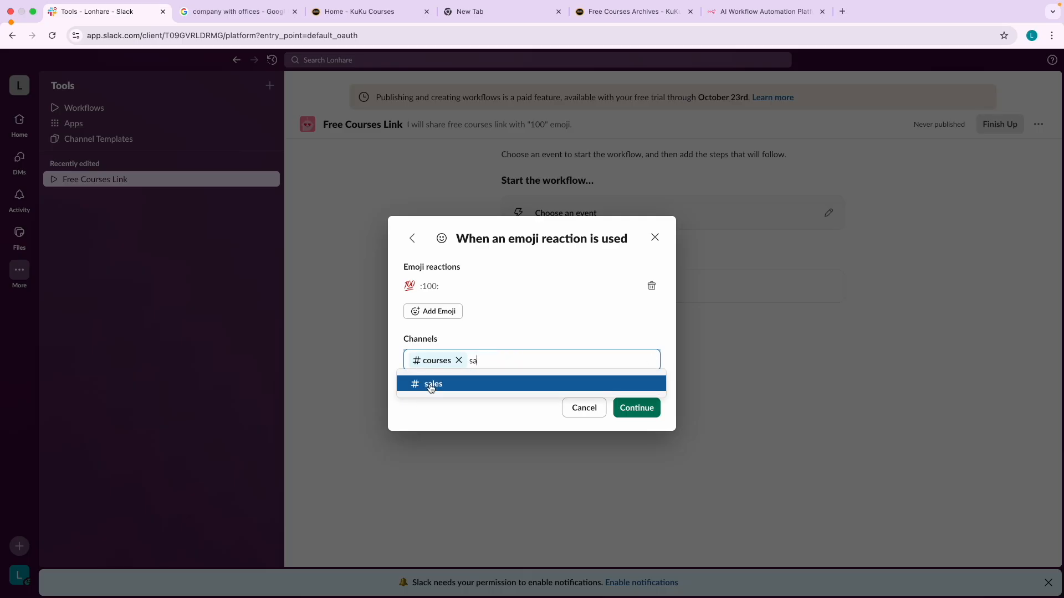
click(432, 384)
text(s)
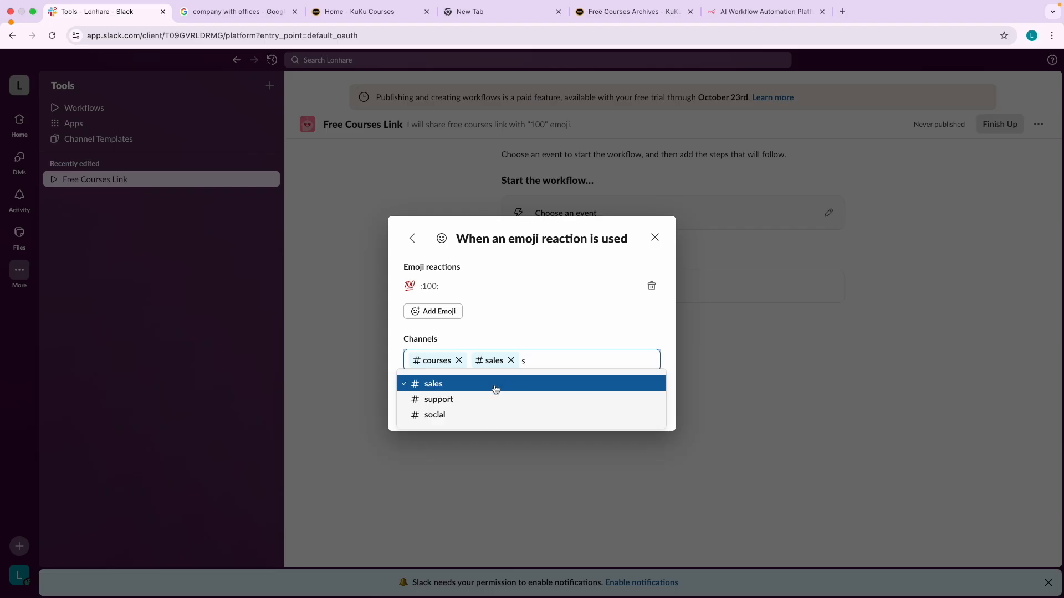
click(468, 404)
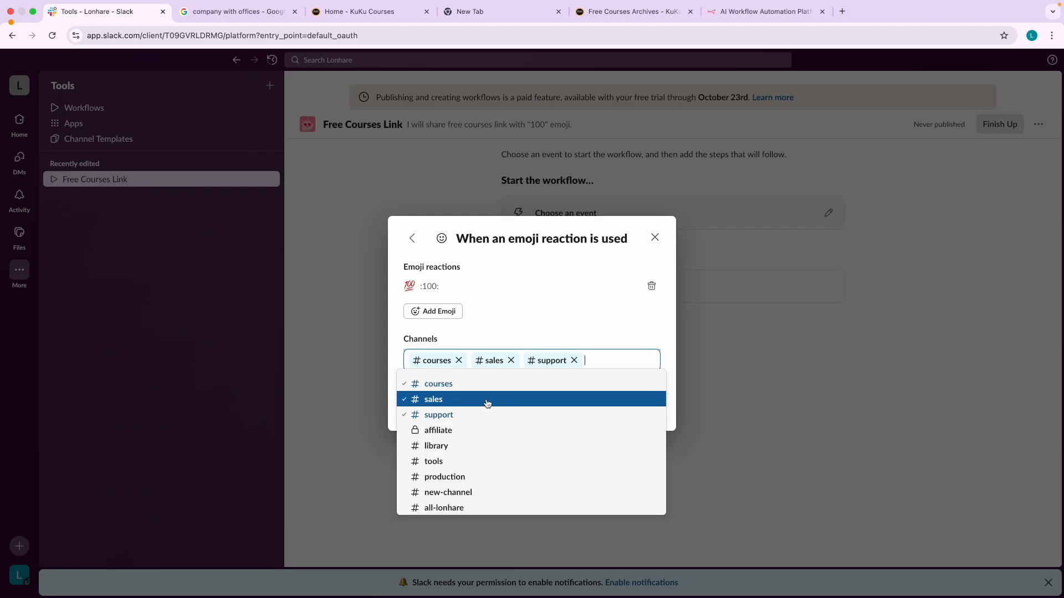
click(583, 328)
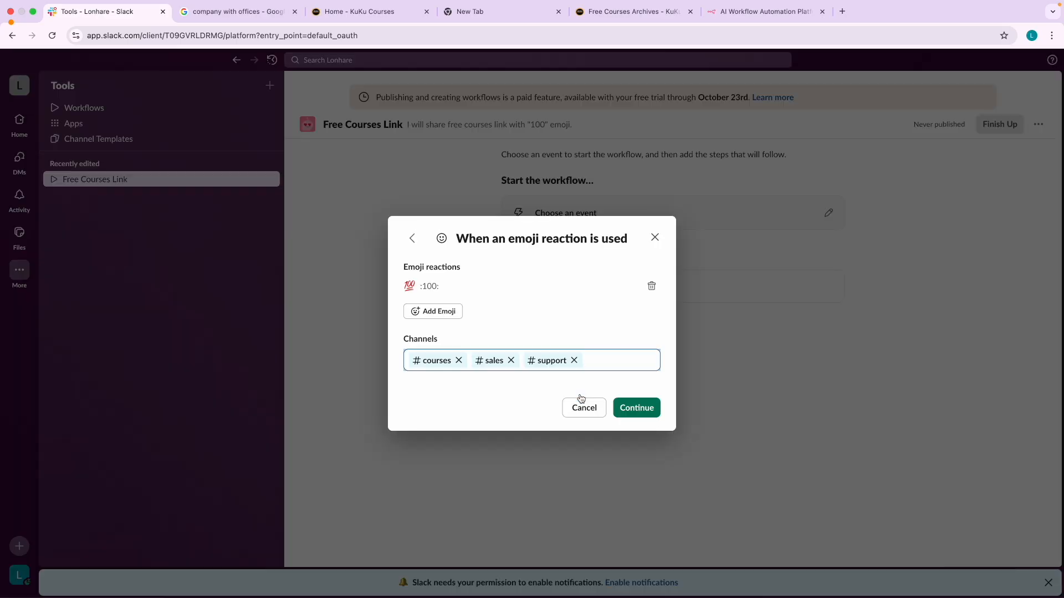
Step: Confirm the emoji reaction trigger and review the start condition of the Free Courses Link workflow
click(636, 415)
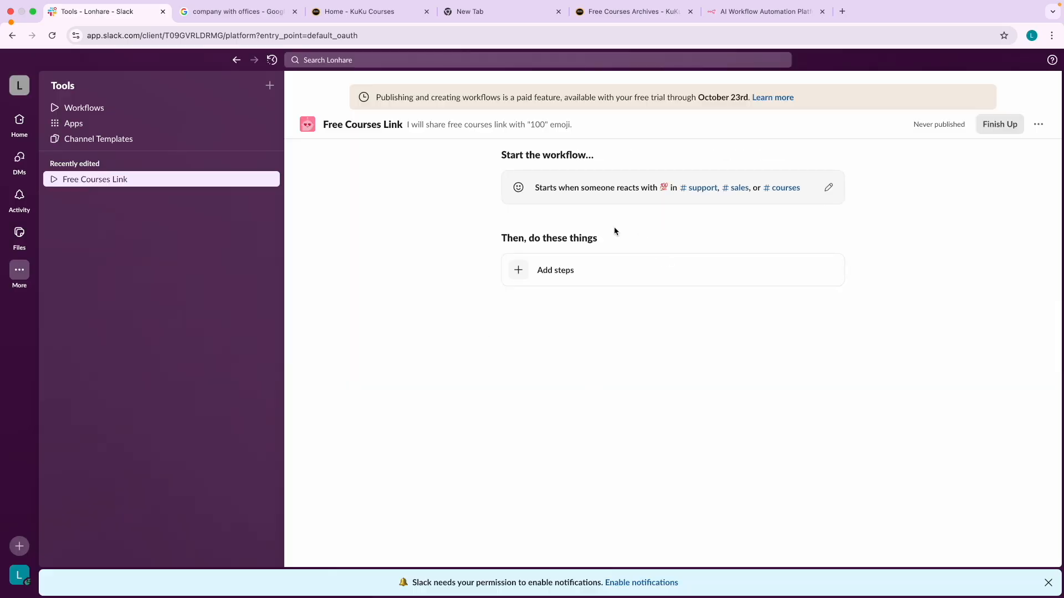
scroll(728, 201, up, 5)
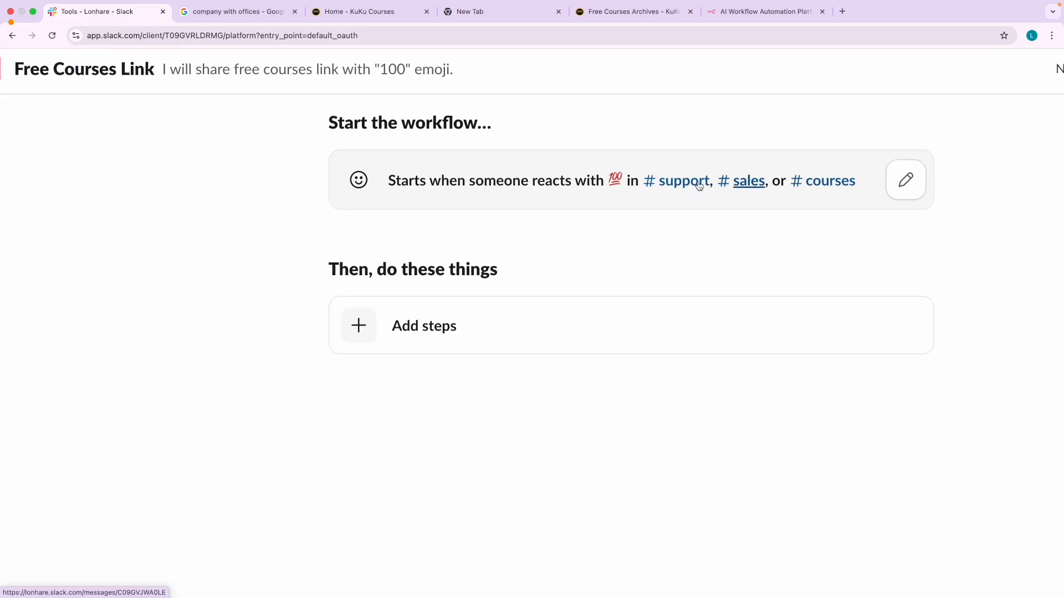
scroll(541, 196, down, 5)
scroll(541, 197, up, 8)
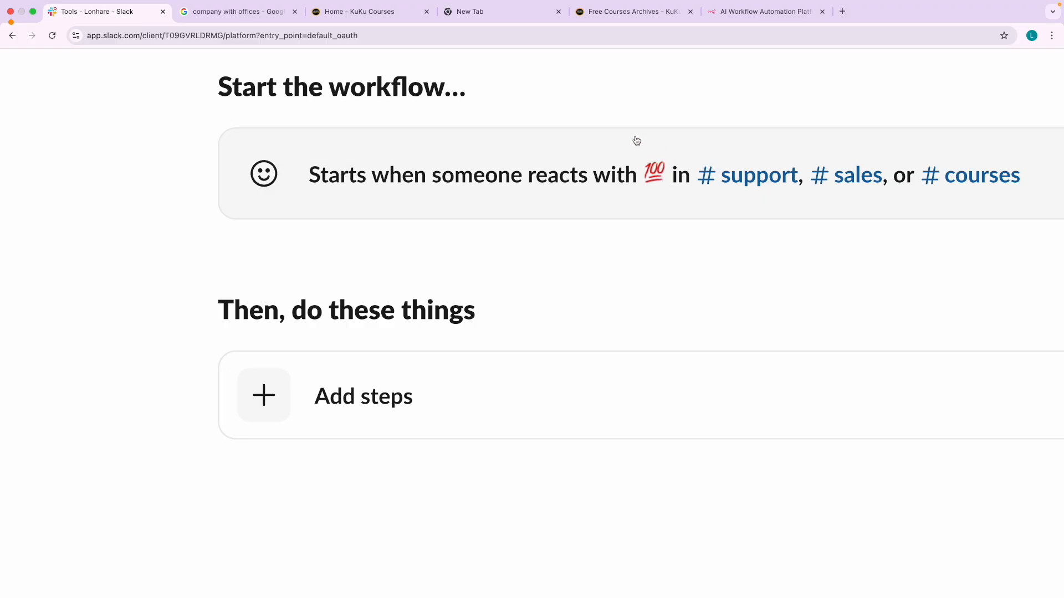
scroll(667, 177, up, 8)
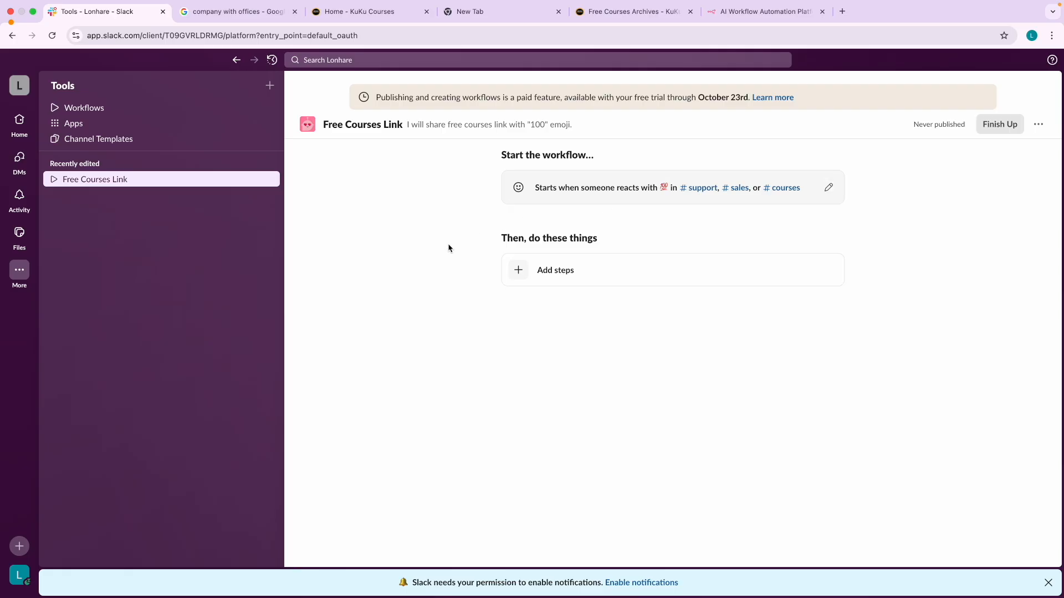
Step: Add a "Send a message to a person" step addressed to the user who sent the message that was reacted to
click(558, 274)
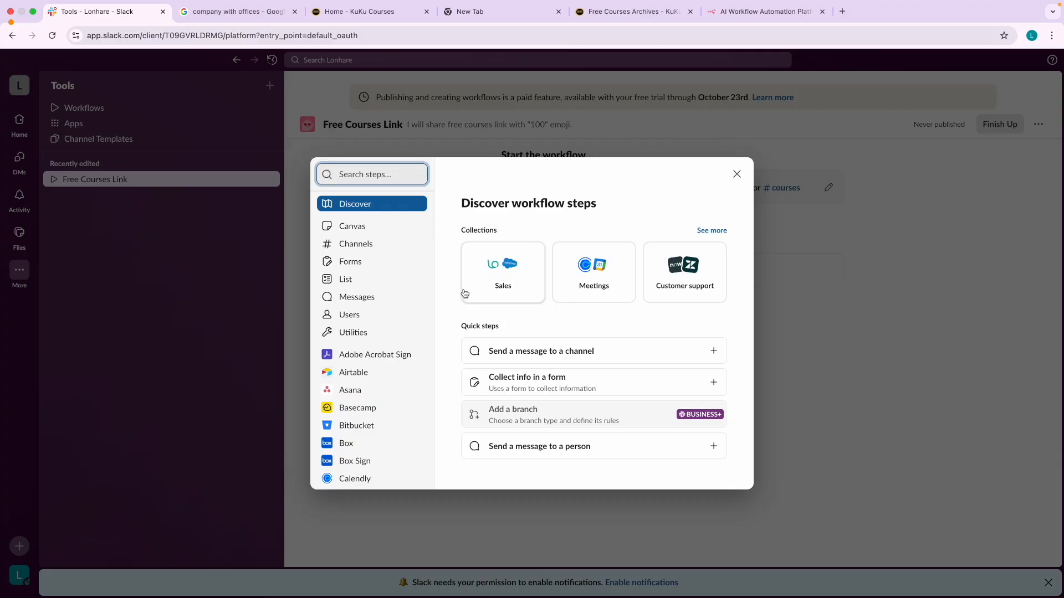
click(525, 453)
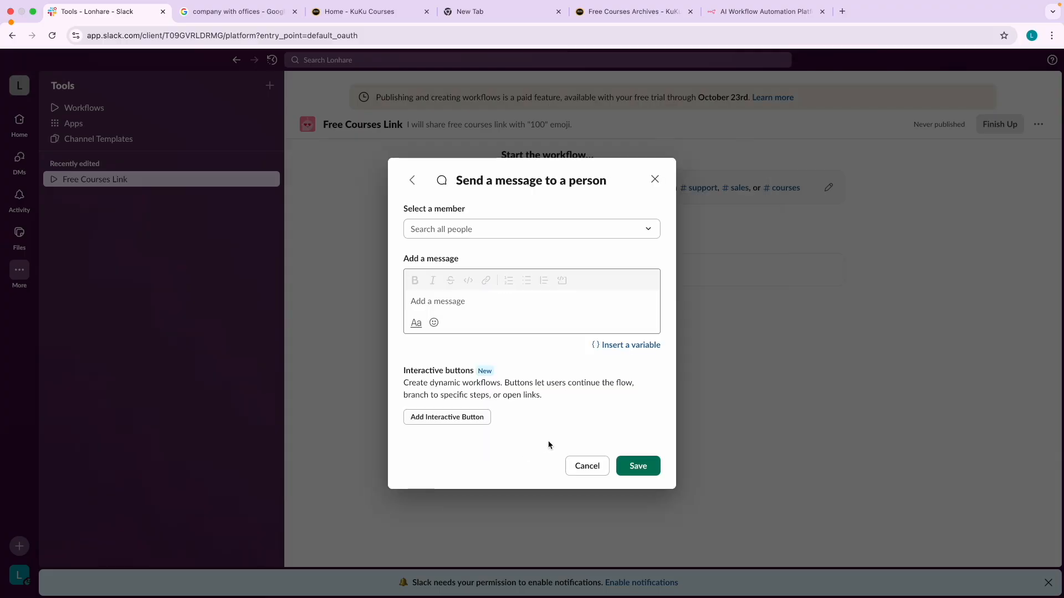
click(461, 232)
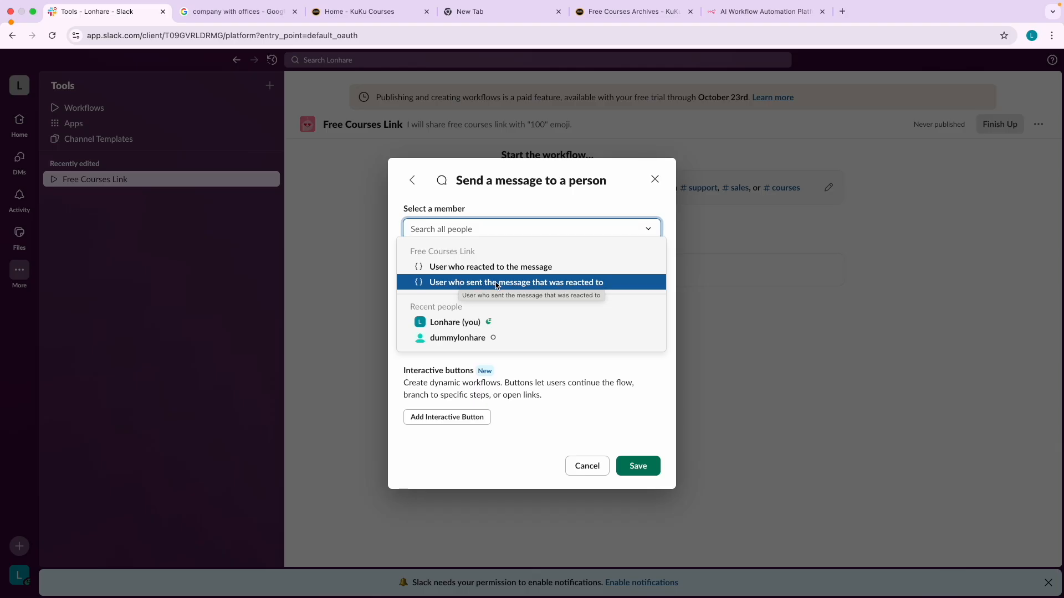
click(516, 284)
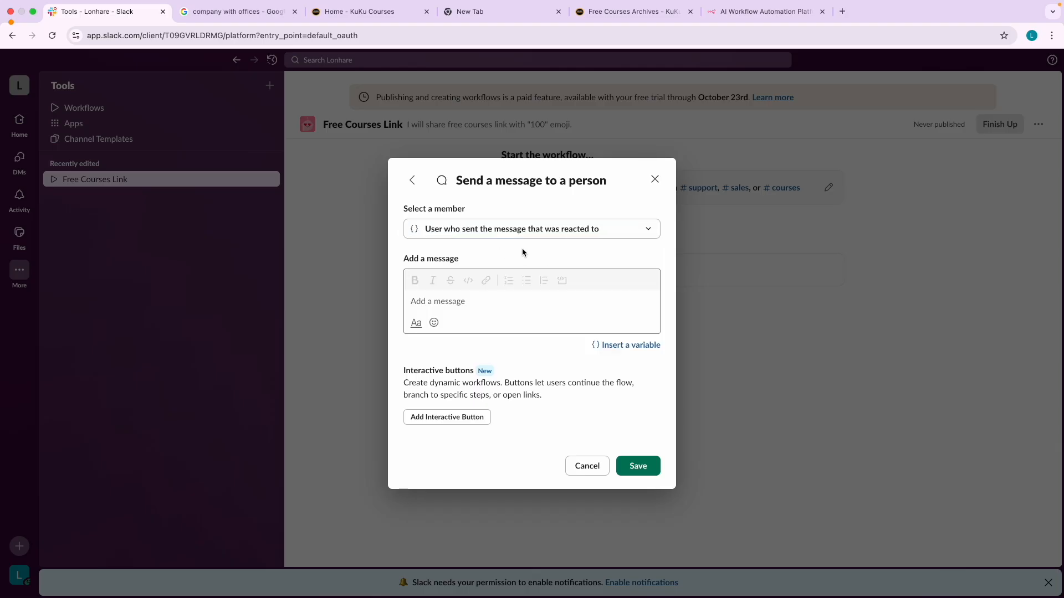
Step: Begin the step's message with the text "Free Courses Link: "
click(446, 301)
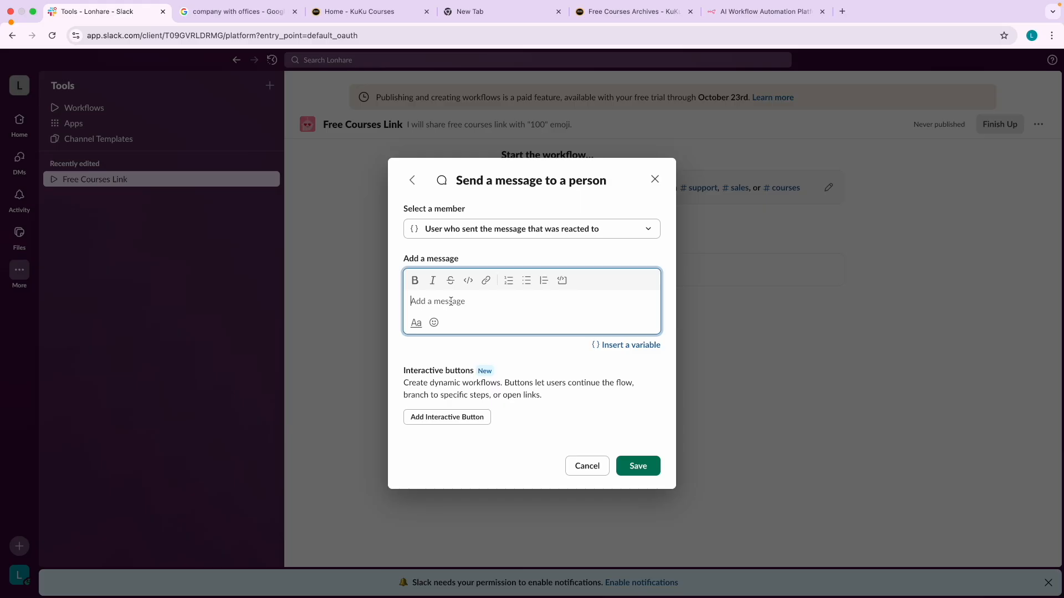
scroll(451, 301, up, 5)
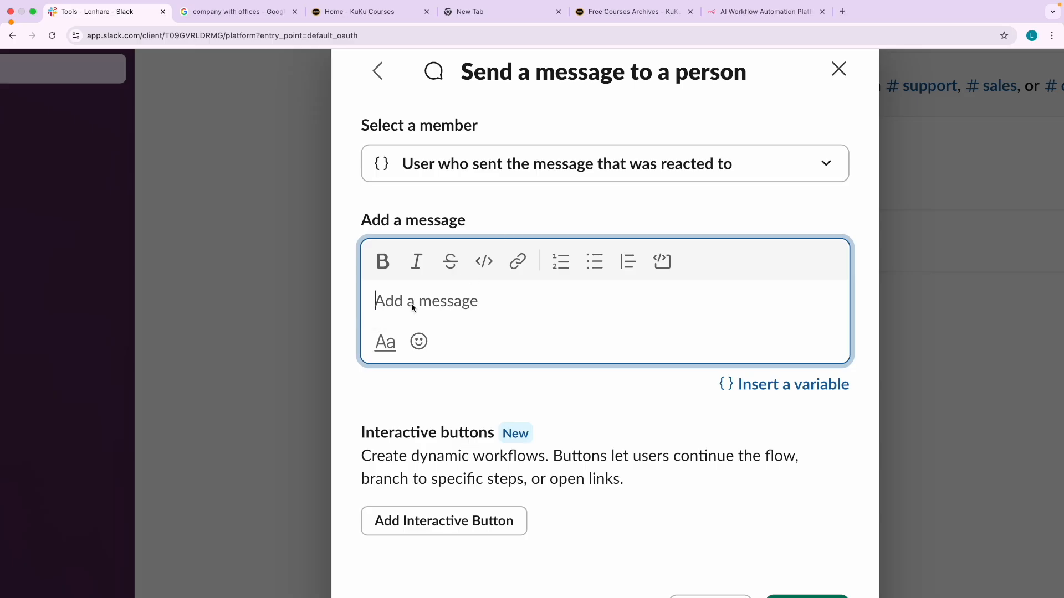
text(Free Courses Link)
key(super+a)
key(Right)
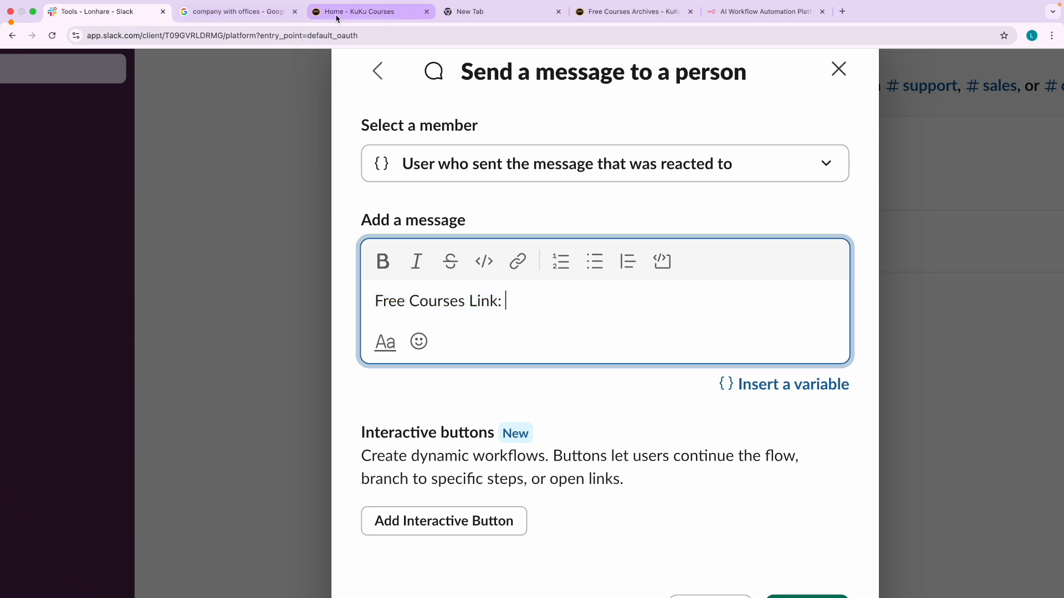
click(360, 12)
click(635, 13)
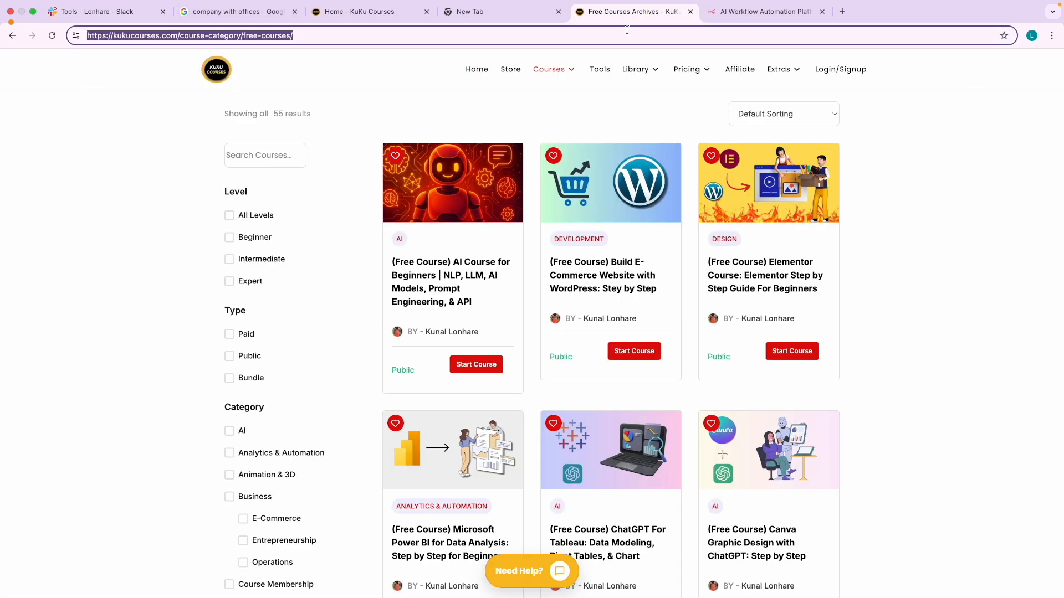
click(133, 12)
text(https://kukucourses.com/course-category/free-courses/)
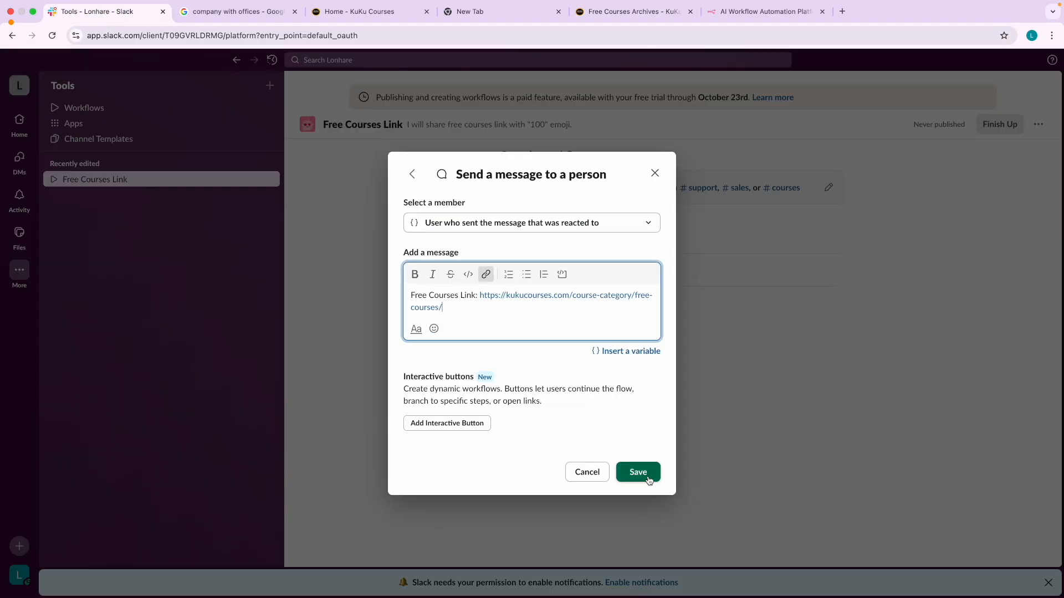
click(640, 476)
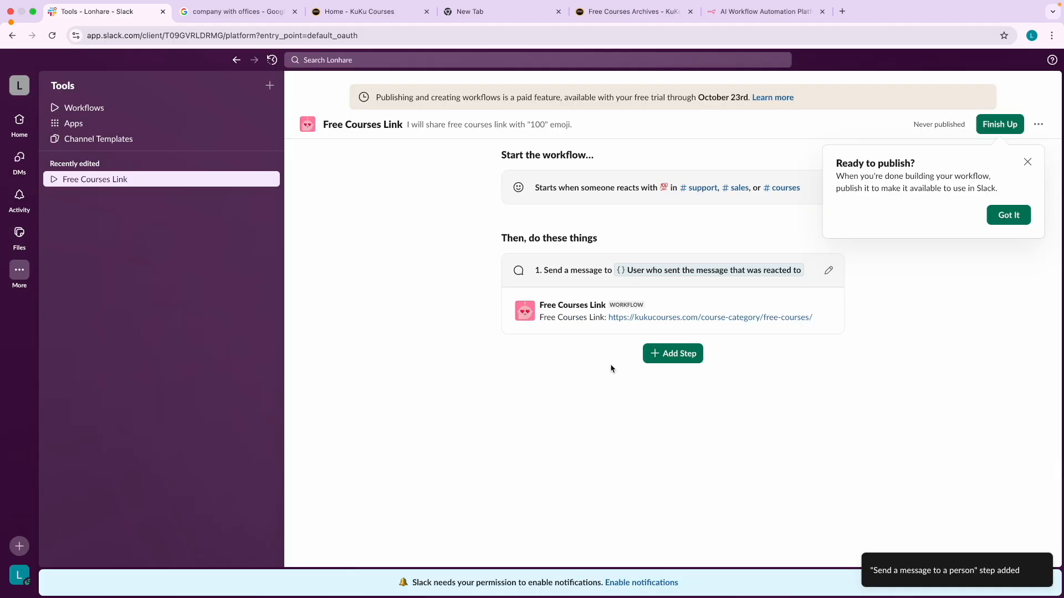
click(1009, 215)
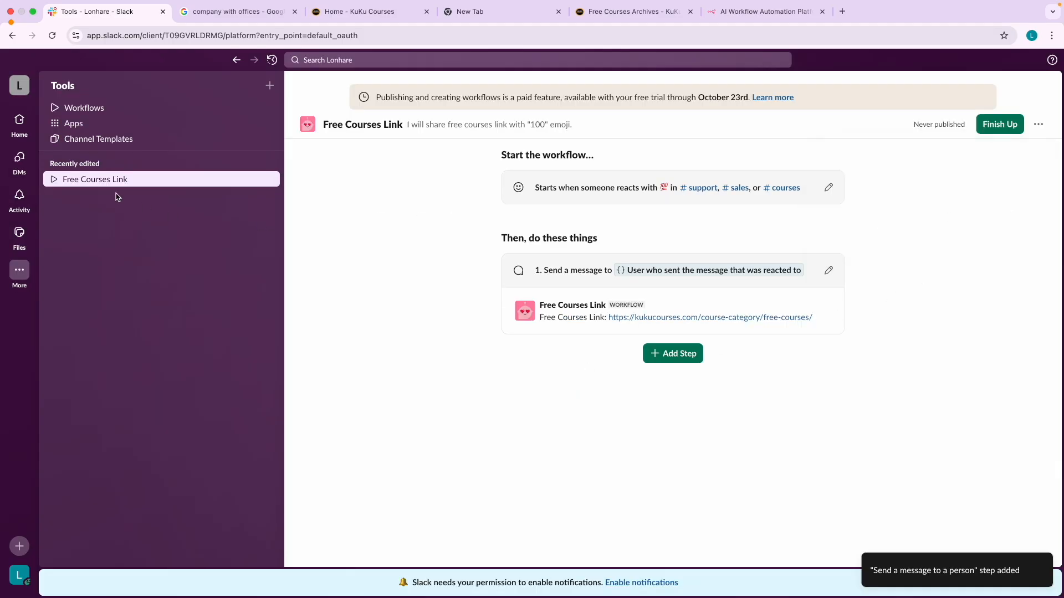
Step: Test the workflow by reacting with the 100 emoji to "I want free courses" in the courses channel, and reload the page
click(19, 119)
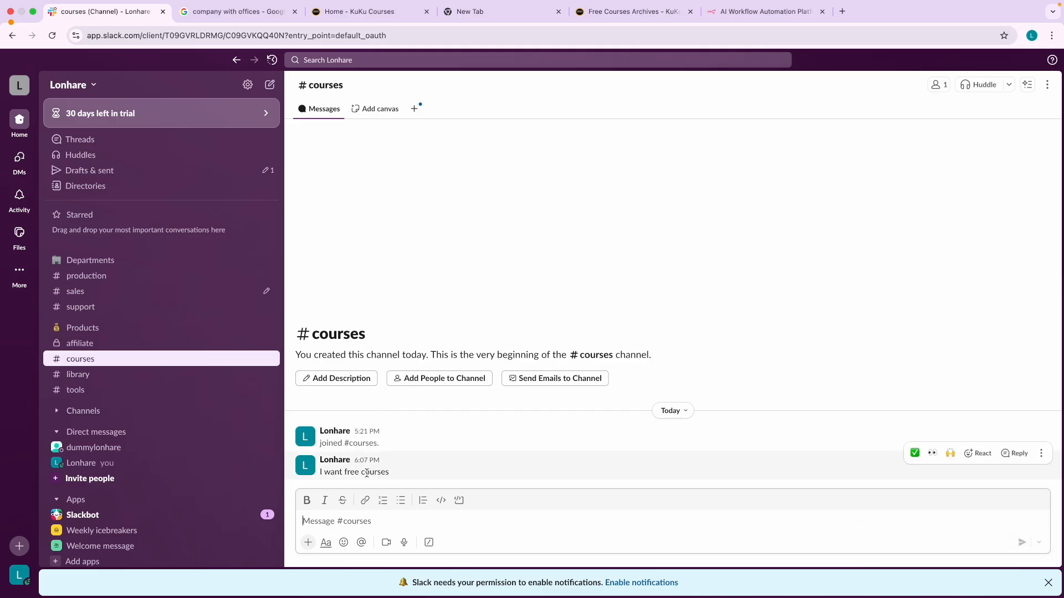
click(976, 453)
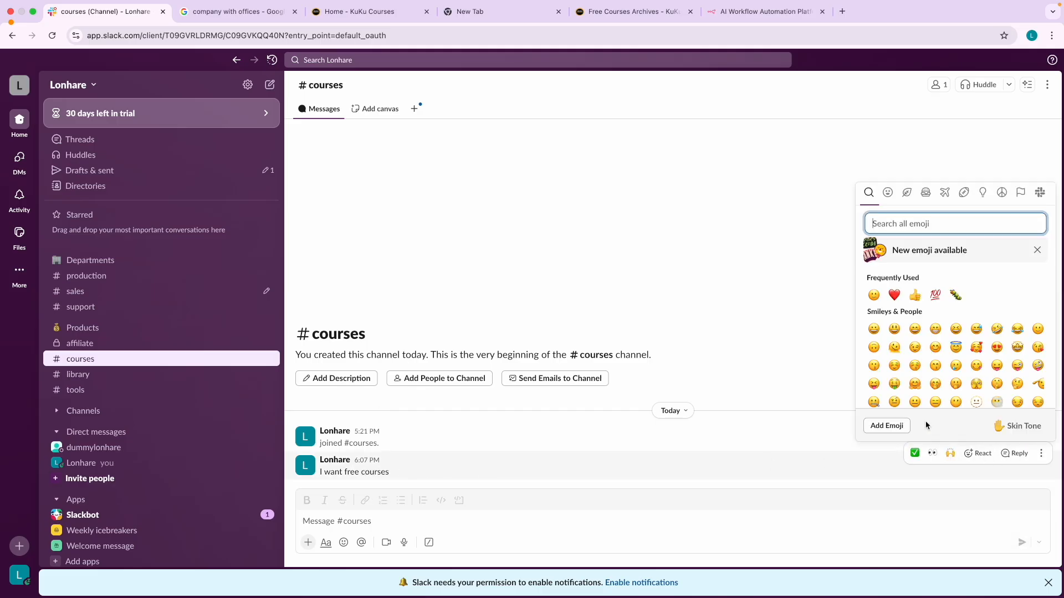
text(100)
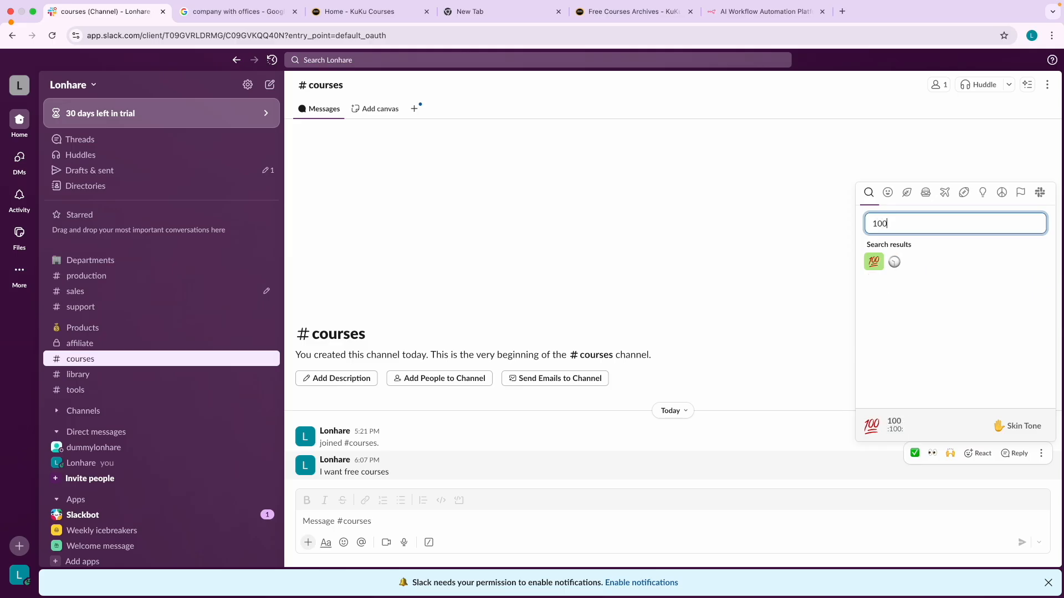
click(873, 261)
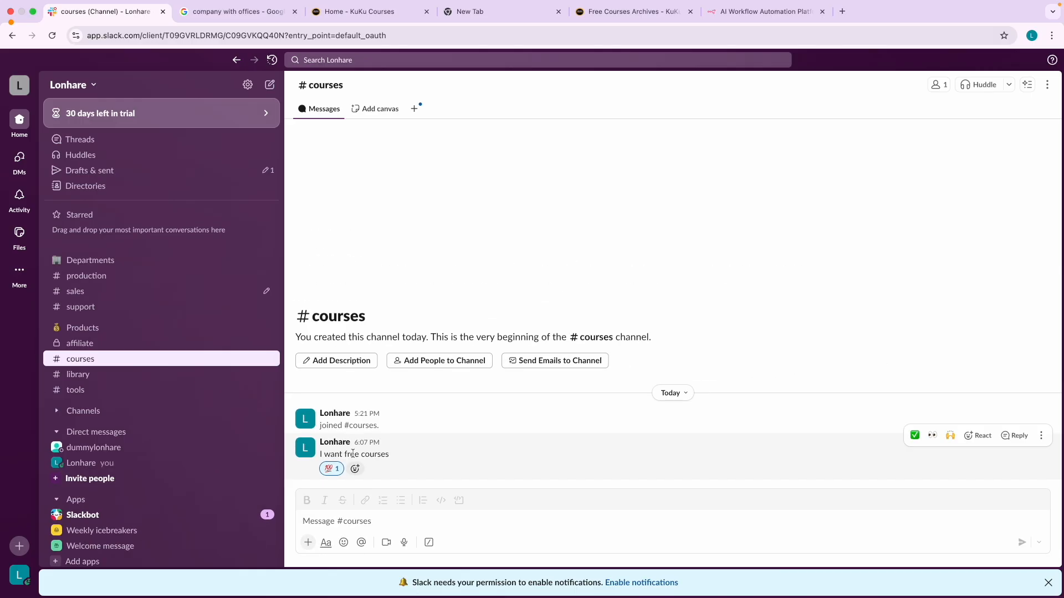
click(52, 35)
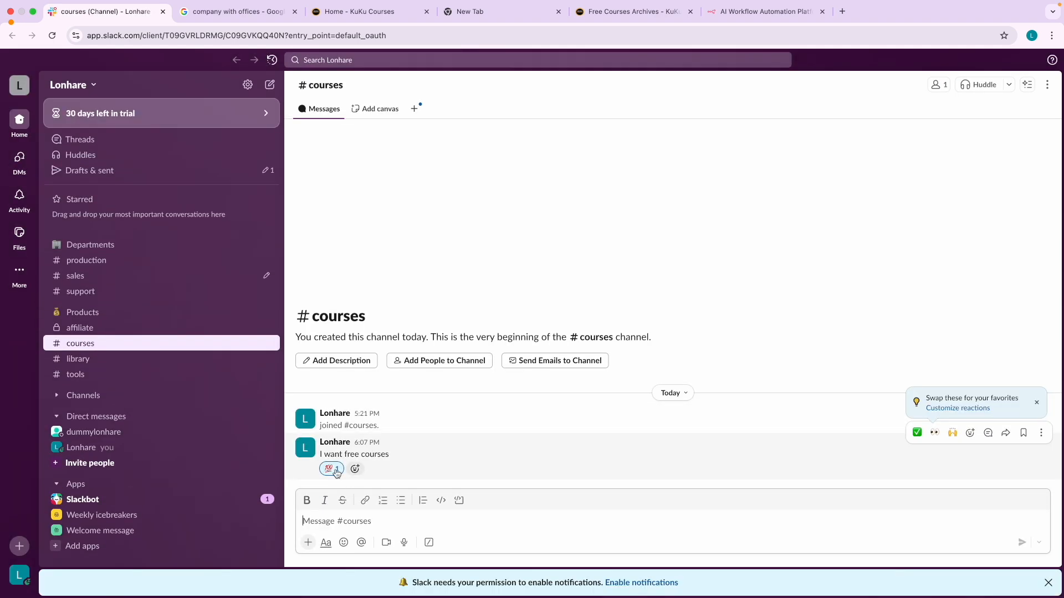
Step: Reopen the Free Courses Link workflow, set its message recipient to "User who reacted to the message" and save the step
click(20, 548)
click(88, 544)
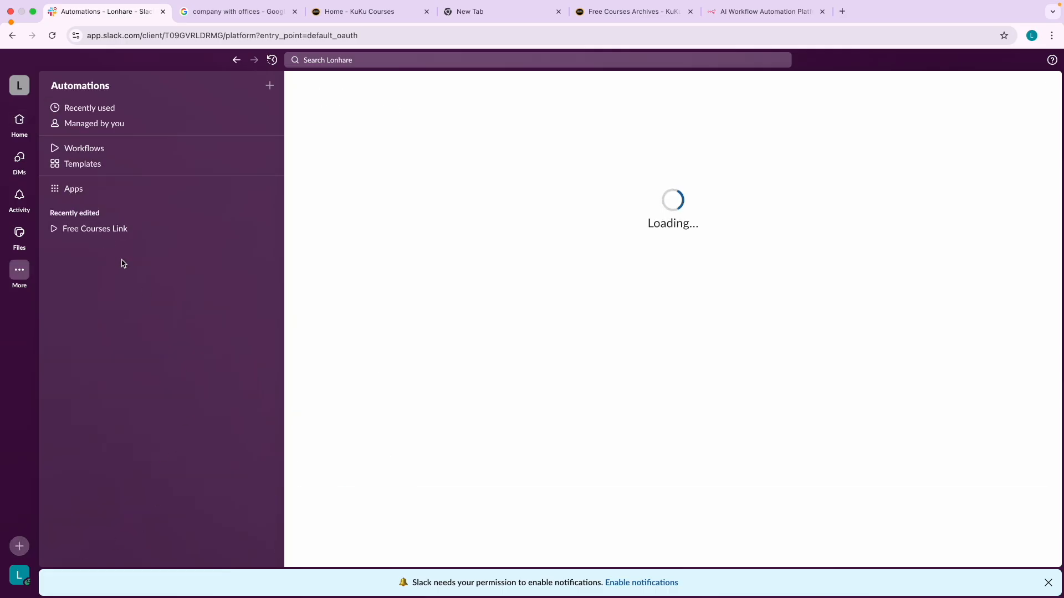
click(107, 231)
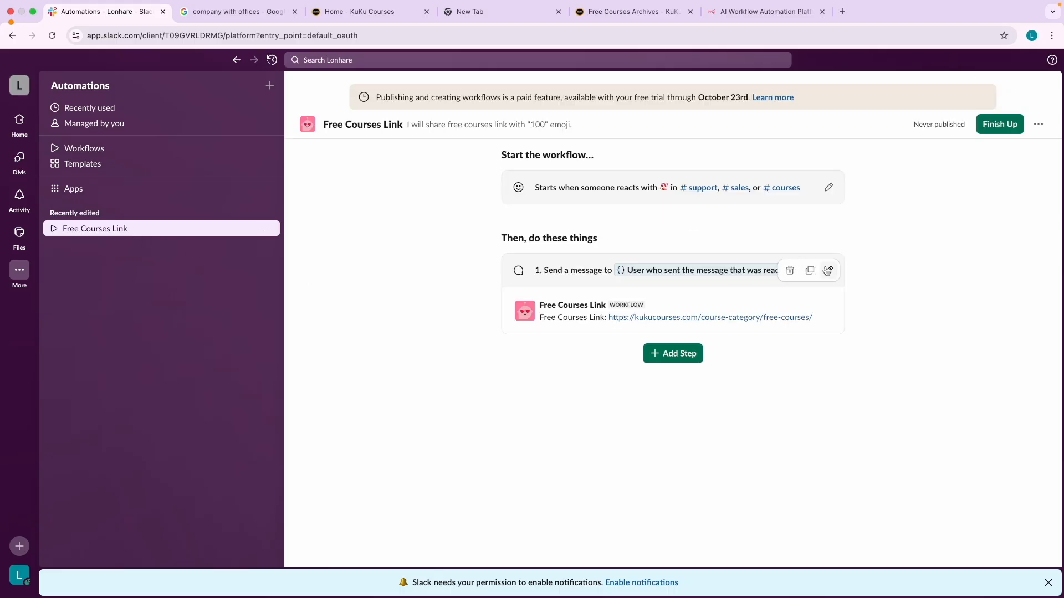
click(825, 269)
click(458, 183)
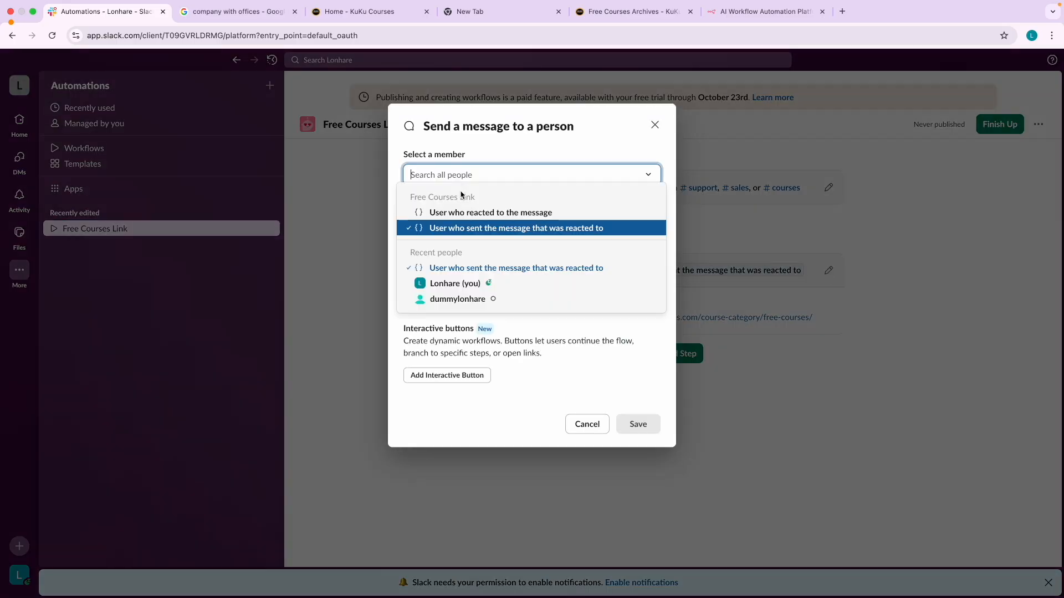
click(466, 212)
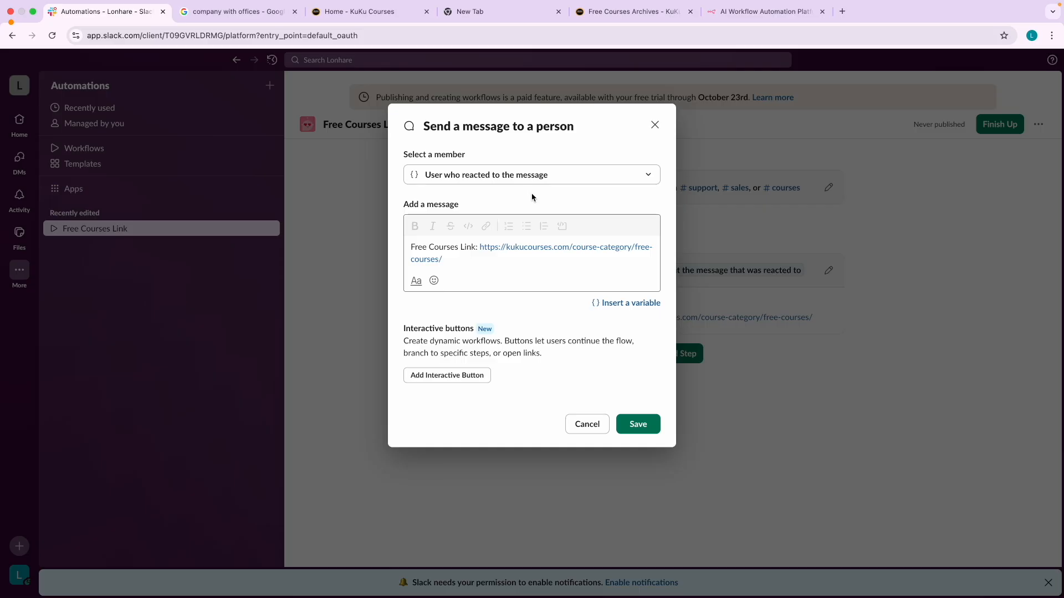
click(625, 303)
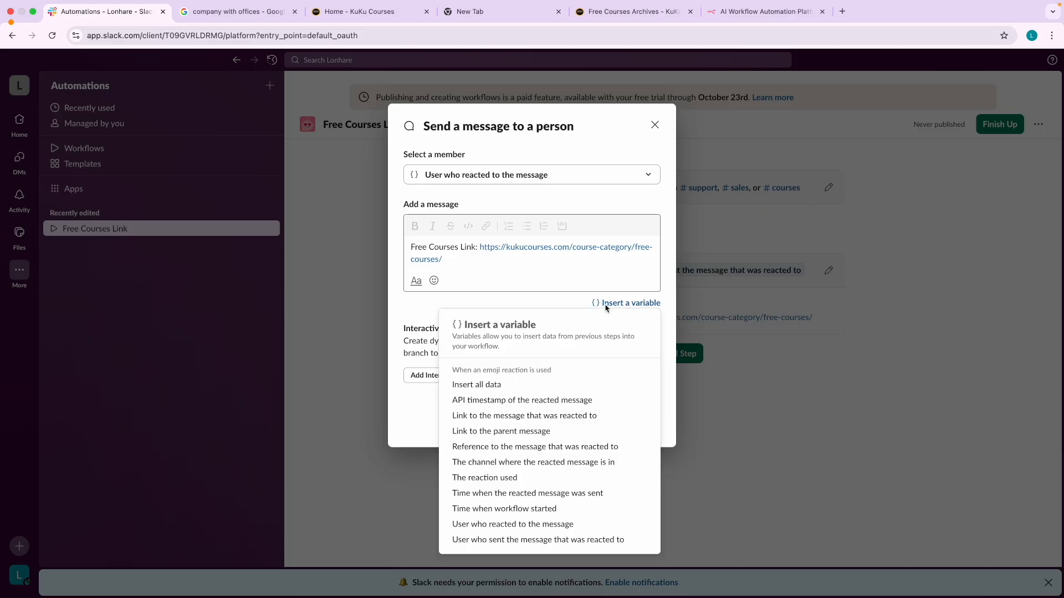
click(409, 327)
click(637, 423)
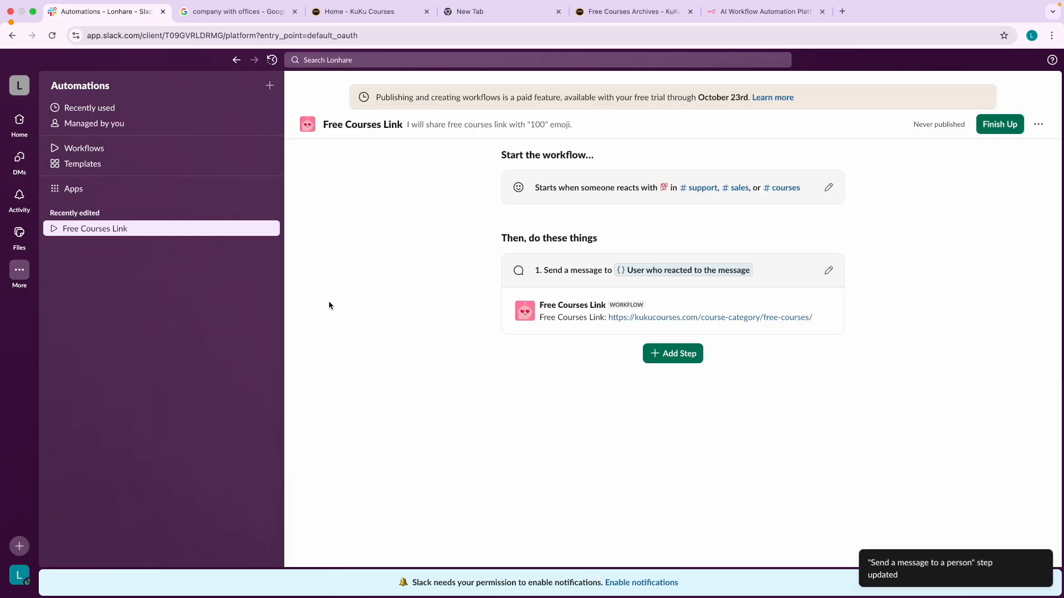
Step: Return to the courses channel and send the message "free courses"
click(20, 121)
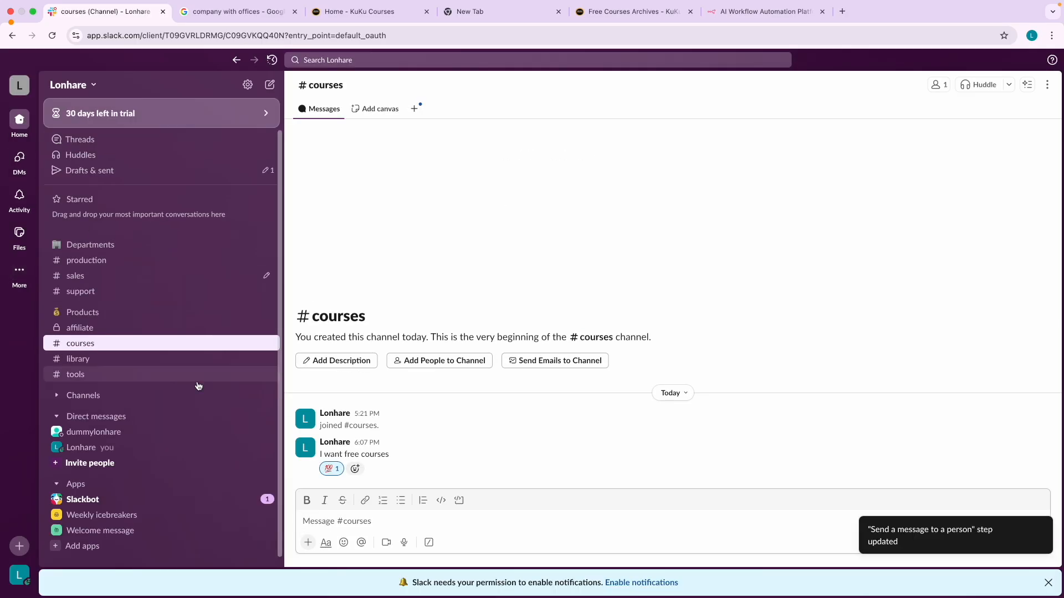
text(free course)
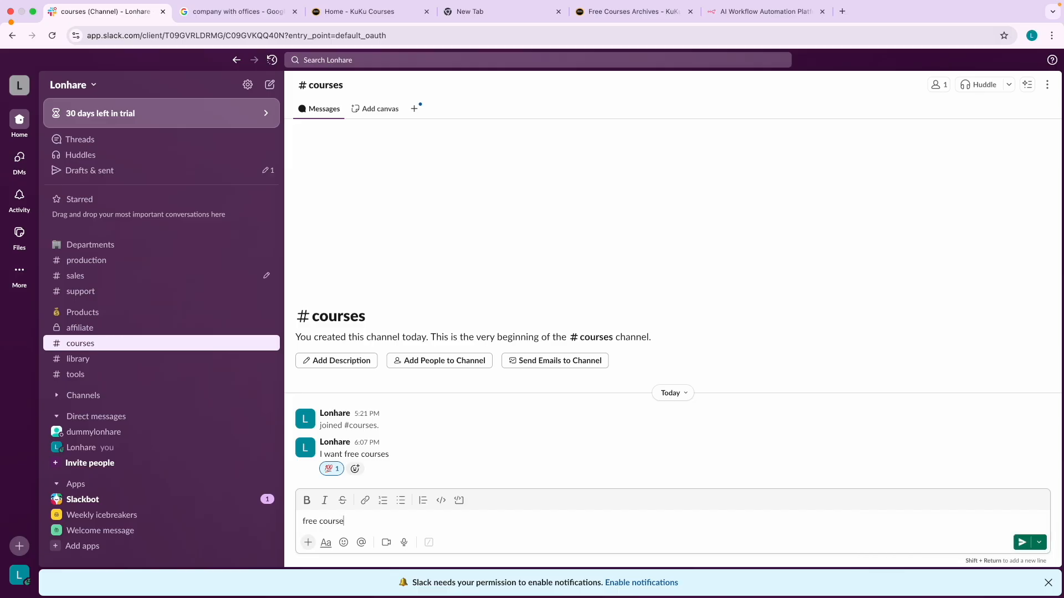
text(s)
key(Return)
Step: React to the new "free courses" message with the 100 emoji and check the channel for the workflow's response
mouse_move(950, 472)
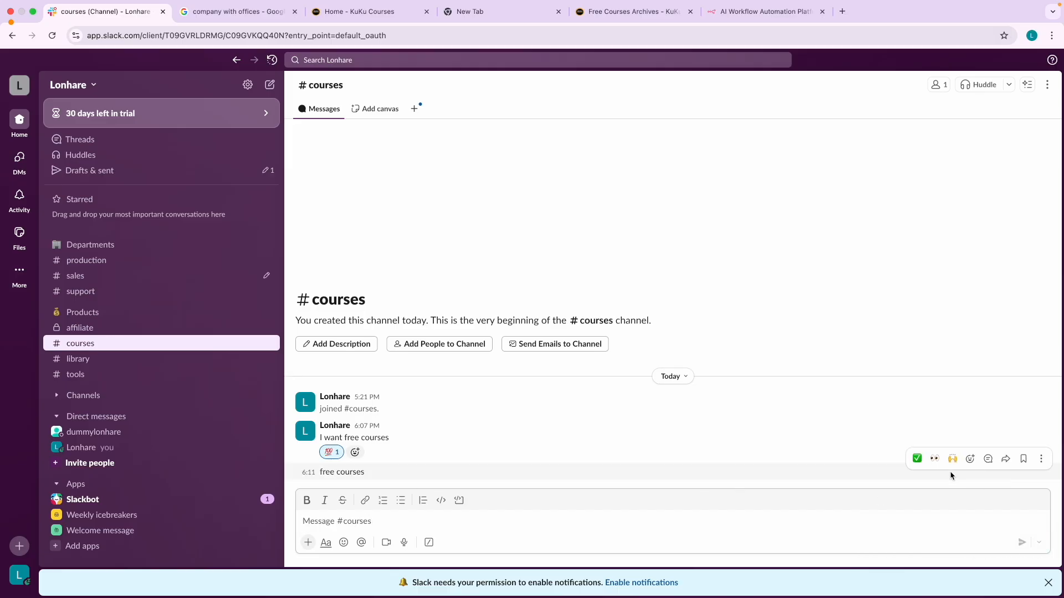
click(970, 464)
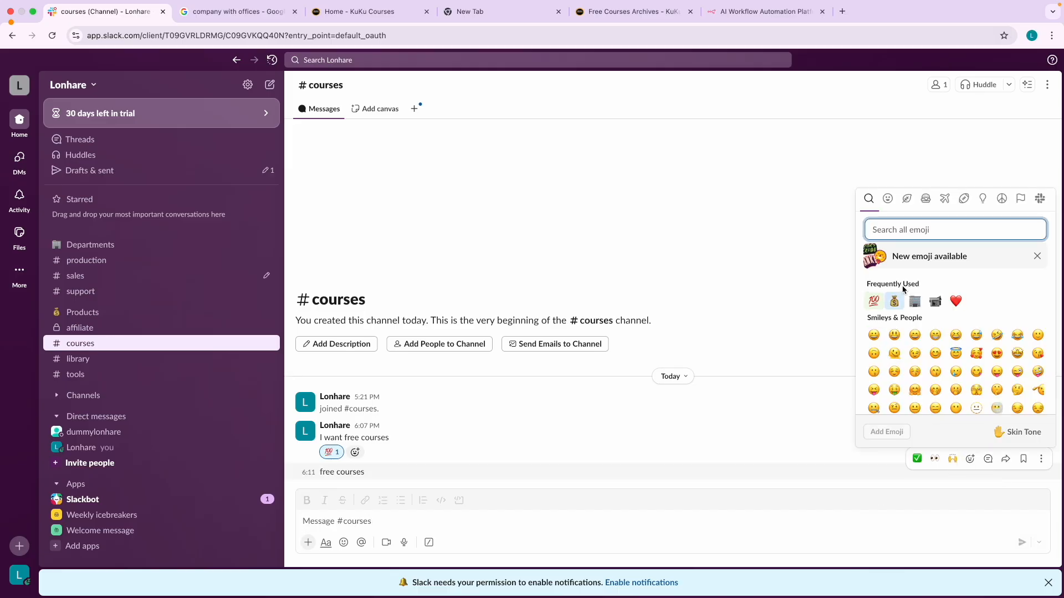
click(875, 301)
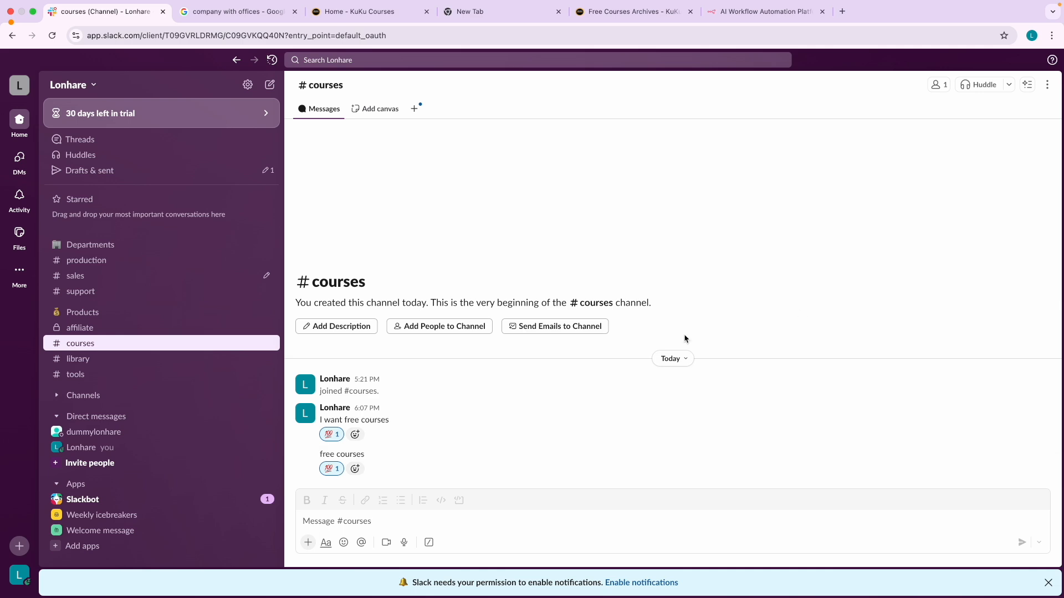
triple_click(360, 455)
double_click(360, 456)
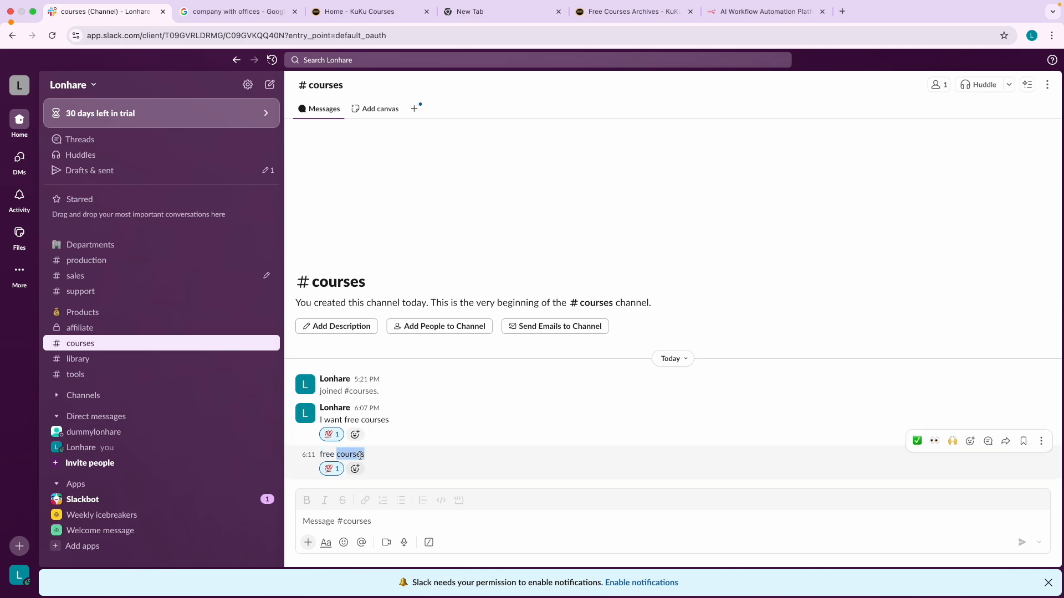
triple_click(355, 454)
double_click(345, 450)
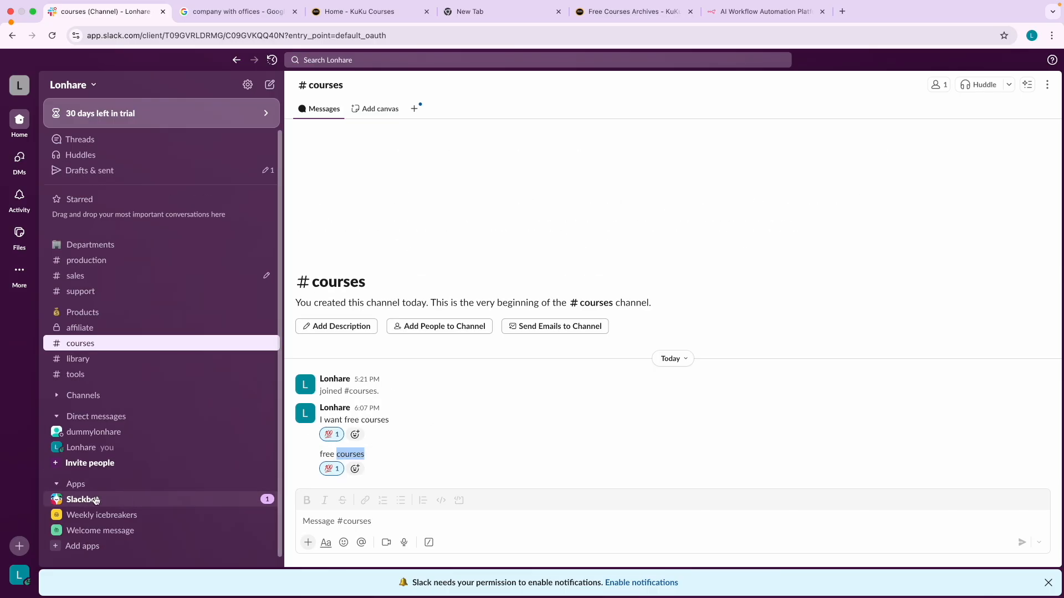
Step: Reopen the Free Courses Link workflow and publish it with its existing name, description and permissions
click(19, 546)
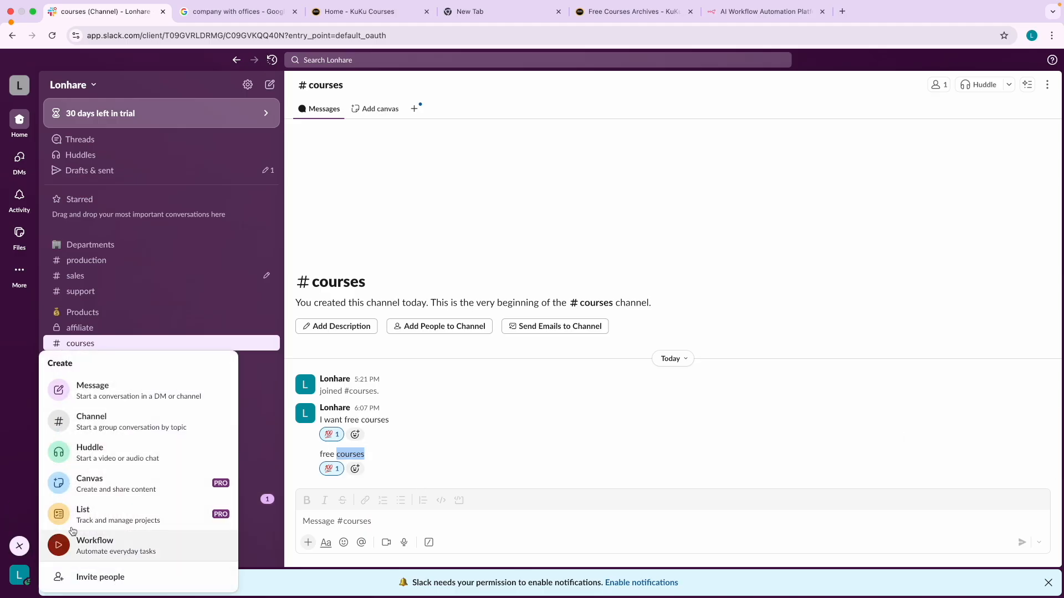
click(89, 540)
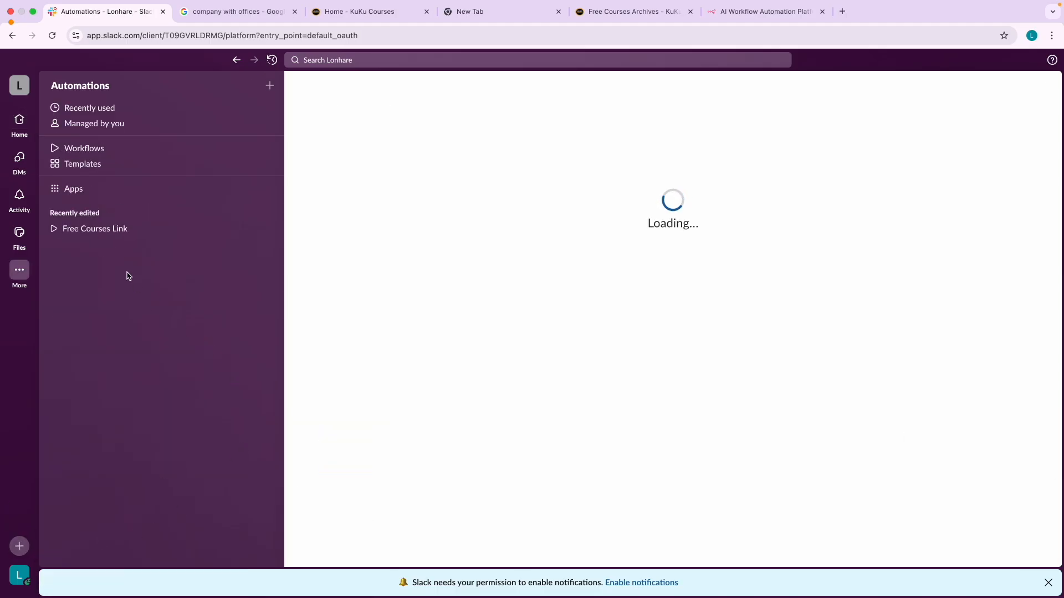
click(121, 231)
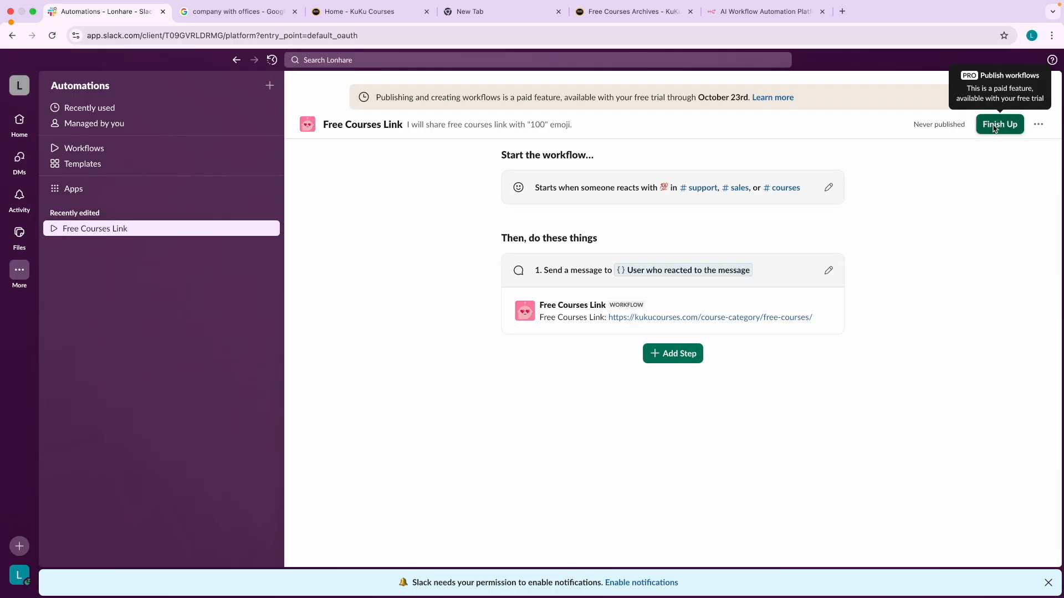
click(995, 127)
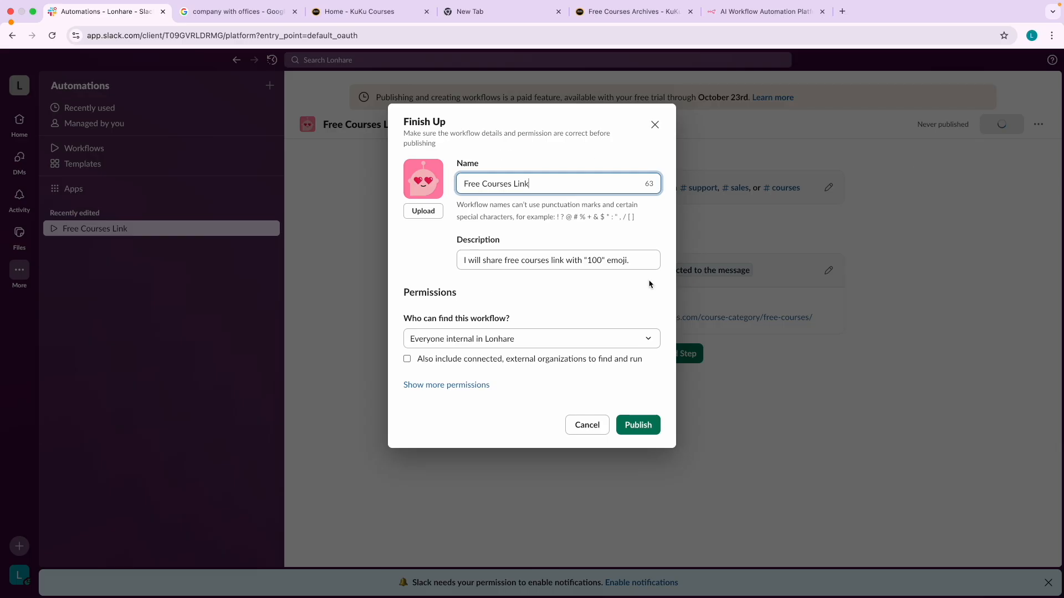
click(639, 426)
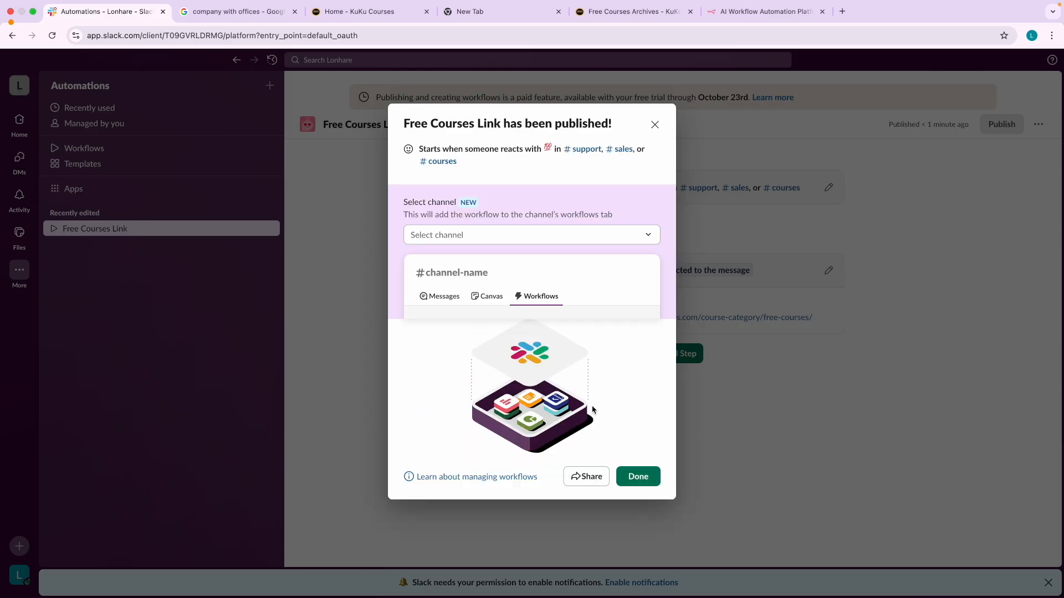
click(637, 477)
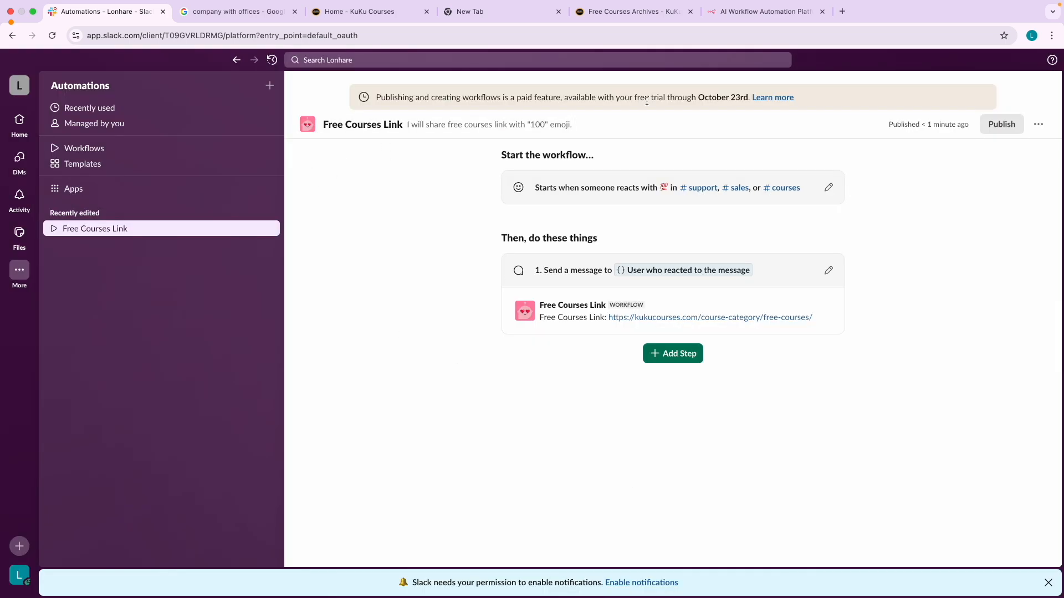
Step: Return to the courses channel and send another message reading "free courses"
click(19, 120)
mouse_move(131, 128)
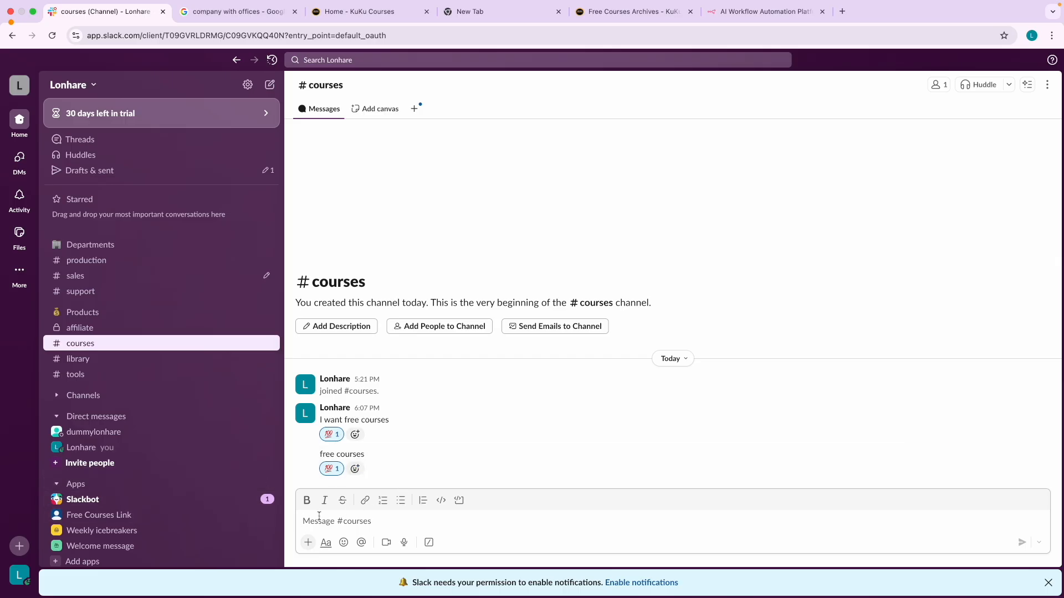
text(free course)
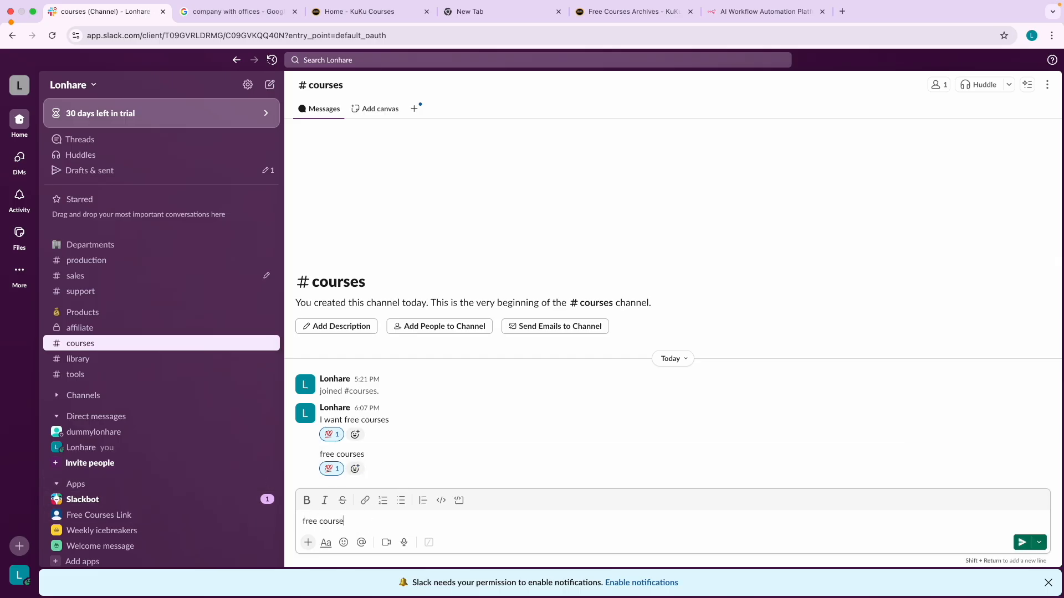
text(s)
key(Return)
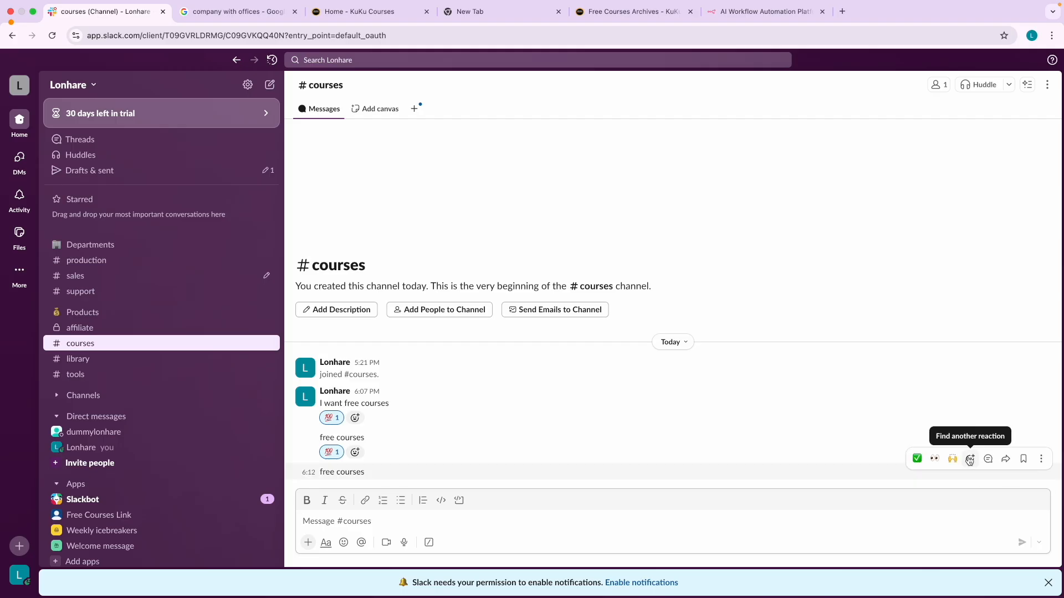
Step: React to the latest "free courses" message with the 100 emoji and open the Free Courses Link conversation to check the workflow's response
click(970, 459)
click(874, 301)
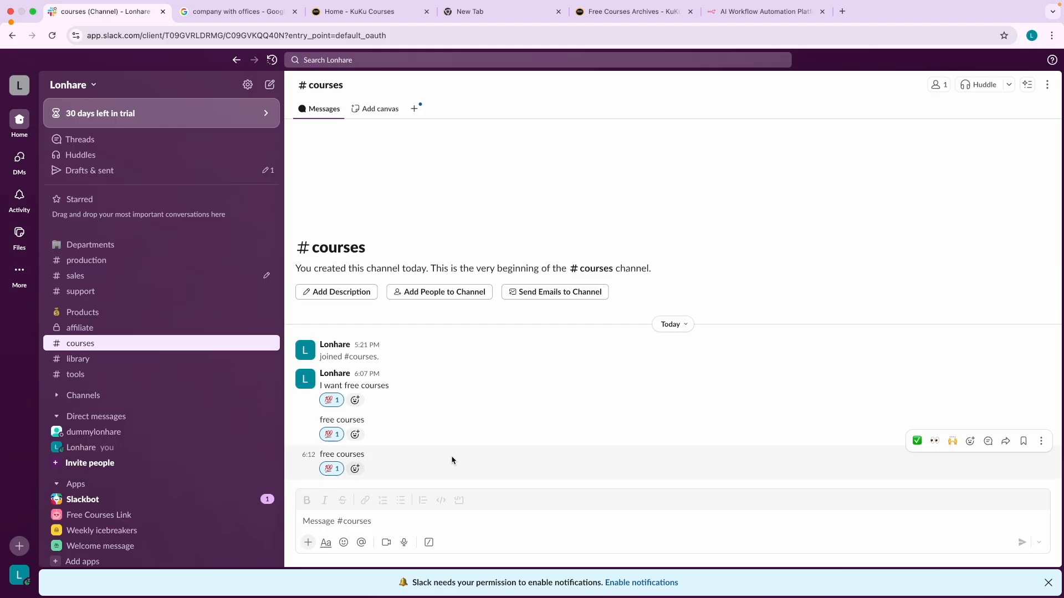
triple_click(356, 456)
double_click(355, 456)
click(356, 456)
click(123, 516)
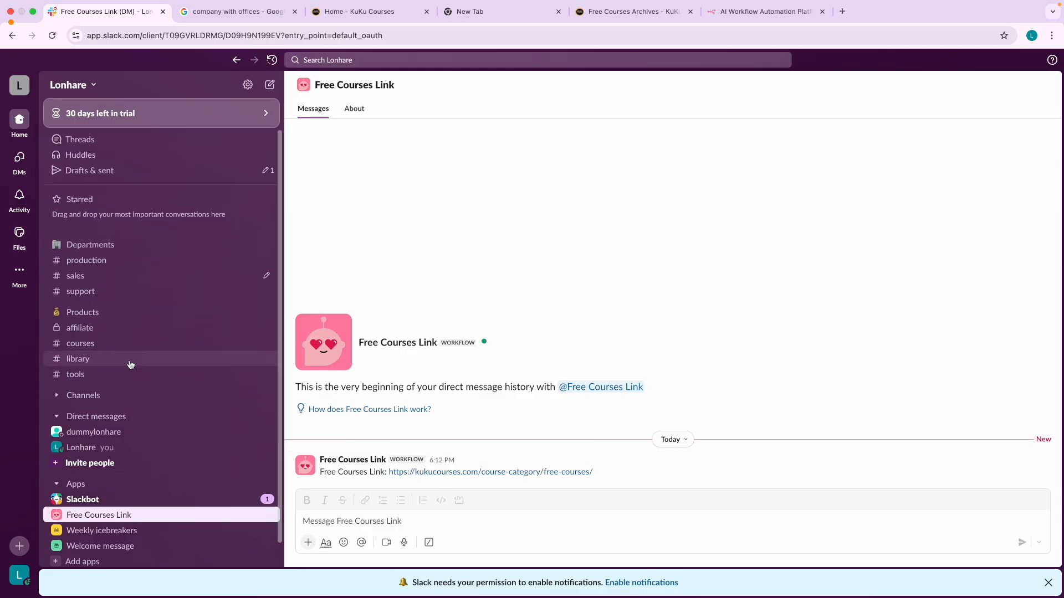
Step: Reopen the Free Courses Link workflow and review the emoji and channels of its reaction trigger
click(19, 546)
click(88, 542)
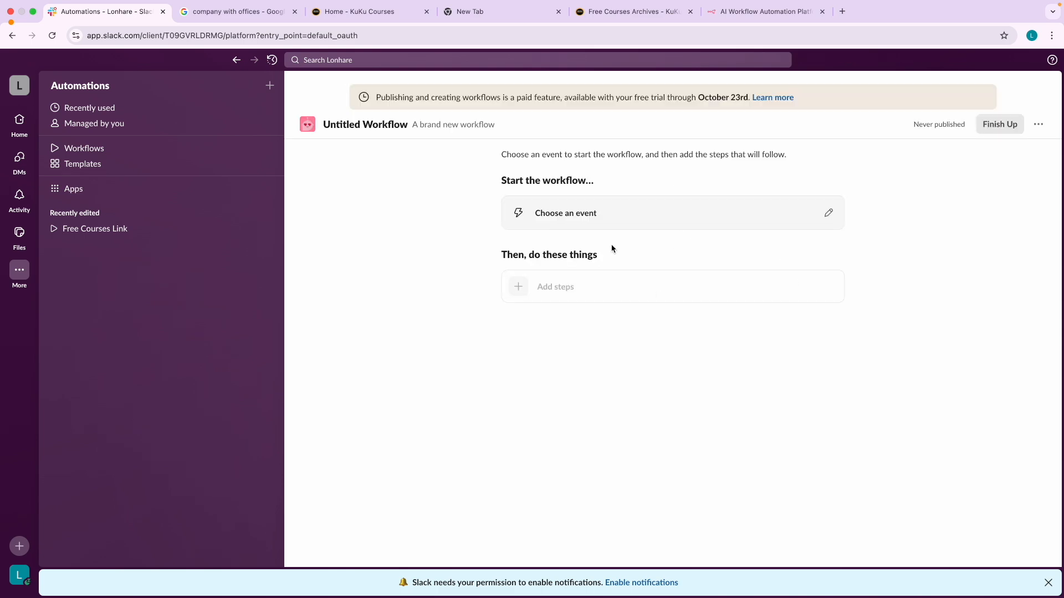
click(103, 233)
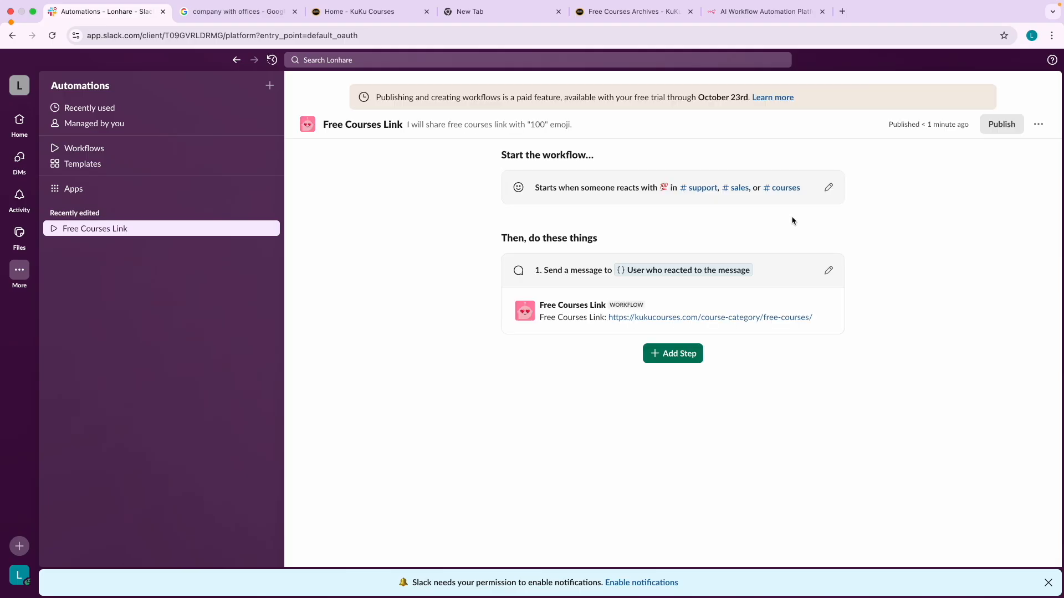
click(829, 189)
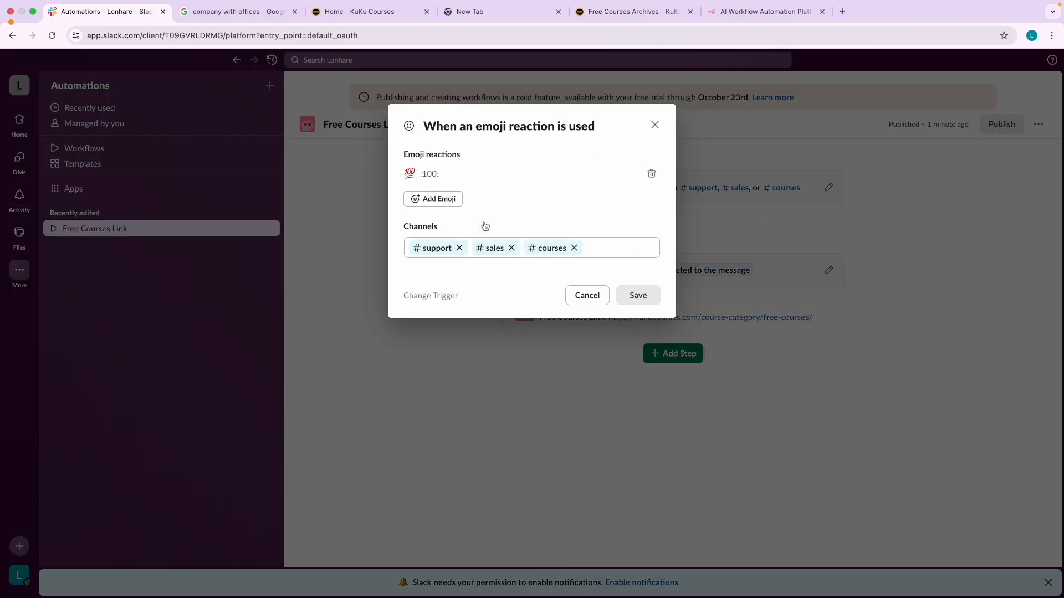
click(655, 125)
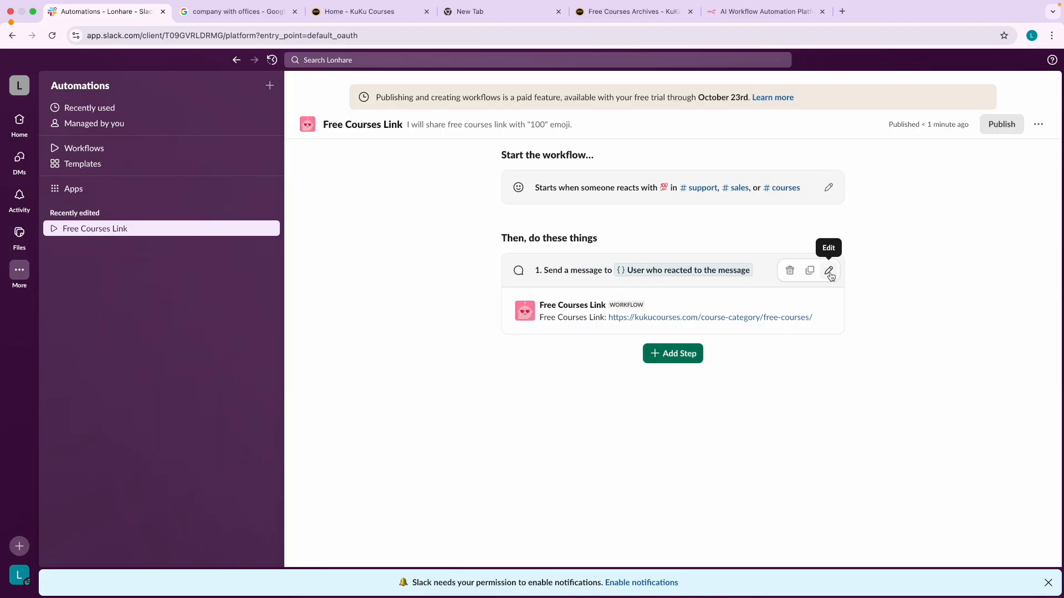
Step: Set the message step's recipient to "User who sent the message that was reacted to" and publish the workflow changes
click(829, 271)
click(440, 174)
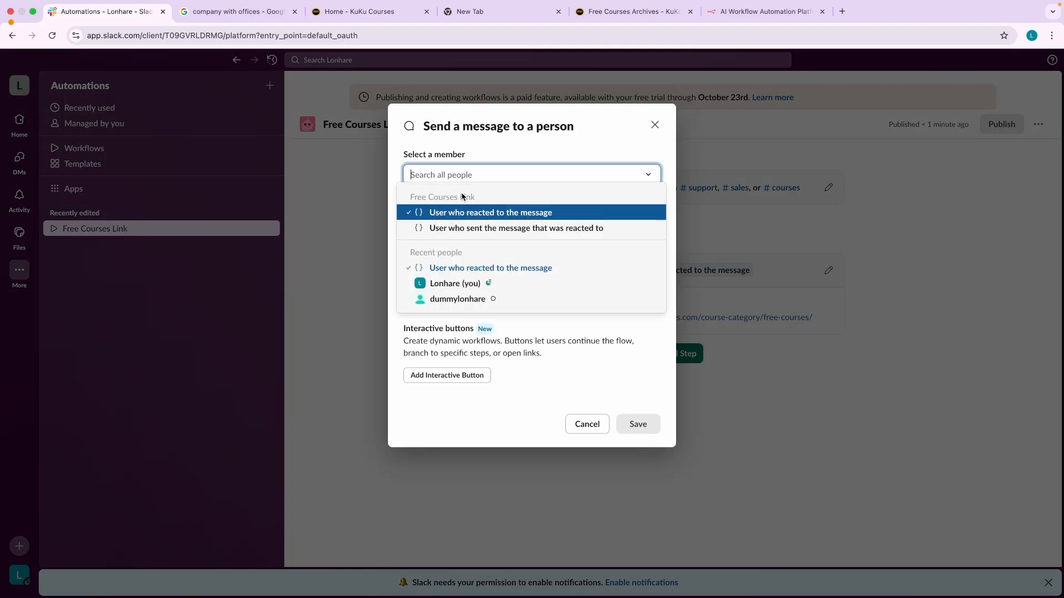
click(469, 227)
click(638, 424)
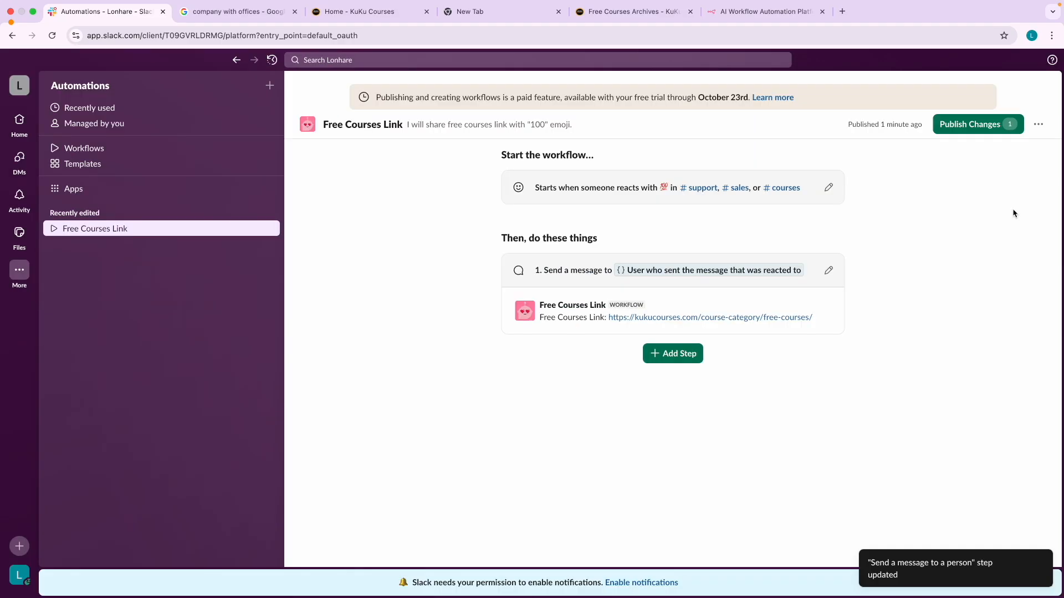
click(977, 124)
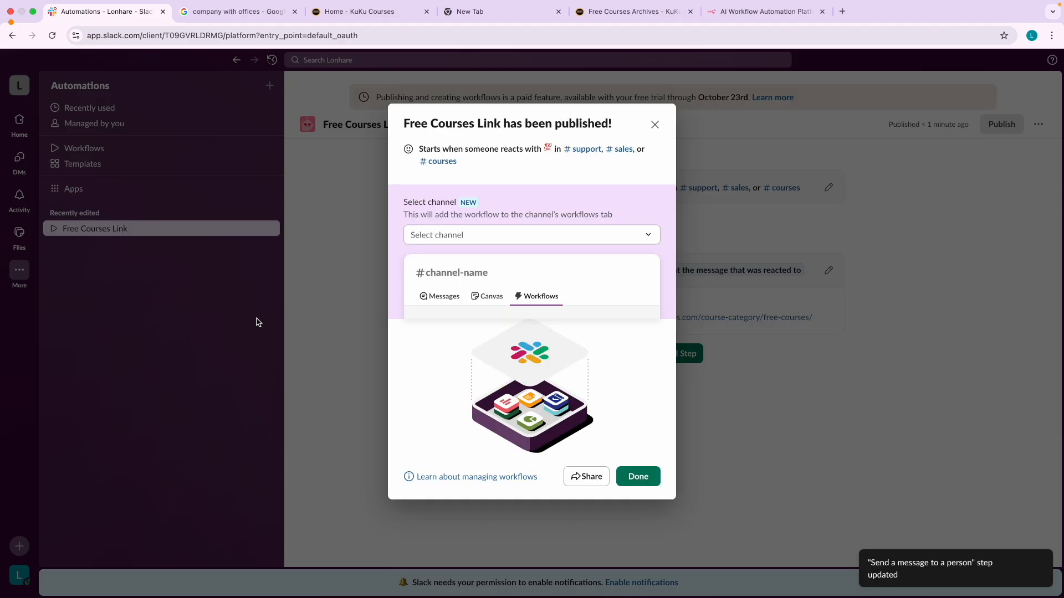
click(655, 125)
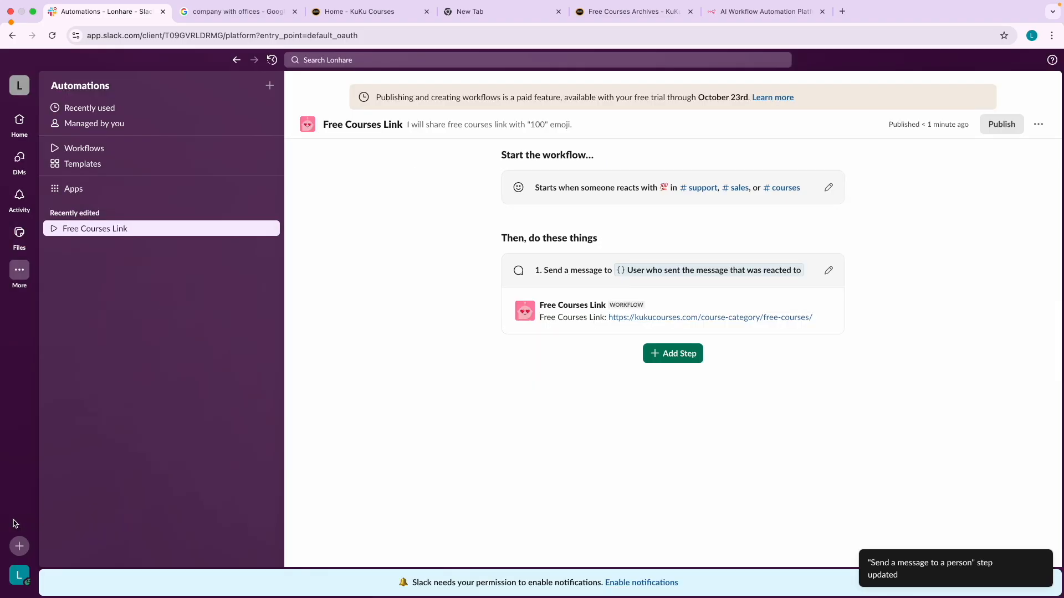
Step: Send the message "free courses i want share me link?" in the support channel
click(20, 120)
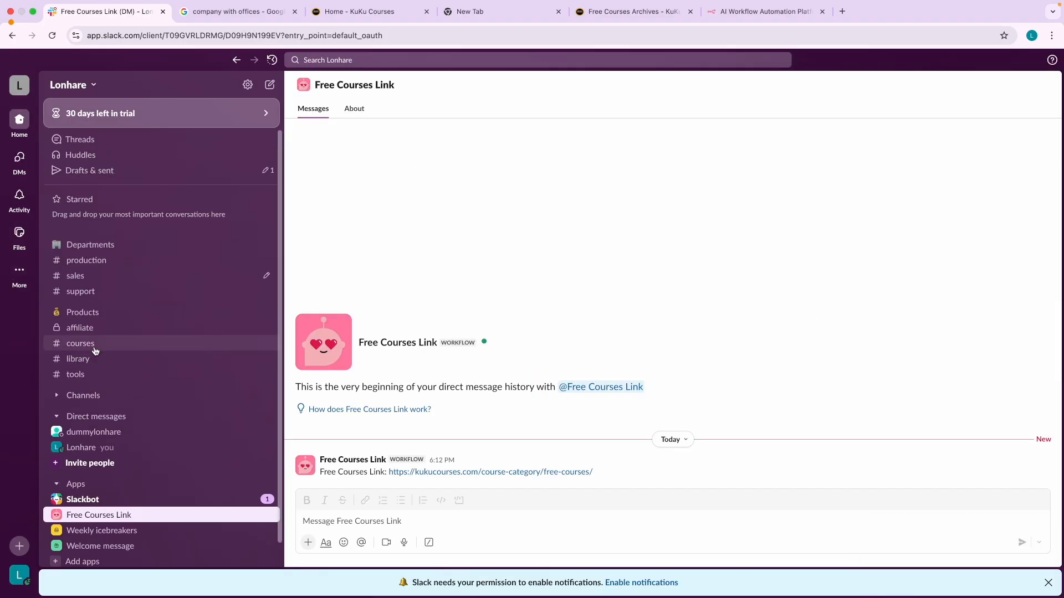
click(92, 296)
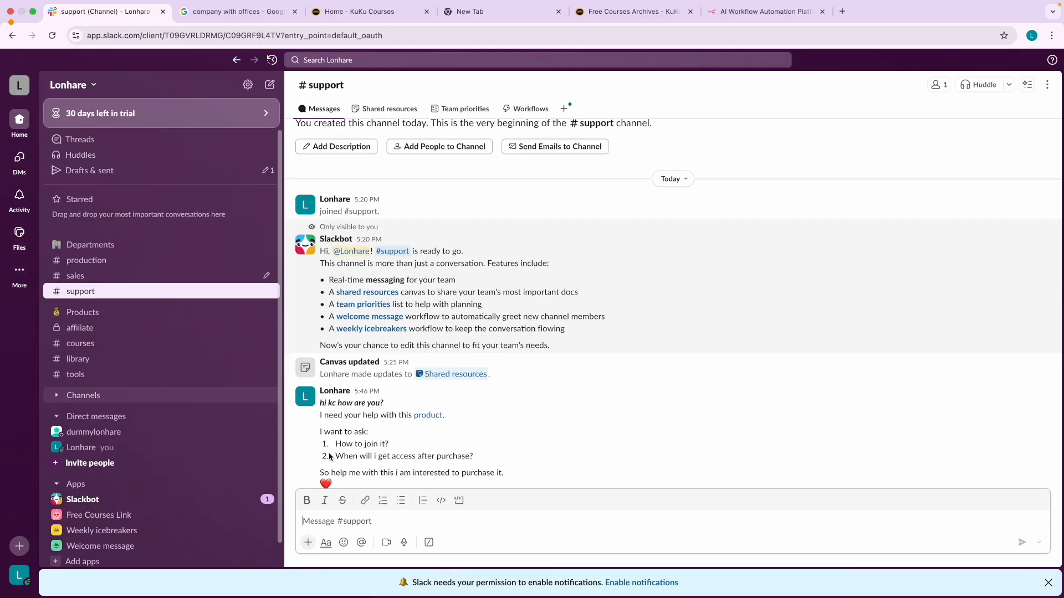
text(free courses i want share)
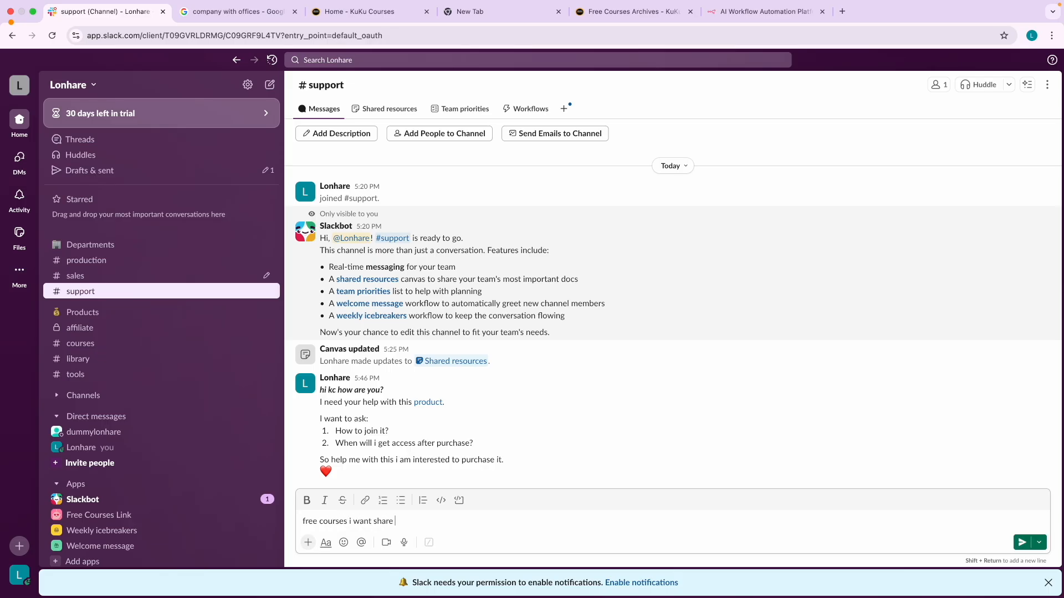
text(?)
key(Return)
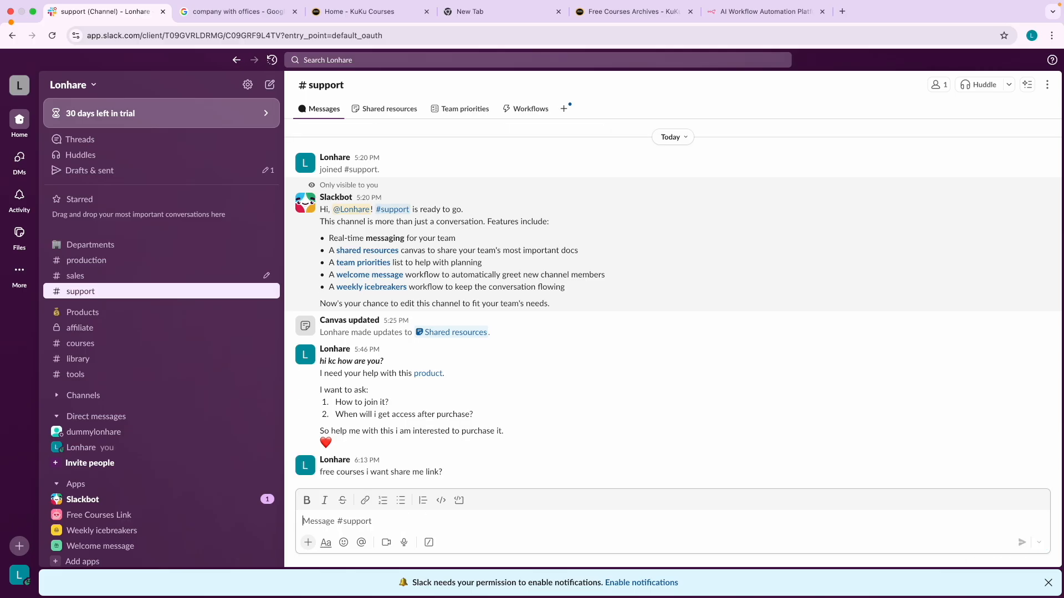
Step: React to the new support message with the 100 emoji and check the Free Courses Link conversation for the course link
click(969, 453)
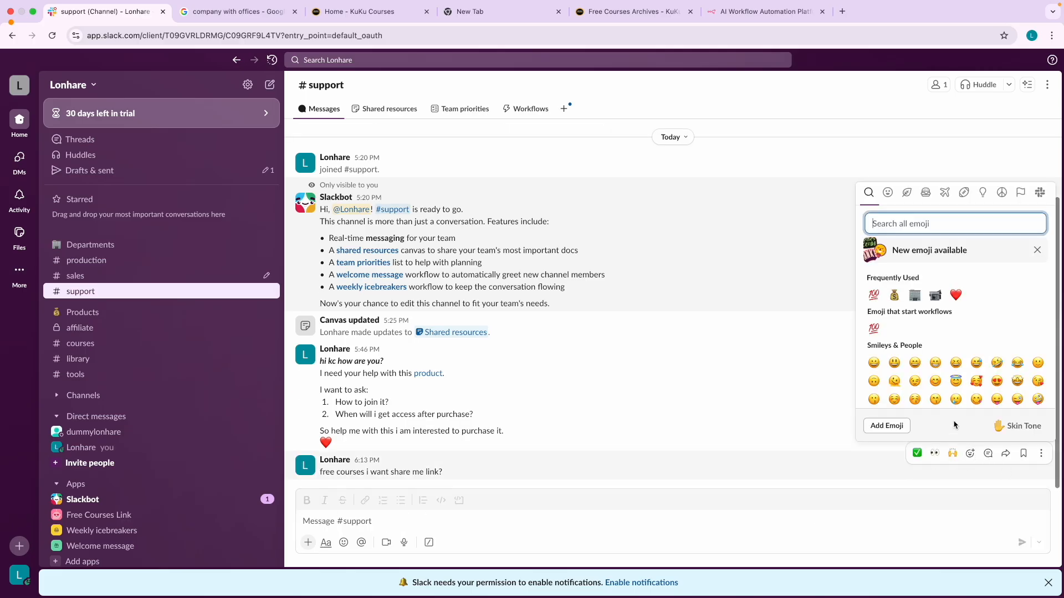
click(874, 295)
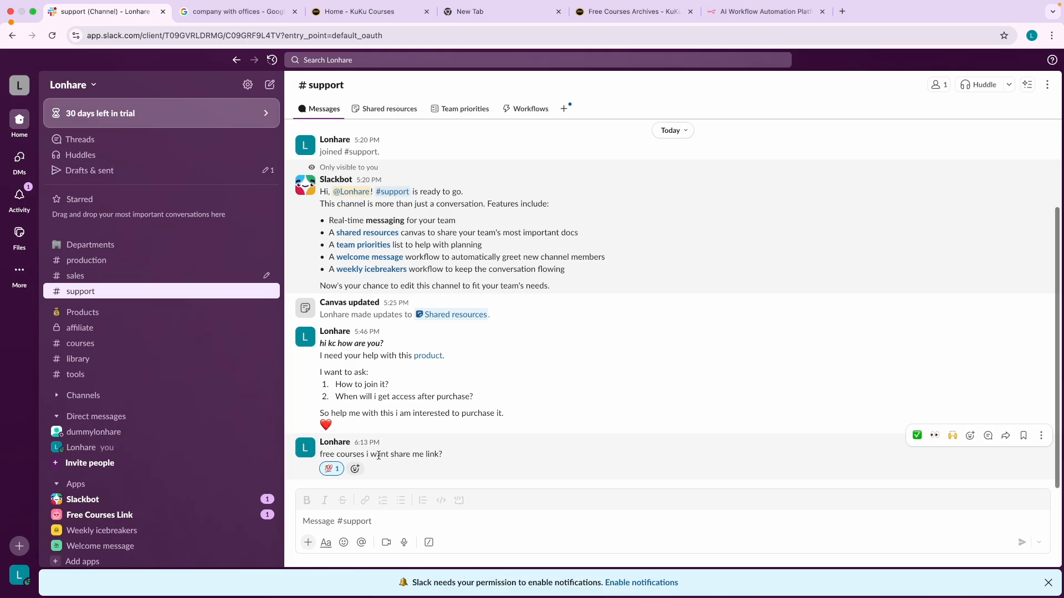
click(158, 515)
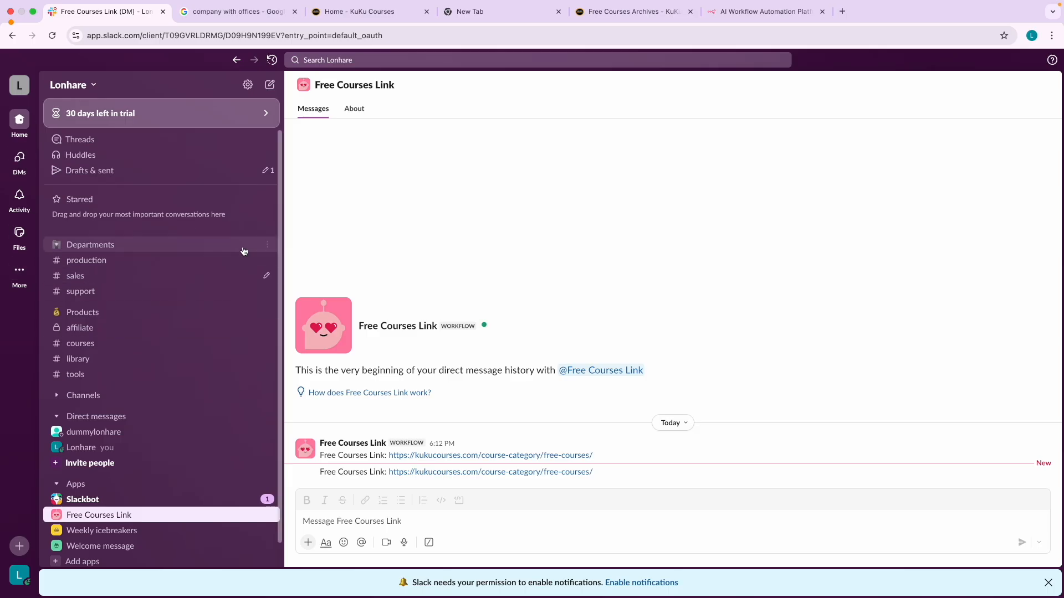
Step: View the blank builder for a new workflow and return to the Free Courses Link conversation
click(19, 546)
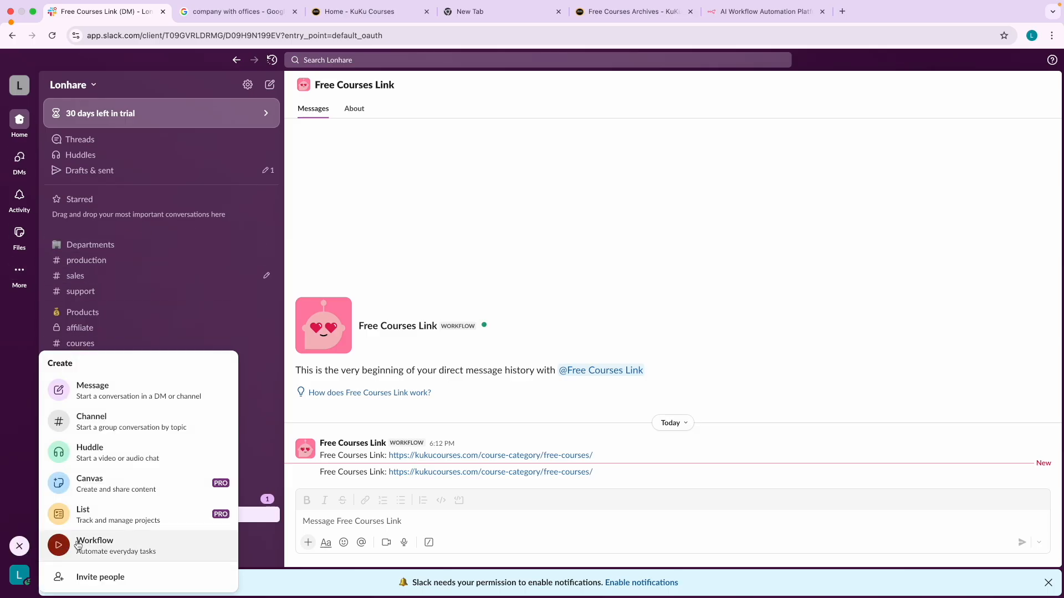
click(107, 549)
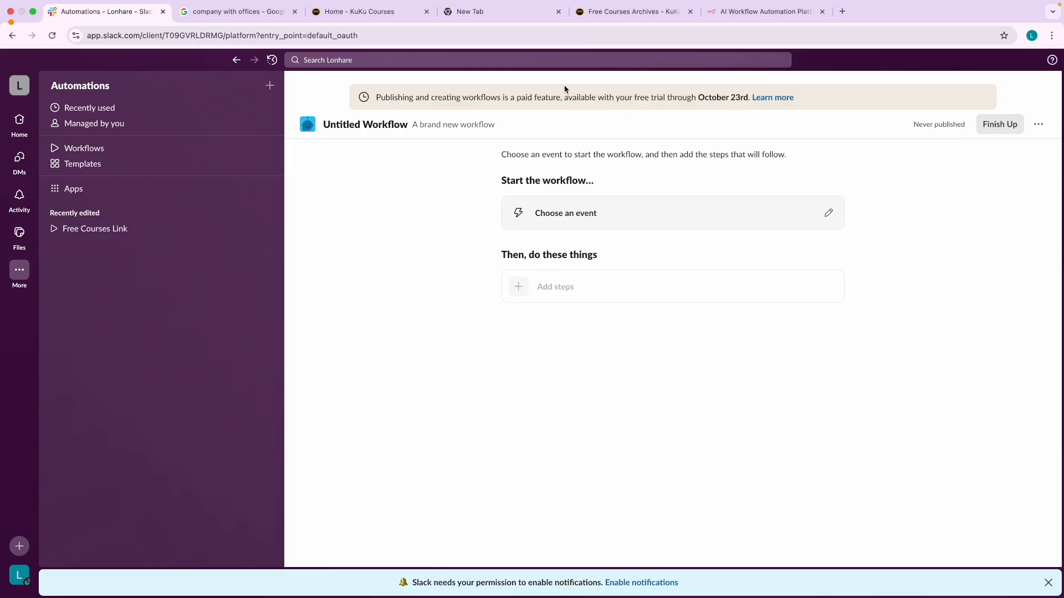
click(21, 122)
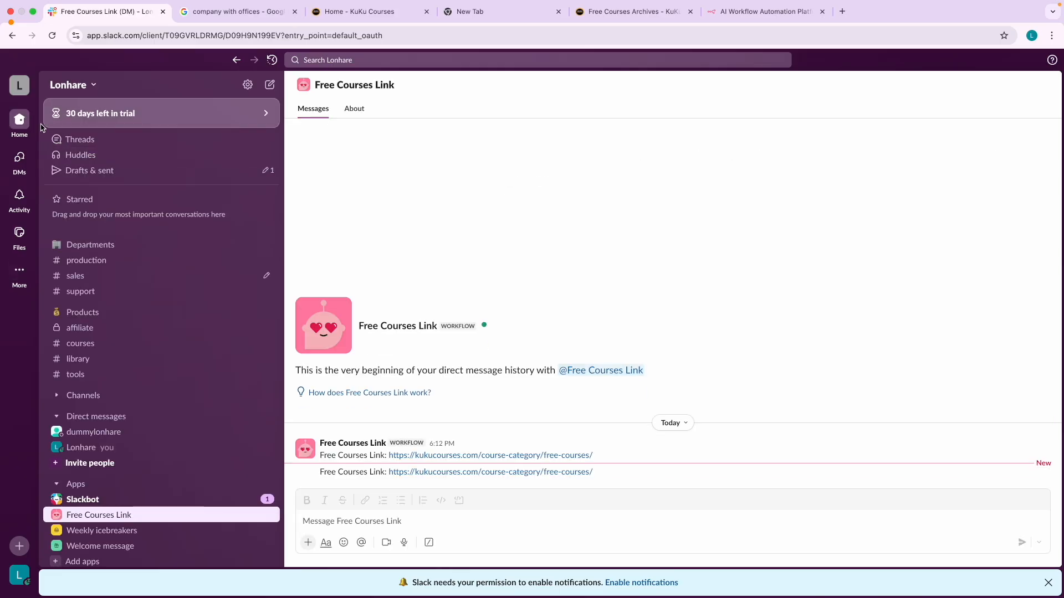
mouse_move(131, 126)
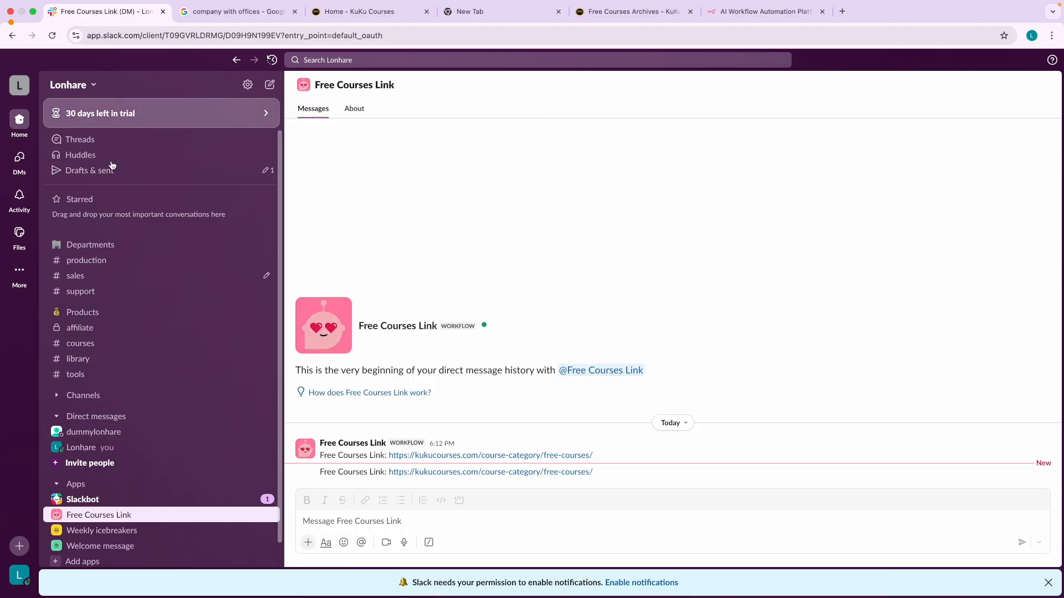
key(ctrl+Right)
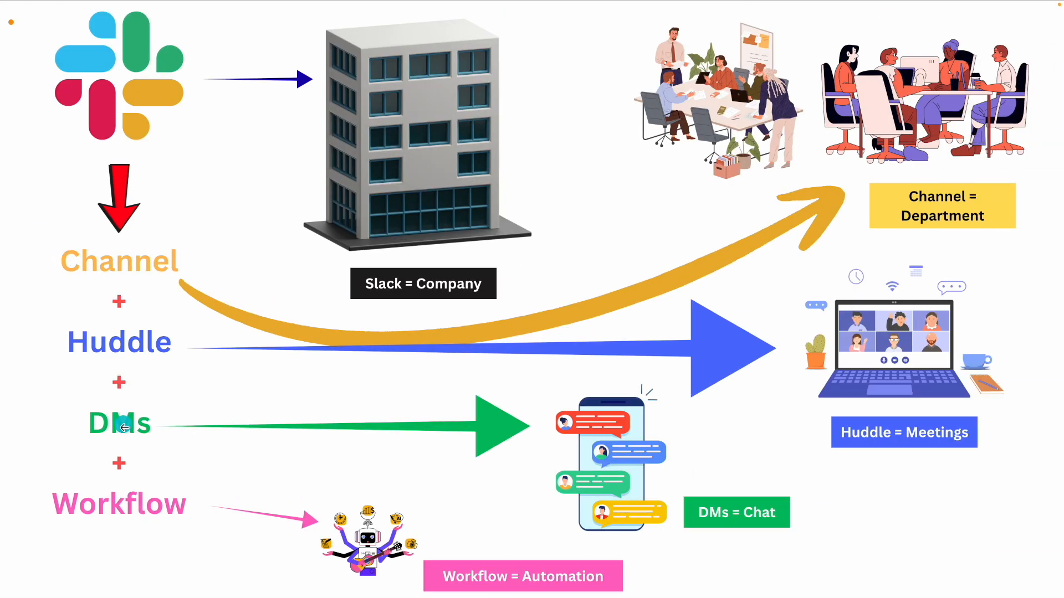
key(Left)
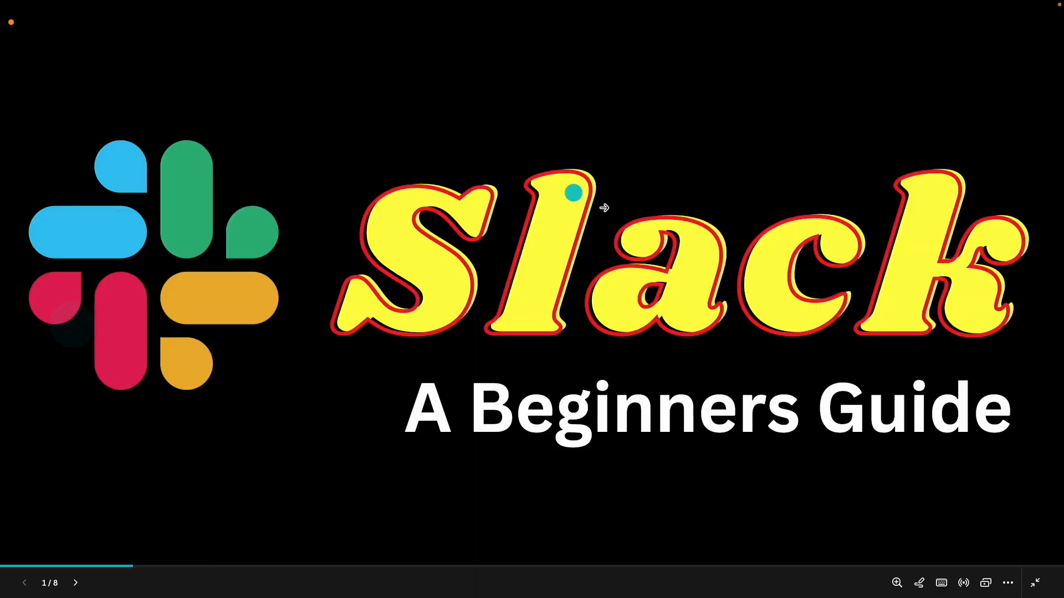
key(Right)
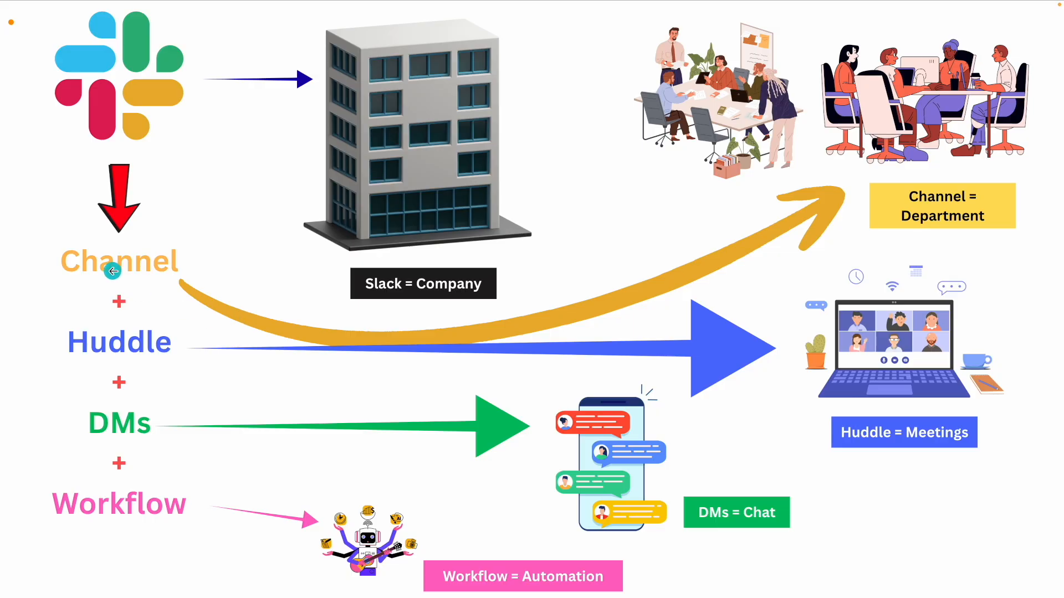
key(Left)
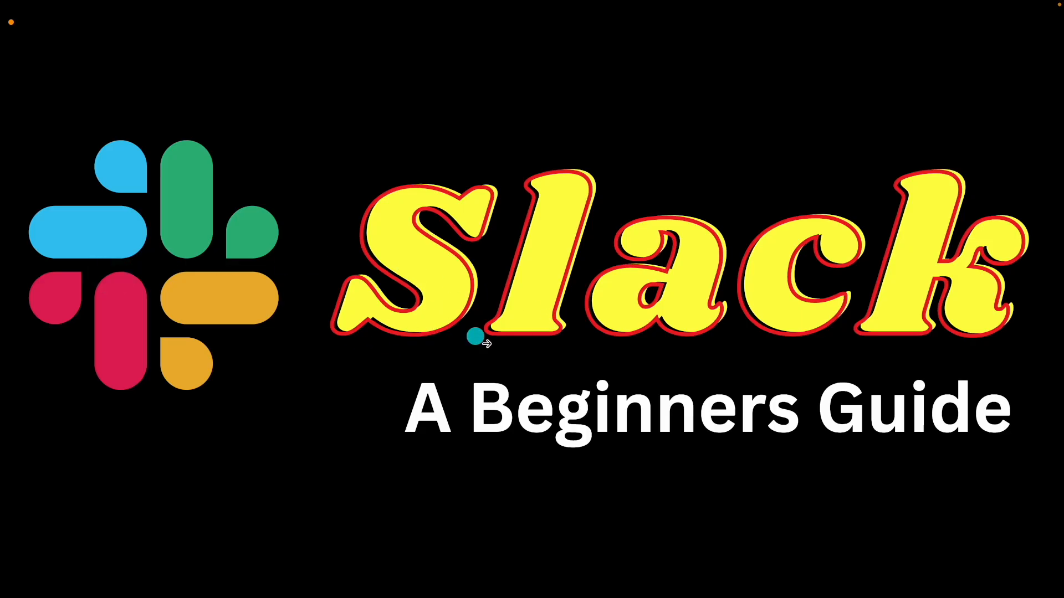
key(Right)
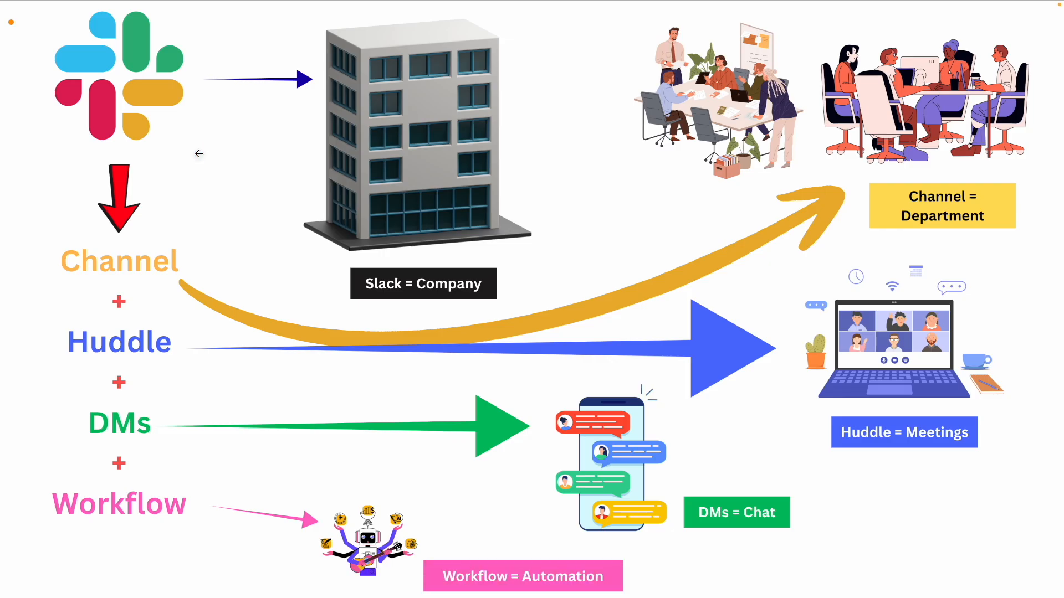
Step: Switch back to Slack, open a blank new workflow, and compare it with the automation example on the n8n website
key(ctrl+Left)
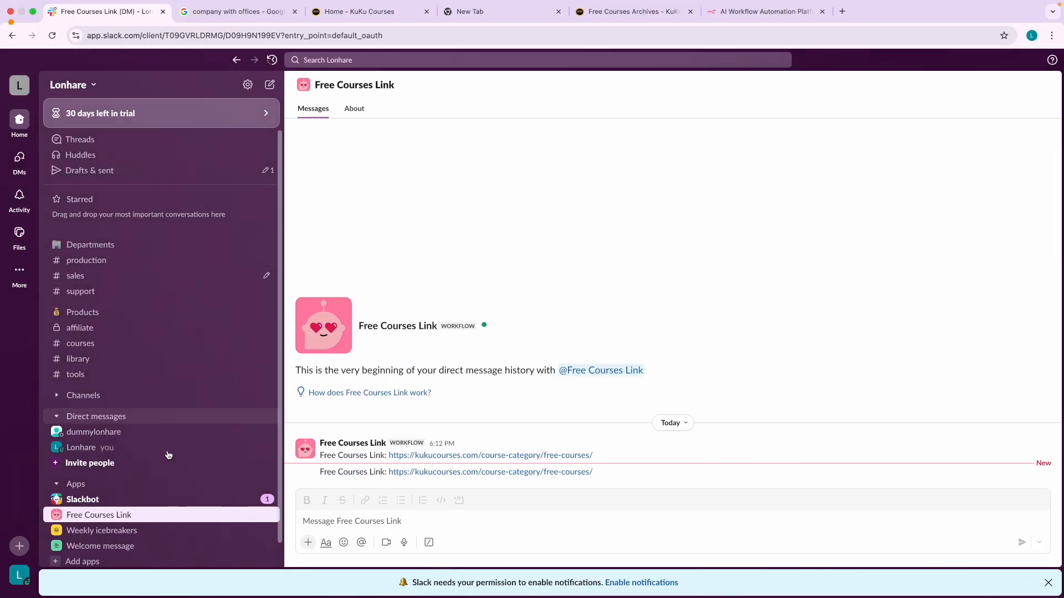
click(20, 546)
click(100, 542)
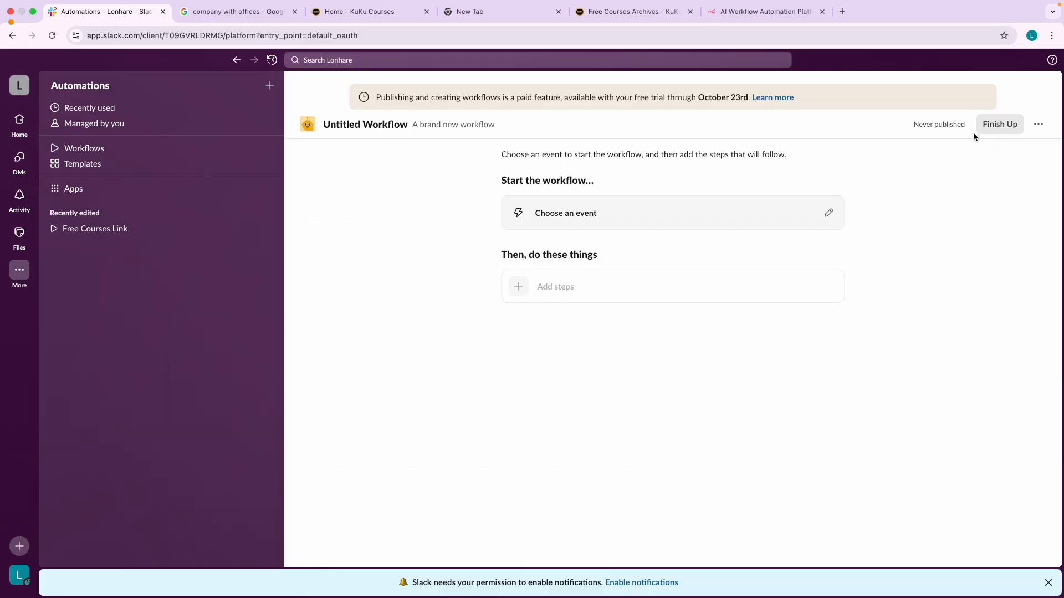
triple_click(679, 158)
click(641, 159)
click(736, 23)
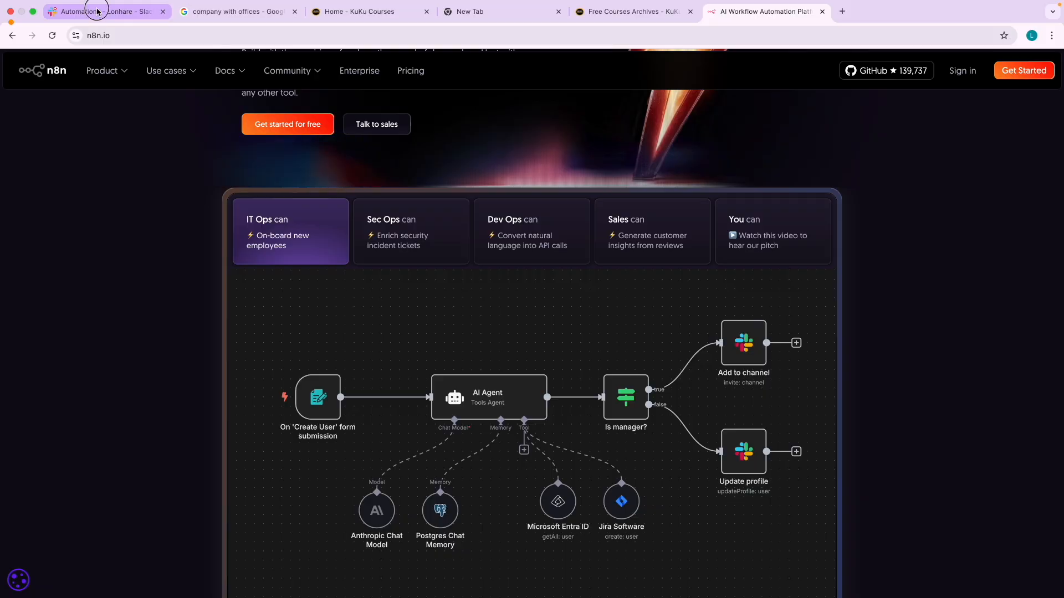
click(103, 11)
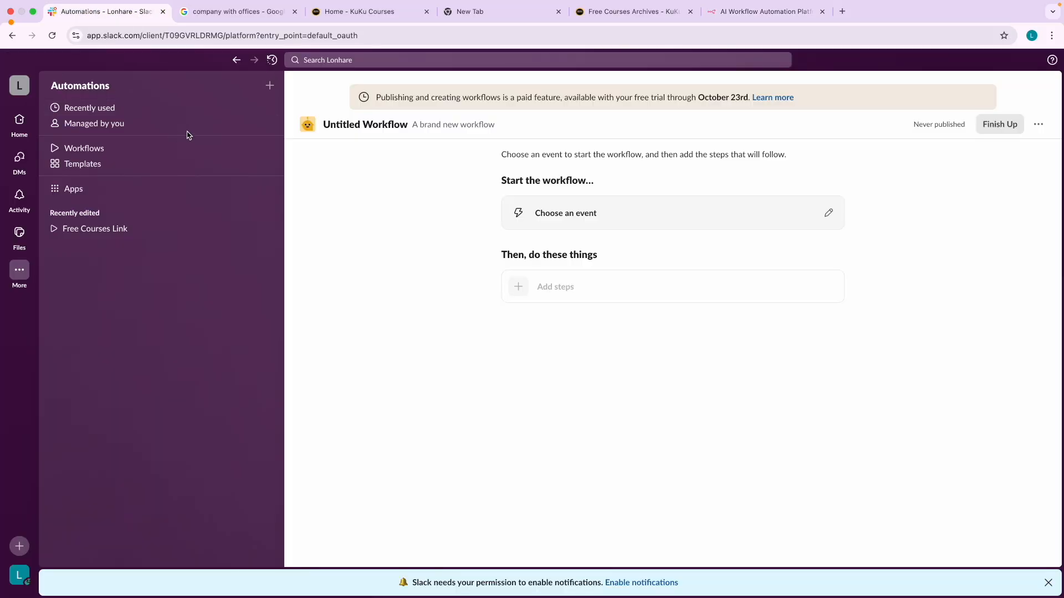
click(21, 120)
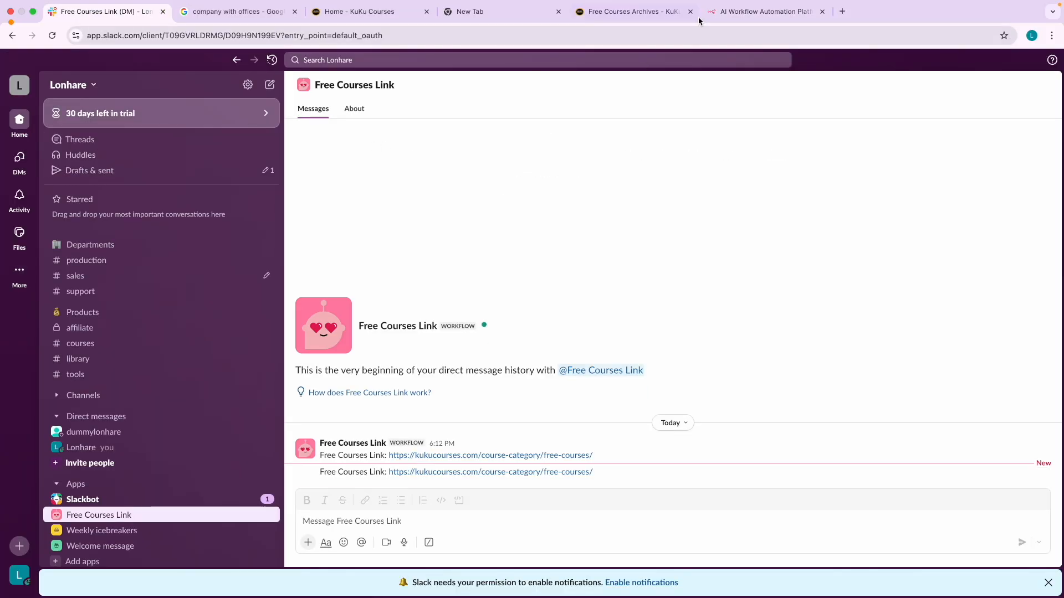
click(741, 11)
scroll(390, 194, up, 3)
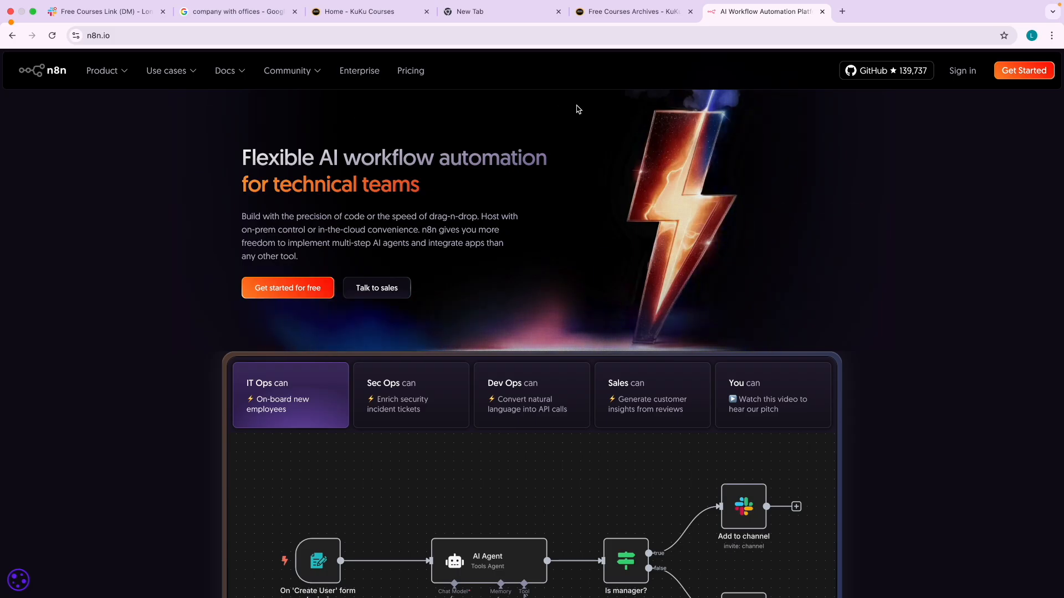
Step: Open the full course catalogue on KuKu Courses, browse it, and search it for "n8n"
click(624, 15)
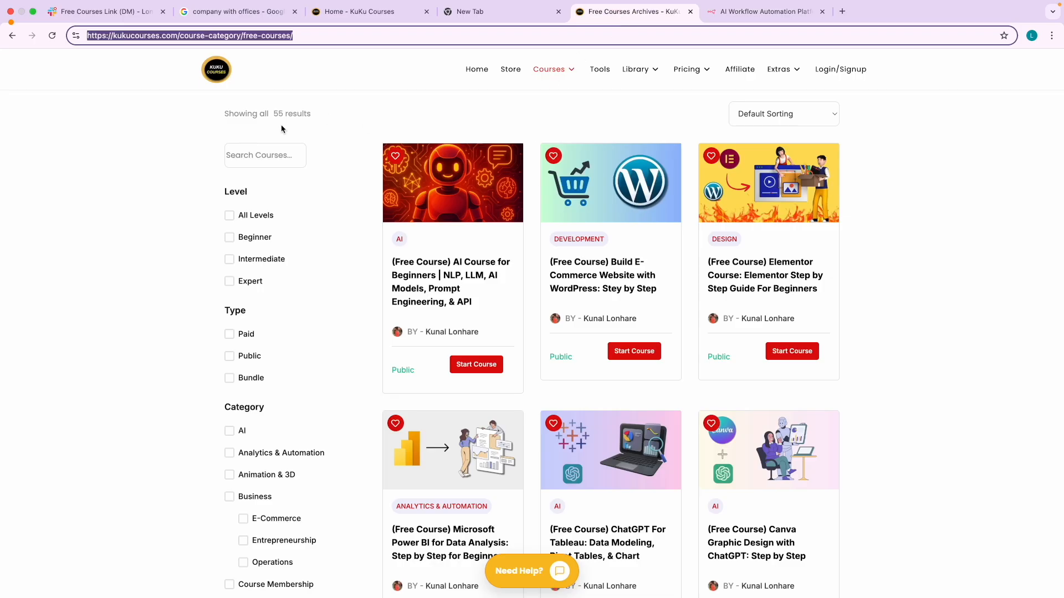
click(546, 71)
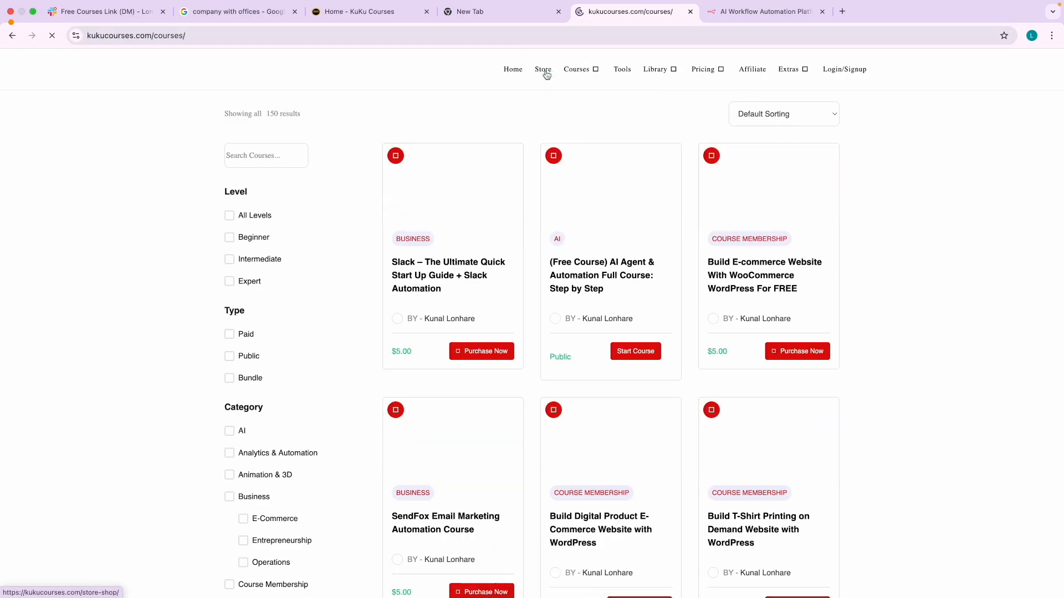
scroll(495, 230, down, 6)
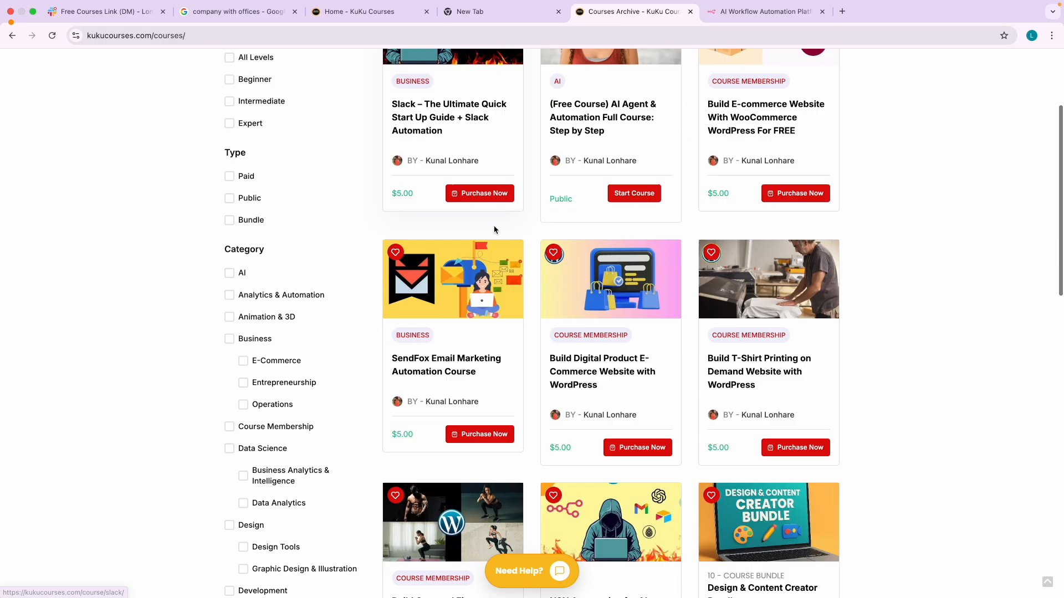
scroll(494, 230, down, 1)
scroll(575, 383, up, 5)
scroll(575, 382, down, 5)
scroll(361, 254, up, 7)
click(274, 160)
text(n8n)
key(Return)
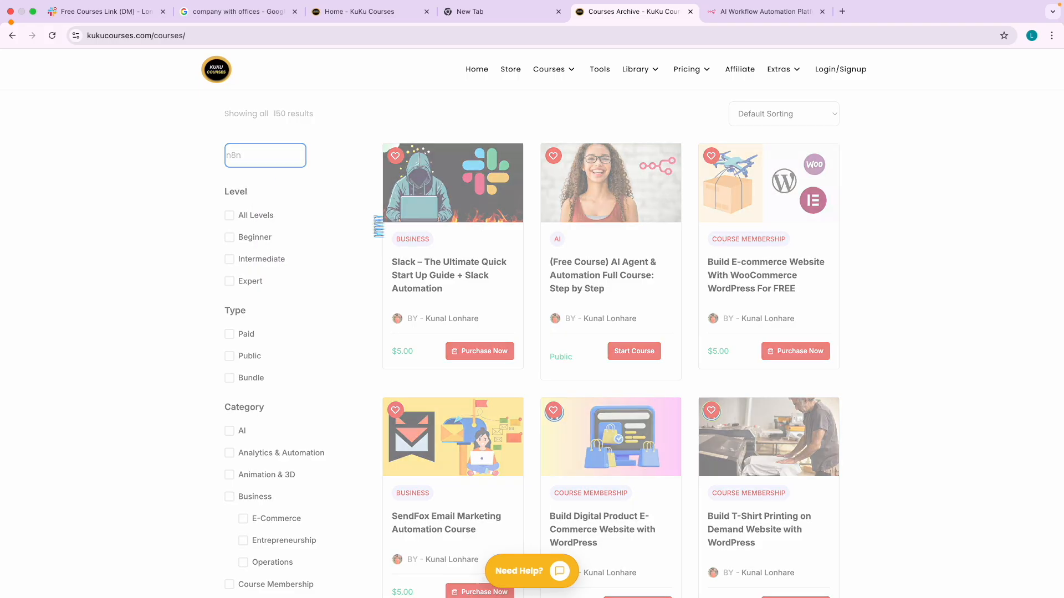
scroll(495, 304, down, 6)
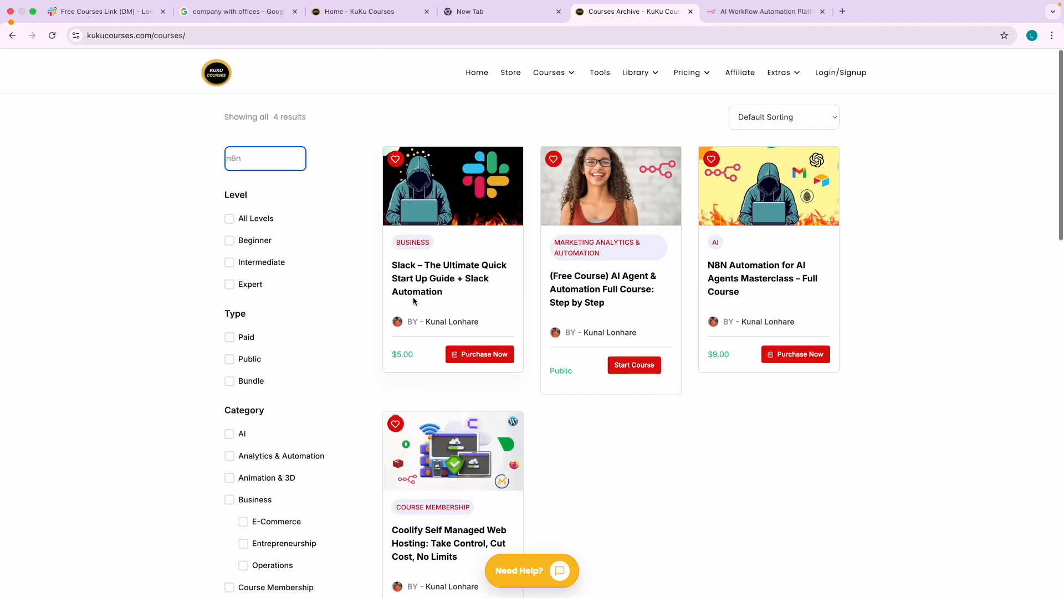
Step: Open the "N8N Automation for AI Agents Masterclass – Full Course" page in a new tab and examine its price, duration and title
right_click(768, 266)
click(787, 264)
click(762, 11)
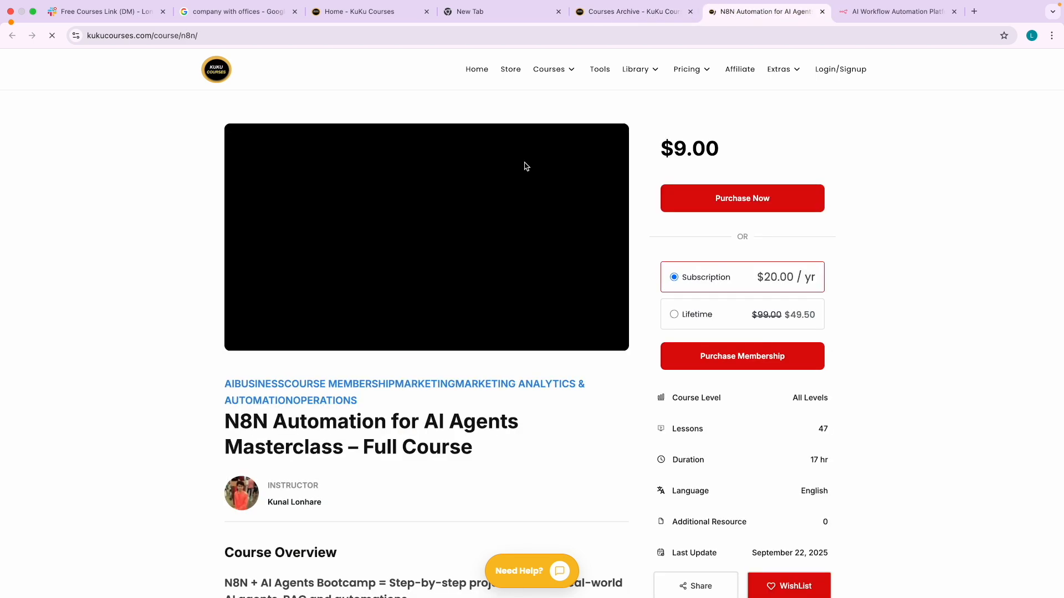
drag(663, 148, 715, 148)
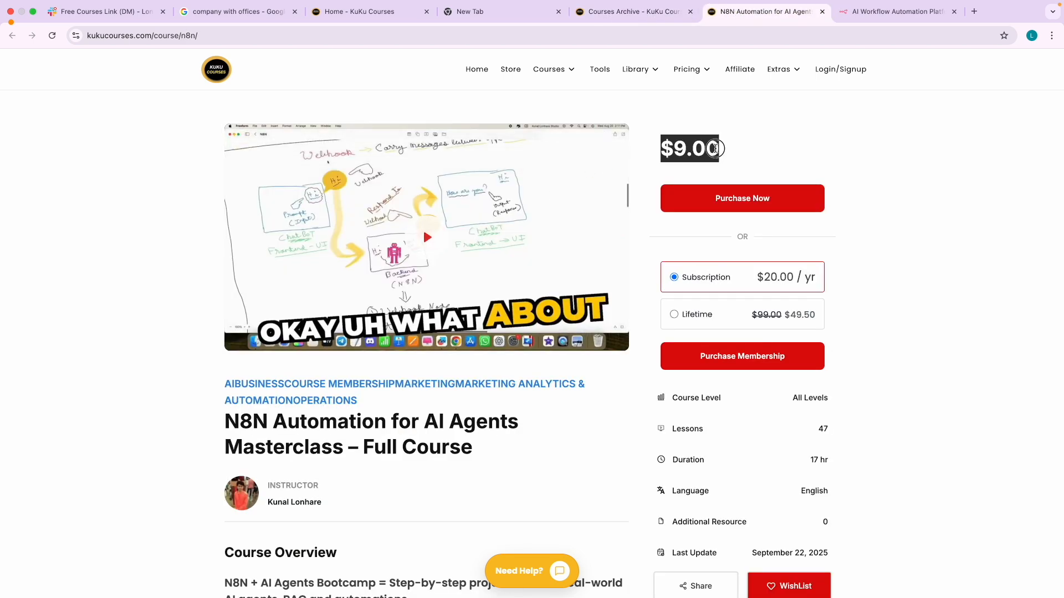
click(711, 166)
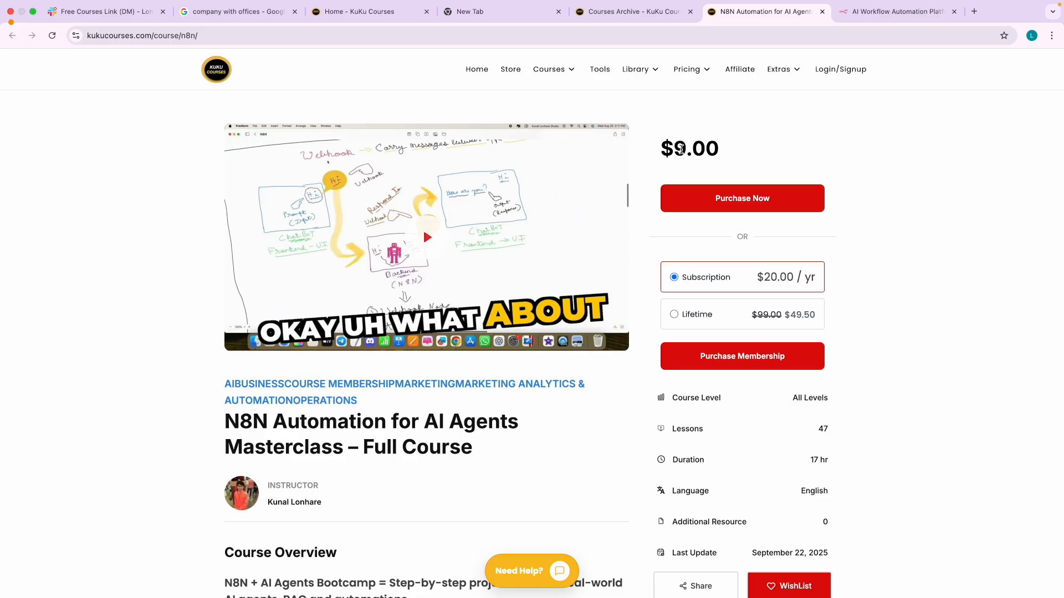
drag(661, 152, 726, 153)
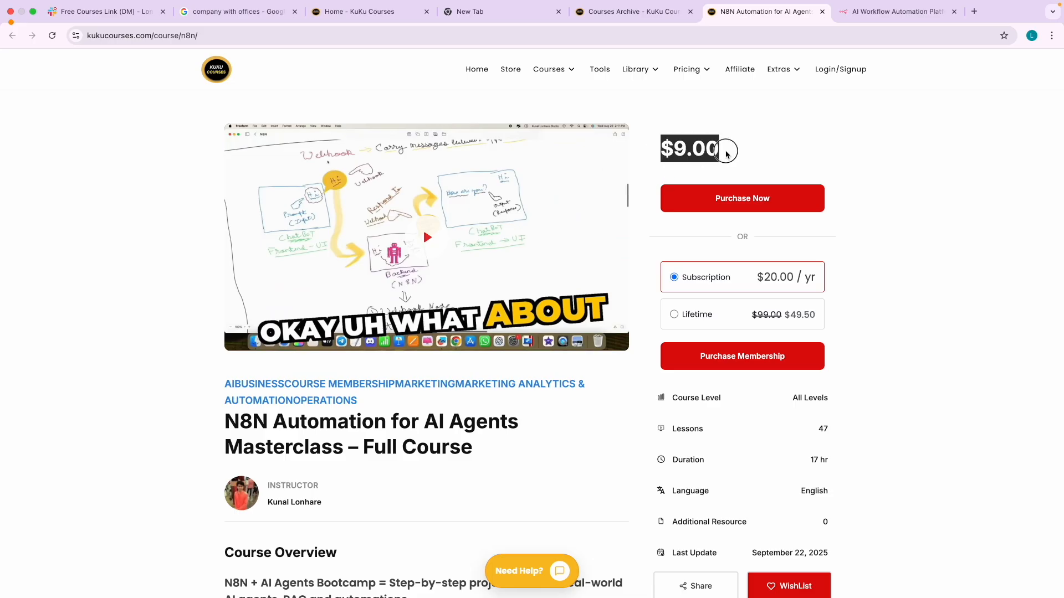
drag(805, 459, 825, 459)
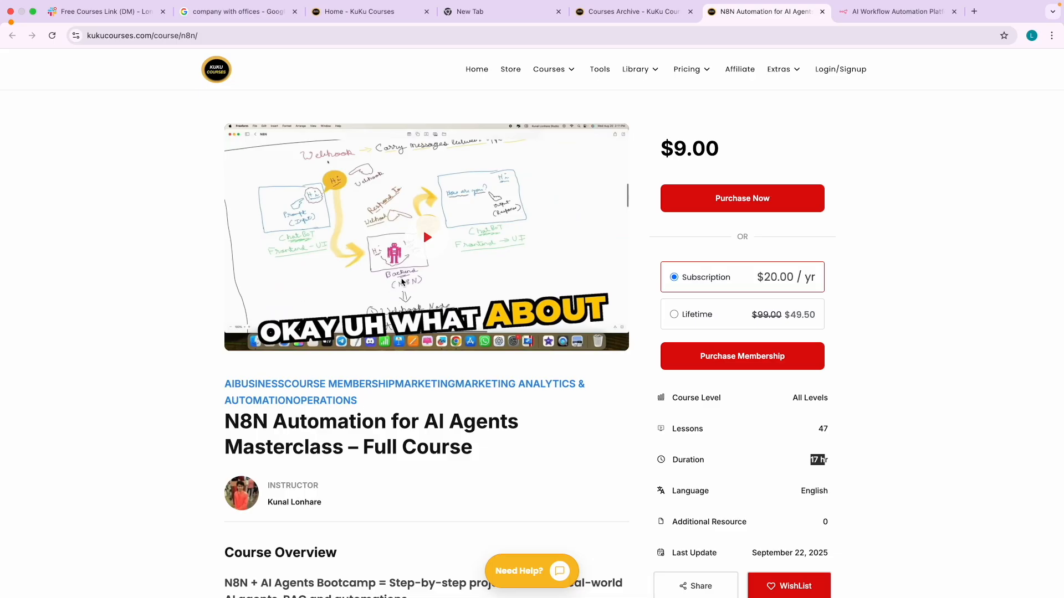
drag(211, 428, 390, 423)
Step: Revisit the Slack conversation and the n8n course page, and examine the AI Agent workflow example on the n8n website
click(127, 12)
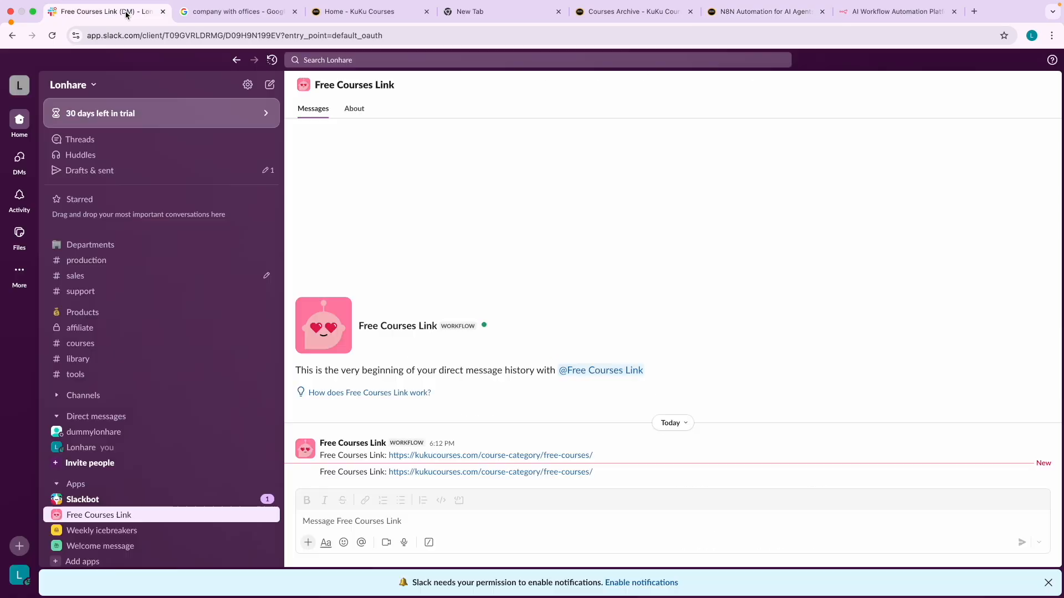
click(778, 13)
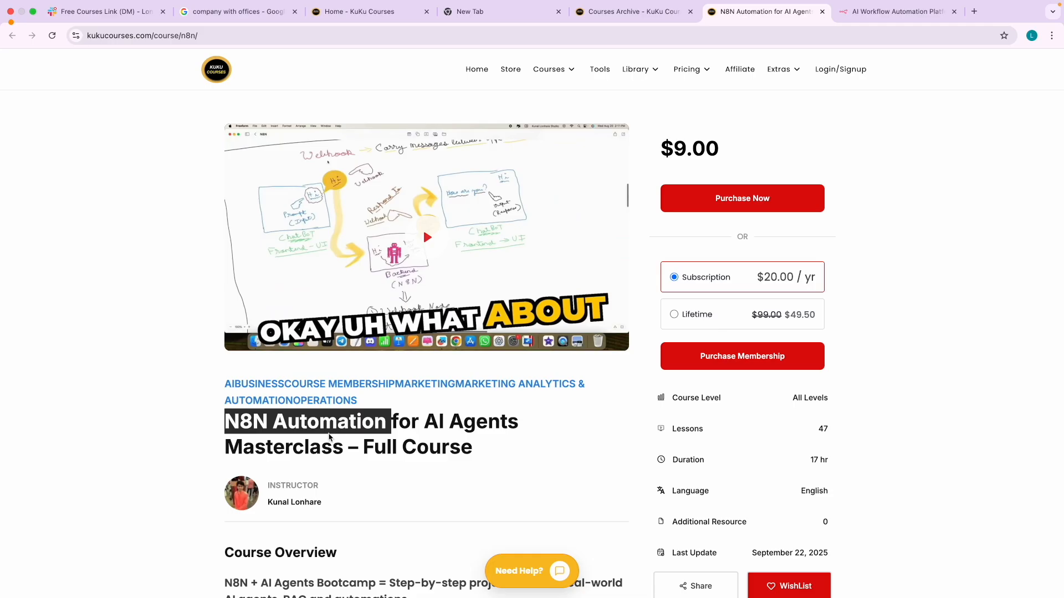
scroll(319, 438, down, 1)
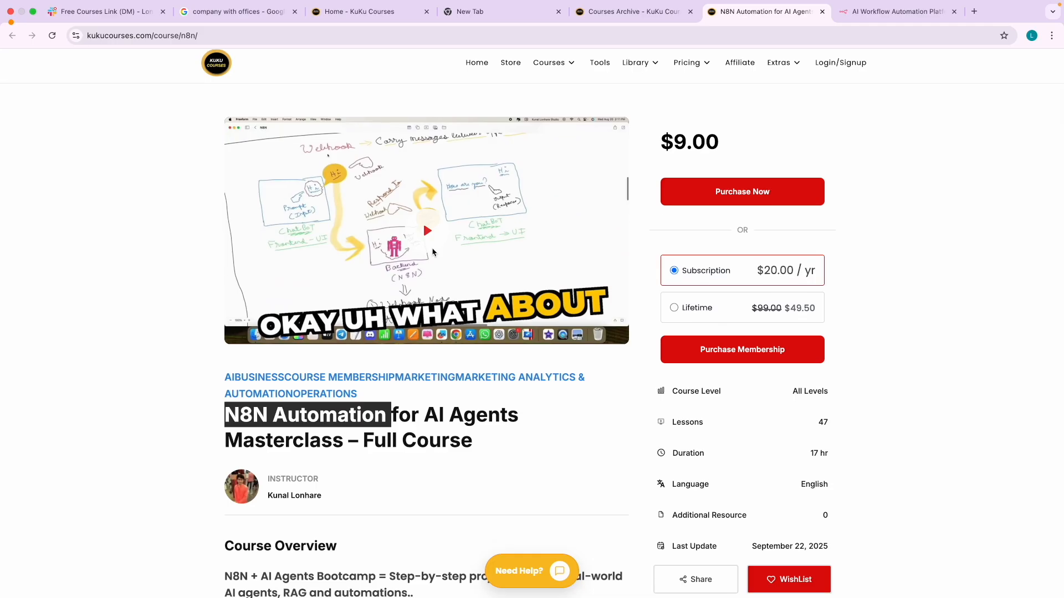
click(892, 11)
scroll(564, 171, down, 5)
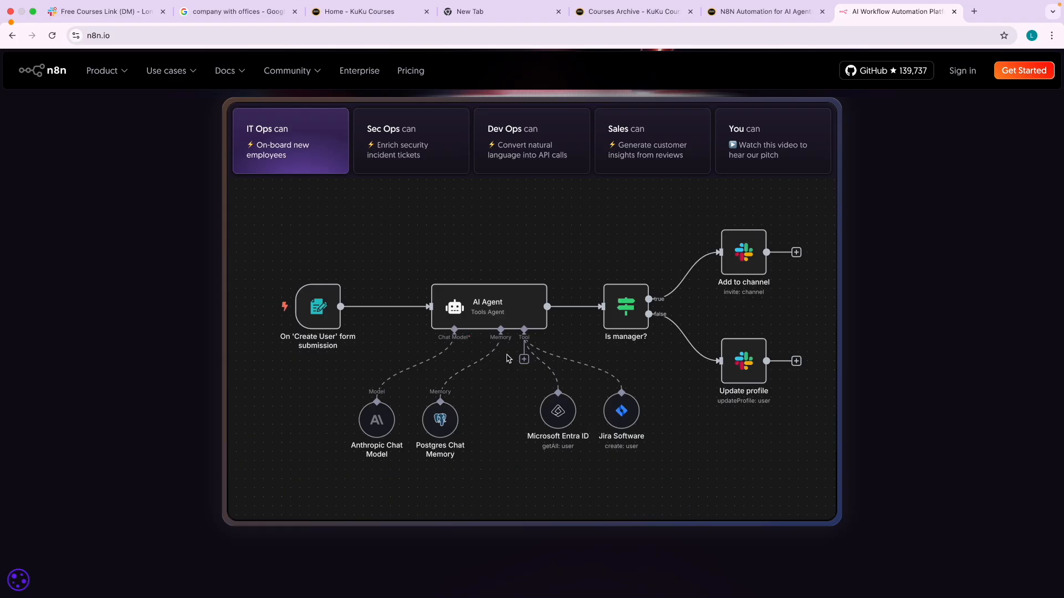
Step: Open the Slack Pro upgrade checkout from the workspace's trial notice and examine the monthly price, plan discount and amount due
click(105, 12)
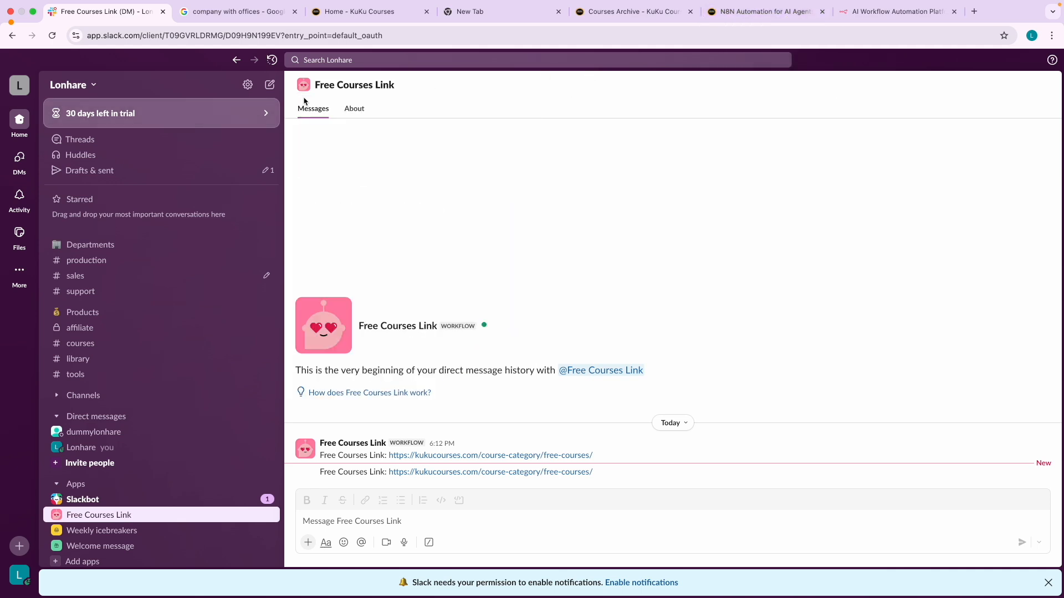
click(269, 113)
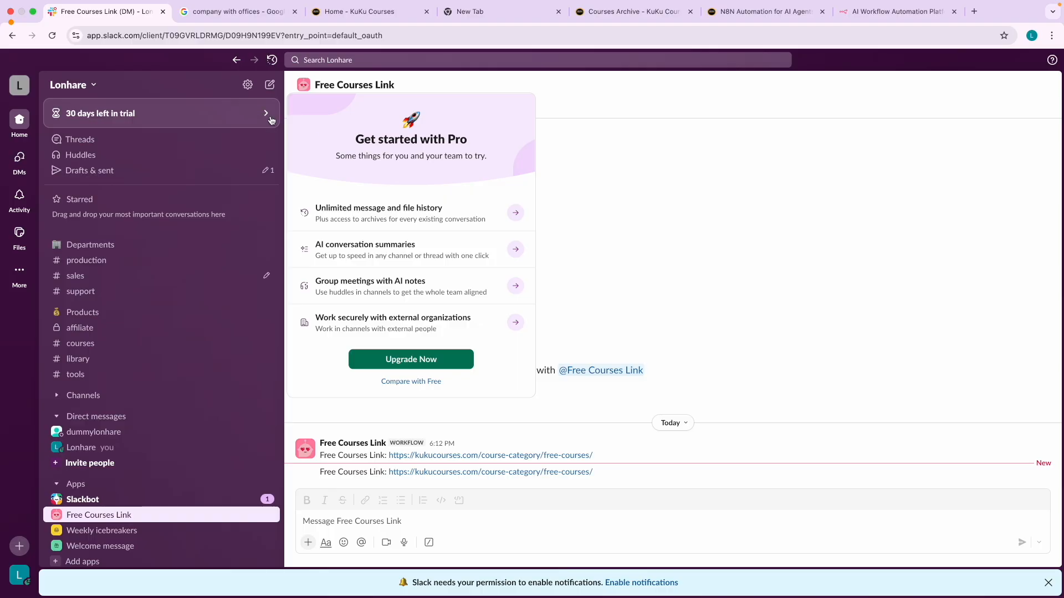
click(378, 363)
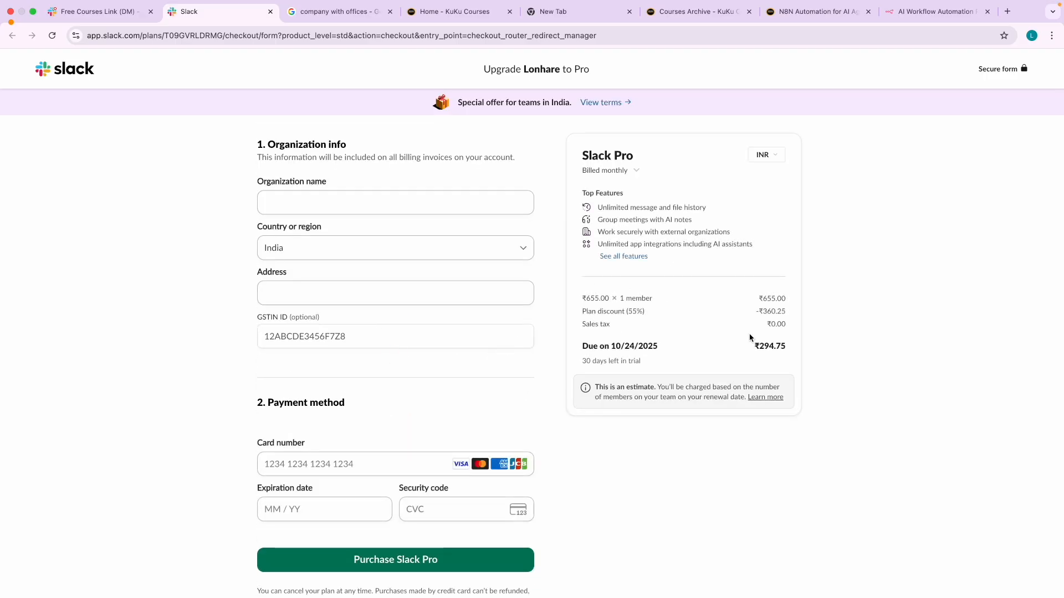
scroll(752, 342, up, 5)
drag(755, 350, 802, 349)
click(844, 375)
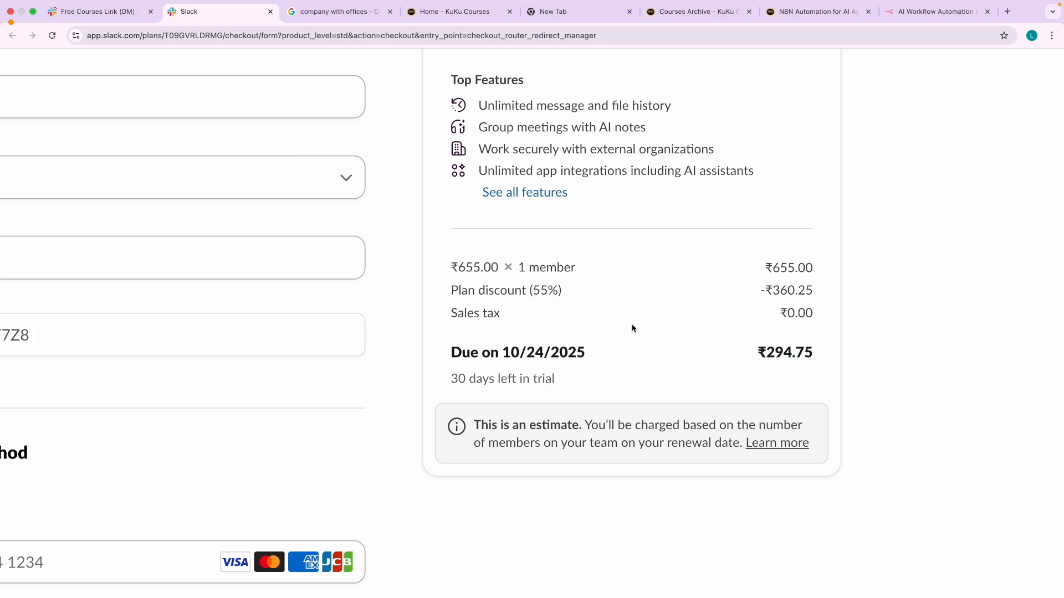
scroll(632, 329, down, 5)
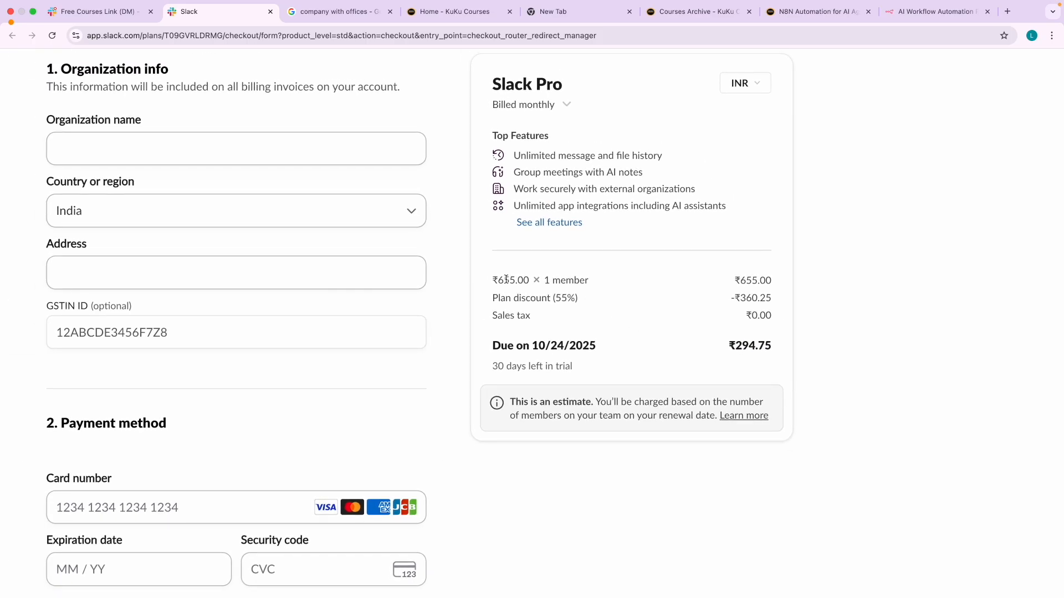
scroll(506, 278, down, 5)
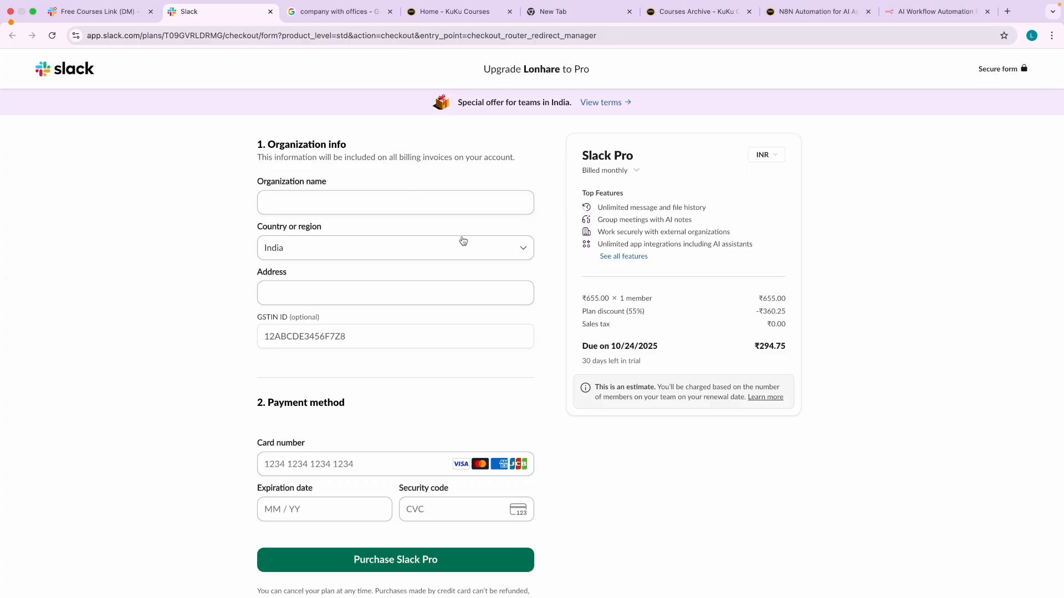
Step: Open the Slack plans page from the checkout and close both upgrade tabs
click(57, 66)
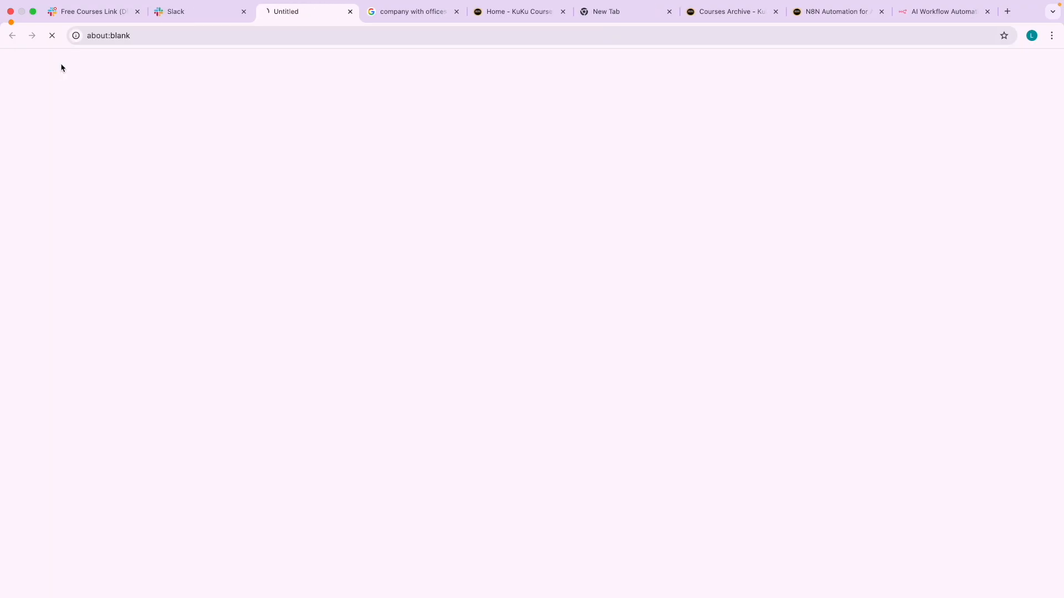
click(244, 11)
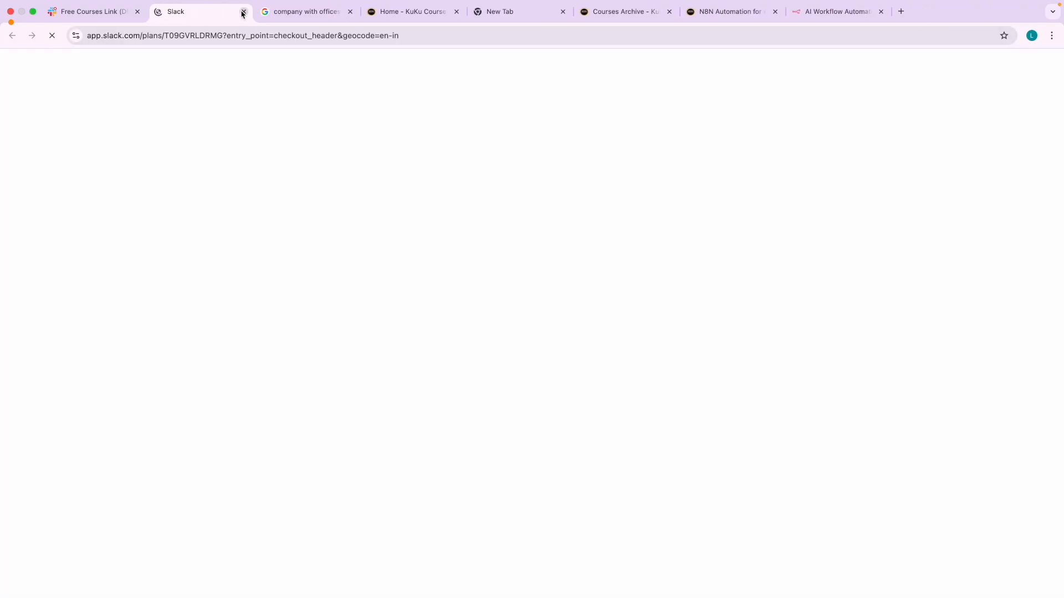
click(243, 11)
Step: Return to the N8N Automation course page and examine its video preview and one-time price up close
click(729, 11)
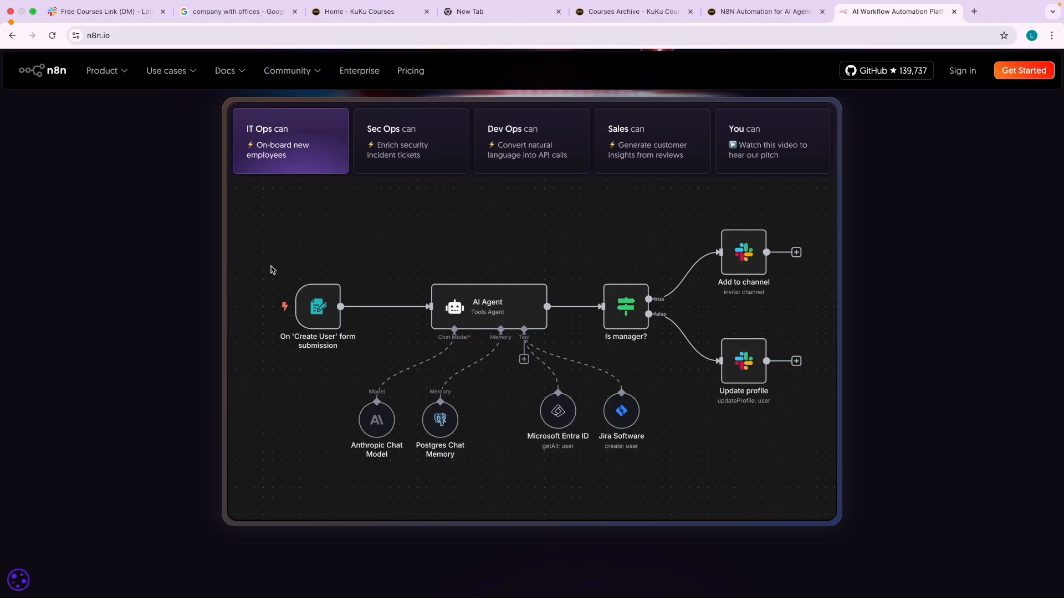
click(743, 11)
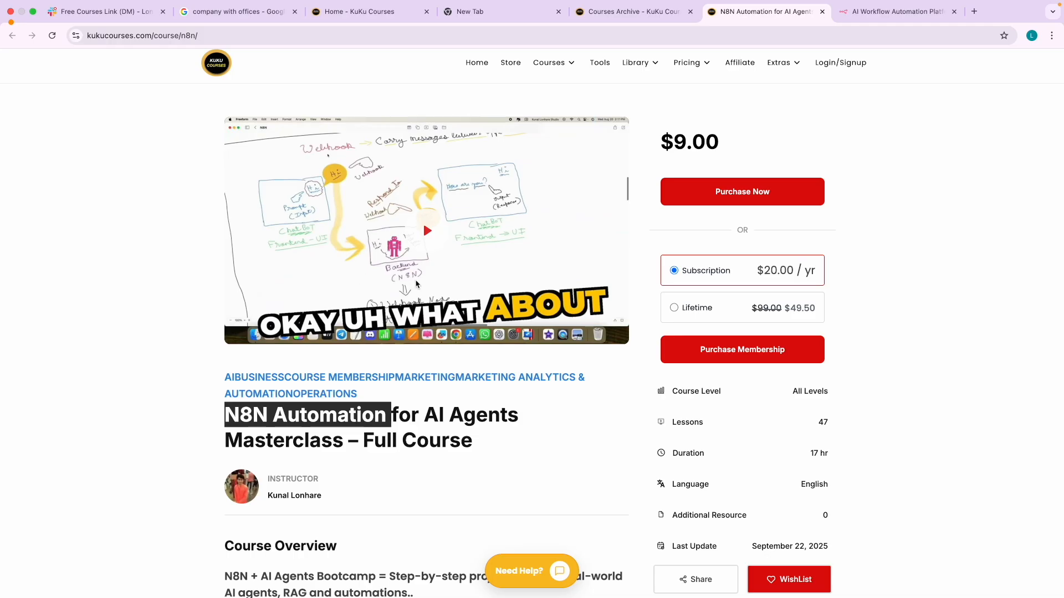
scroll(416, 284, up, 5)
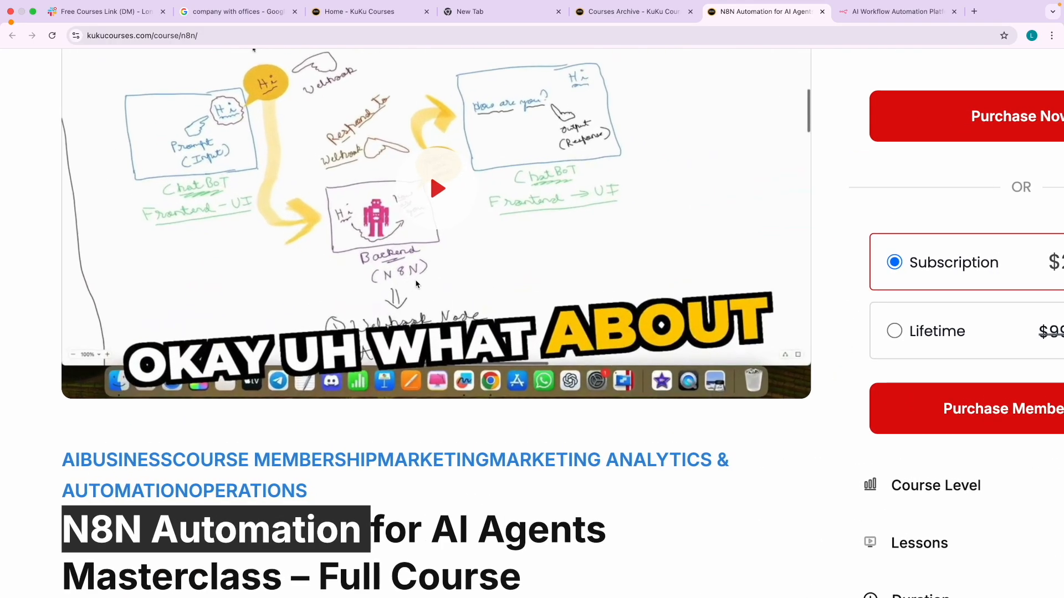
scroll(416, 284, up, 1)
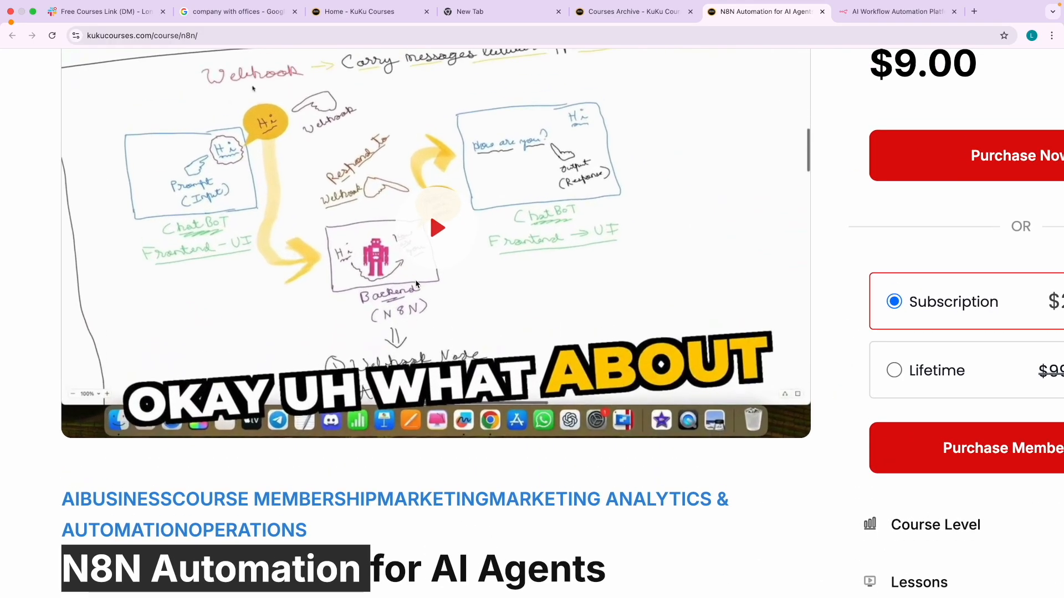
scroll(416, 283, down, 5)
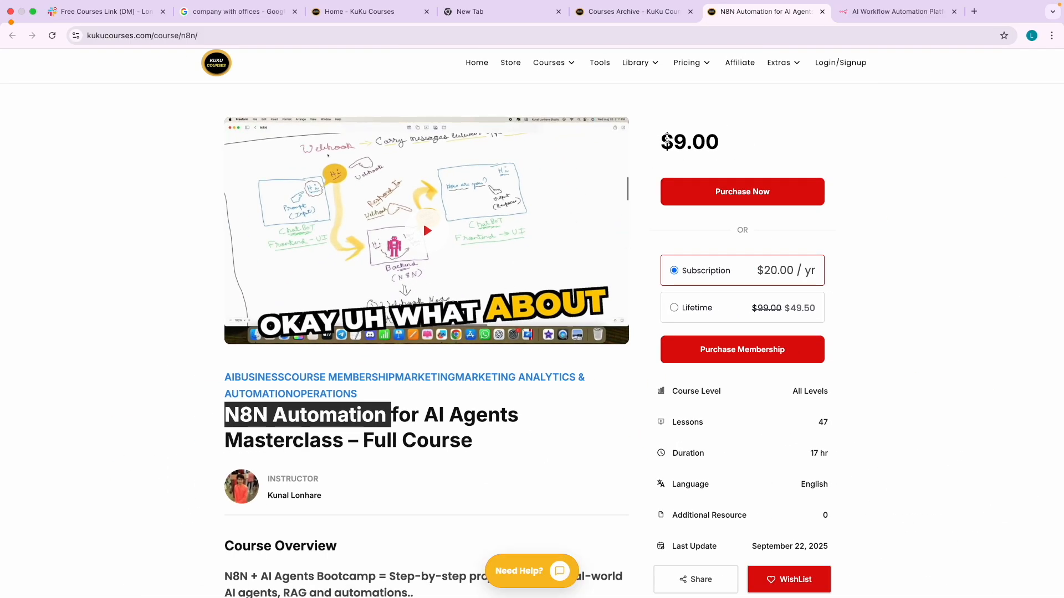
scroll(662, 140, up, 5)
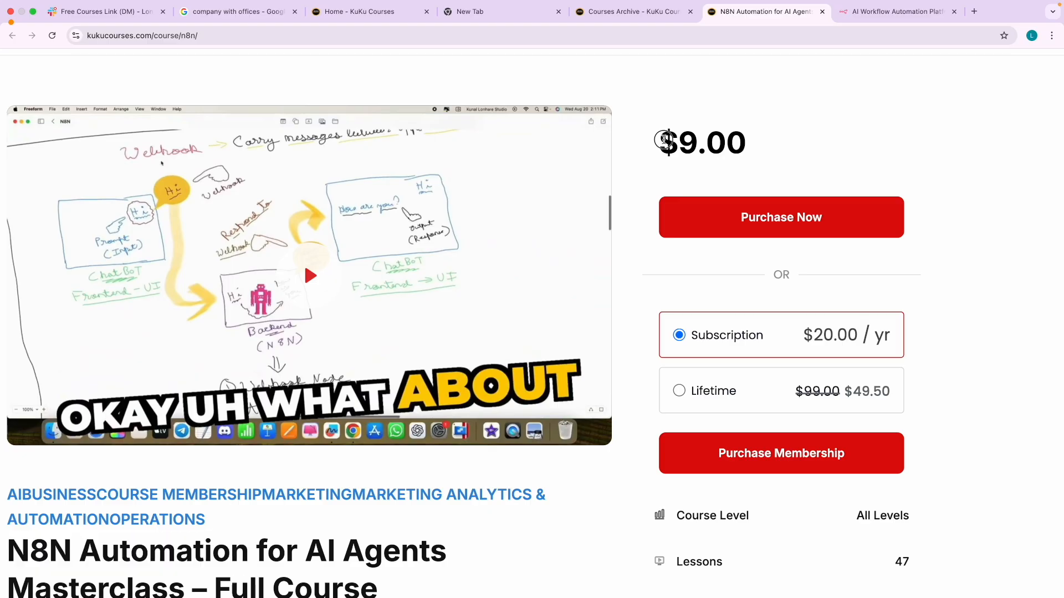
drag(659, 141, 755, 143)
click(710, 149)
scroll(742, 391, down, 5)
Step: Open the KuKu Courses pricing page in a new tab and view its single, bundle, yearly and lifetime plans
mouse_move(691, 68)
right_click(690, 100)
click(710, 105)
click(843, 17)
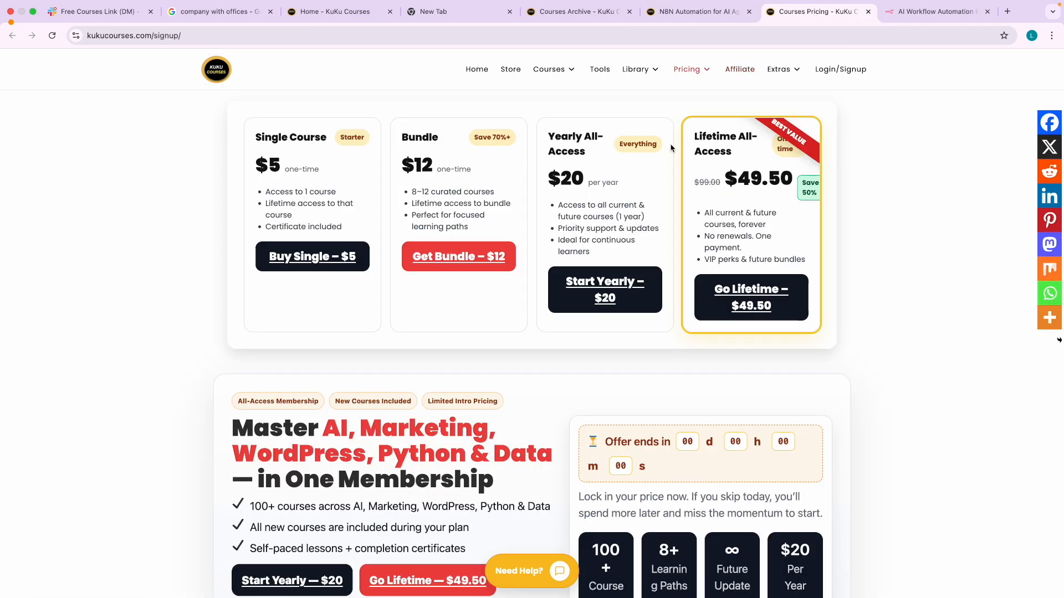
Step: Examine the Lifetime All-Access plan and its price up close on the KuKu Courses pricing page
scroll(589, 152, up, 3)
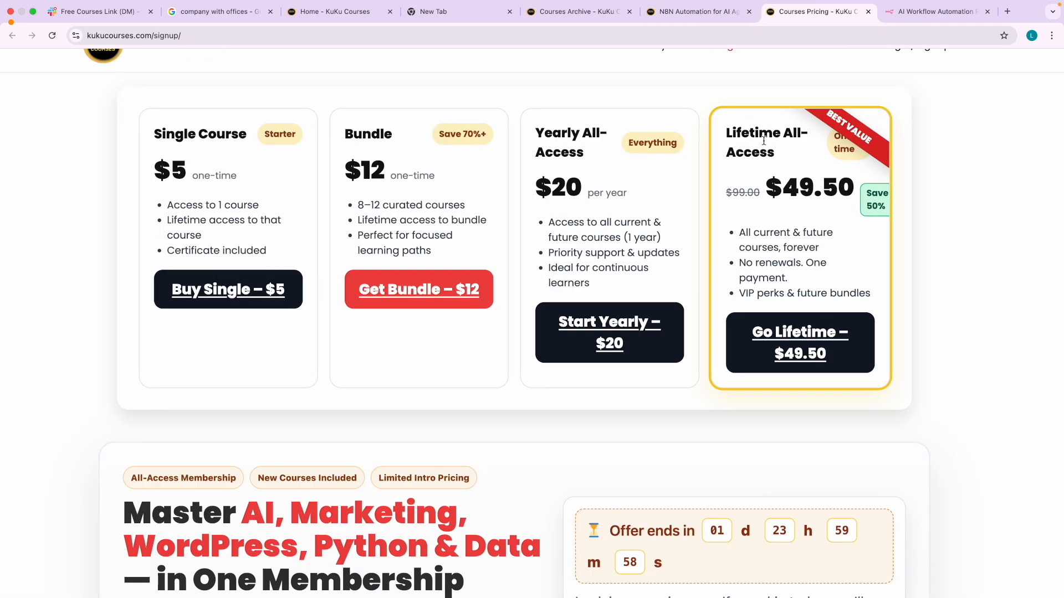
drag(801, 145, 818, 156)
click(818, 156)
scroll(625, 255, down, 3)
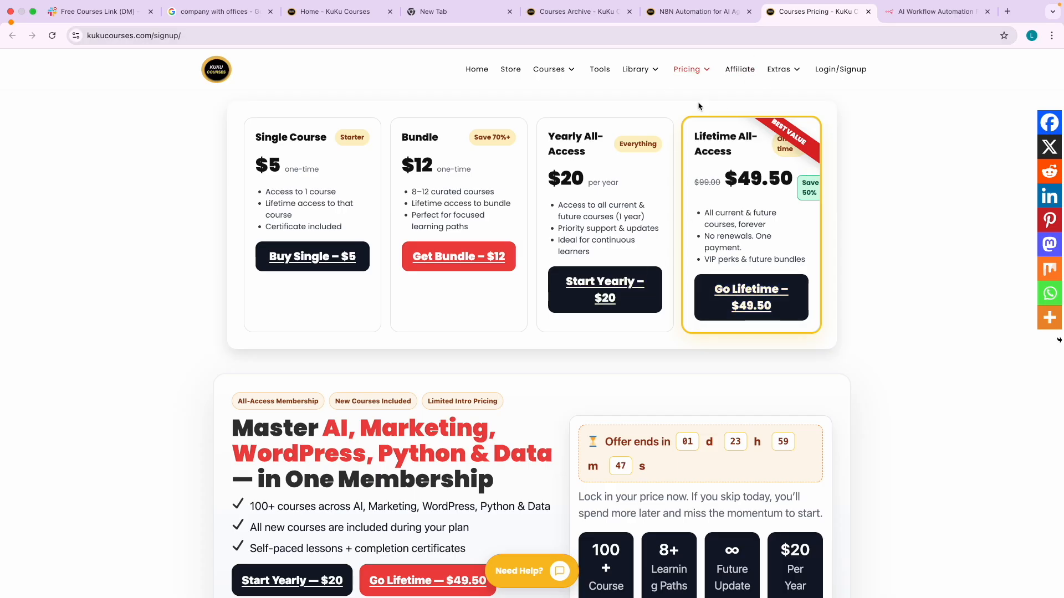
scroll(758, 255, up, 5)
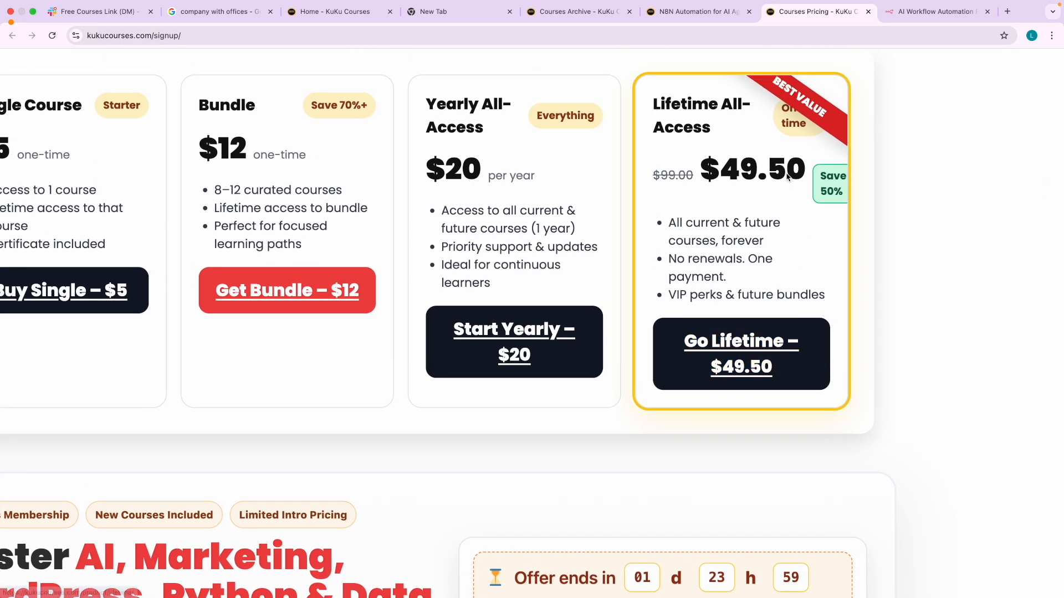
scroll(746, 250, down, 5)
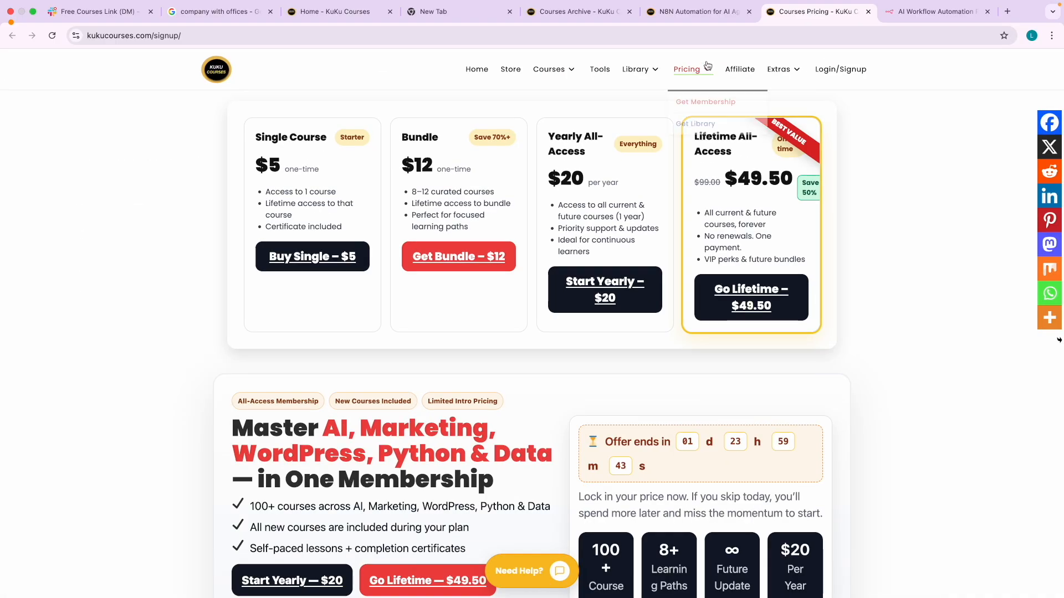
Step: Return to the N8N Automation course page and highlight its one-time price
click(694, 20)
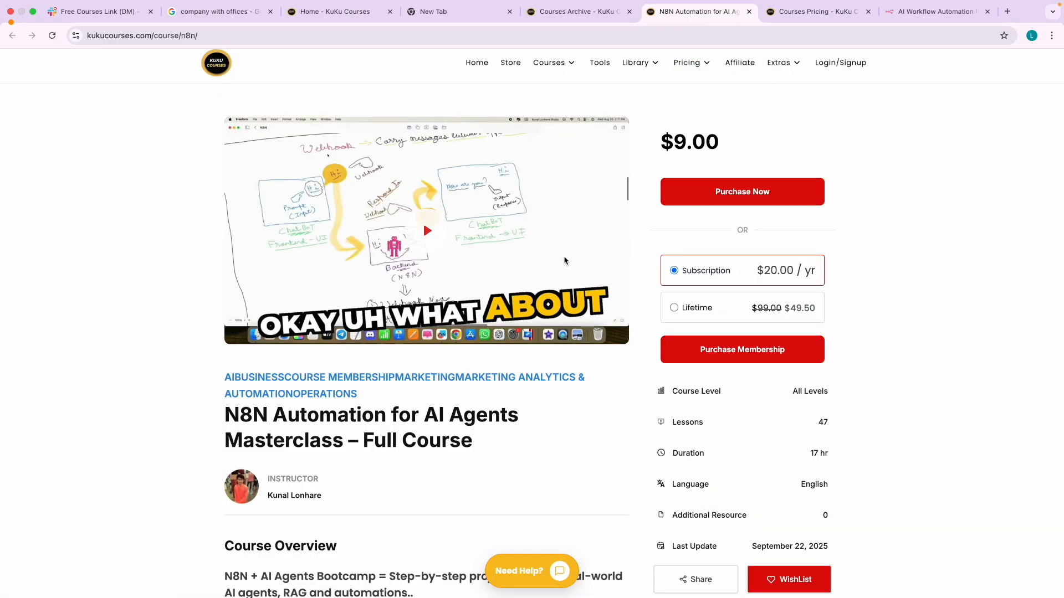
drag(667, 154, 734, 145)
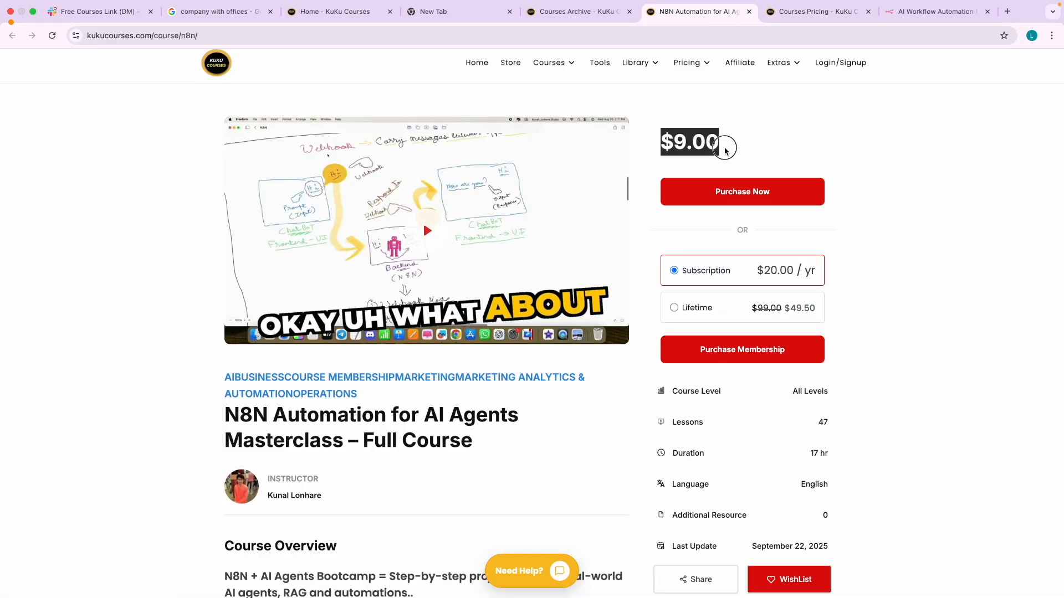
click(727, 150)
Step: Open the course "Slack – The Ultimate Quick Start Up Guide + Slack Automation" from the full course catalogue and highlight its one-time price
click(548, 63)
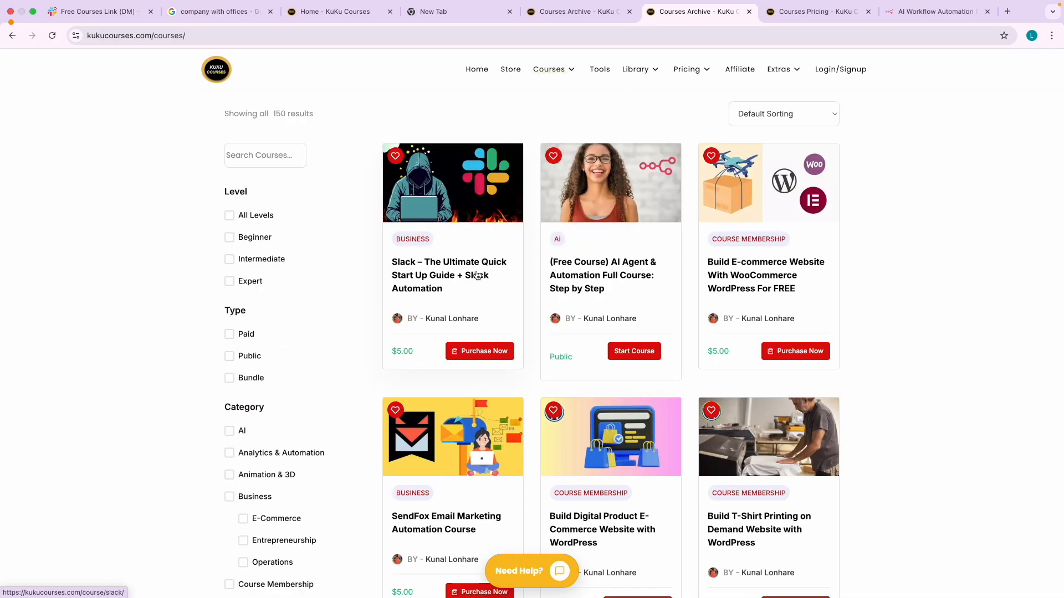
scroll(477, 276, up, 5)
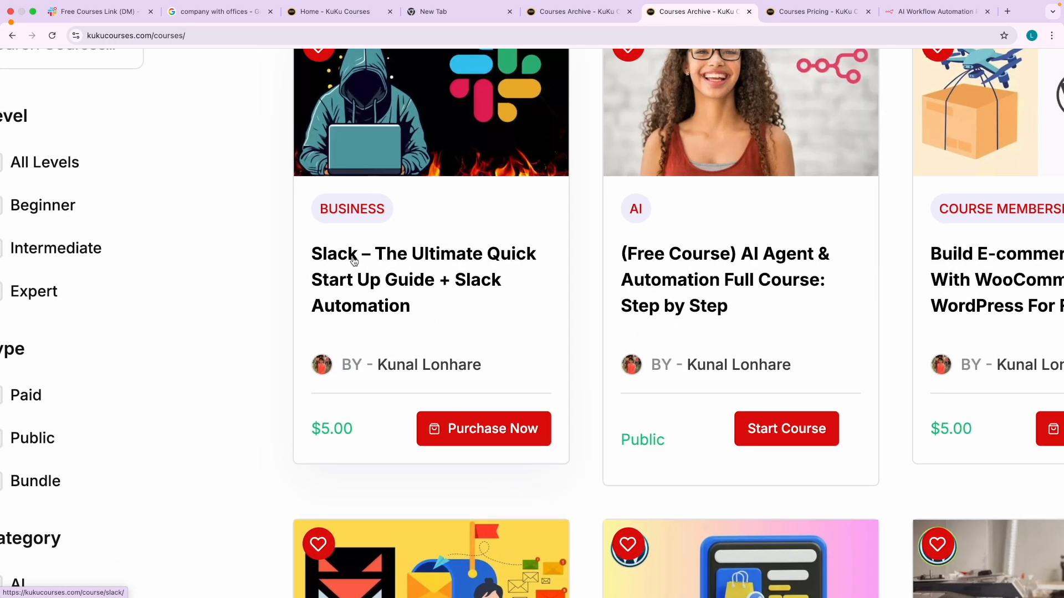
scroll(371, 263, down, 5)
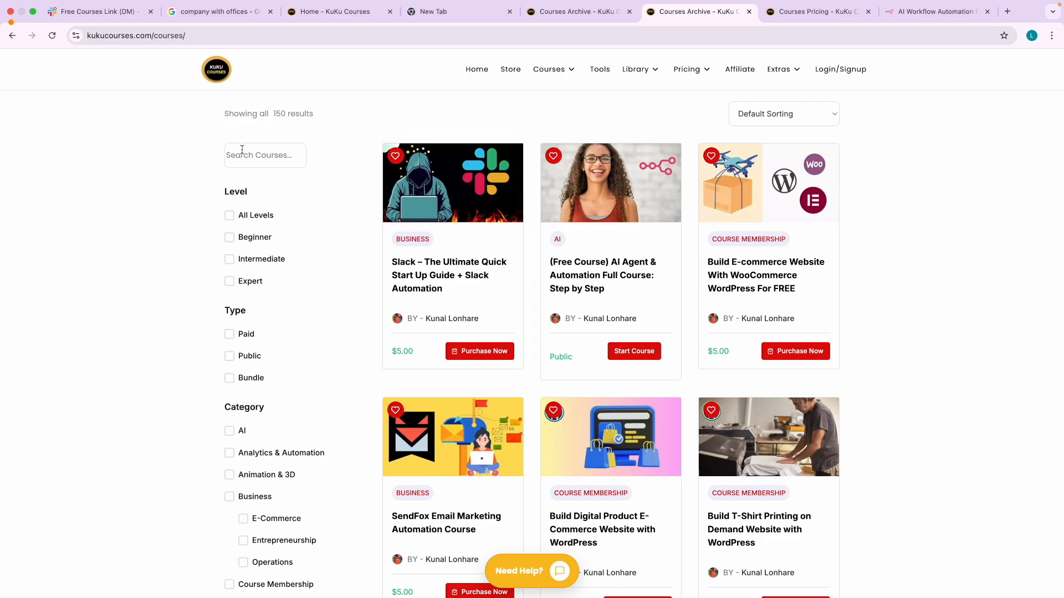
click(443, 262)
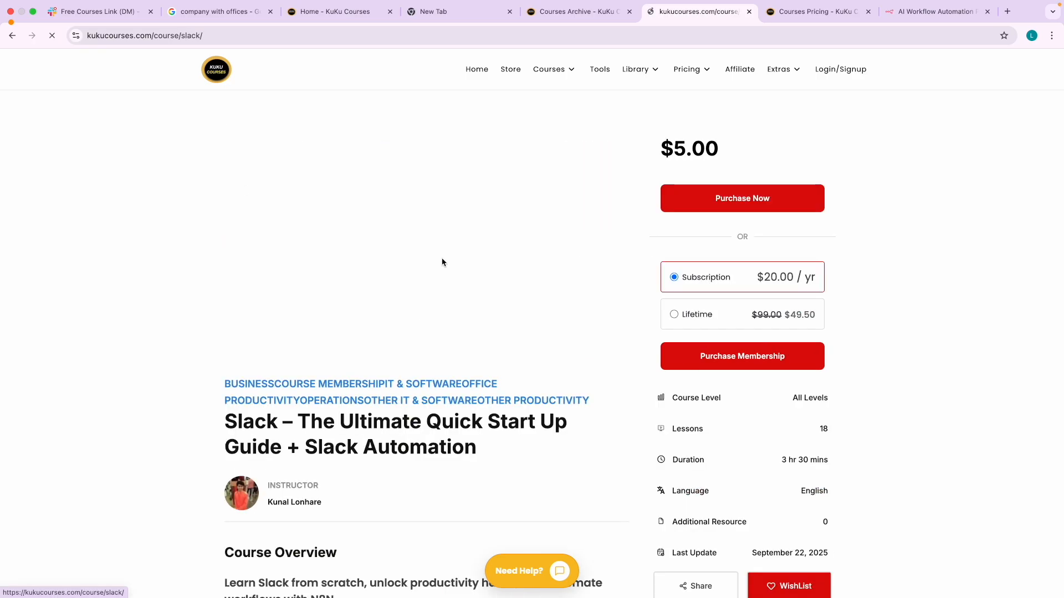
drag(660, 149, 713, 148)
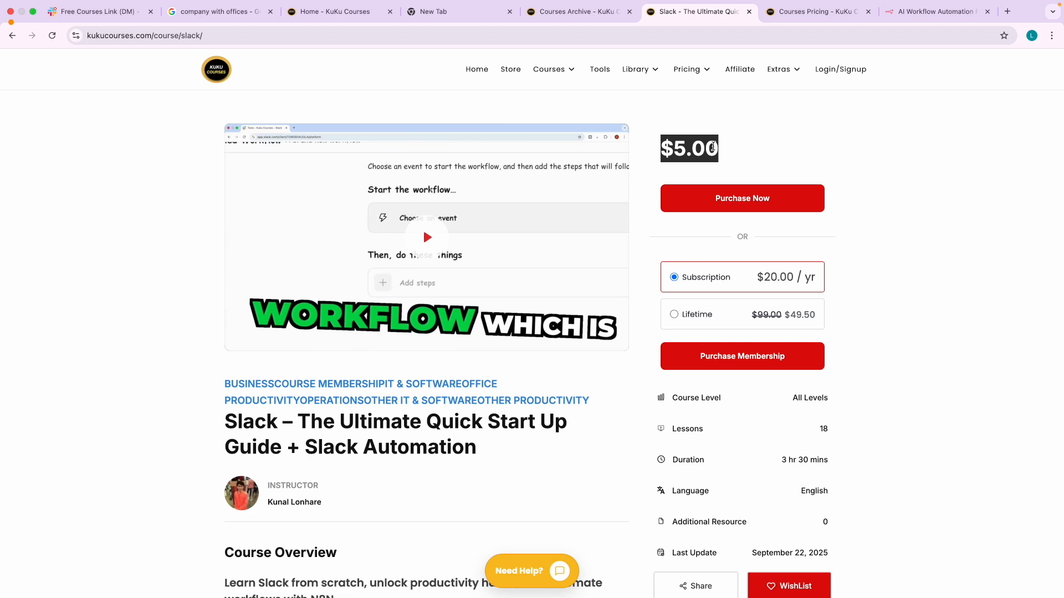
click(713, 148)
Step: Compare the membership plans on the pricing page with the purchase options on the Slack course page
click(814, 11)
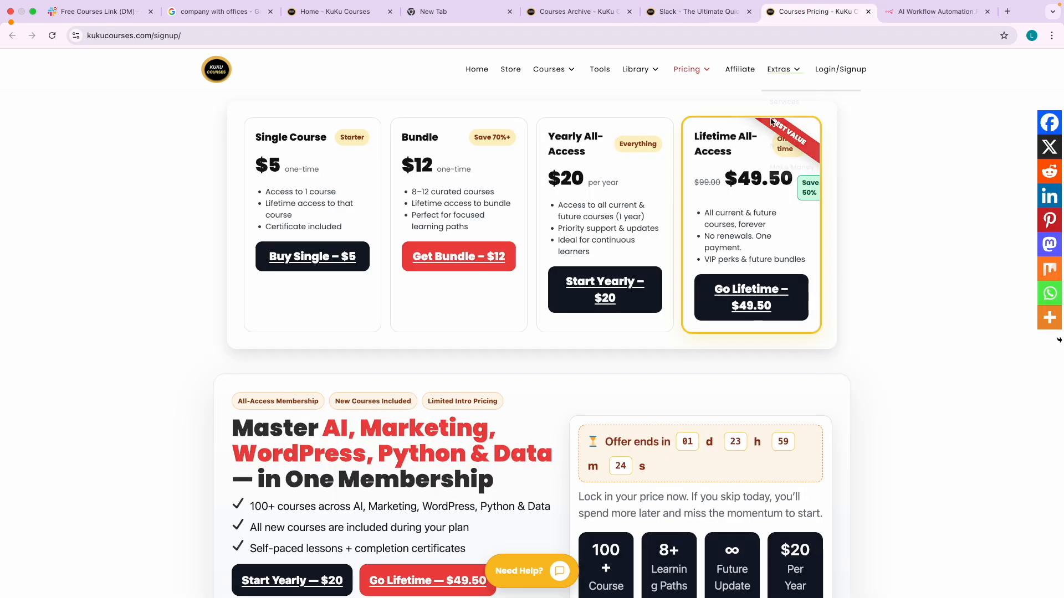
click(697, 11)
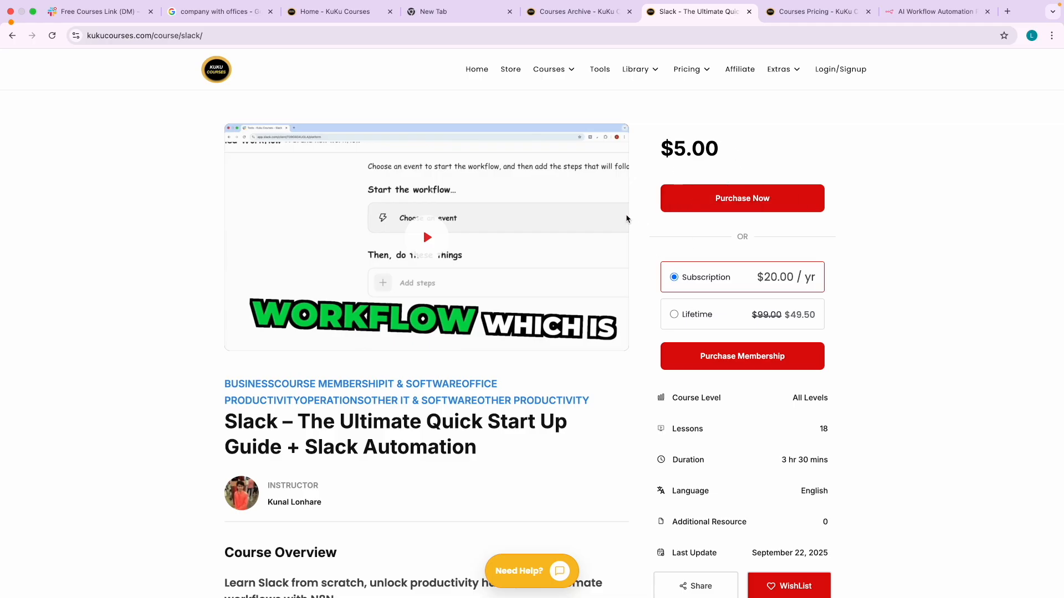
click(801, 12)
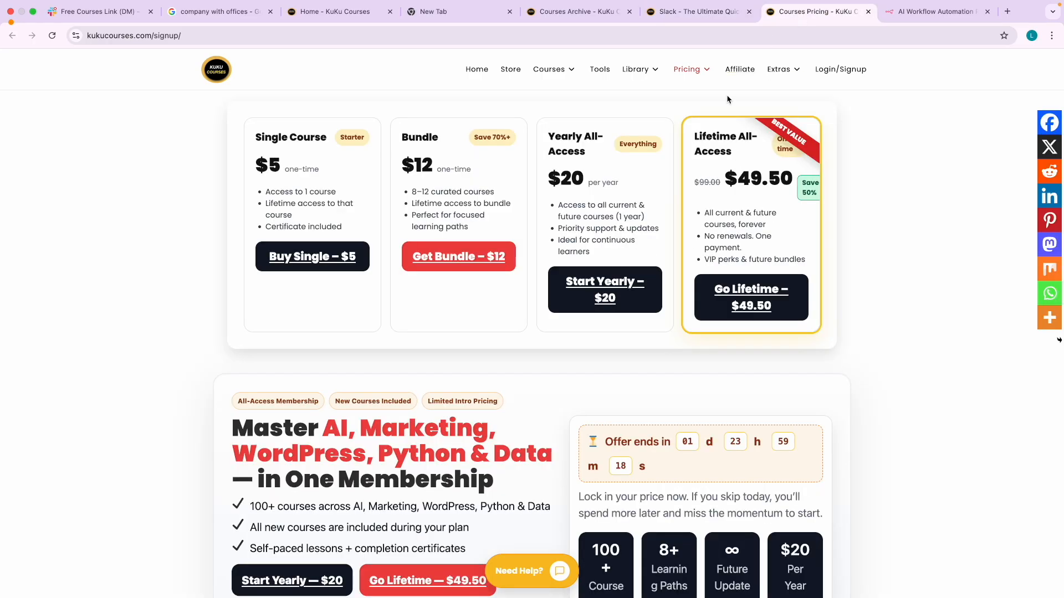
click(678, 12)
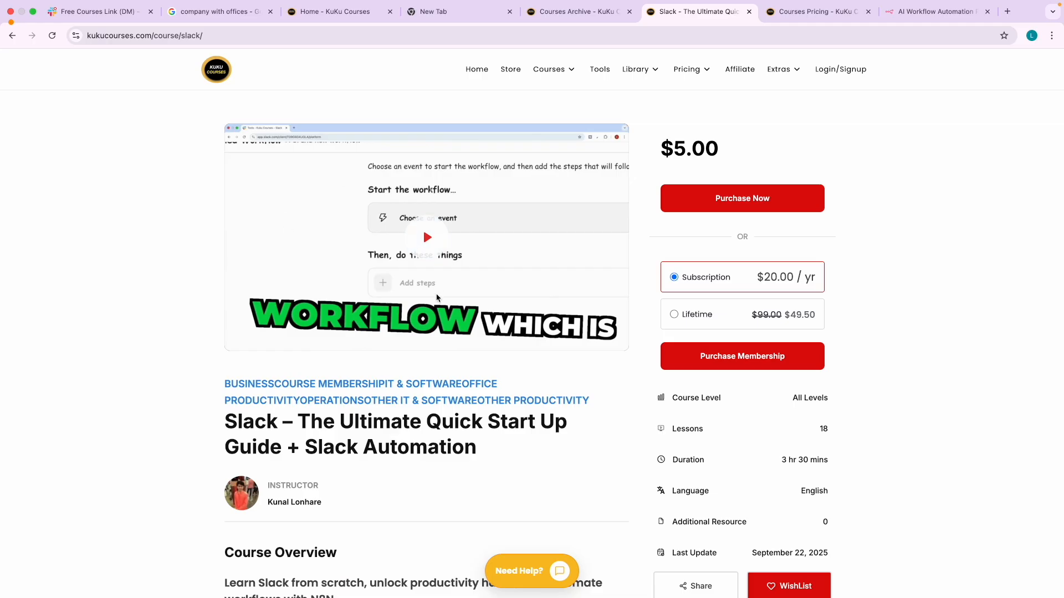
Step: Examine the Slack course's details up close and highlight its duration
scroll(841, 439, down, 1)
scroll(784, 459, up, 5)
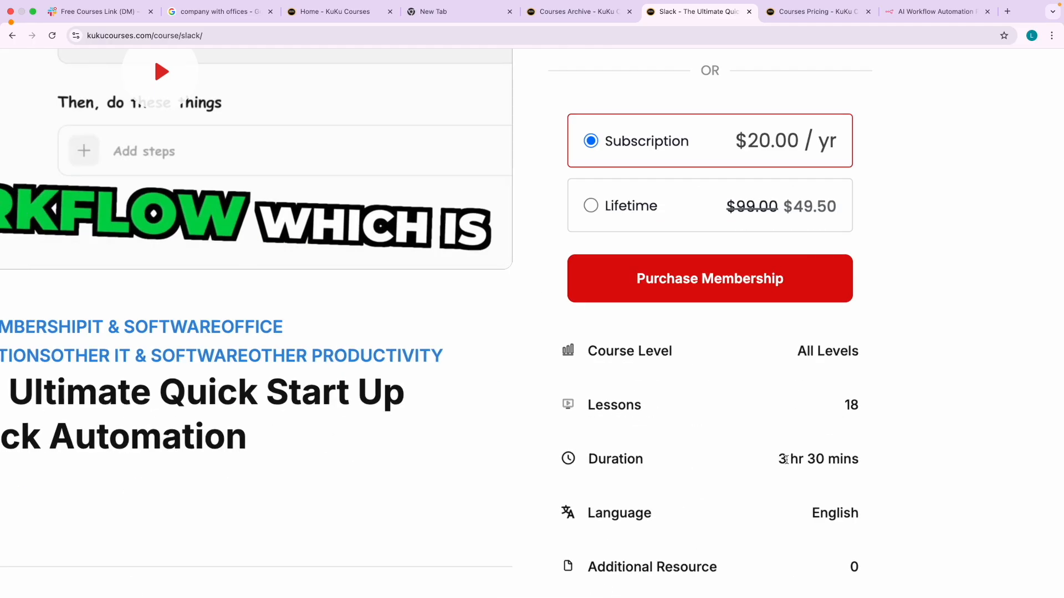
drag(787, 459, 851, 460)
click(580, 462)
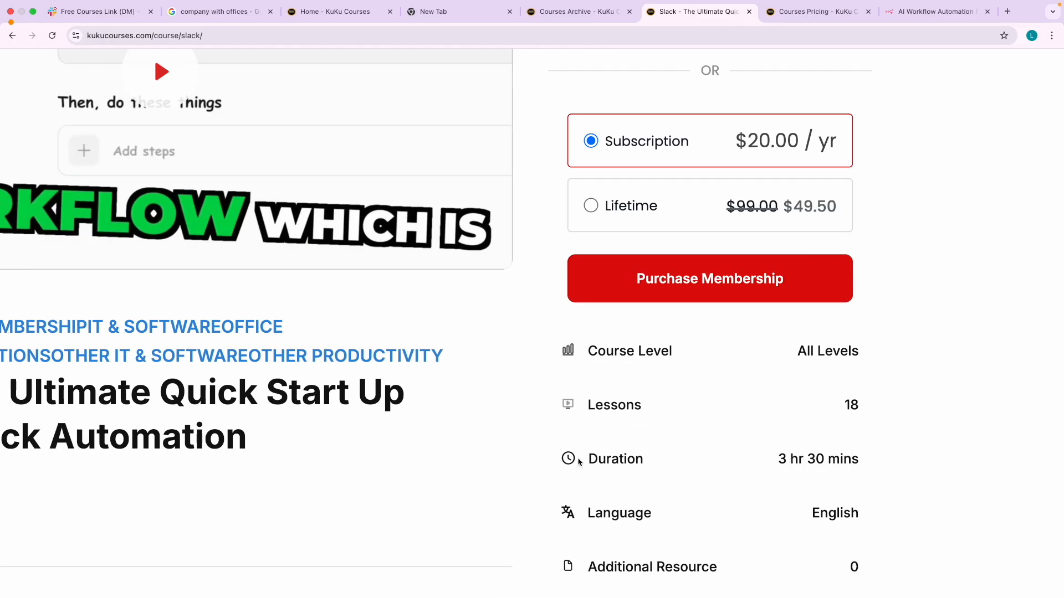
scroll(786, 461, down, 5)
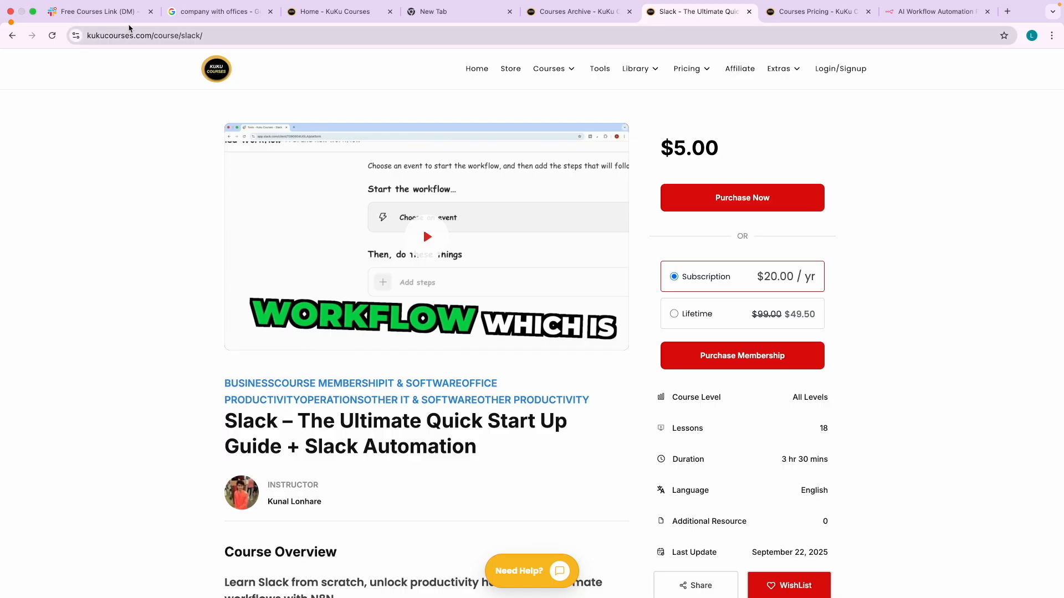
Step: Switch to the Slack workspace, check the workspace switcher, and open the Shared resources canvas of the #support channel
click(108, 12)
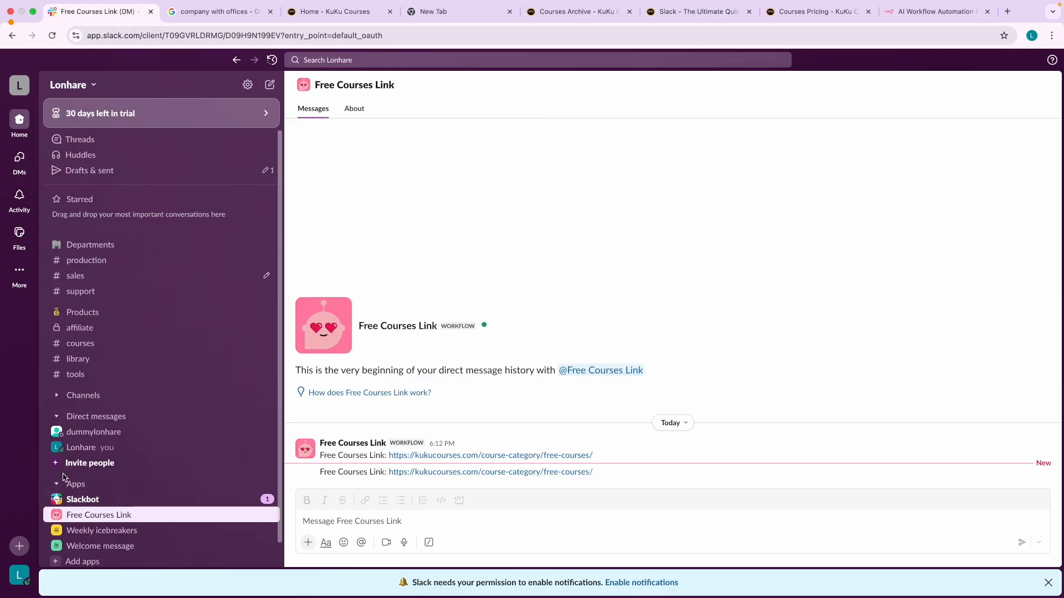
click(25, 98)
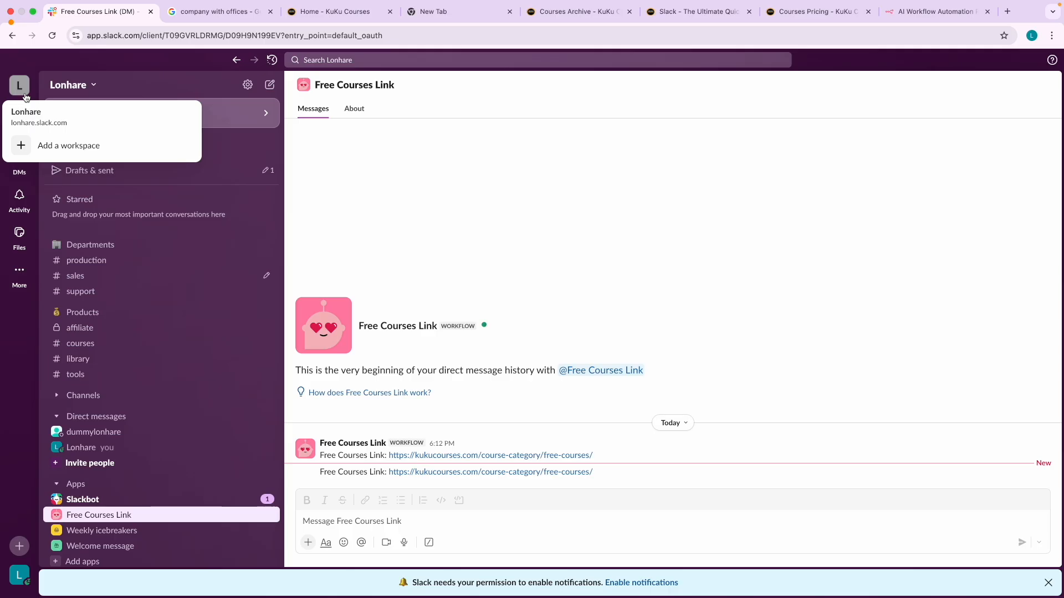
click(89, 294)
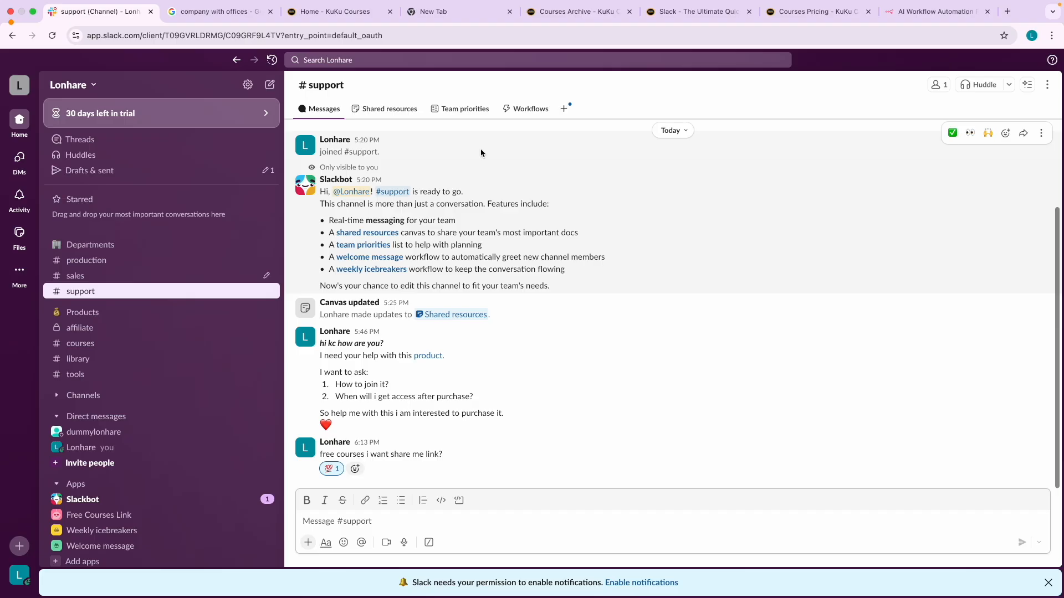
click(385, 110)
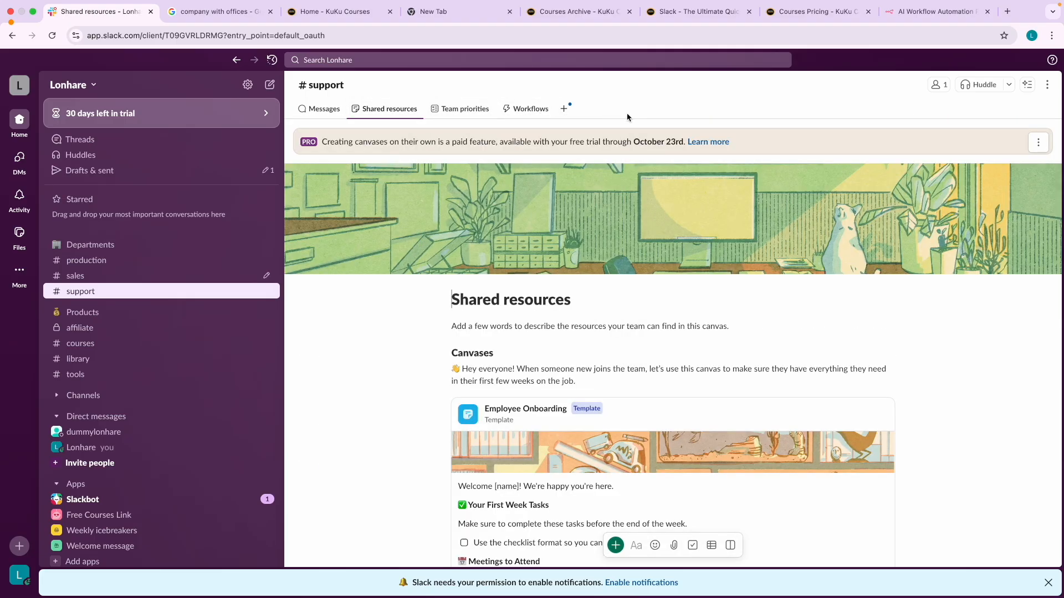
Step: Examine the Slack course's title up close on KuKu Courses, glancing back at the Slack workspace before returning to the course page
click(700, 12)
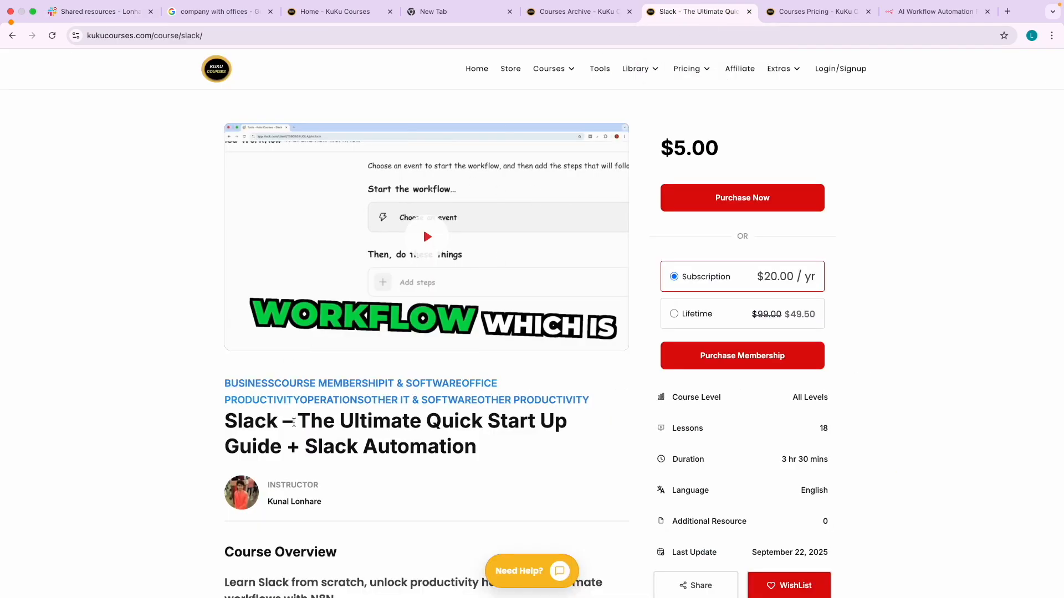
drag(292, 423, 453, 443)
click(453, 443)
scroll(759, 219, up, 2)
scroll(760, 219, up, 5)
scroll(759, 219, down, 6)
click(112, 10)
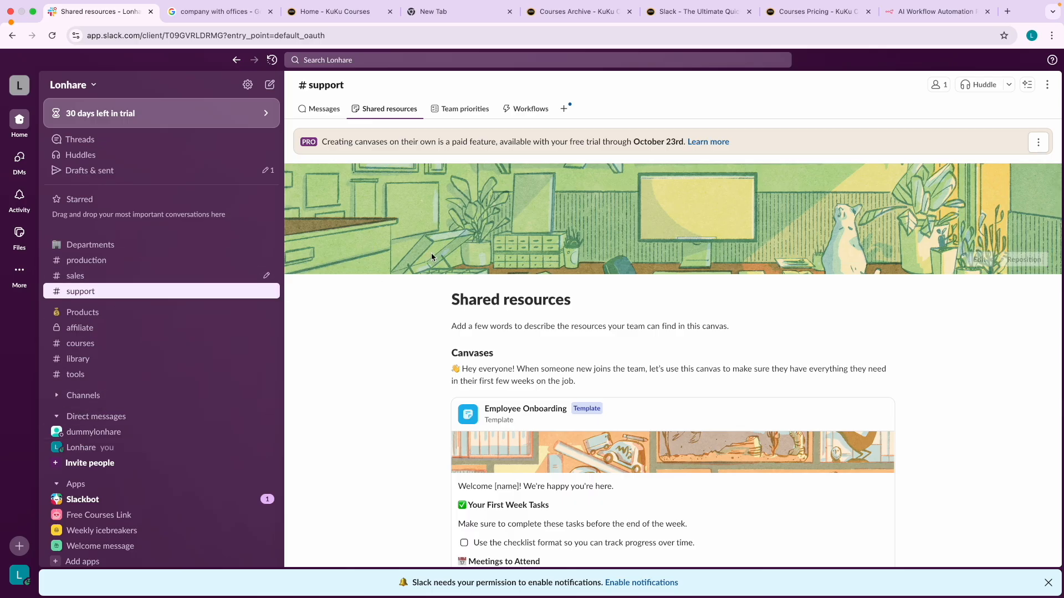
click(711, 19)
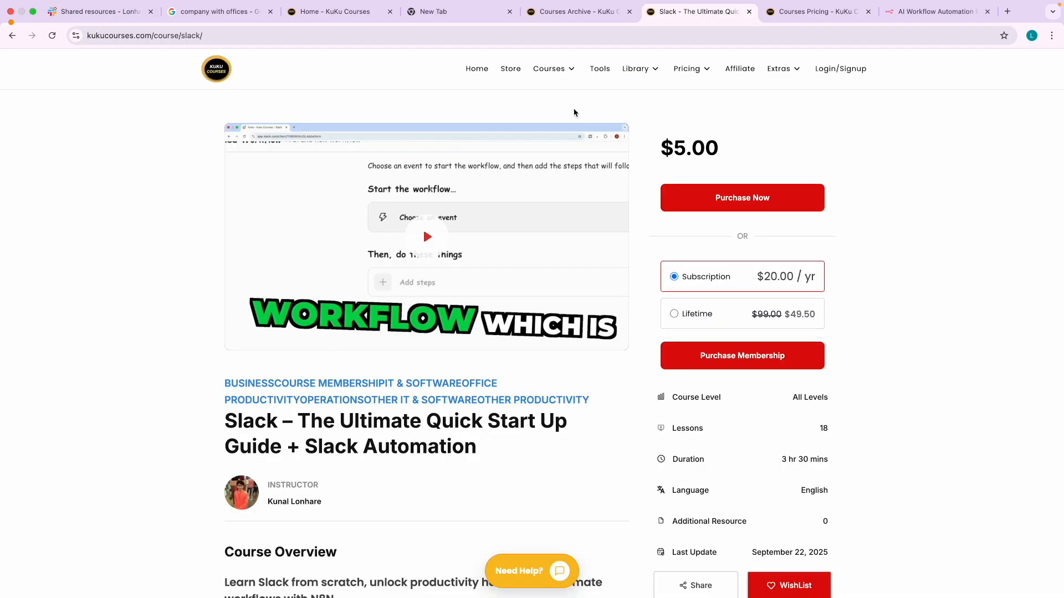
Step: Open the Free Courses category in the KuKu Courses catalogue and look through its first page of courses
click(549, 70)
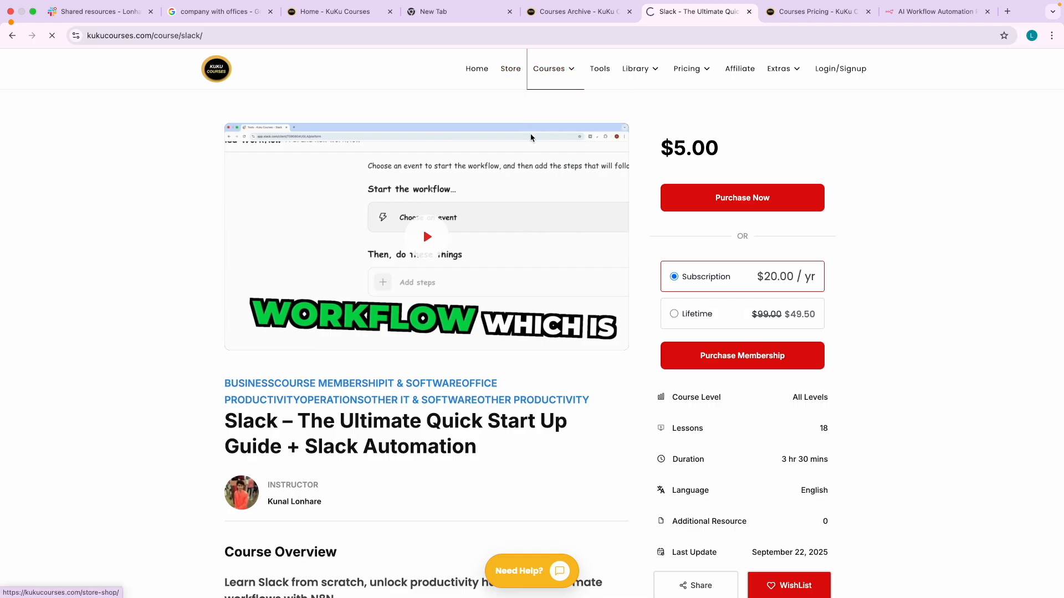
mouse_move(562, 82)
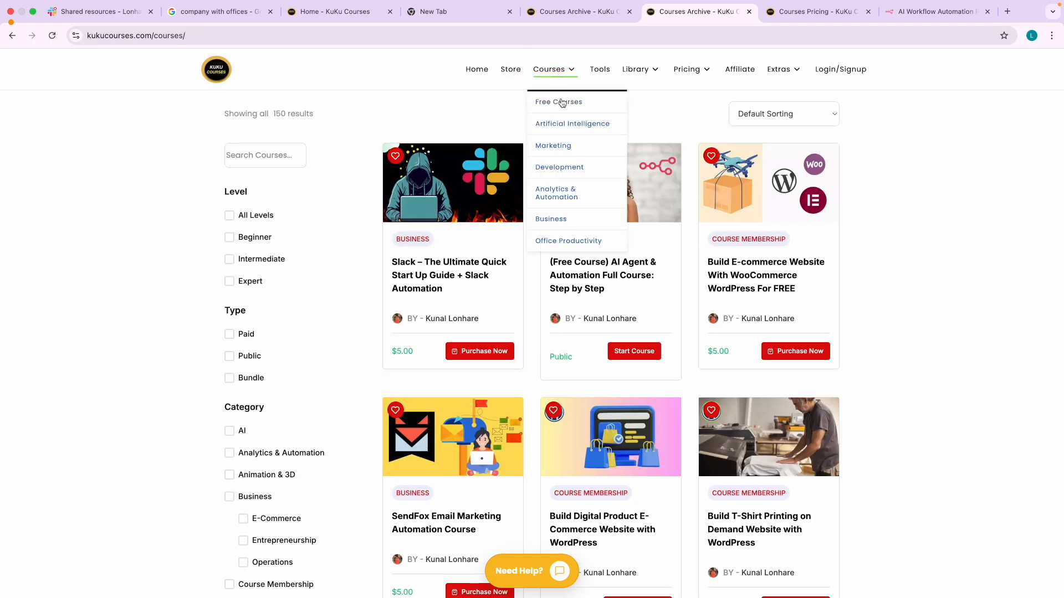
click(562, 103)
scroll(523, 276, down, 10)
scroll(524, 276, up, 10)
scroll(524, 274, down, 10)
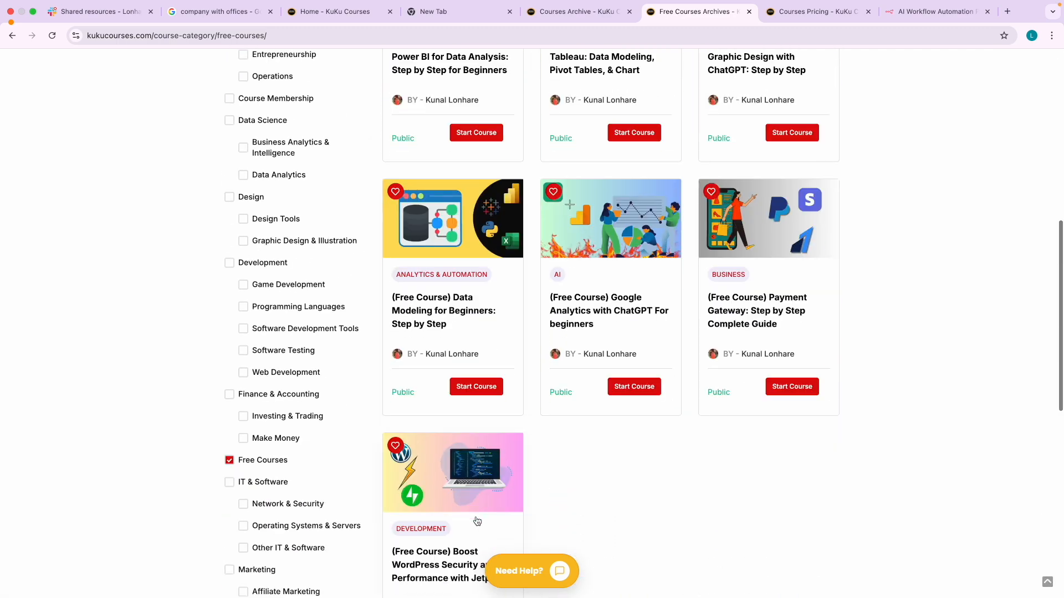
scroll(477, 521, down, 4)
Step: Go to page 2 of the Free Courses category and browse the courses listed there
click(424, 473)
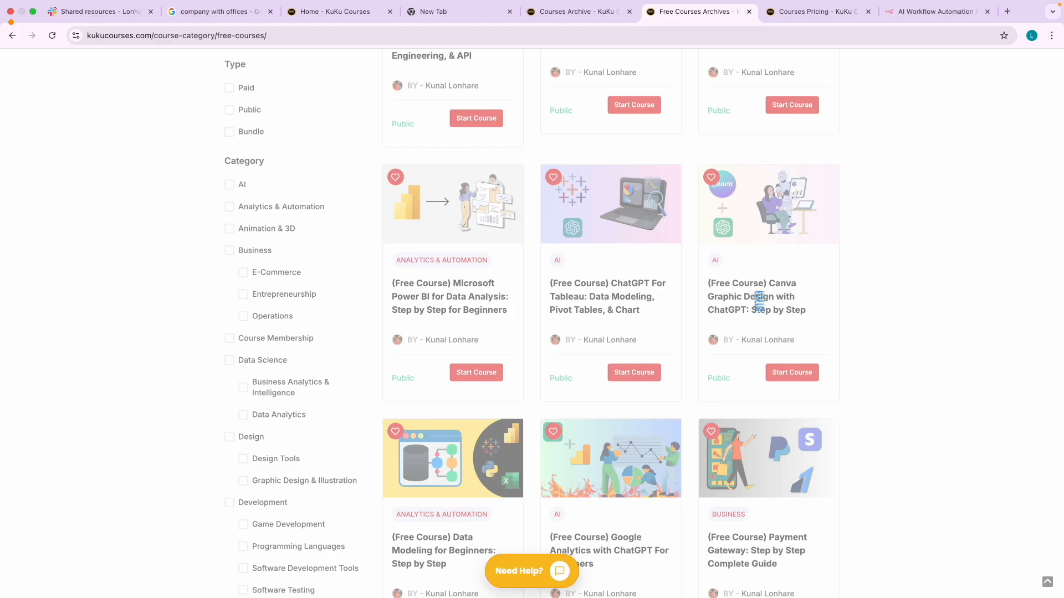
scroll(669, 302, up, 3)
scroll(668, 302, down, 10)
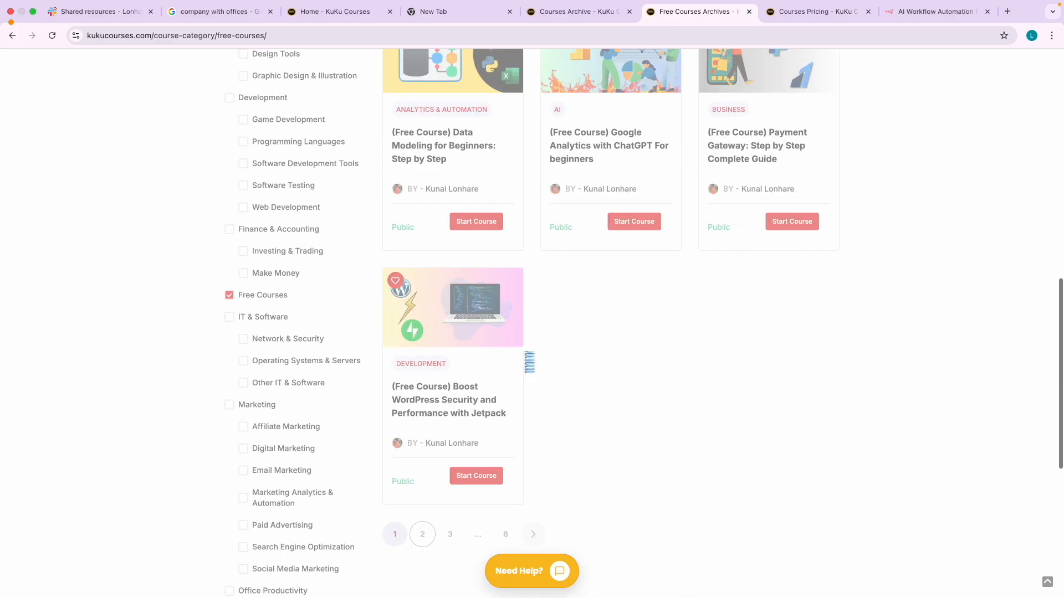
scroll(500, 261, up, 12)
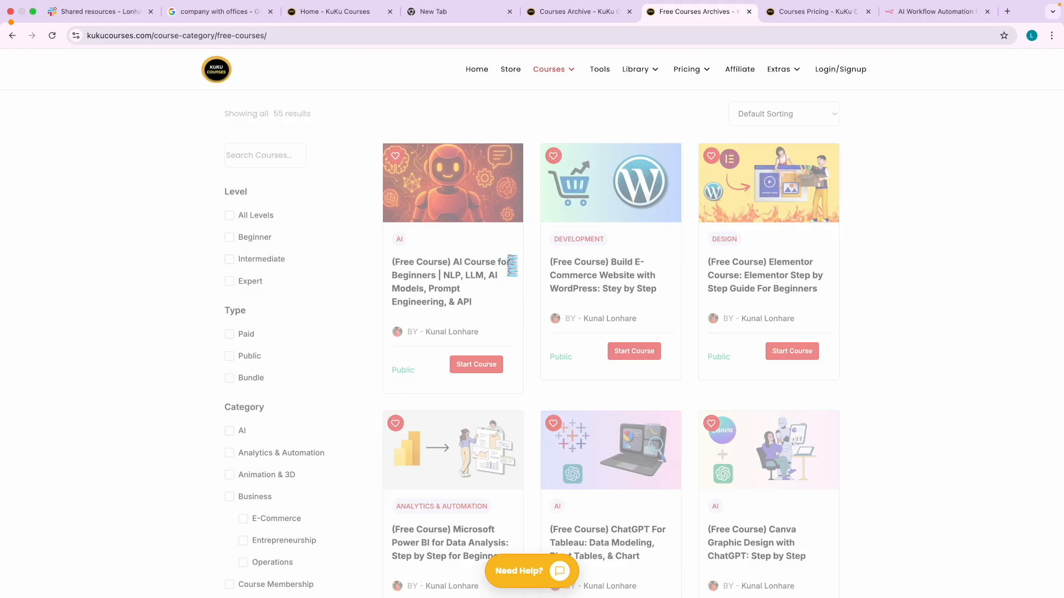
scroll(531, 294, down, 3)
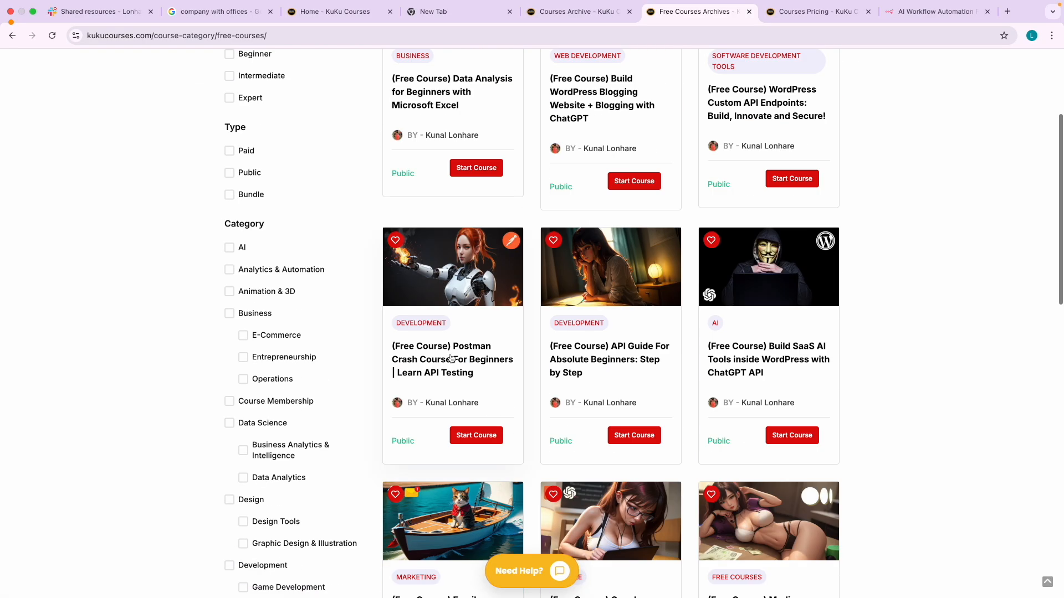
scroll(682, 391, down, 3)
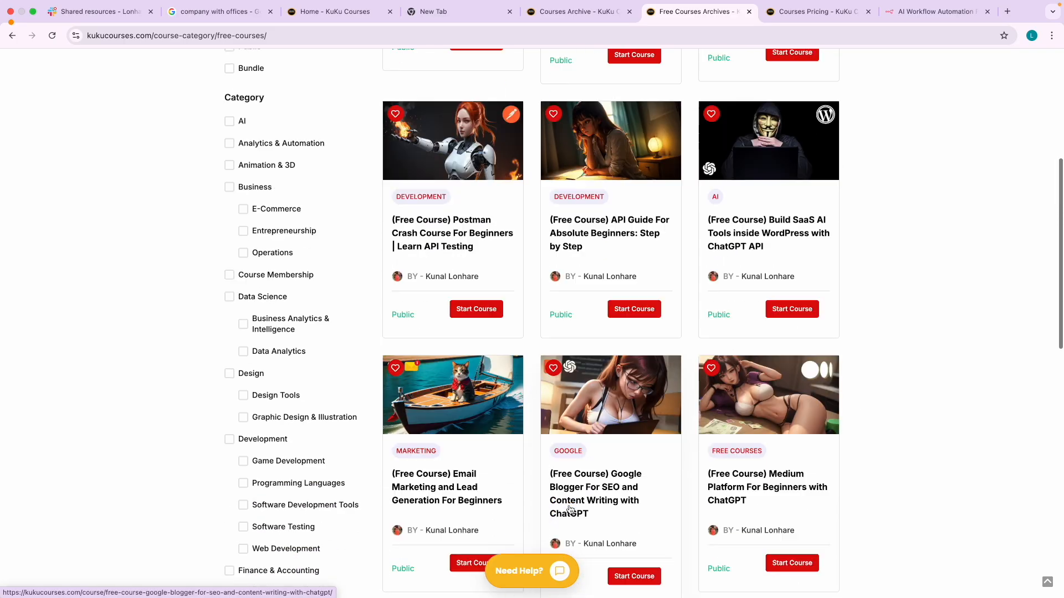
scroll(669, 485, down, 5)
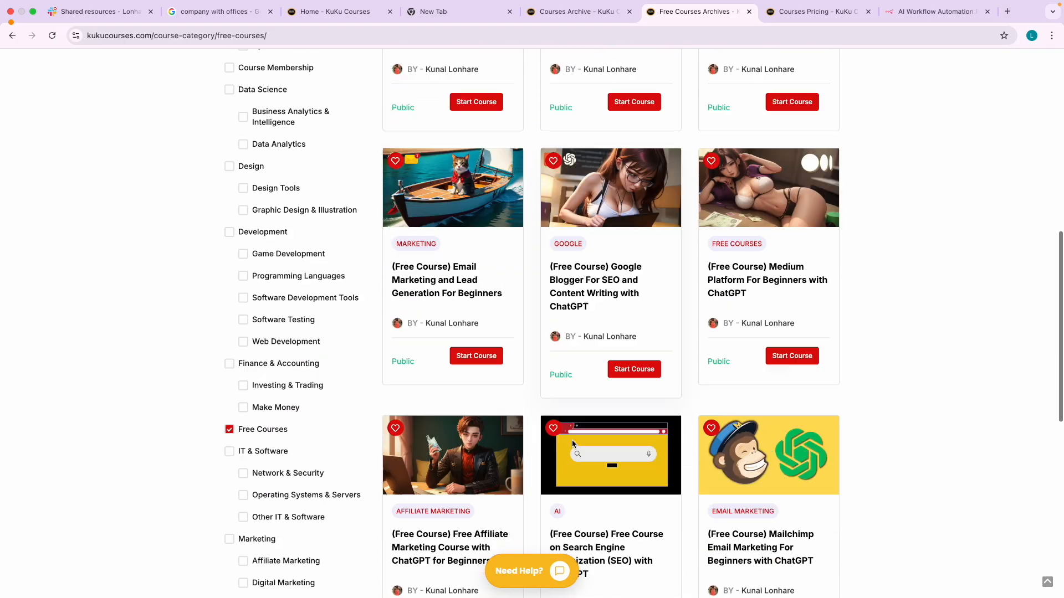
scroll(546, 452, up, 15)
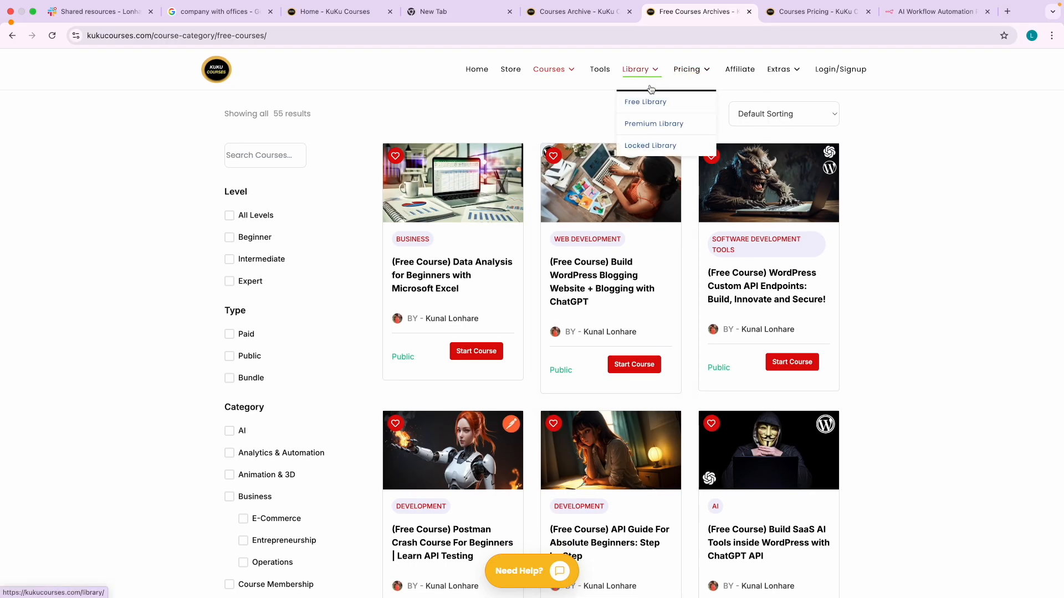
Step: Open the Free Library on KuKu Courses and view its Affiliate SEO Optimized Blog Post resource
click(648, 102)
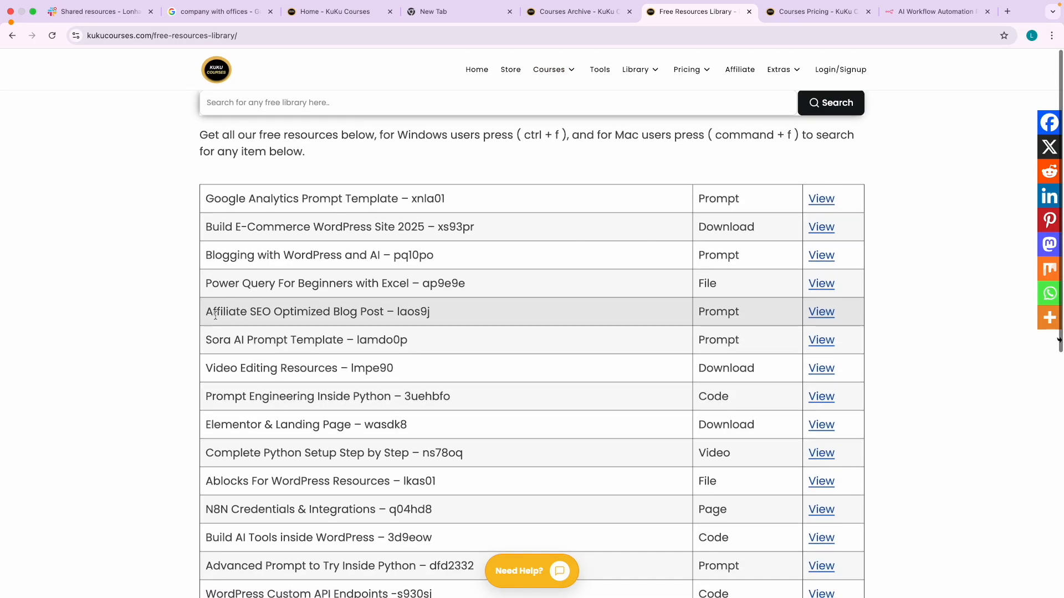
drag(214, 311, 413, 309)
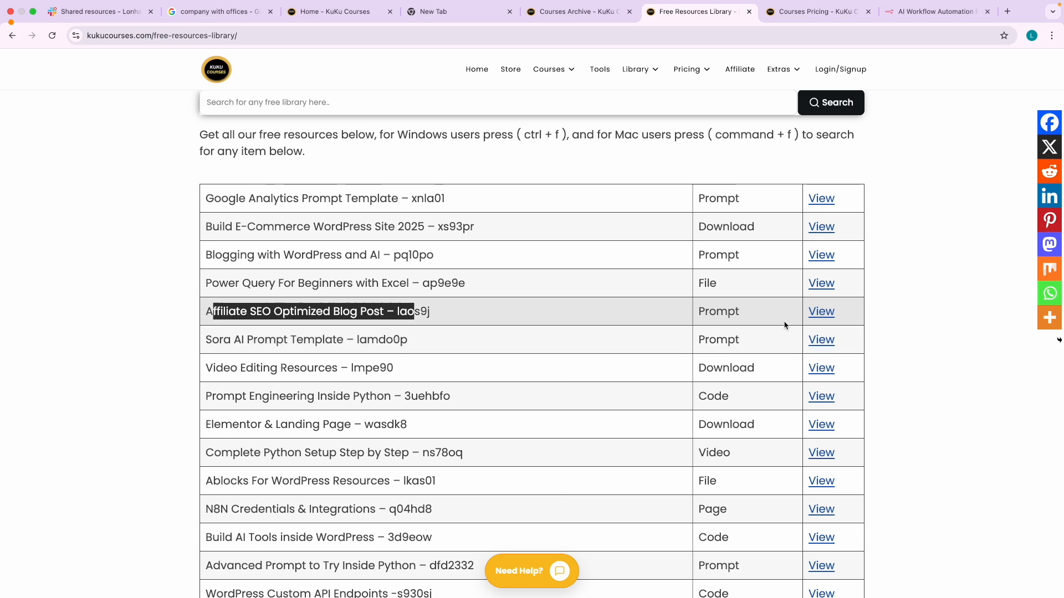
click(825, 314)
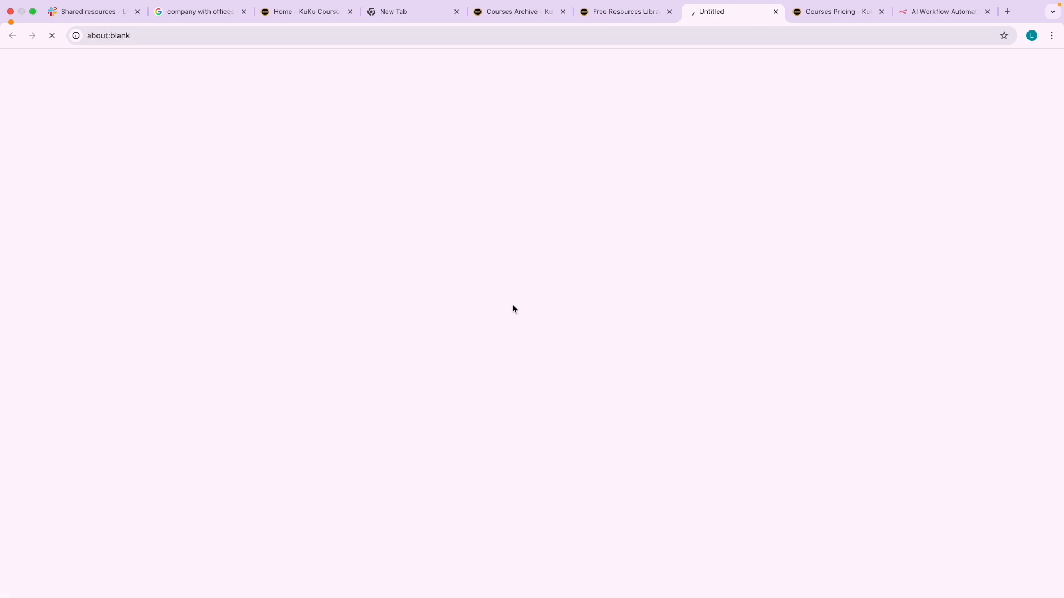
Step: Look through the Affiliate Blog Post Prompt page, including its video and the prompts listed beneath it
click(642, 24)
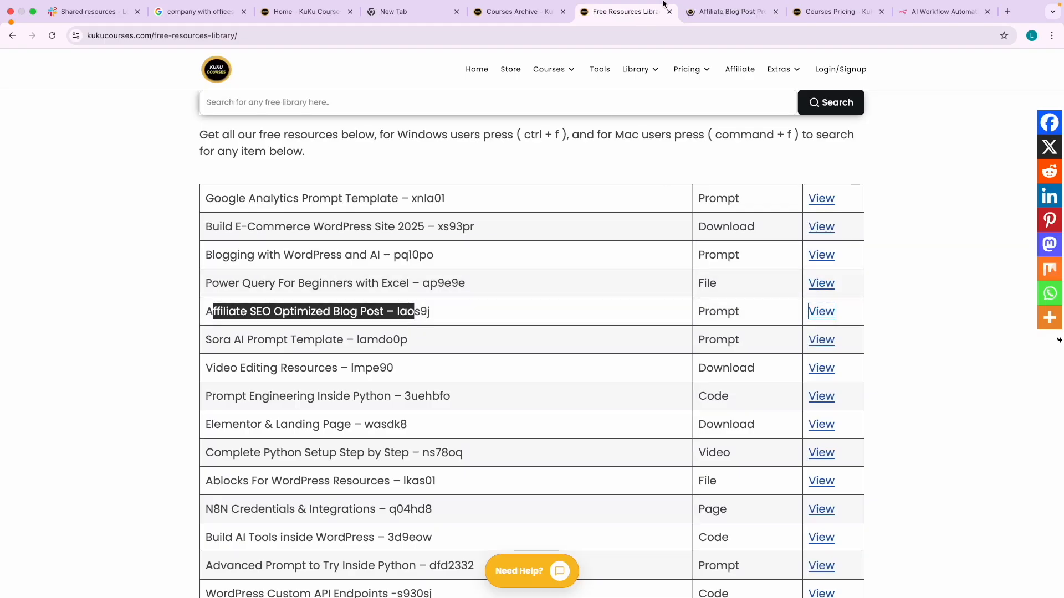
click(714, 13)
scroll(306, 394, down, 5)
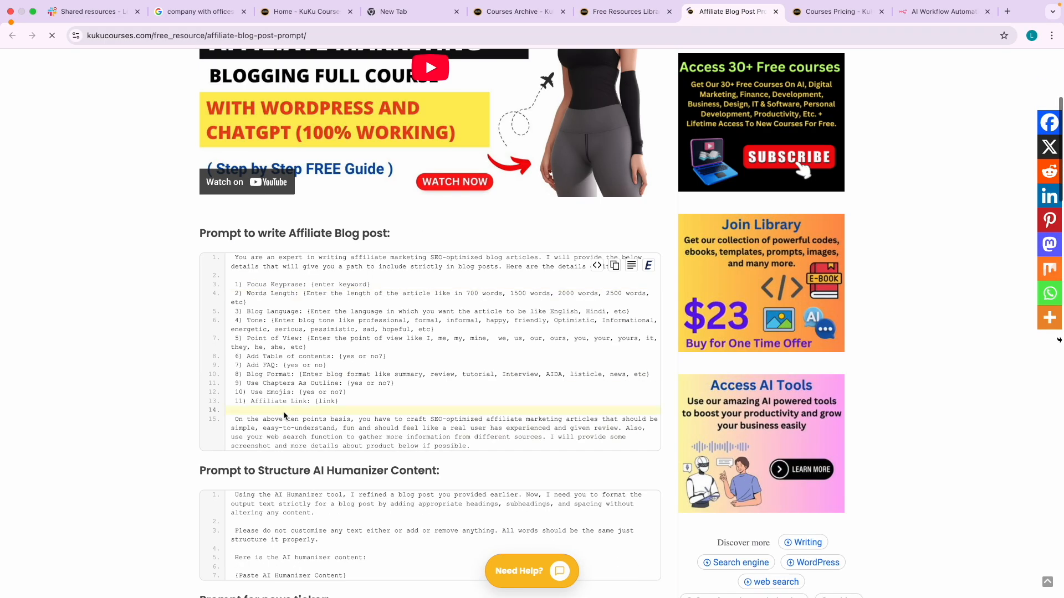
scroll(286, 415, down, 5)
scroll(293, 439, up, 10)
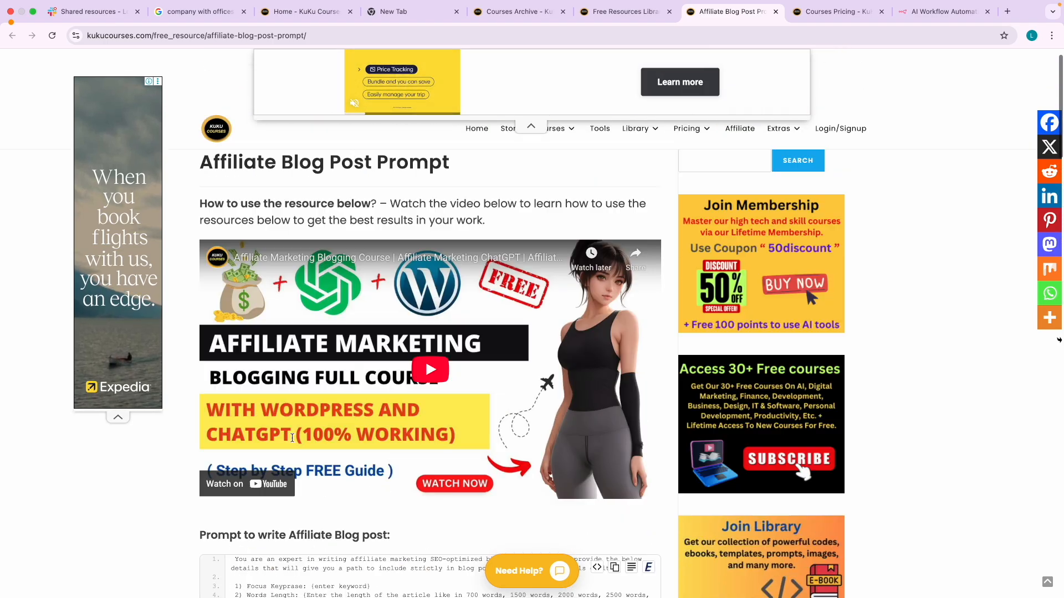
scroll(292, 439, up, 1)
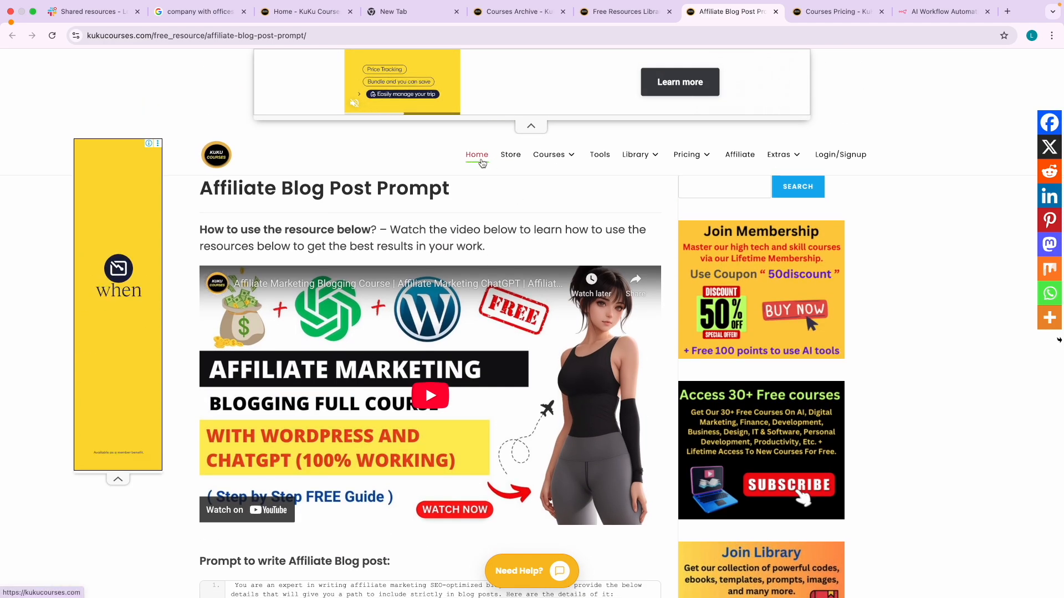
Step: Return to the Free Resources Library, open the KuKu Courses home page from there, and look it over
click(625, 12)
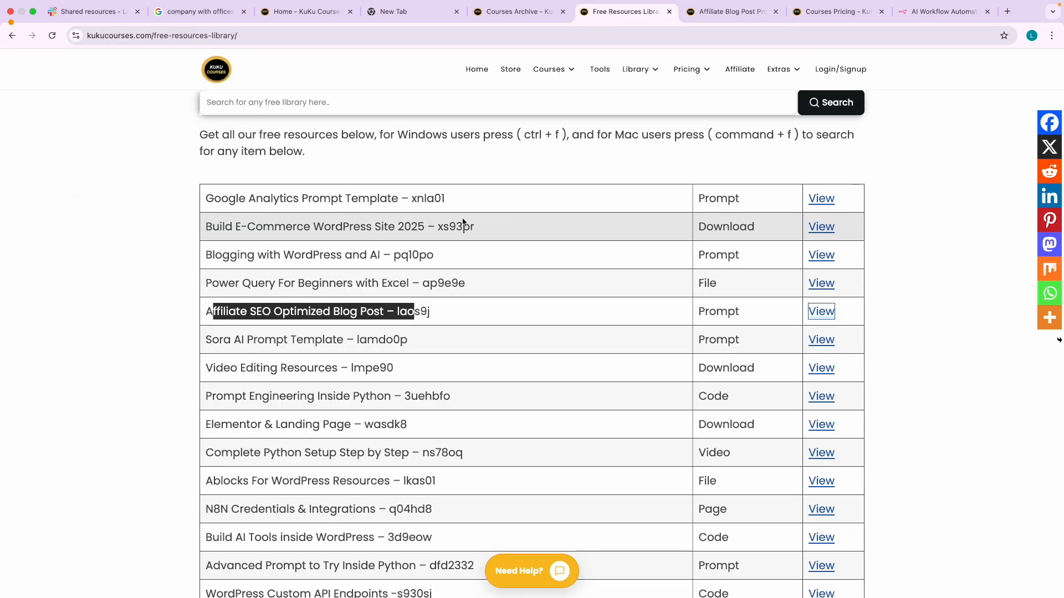
click(445, 329)
mouse_move(623, 69)
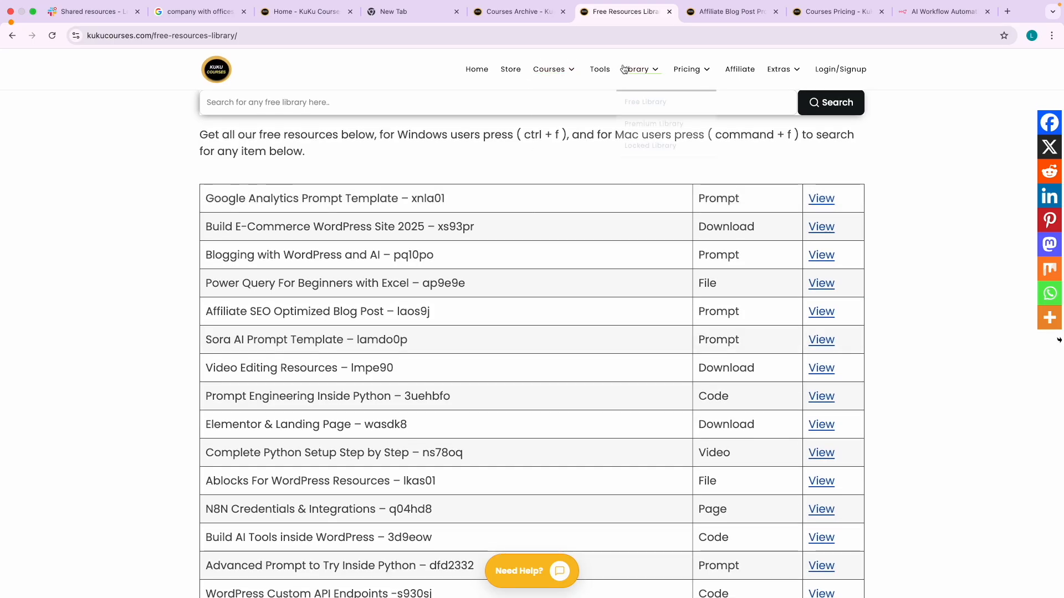
click(485, 72)
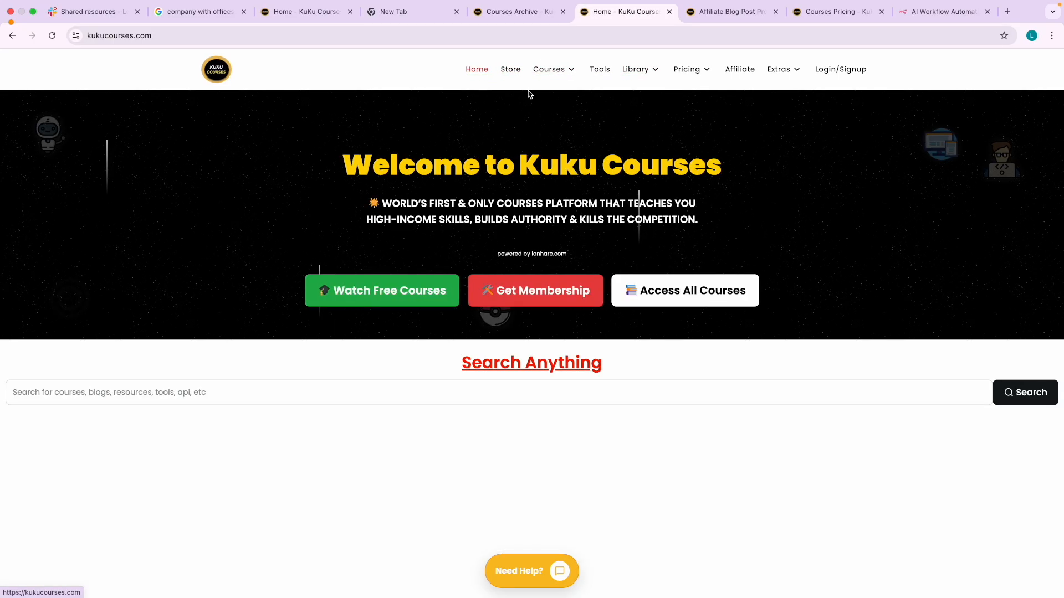
scroll(459, 217, down, 3)
scroll(459, 217, up, 3)
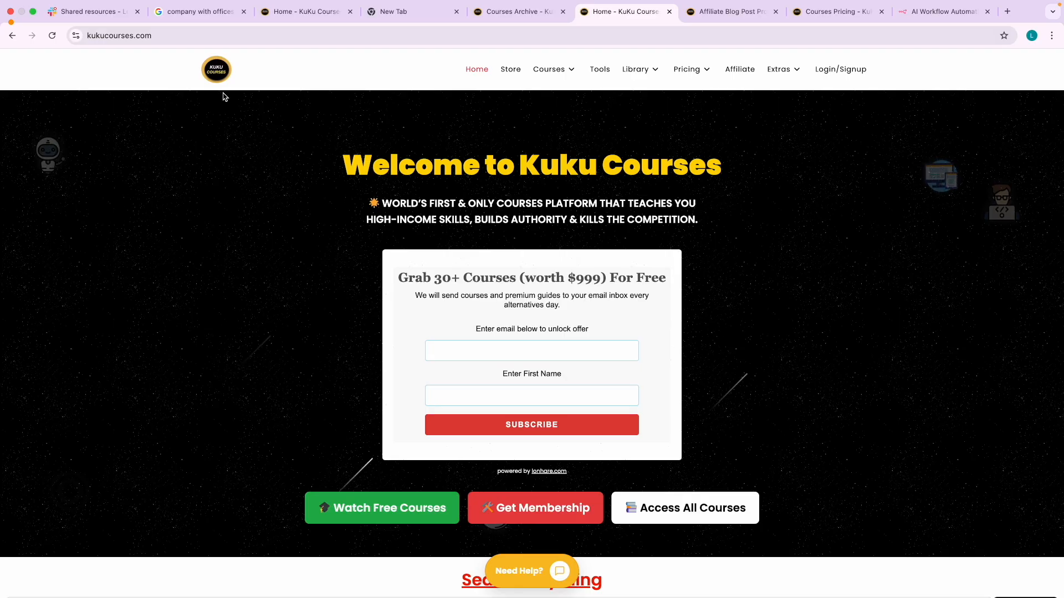
Step: Glance at the Slack workspace, return to the n8n course search results, and open the Slack Ultimate Quick Start Up Guide course in a new tab
click(93, 17)
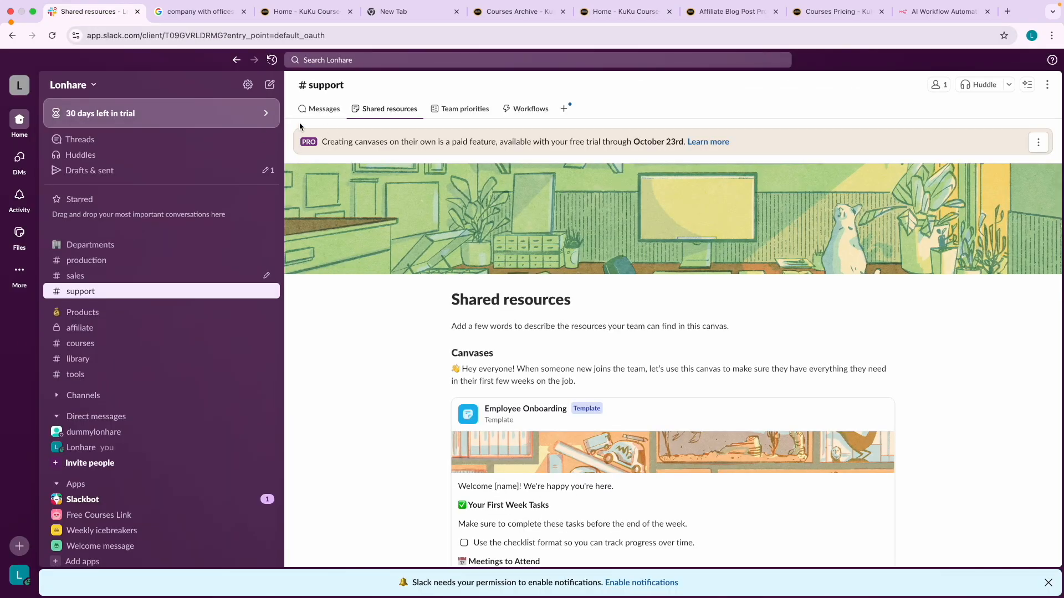
click(526, 12)
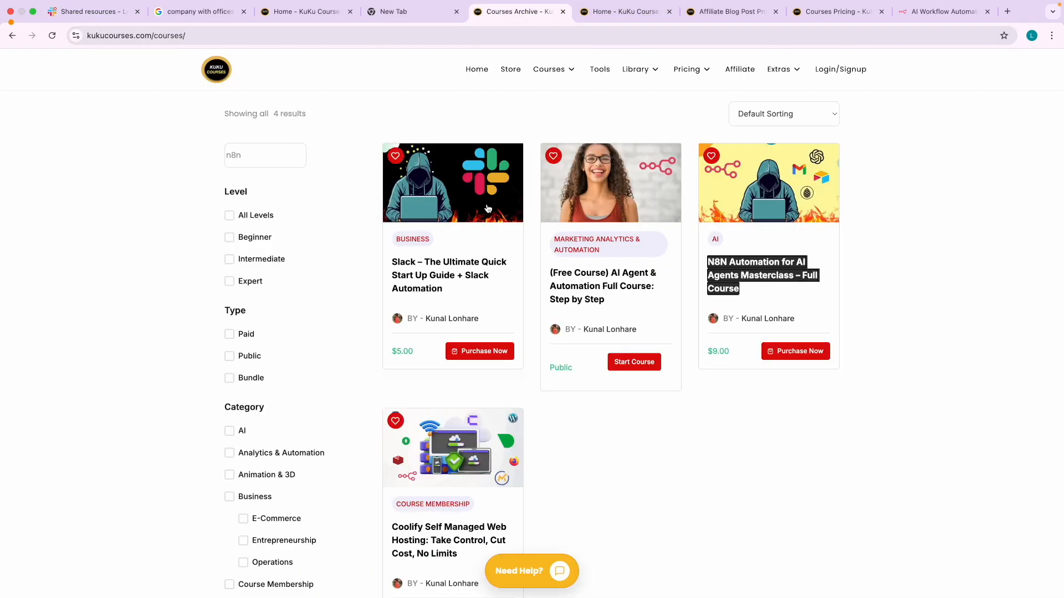
right_click(452, 264)
click(481, 267)
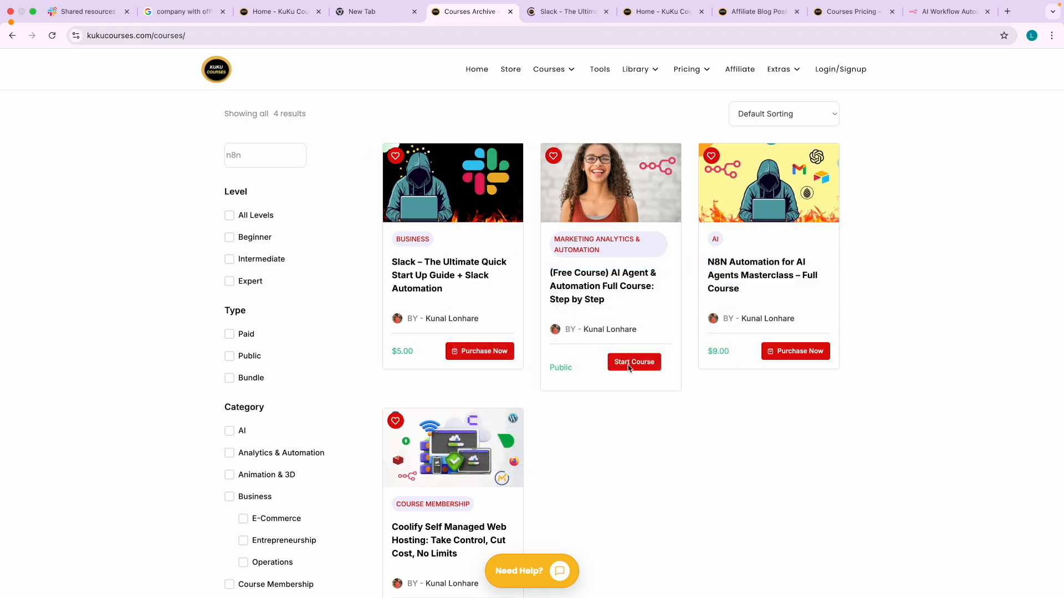
Step: Reload the full KuKu Courses catalogue without the n8n search and filter it to Paid courses
mouse_move(528, 78)
scroll(465, 261, down, 2)
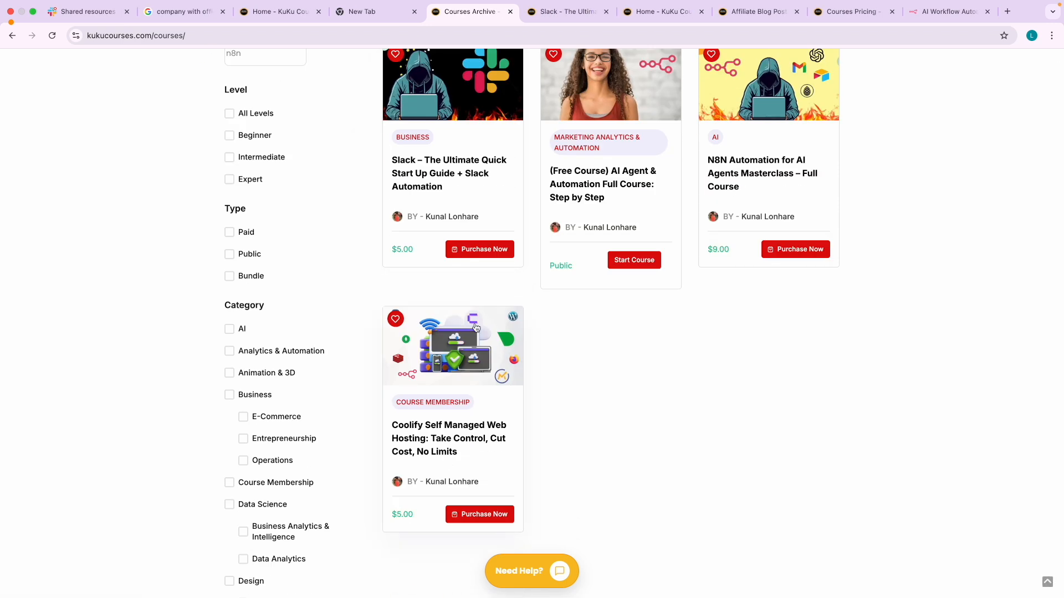
scroll(490, 160, up, 2)
click(549, 71)
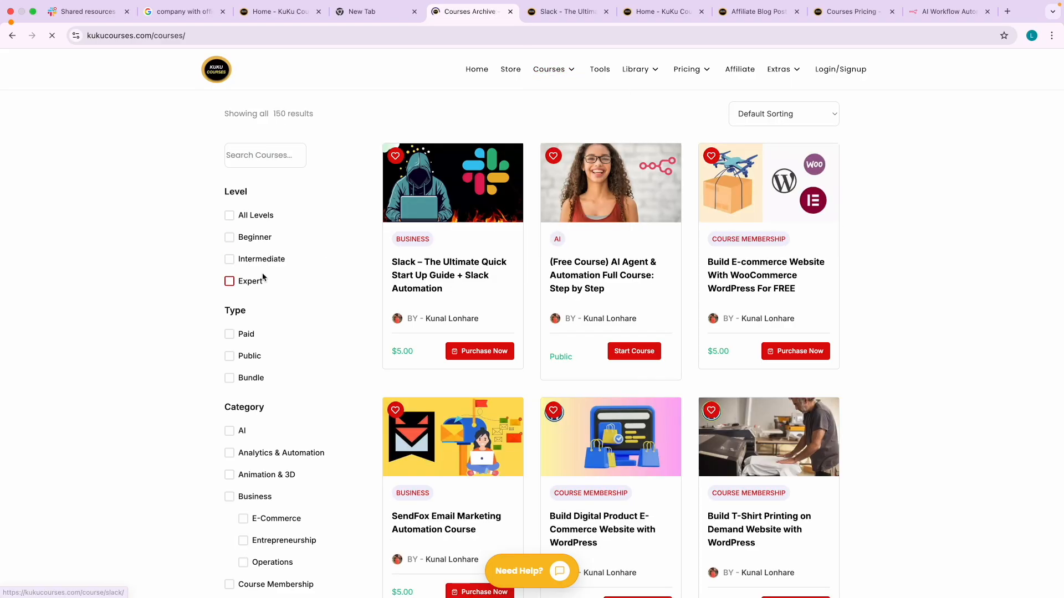
click(230, 334)
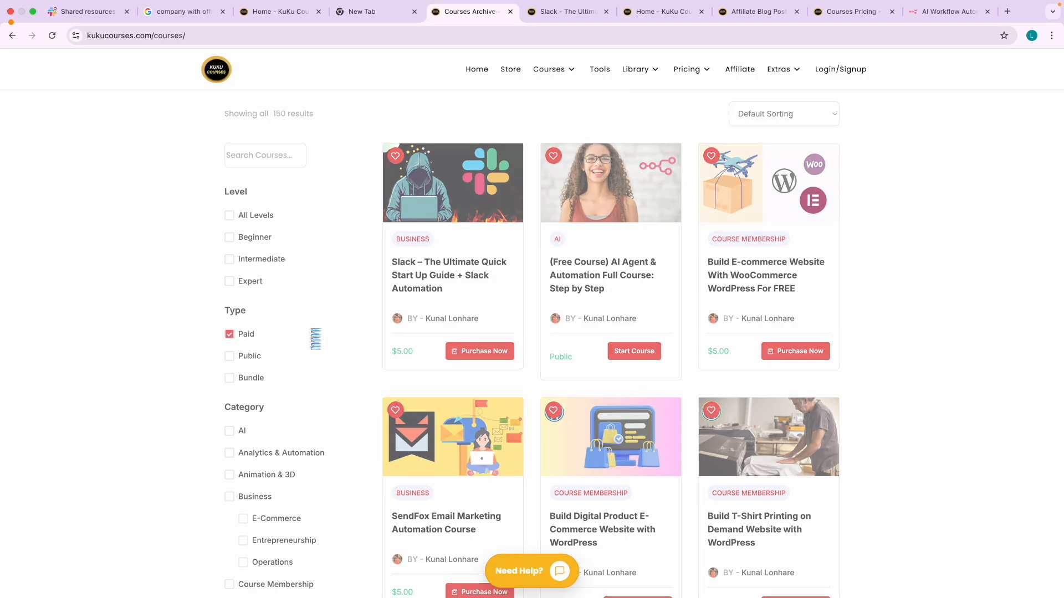
scroll(571, 306, up, 1)
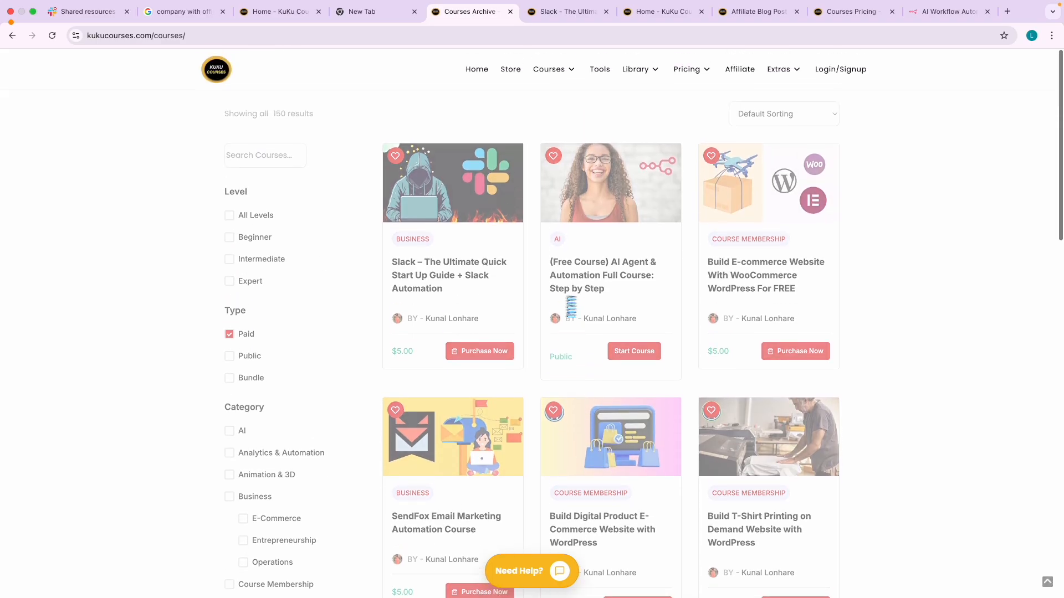
scroll(468, 276, up, 5)
scroll(468, 276, down, 5)
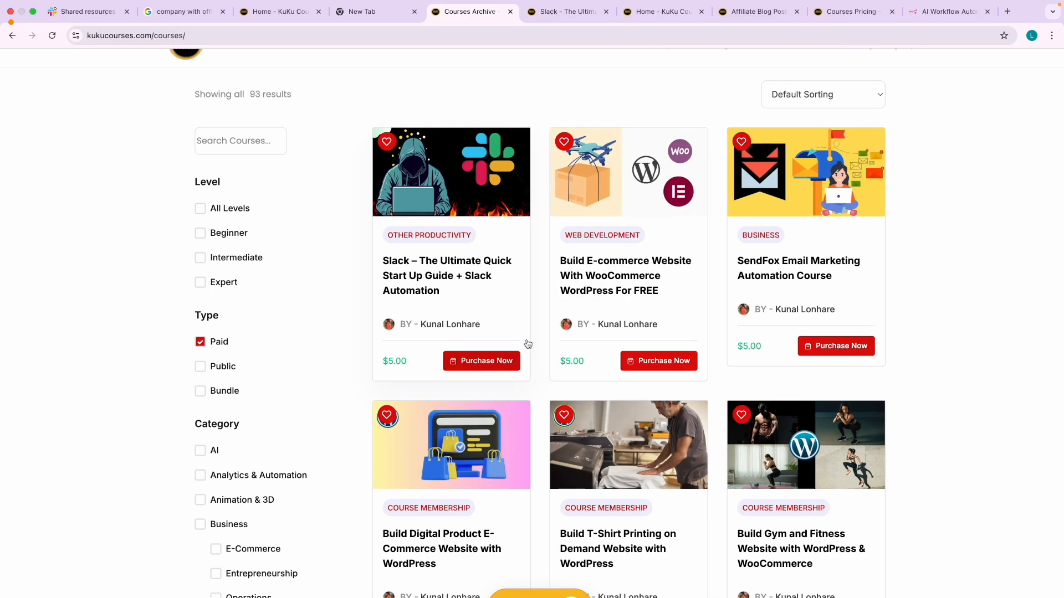
Step: Check the Courses Pricing page, return to the filtered catalogue, and browse its first page of paid courses
click(848, 11)
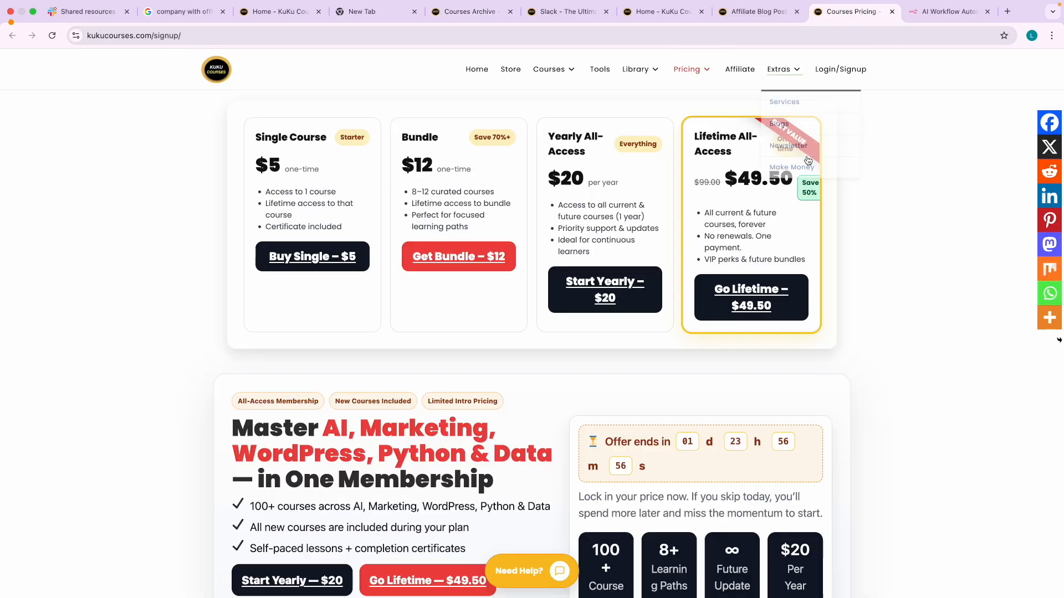
click(467, 5)
scroll(434, 413, down, 3)
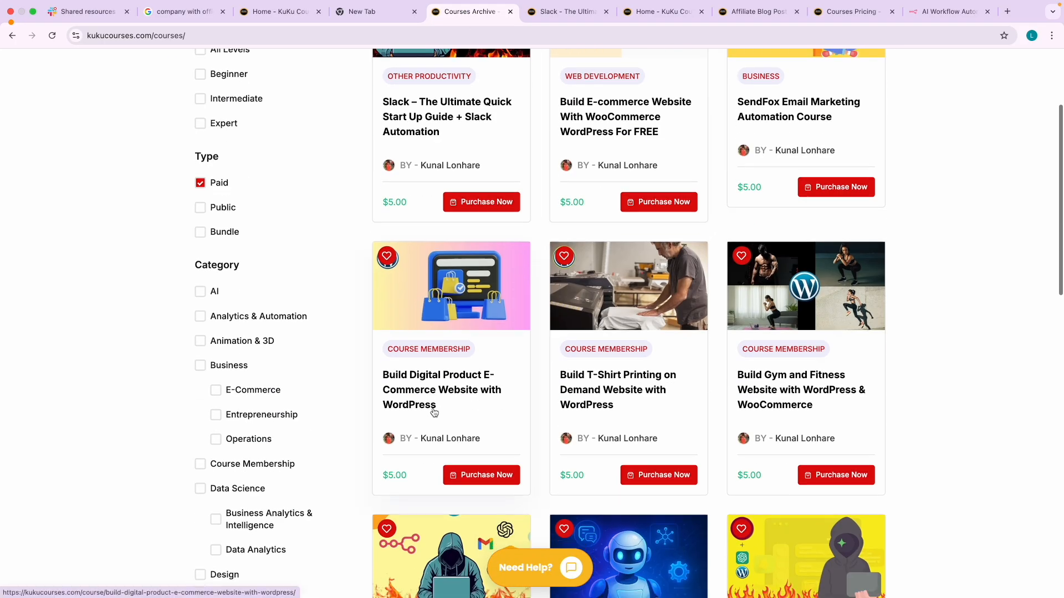
scroll(433, 413, down, 5)
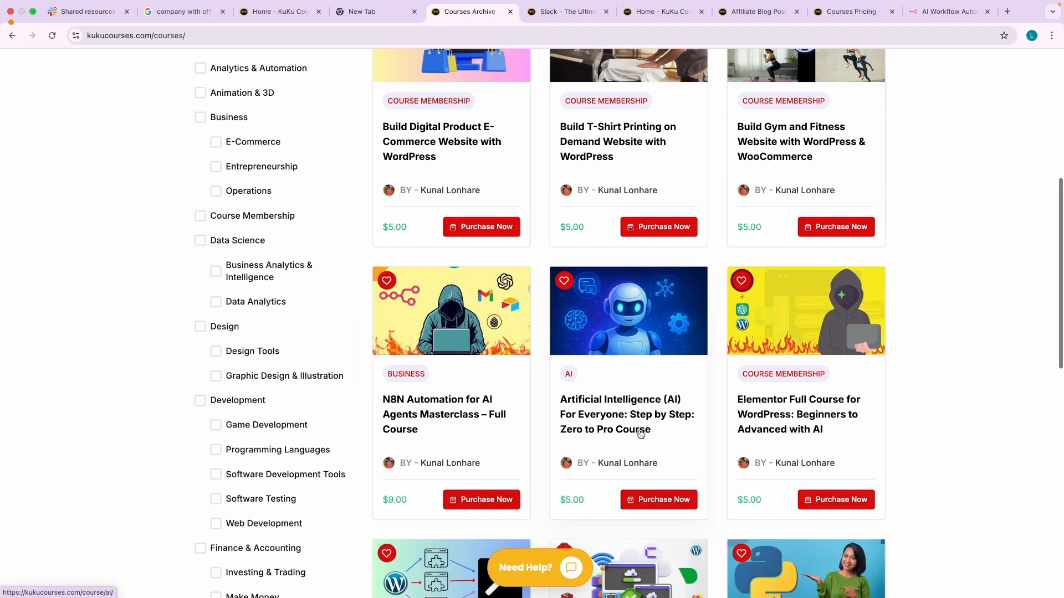
scroll(641, 433, down, 2)
scroll(788, 351, down, 5)
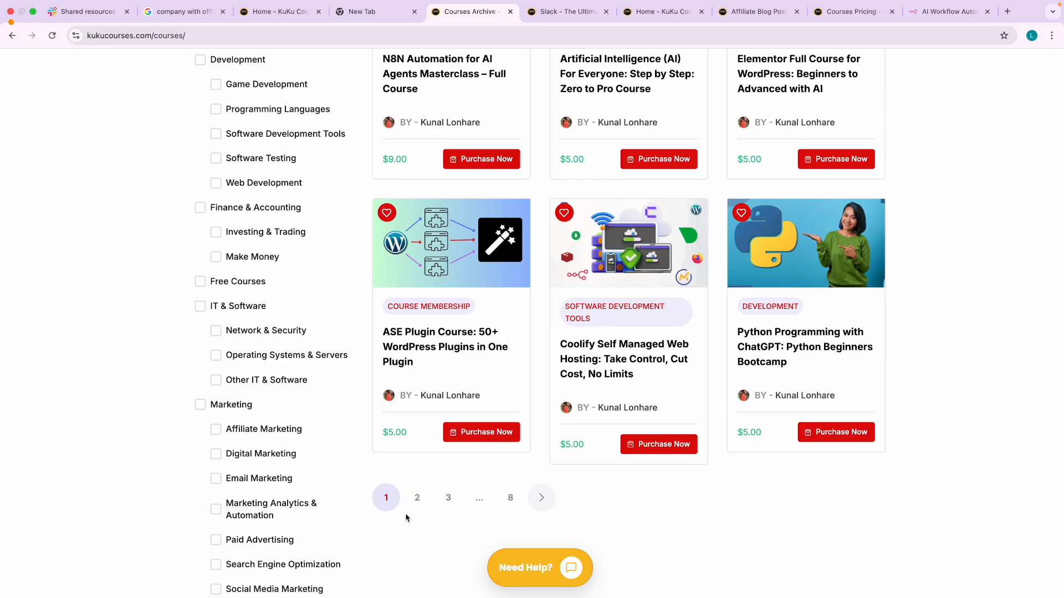
Step: Browse page 2 of the paid courses and switch back to the Slack workspace
click(420, 506)
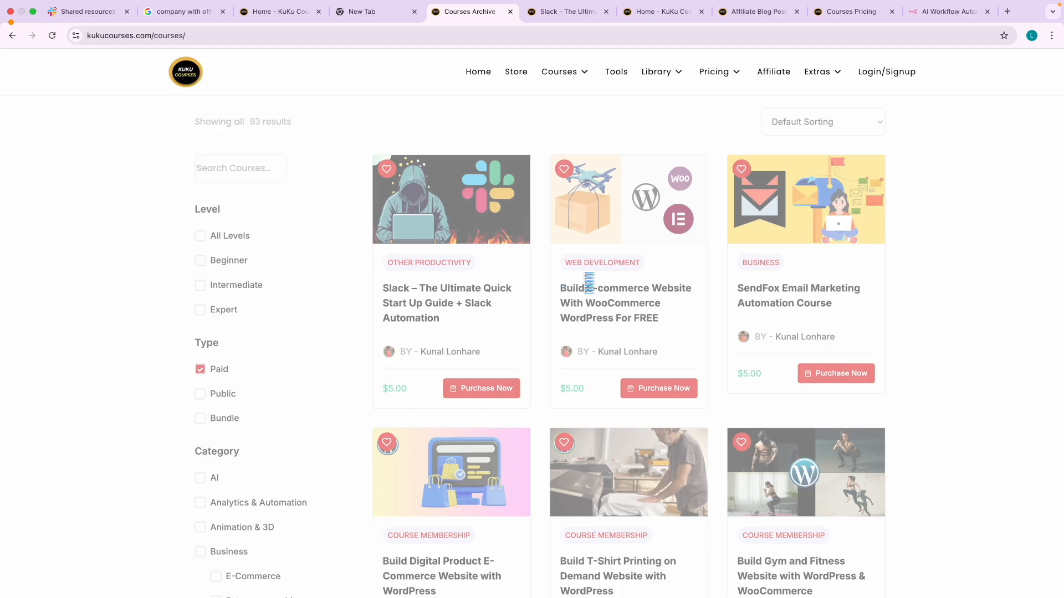
scroll(540, 261, down, 10)
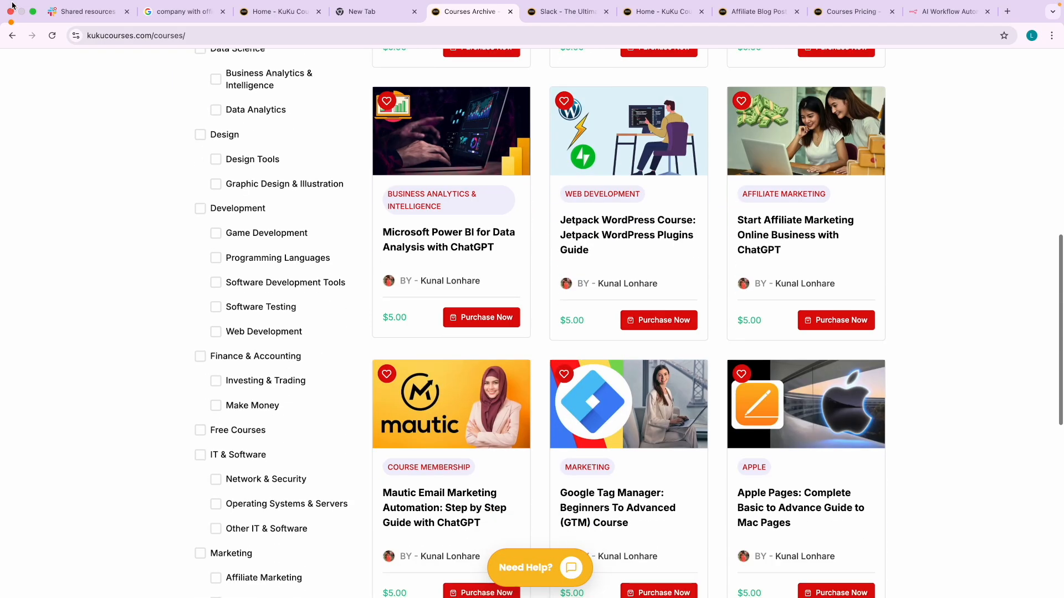
click(83, 11)
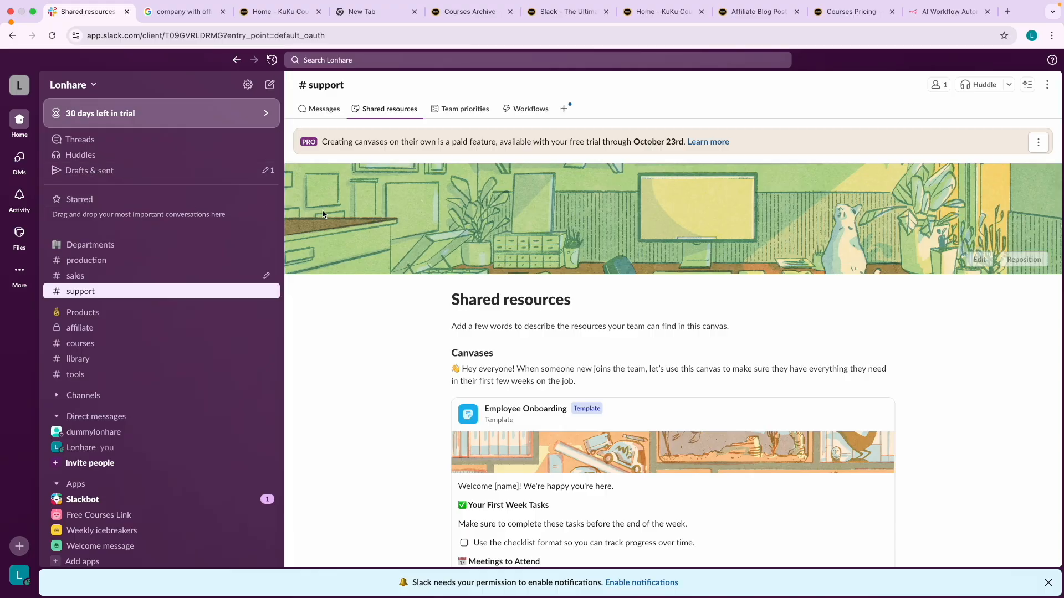